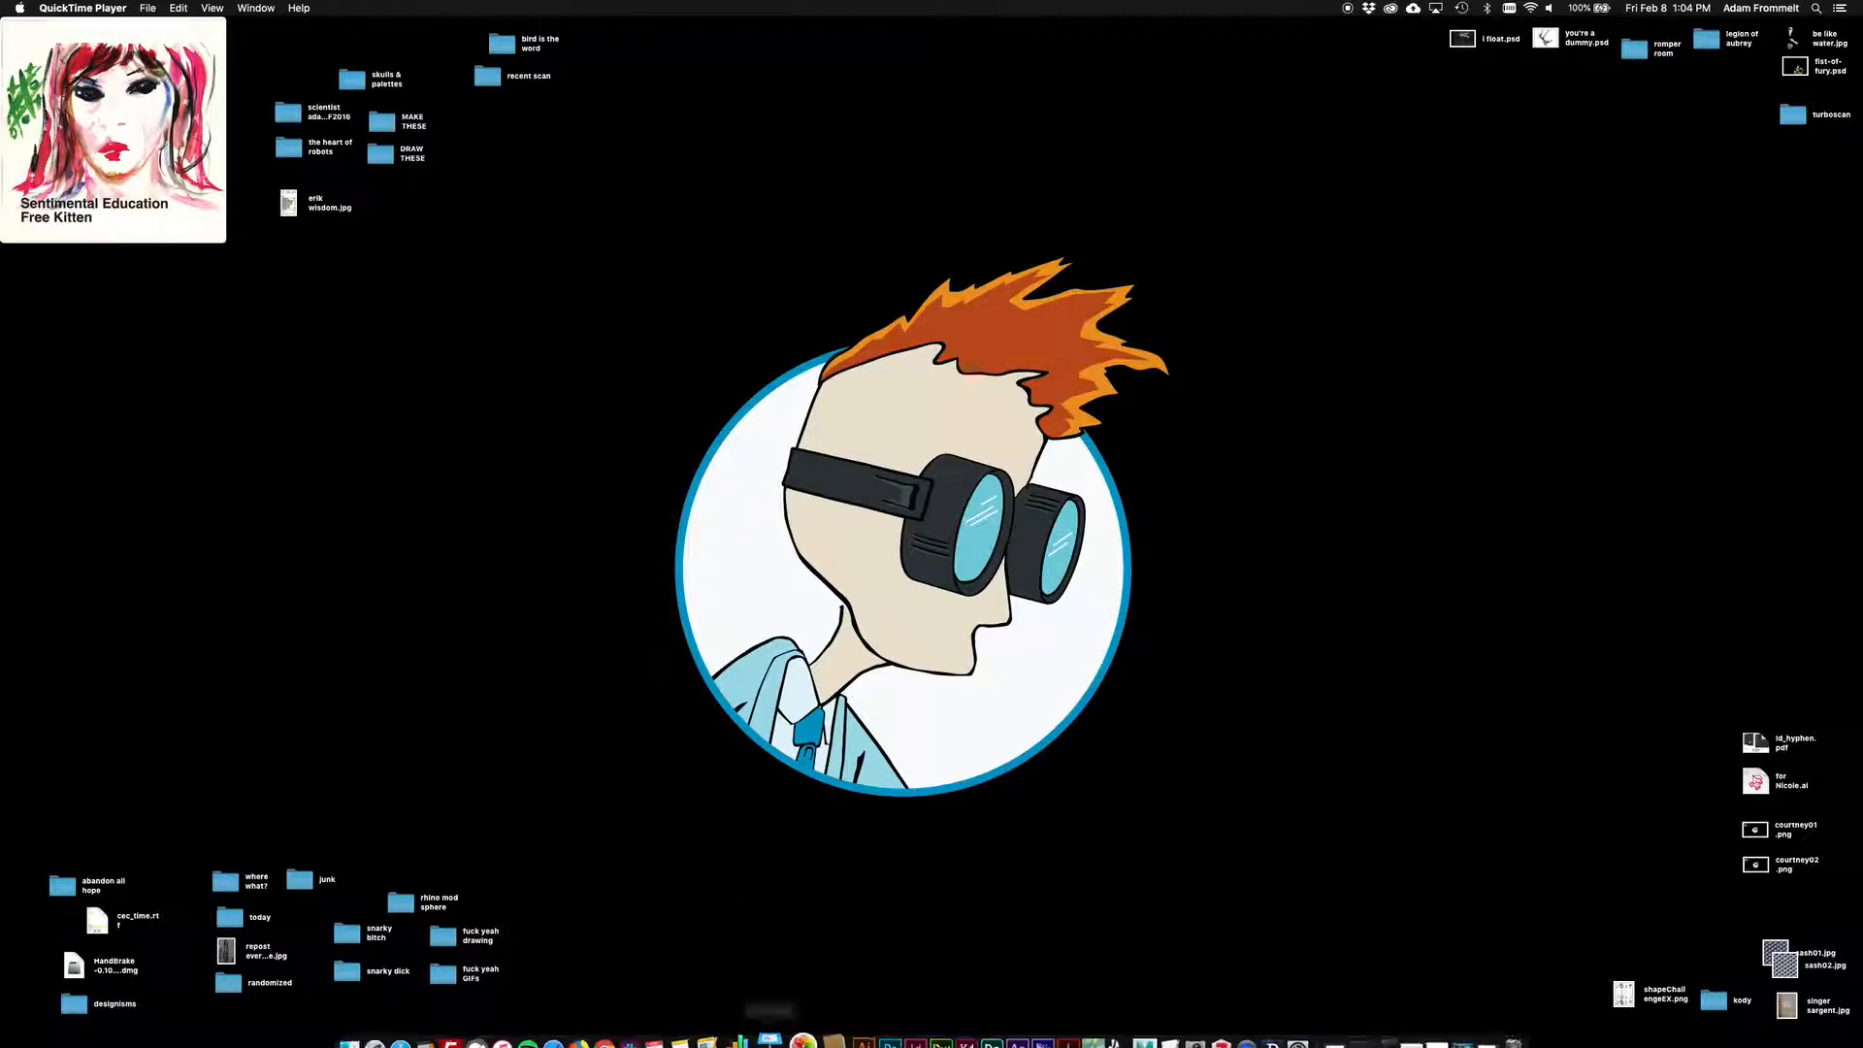
Switch to Illustrator and make the micron scan layer visible beneath the blue shape outlines
{"action": "left_click", "coordinate": [861, 1019]}
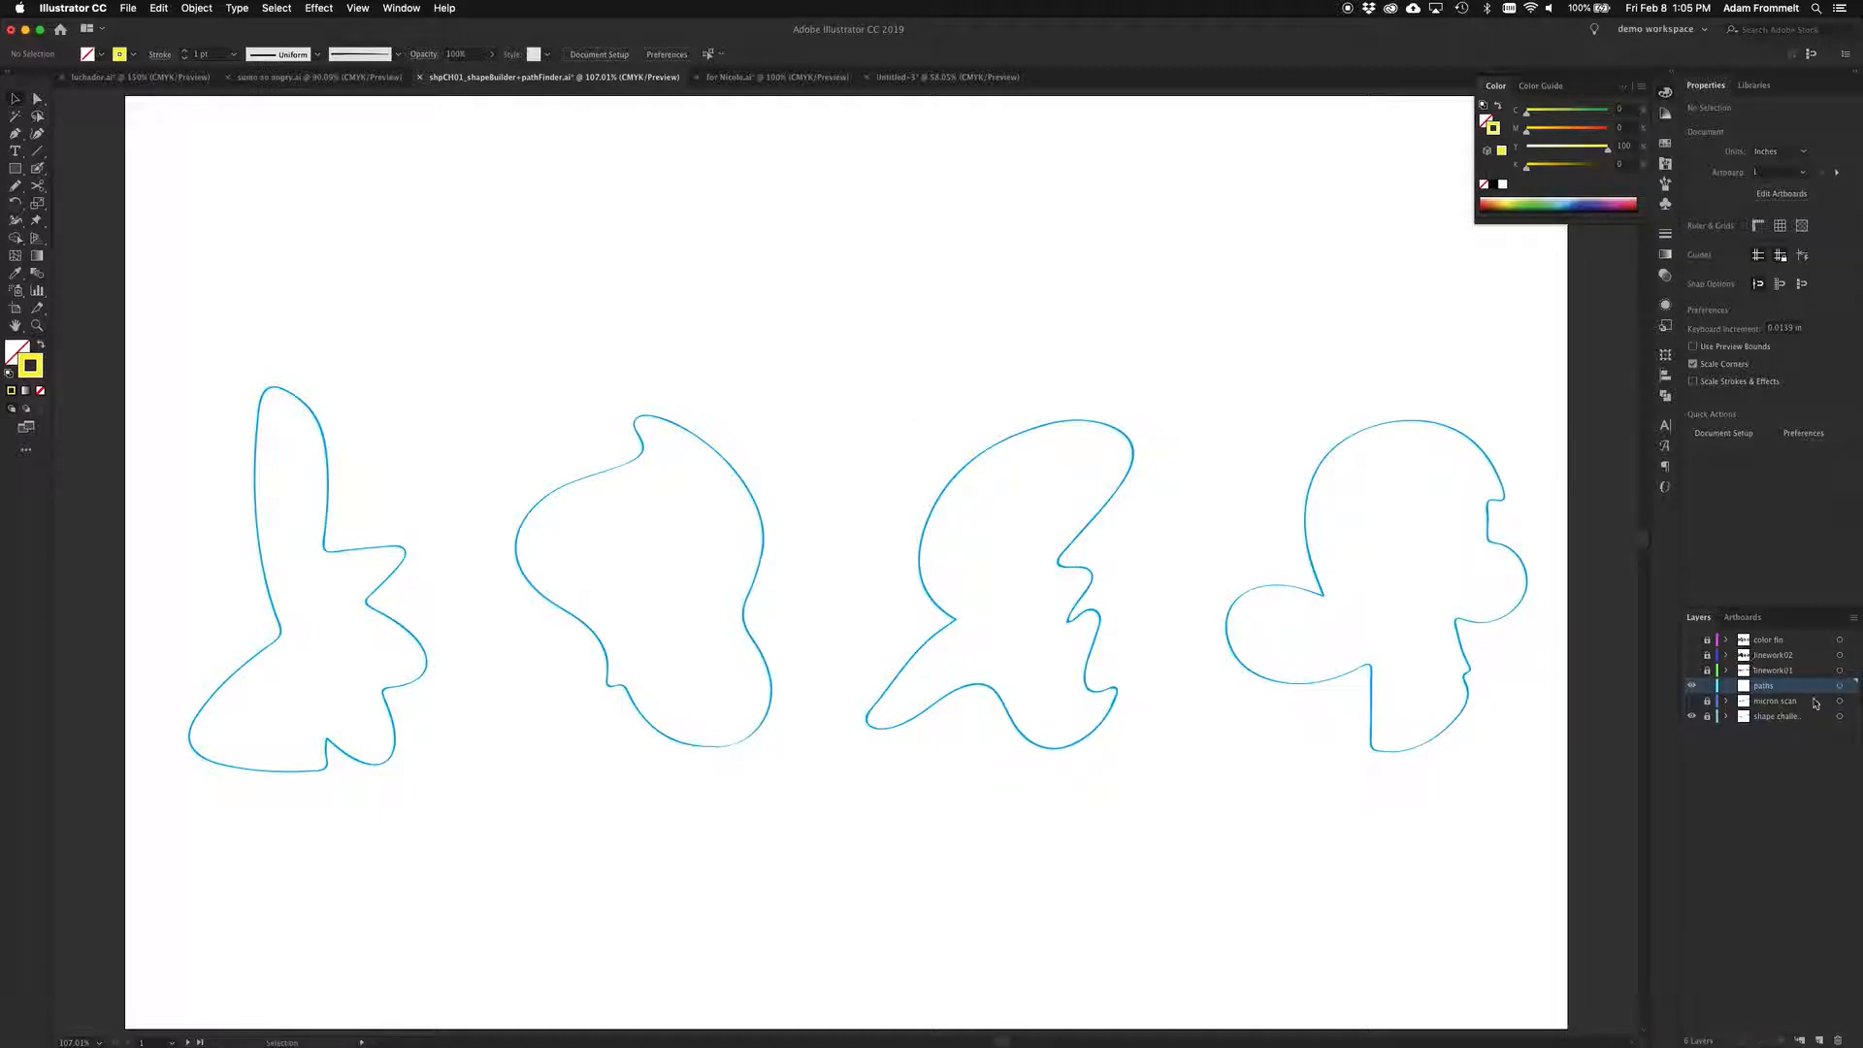
{"action": "left_click", "coordinate": [1690, 700]}
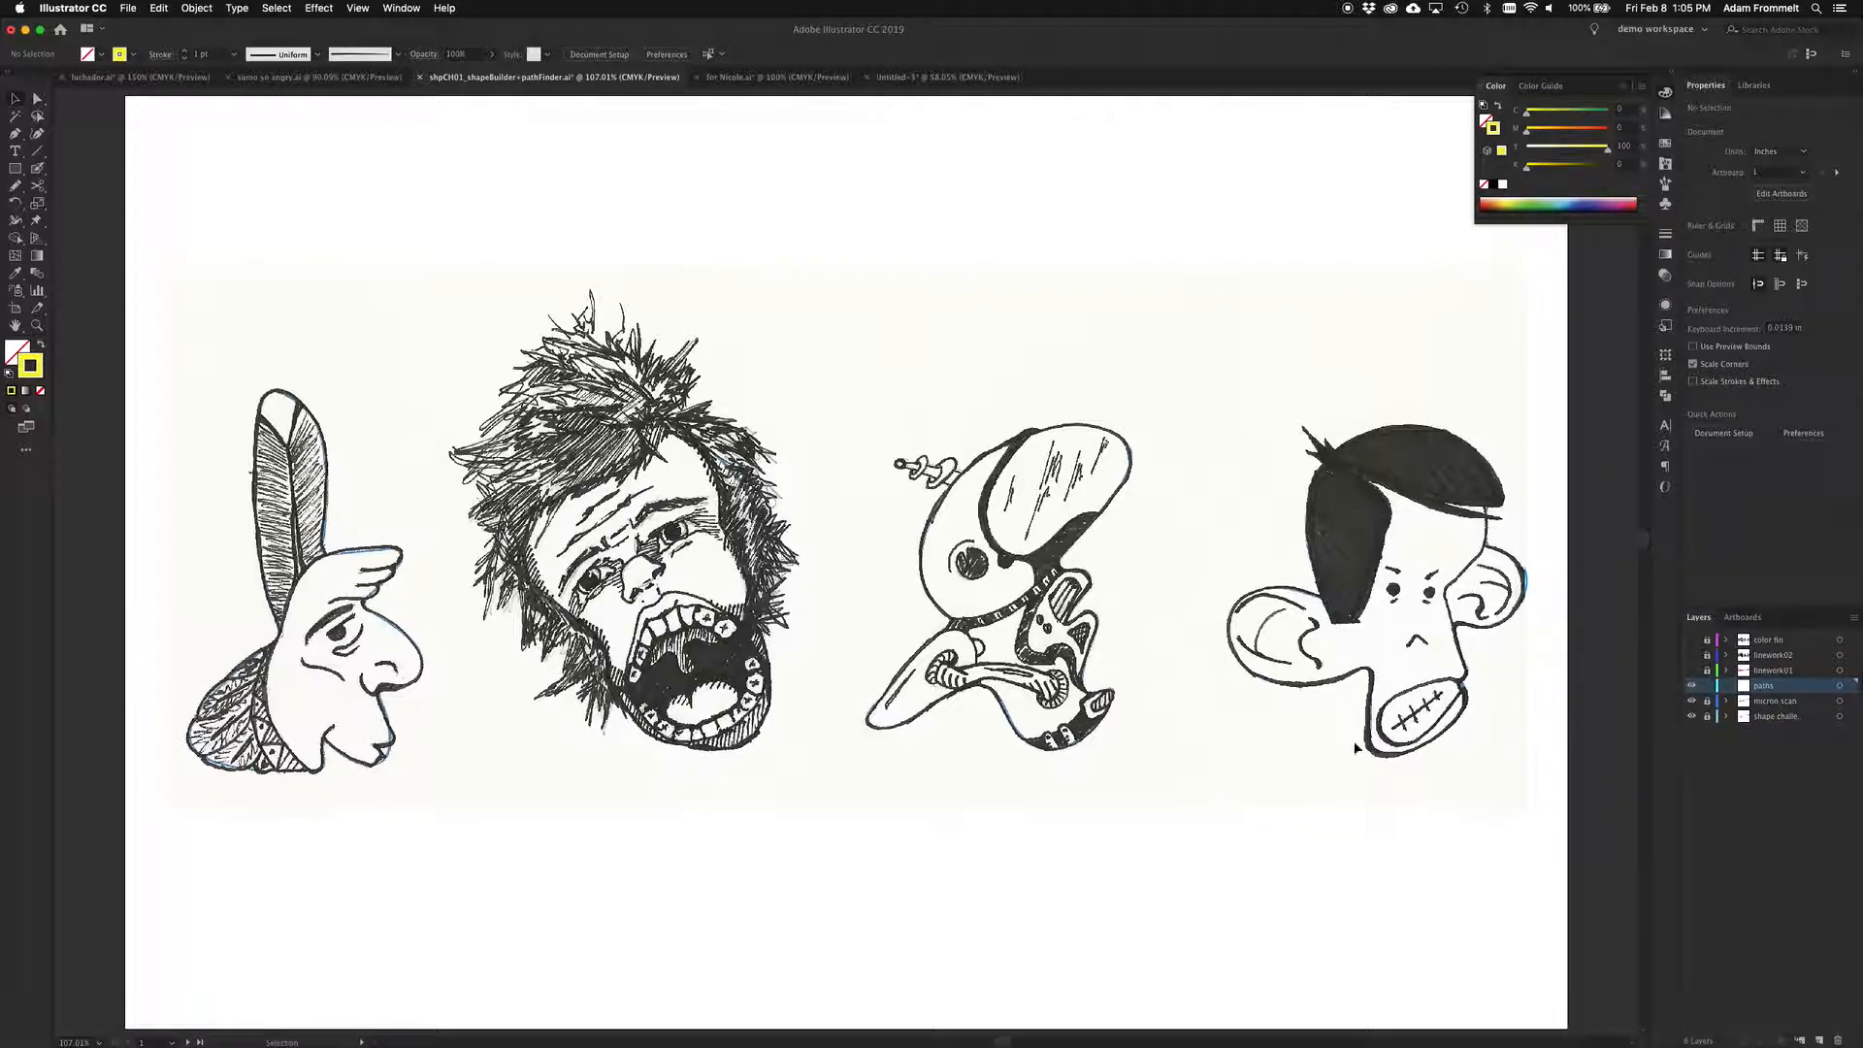
Trace the fringe's lower edge on the rightmost face with the Pencil tool, overshooting both ends, about 2.17 in wide
{"action": "key", "text": "super+equal"}
{"action": "scroll", "coordinate": [1279, 705], "scroll_direction": "right", "scroll_amount": 5}
{"action": "scroll", "coordinate": [1279, 706], "scroll_direction": "right", "scroll_amount": 8}
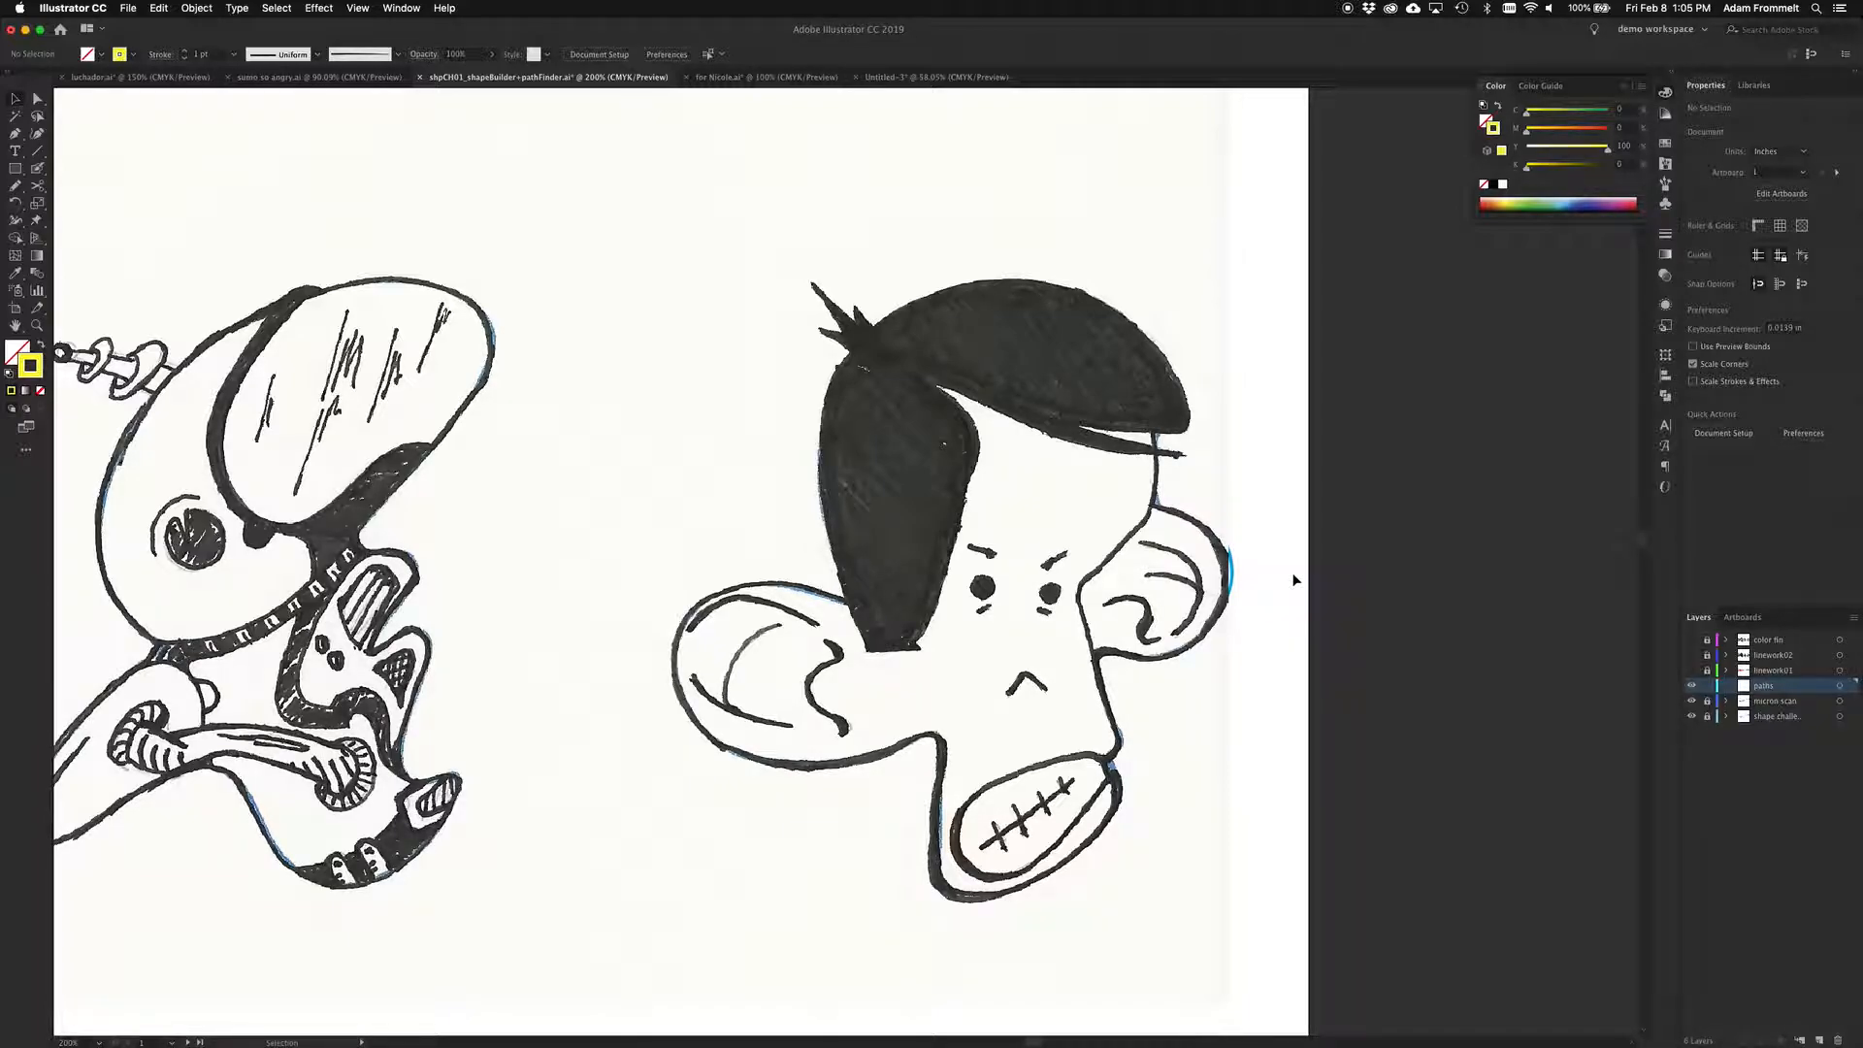
{"action": "key", "text": "n"}
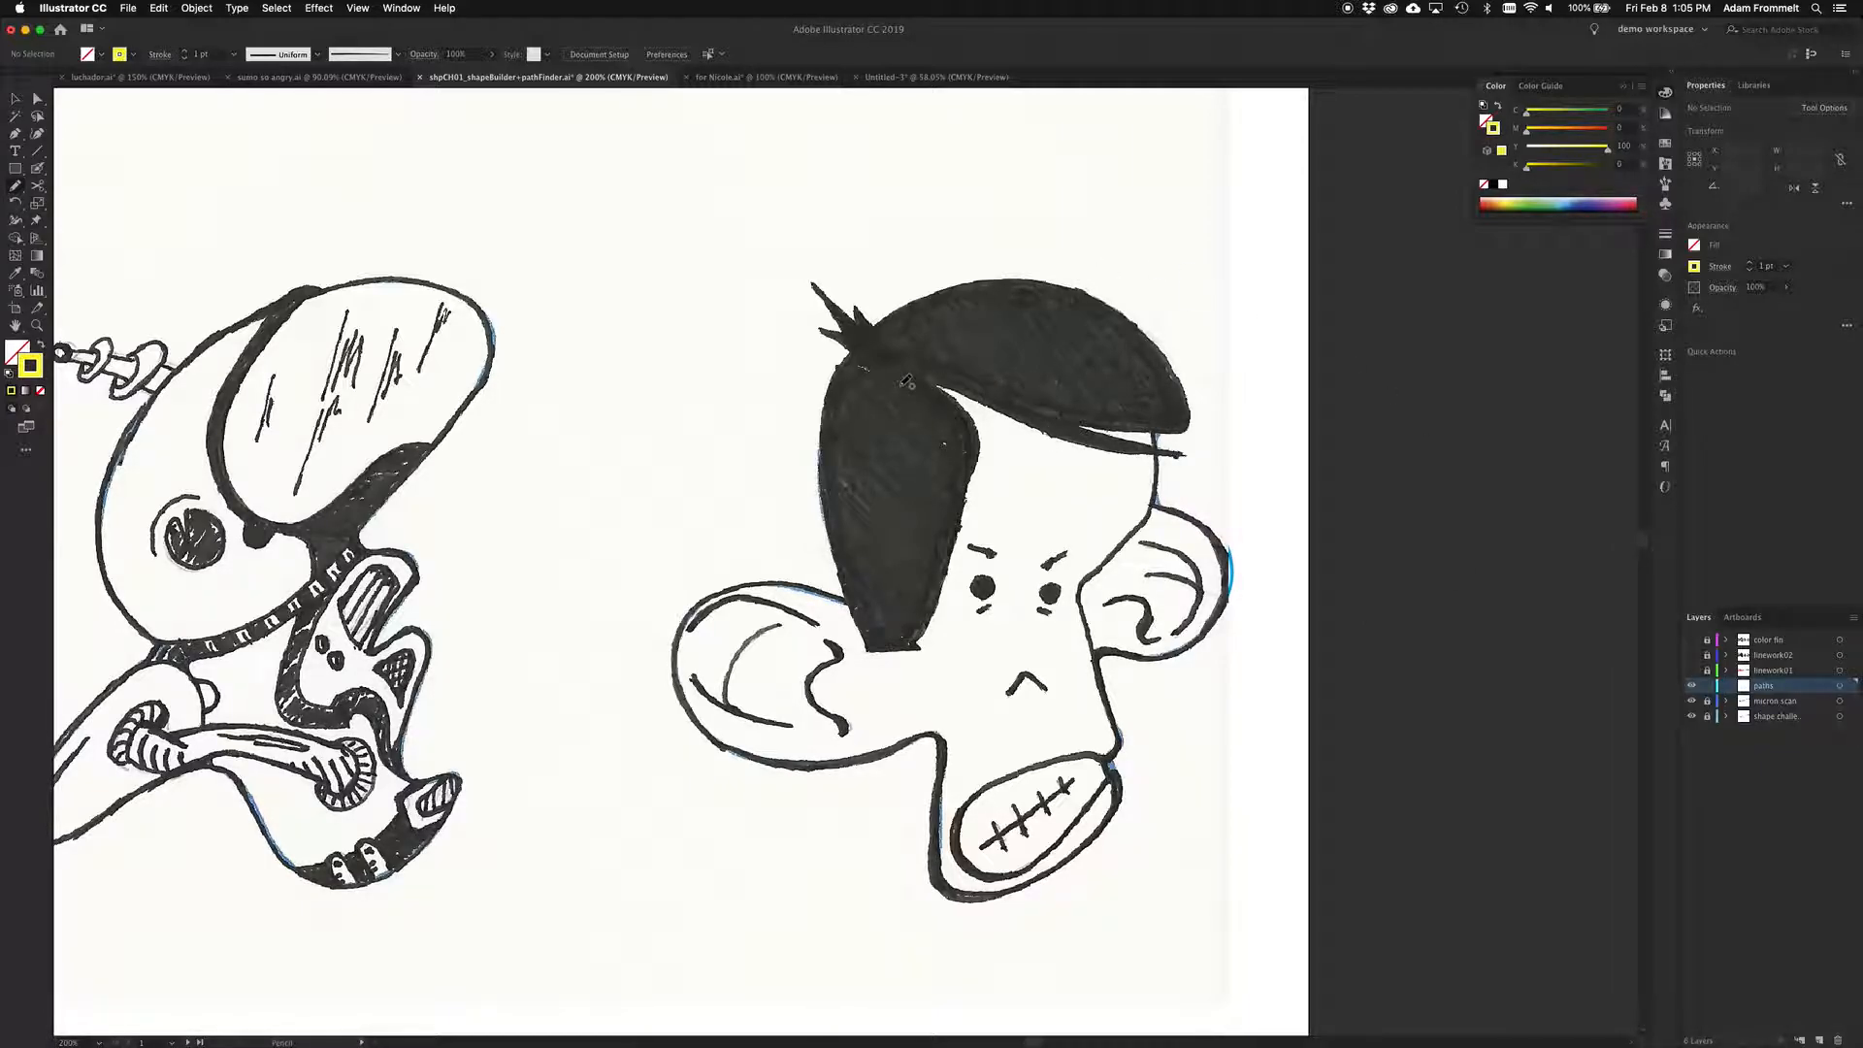
{"action": "mouse_move", "coordinate": [904, 382]}
{"action": "left_mouse_down"}
{"action": "mouse_move", "coordinate": [1115, 454]}
{"action": "mouse_move", "coordinate": [1249, 449]}
{"action": "left_mouse_up"}
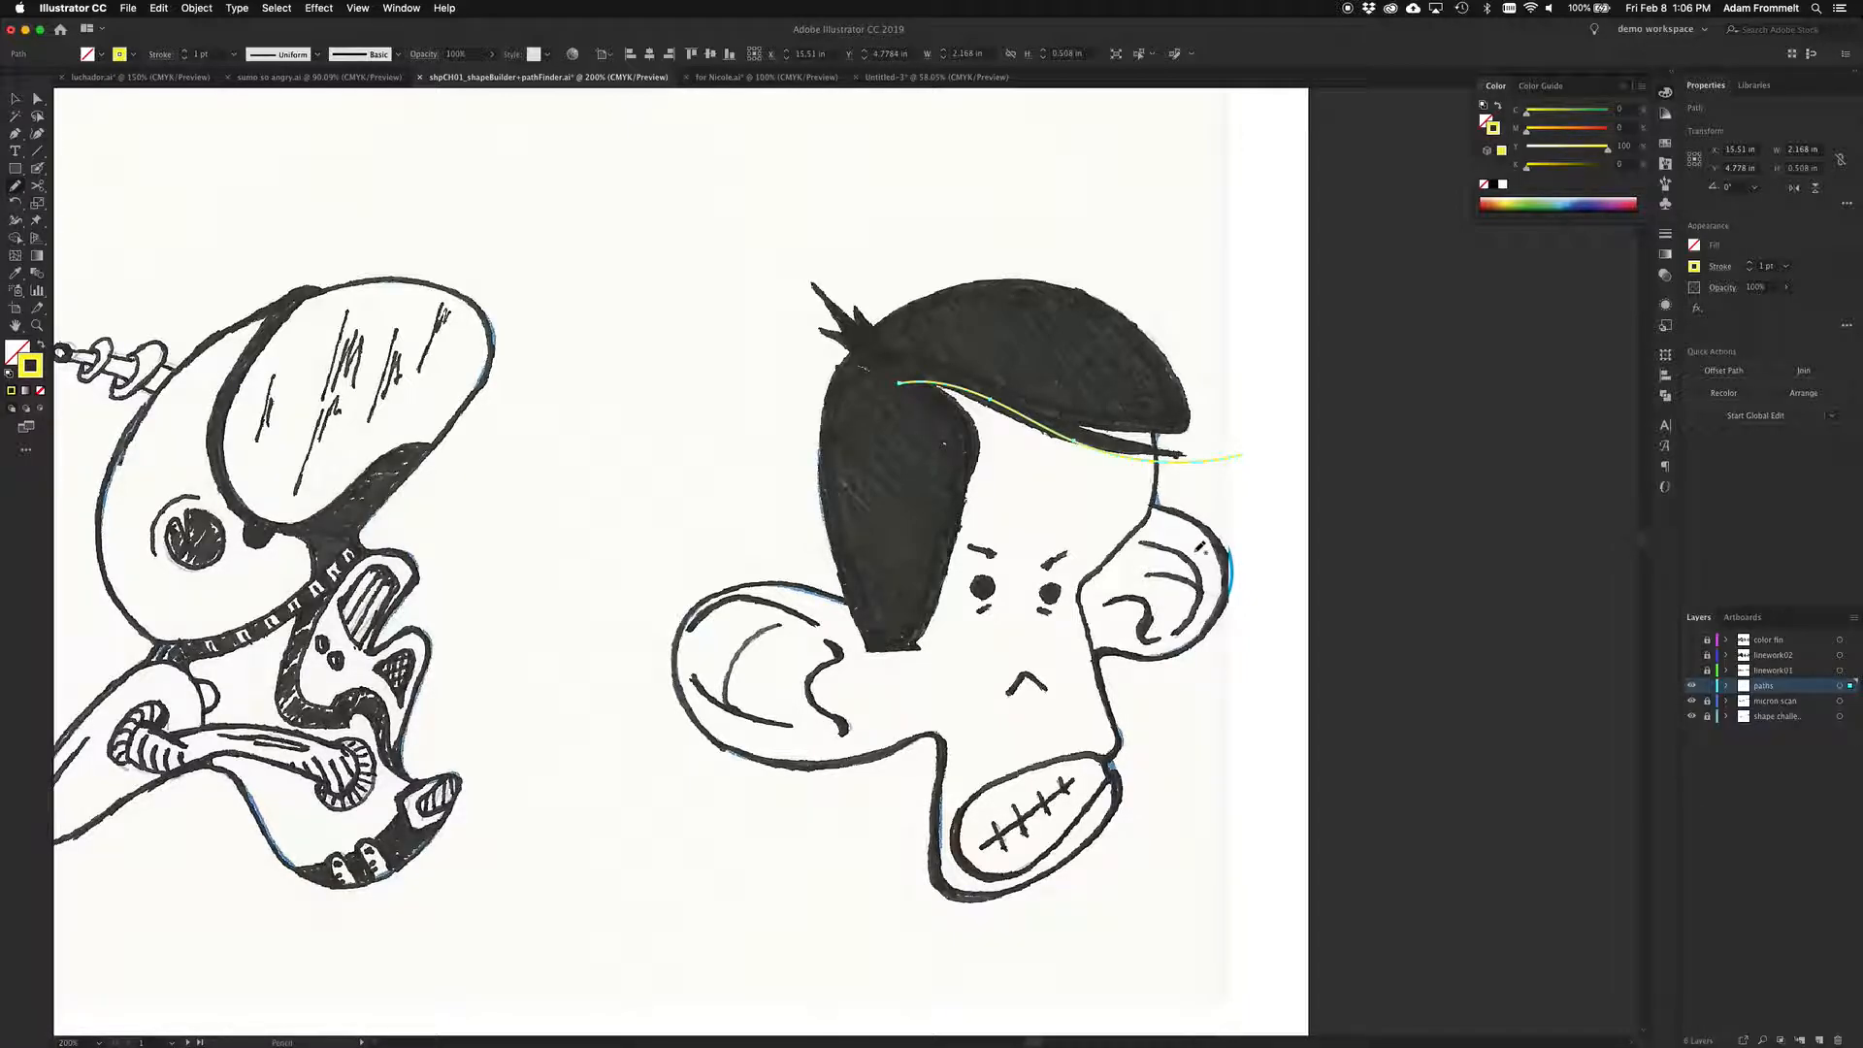
{"action": "key", "text": "v"}
{"action": "left_click", "coordinate": [1164, 208]}
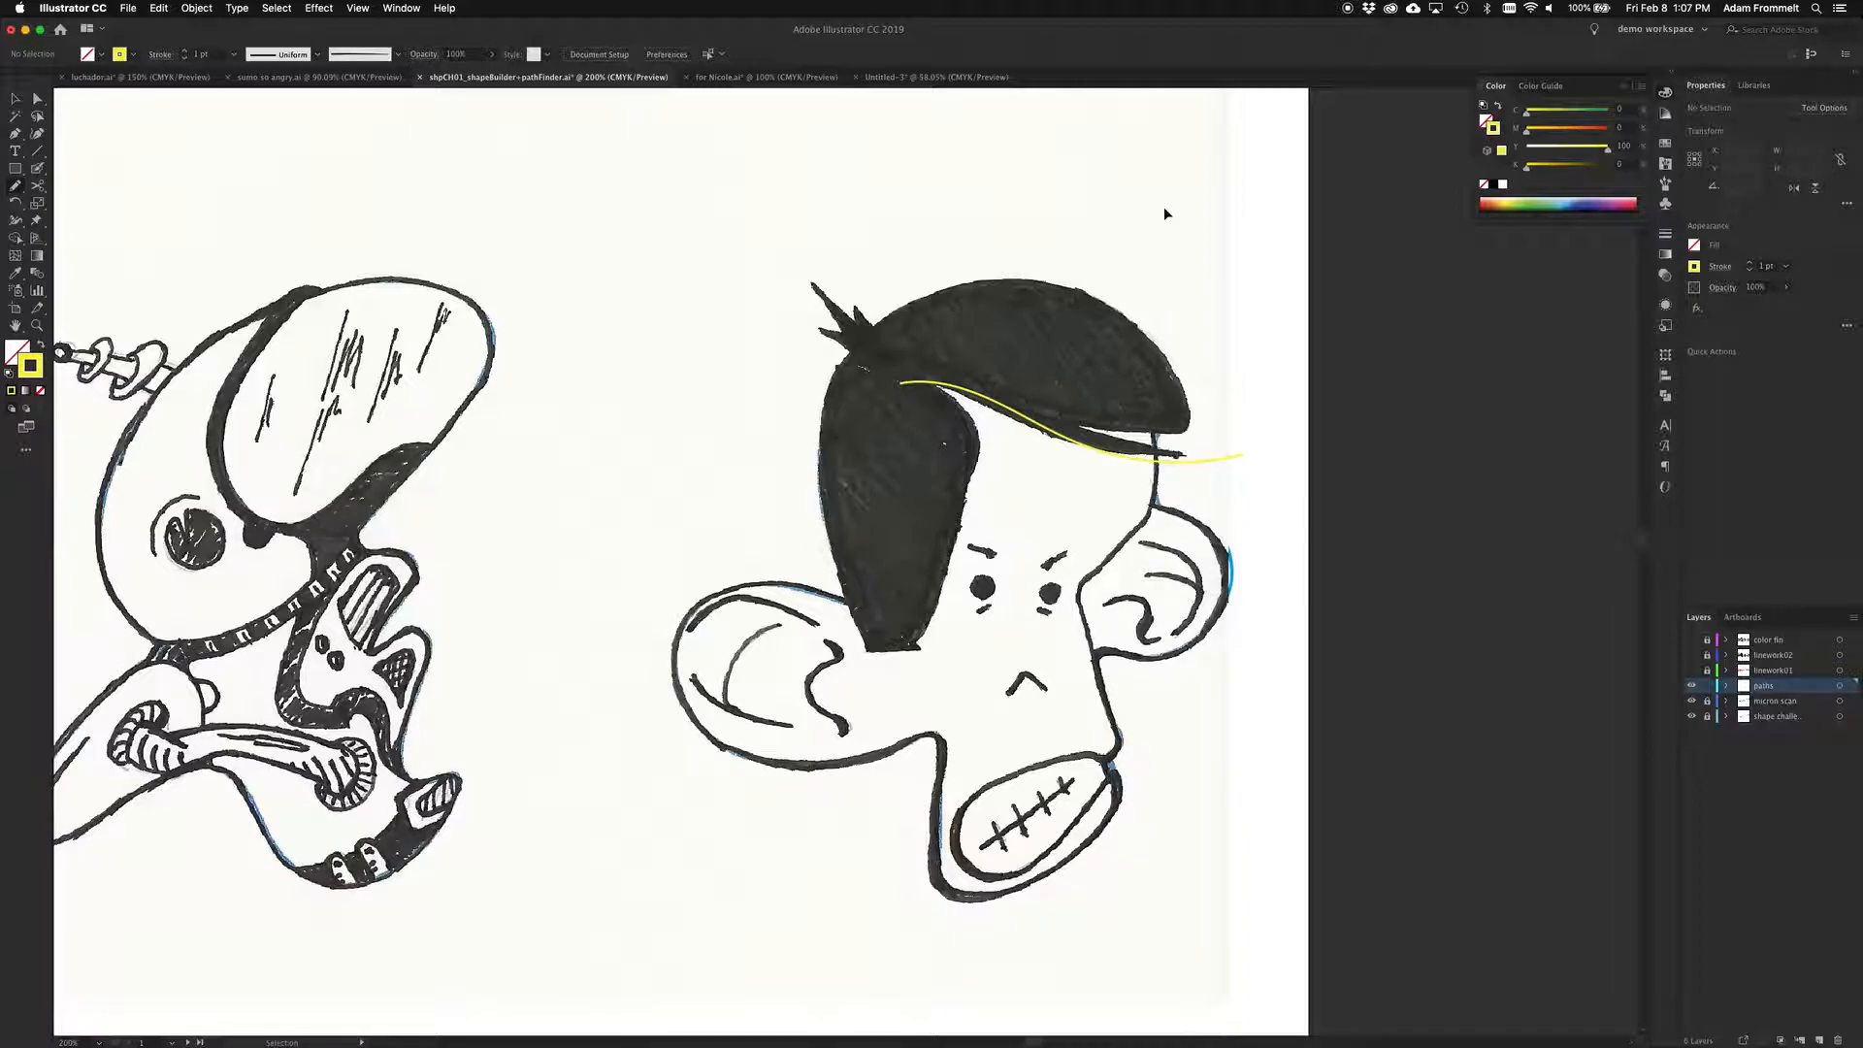
Draw a second pencil path along the upper edge of the fringe tip, crossing the first line beyond the hair
{"action": "key", "text": "n"}
{"action": "left_click_drag", "start_coordinate": [1249, 479], "coordinate": [1028, 406]}
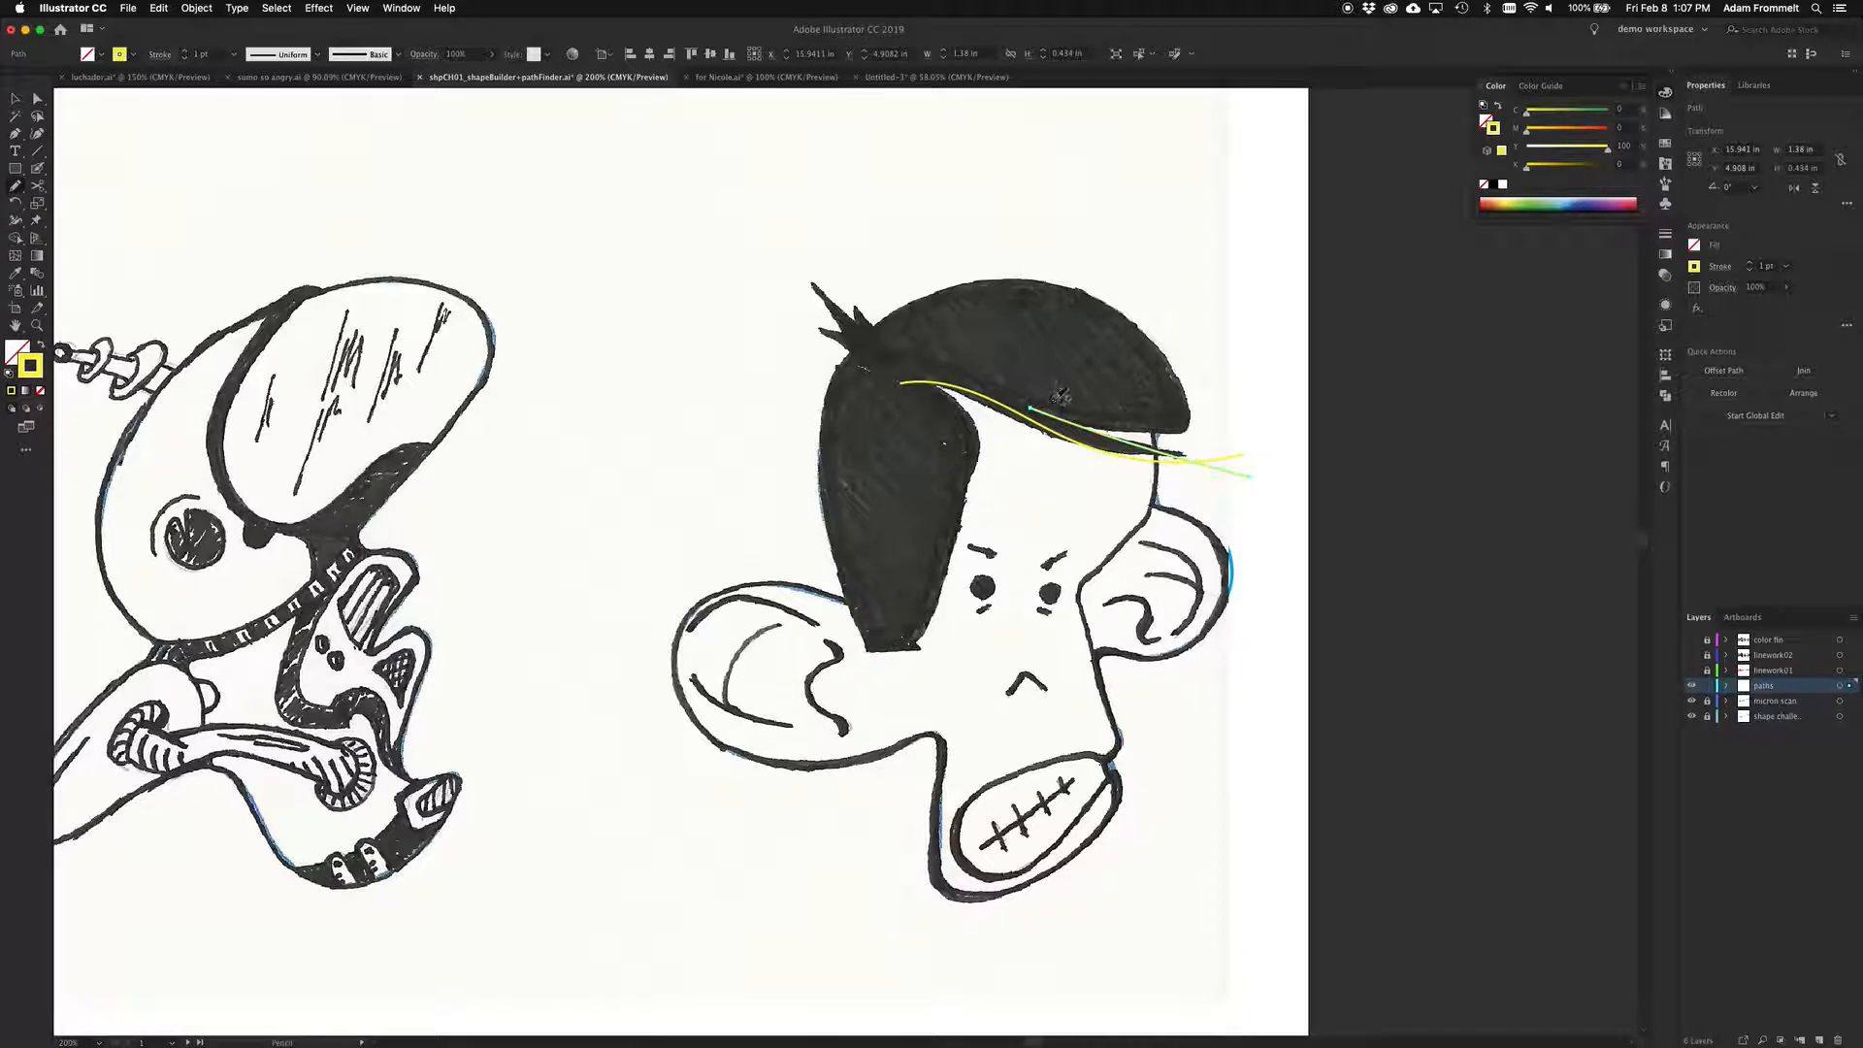
{"action": "left_click", "coordinate": [1093, 255], "text": "super"}
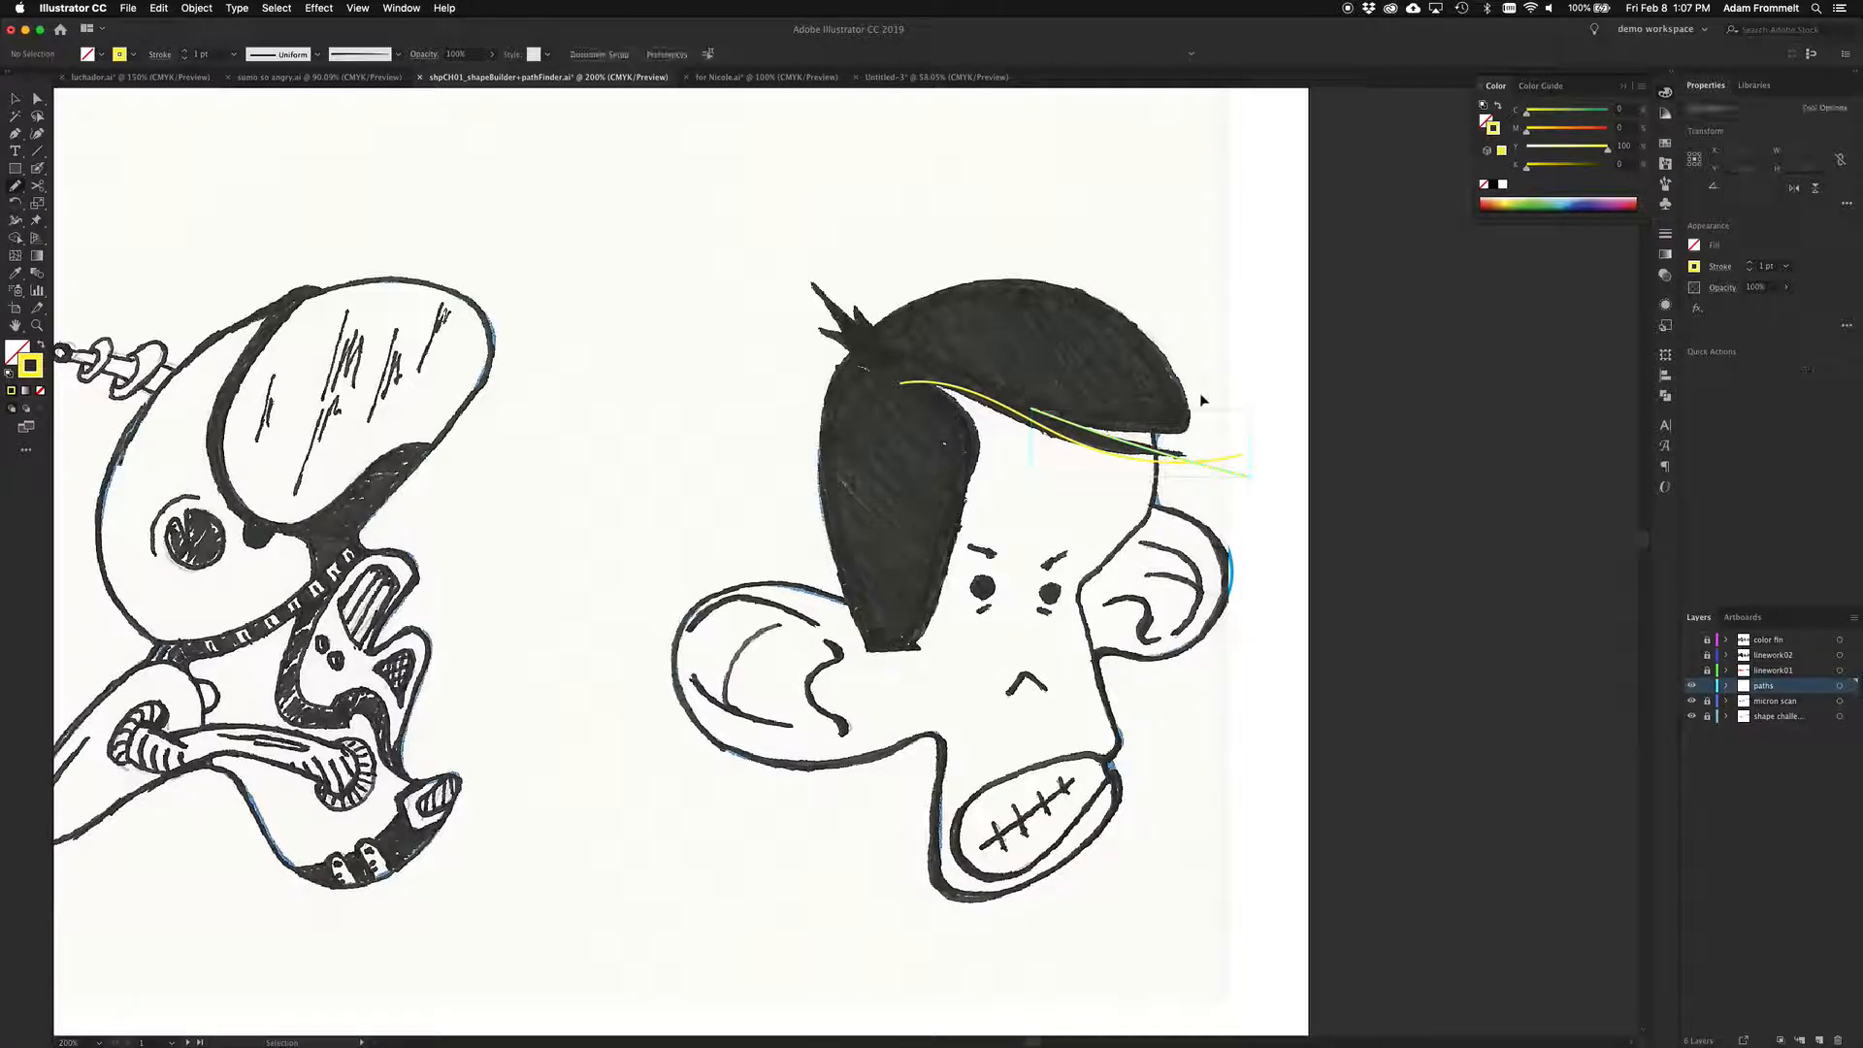
Trace the hair's outer contour from the fringe over the crown down to the sideburn, about 2.35 by 2.44 in
{"action": "mouse_move", "coordinate": [1068, 424]}
{"action": "left_mouse_down"}
{"action": "mouse_move", "coordinate": [1180, 428]}
{"action": "mouse_move", "coordinate": [1188, 404]}
{"action": "mouse_move", "coordinate": [1164, 348]}
{"action": "mouse_move", "coordinate": [1089, 290]}
{"action": "mouse_move", "coordinate": [932, 296]}
{"action": "mouse_move", "coordinate": [852, 347]}
{"action": "mouse_move", "coordinate": [821, 404]}
{"action": "mouse_move", "coordinate": [821, 476]}
{"action": "mouse_move", "coordinate": [876, 670]}
{"action": "left_mouse_up"}
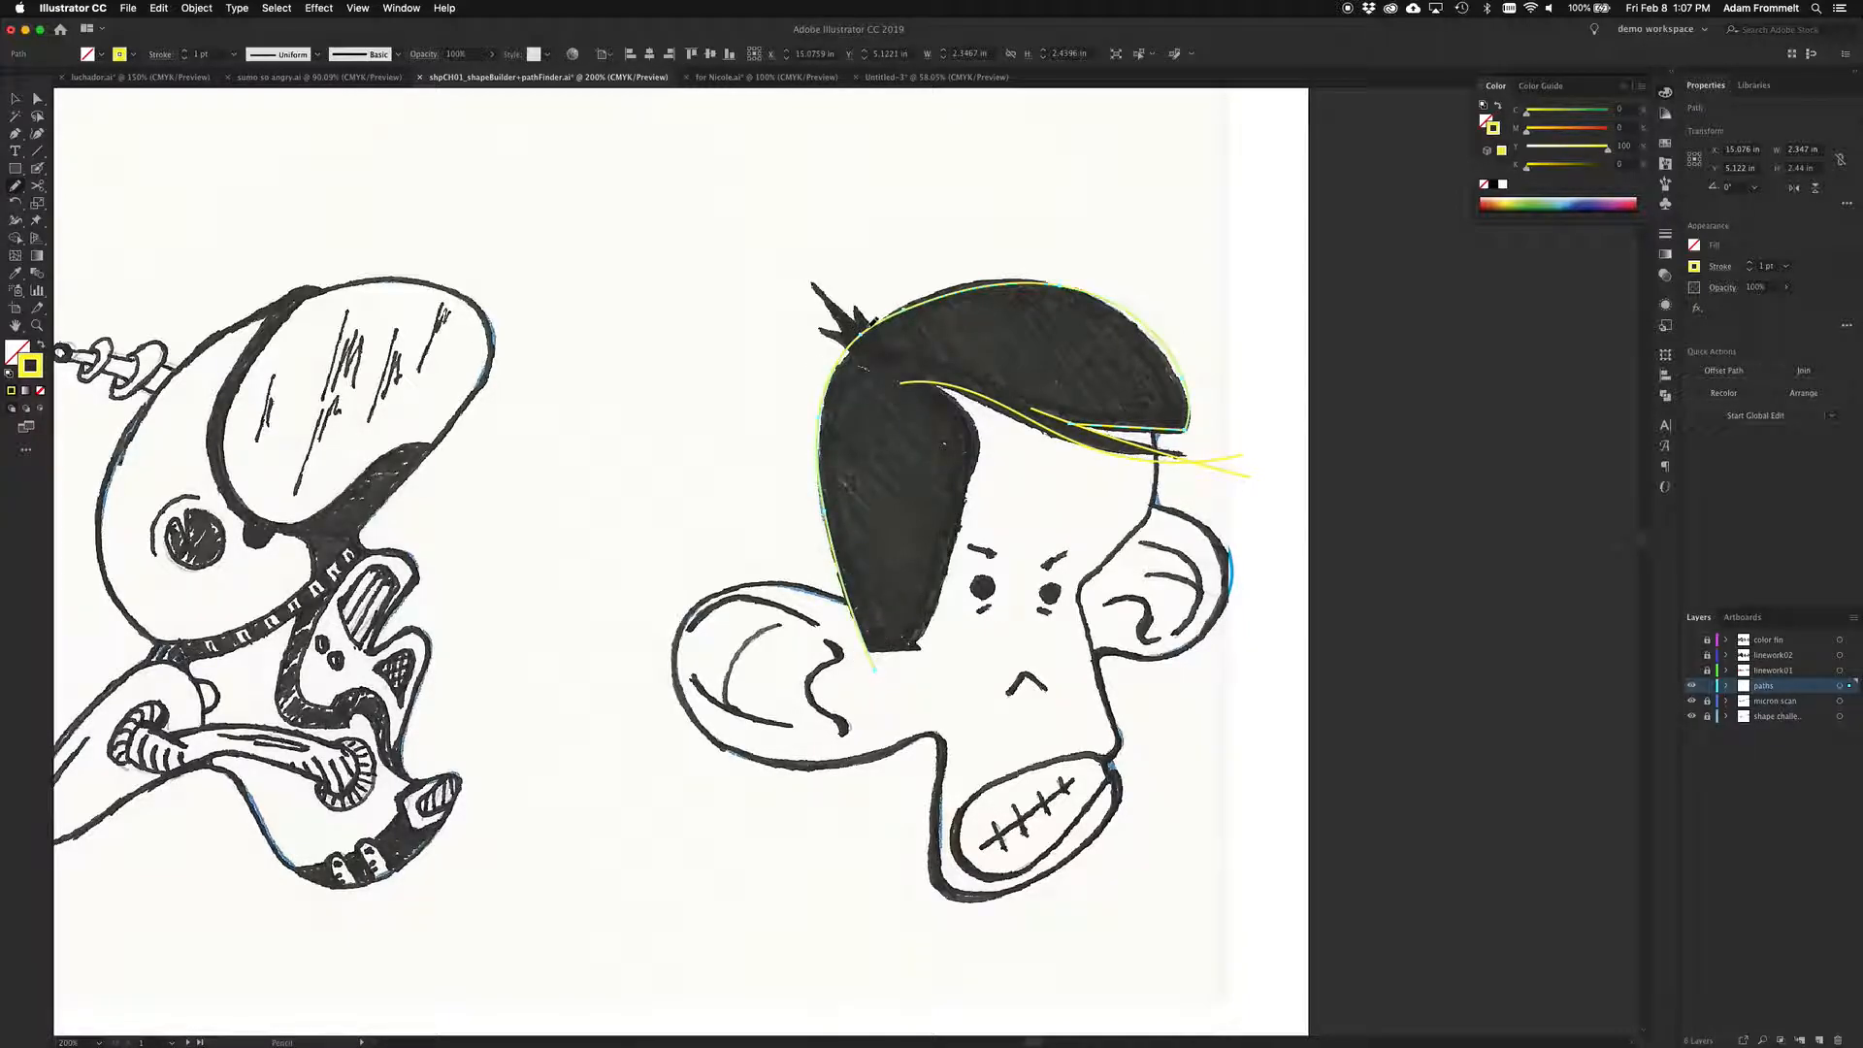
{"action": "mouse_move", "coordinate": [872, 326]}
{"action": "left_mouse_down"}
{"action": "mouse_move", "coordinate": [1007, 277]}
{"action": "mouse_move", "coordinate": [1117, 301]}
{"action": "left_mouse_up"}
{"action": "left_click", "coordinate": [709, 294]}
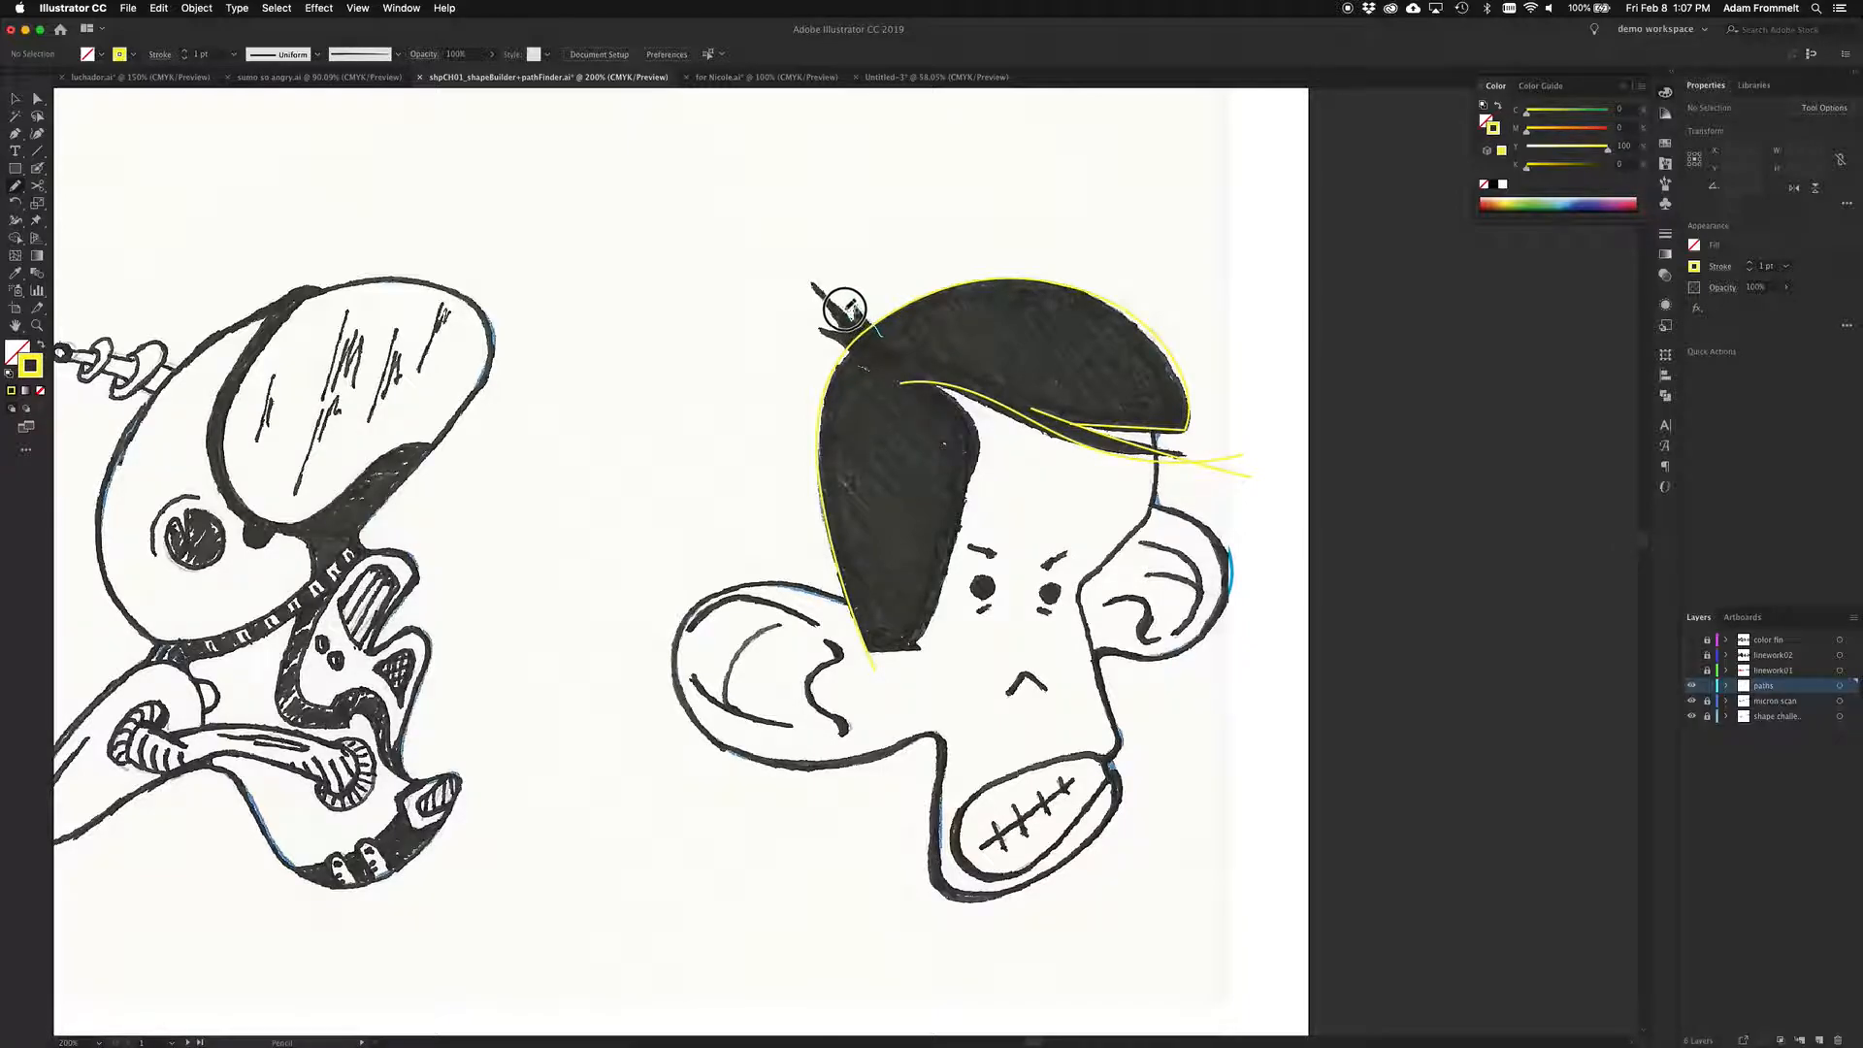
Draw the spiky tuft at the back of the crown as a pencil path overlapping the hair outline, about 0.45 in wide
{"action": "left_click_drag", "start_coordinate": [810, 283], "coordinate": [840, 332]}
{"action": "left_click_drag", "start_coordinate": [864, 369], "coordinate": [865, 370]}
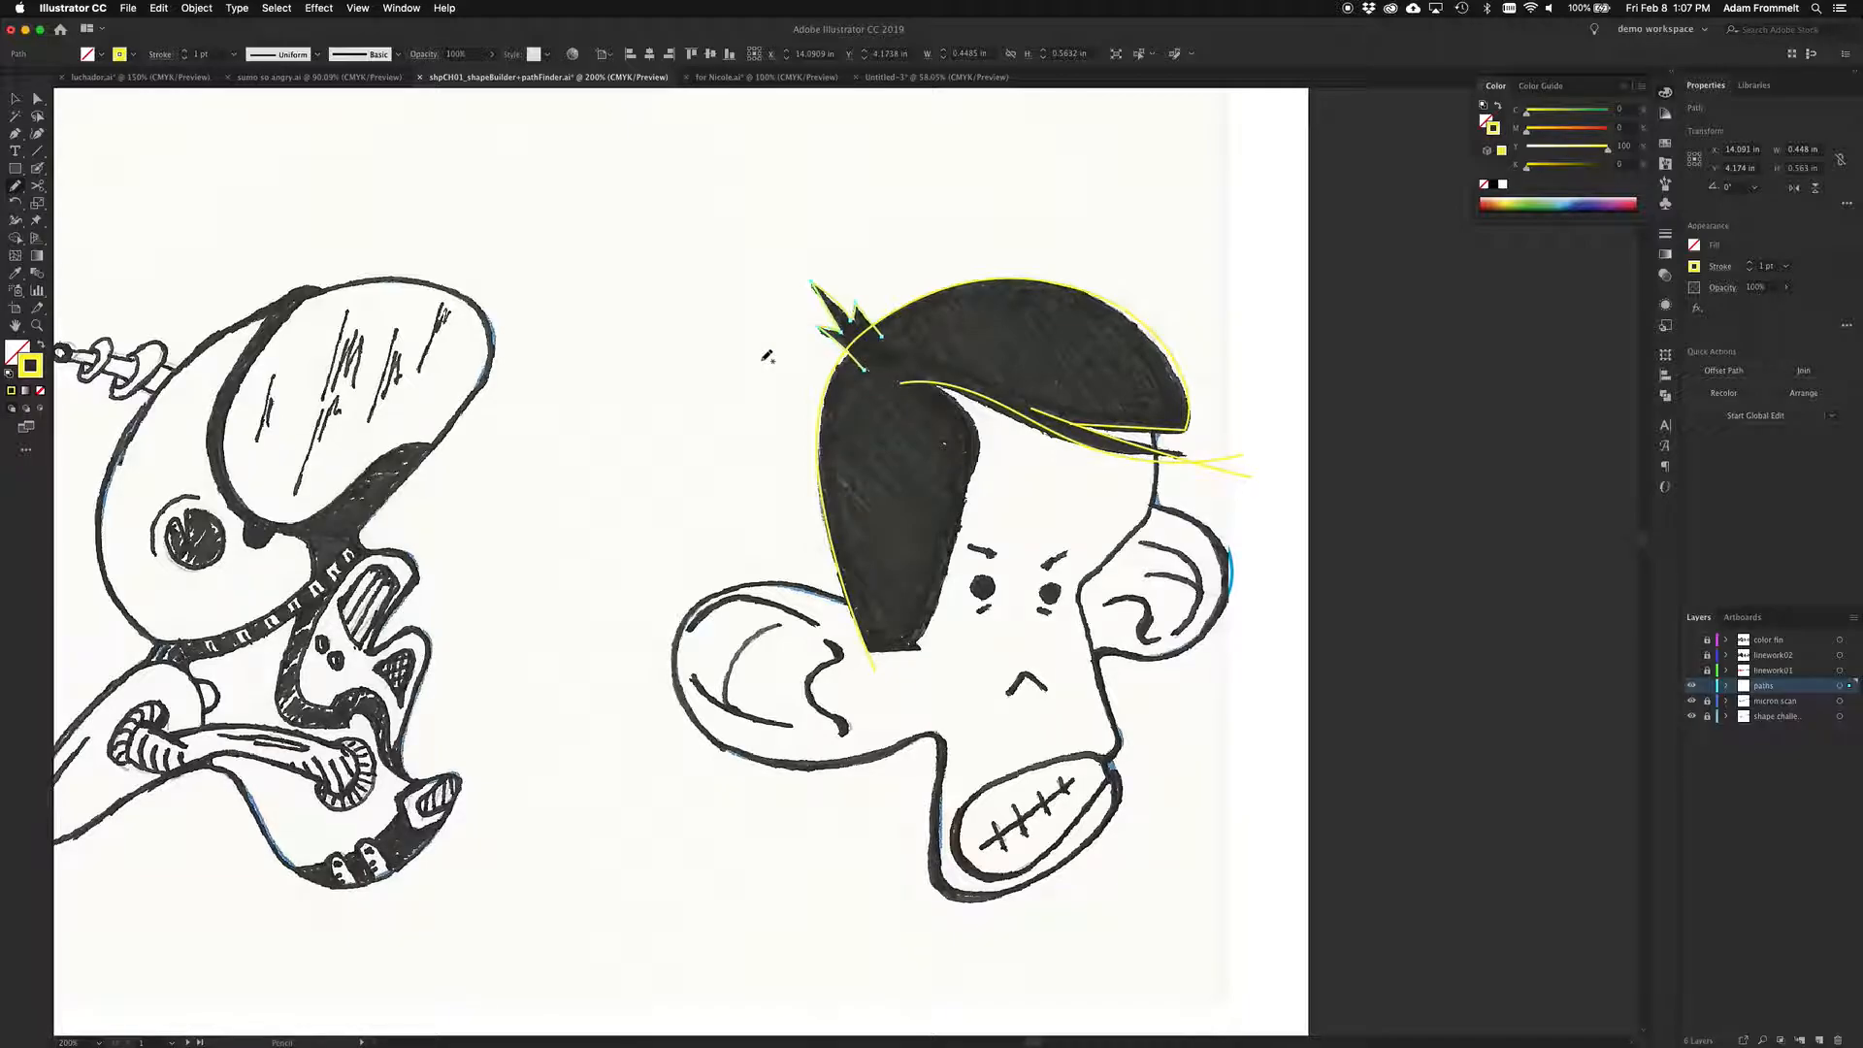
{"action": "key", "text": "ctrl+equal"}
{"action": "key", "text": "ctrl+equal"}
{"action": "key", "text": "ctrl+equal"}
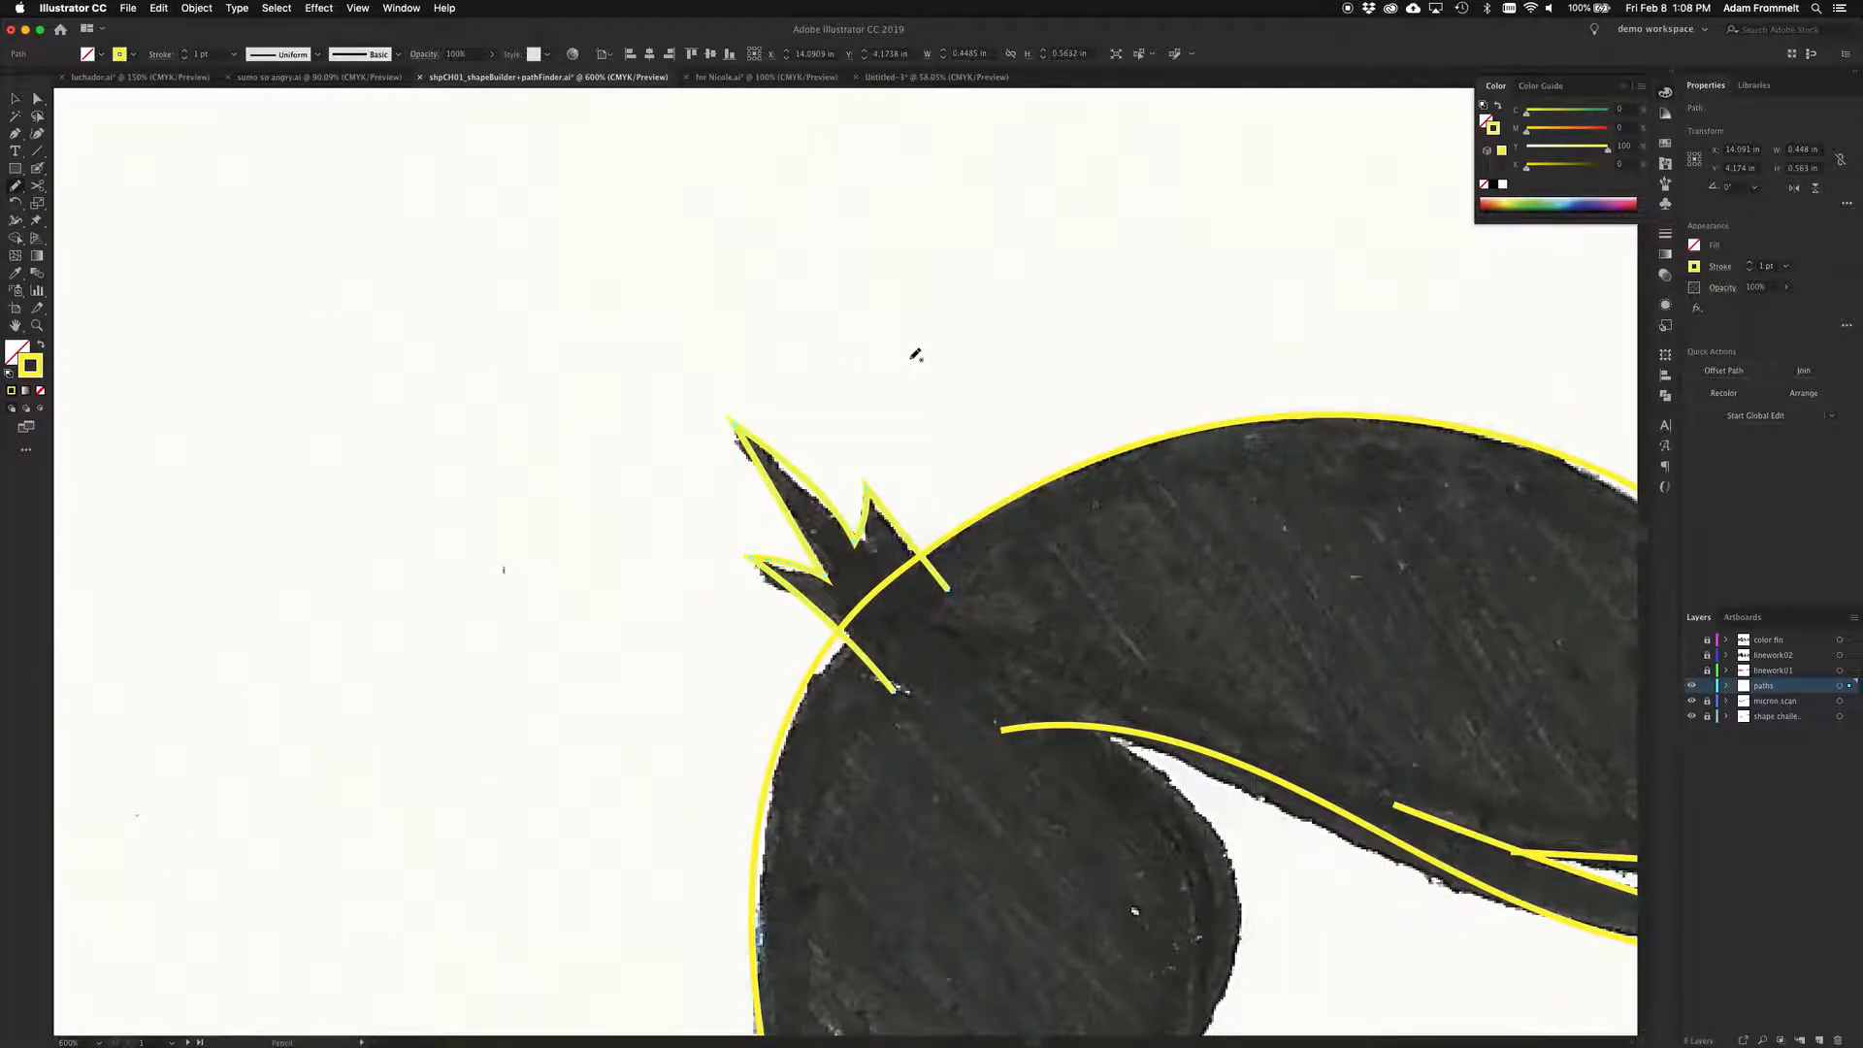
{"action": "key", "text": "v"}
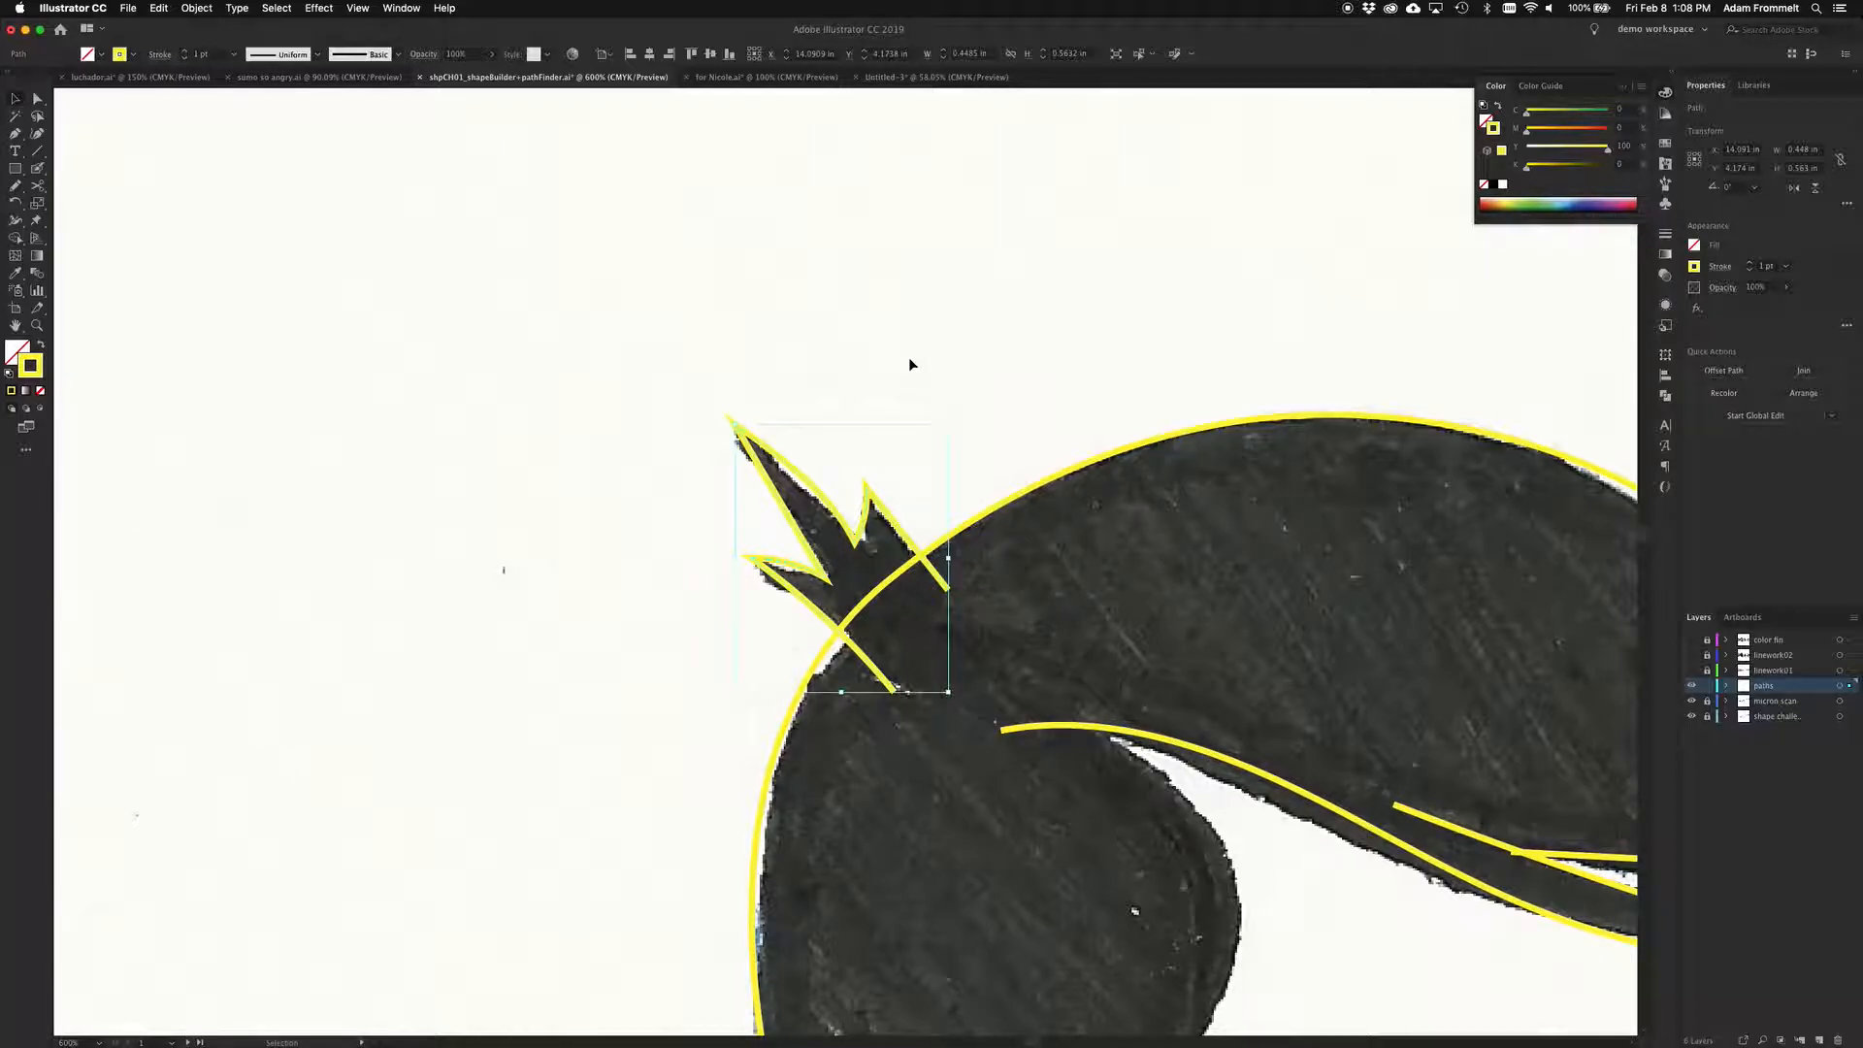
{"action": "left_click", "coordinate": [908, 358]}
Switch to the document with the complete pencil-drawn face and examine its overlapping paths from the hair down to the mouth
{"action": "left_click", "coordinate": [718, 78]}
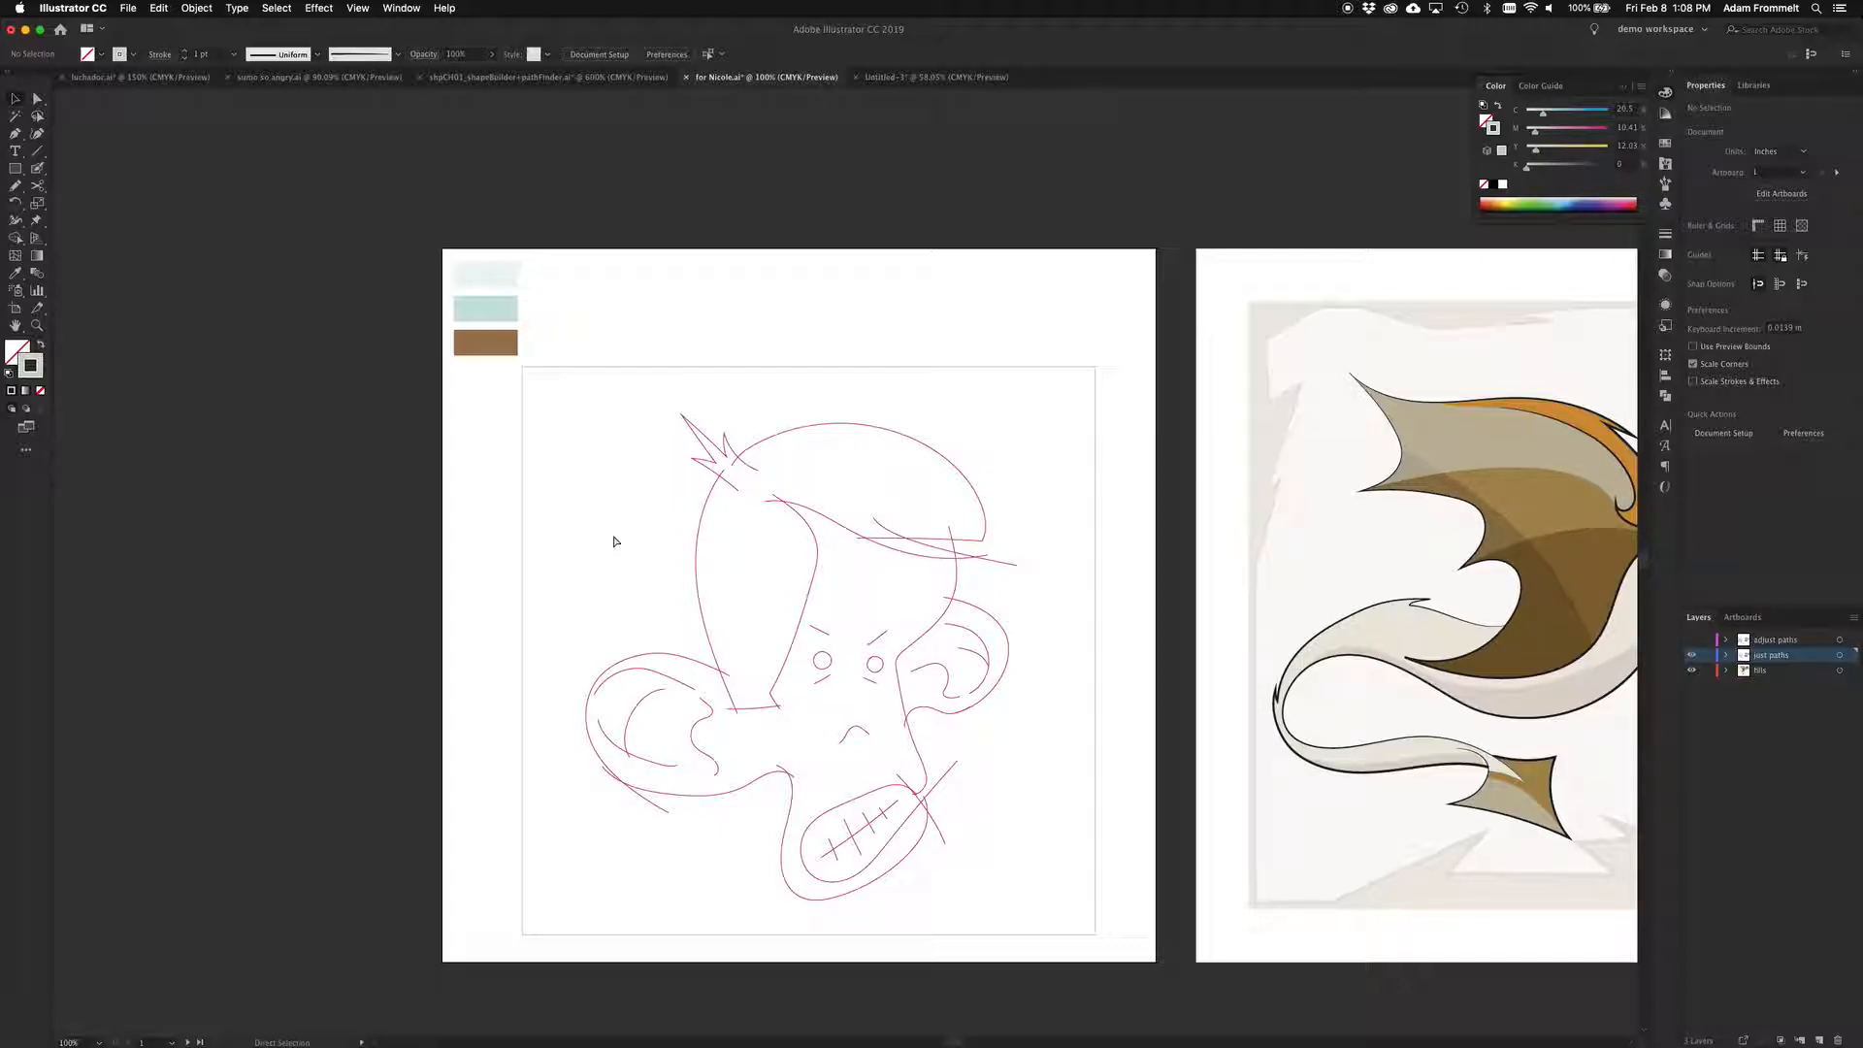
{"action": "key", "text": "super+equal"}
{"action": "key", "text": "super+equal"}
{"action": "key", "text": "super+equal"}
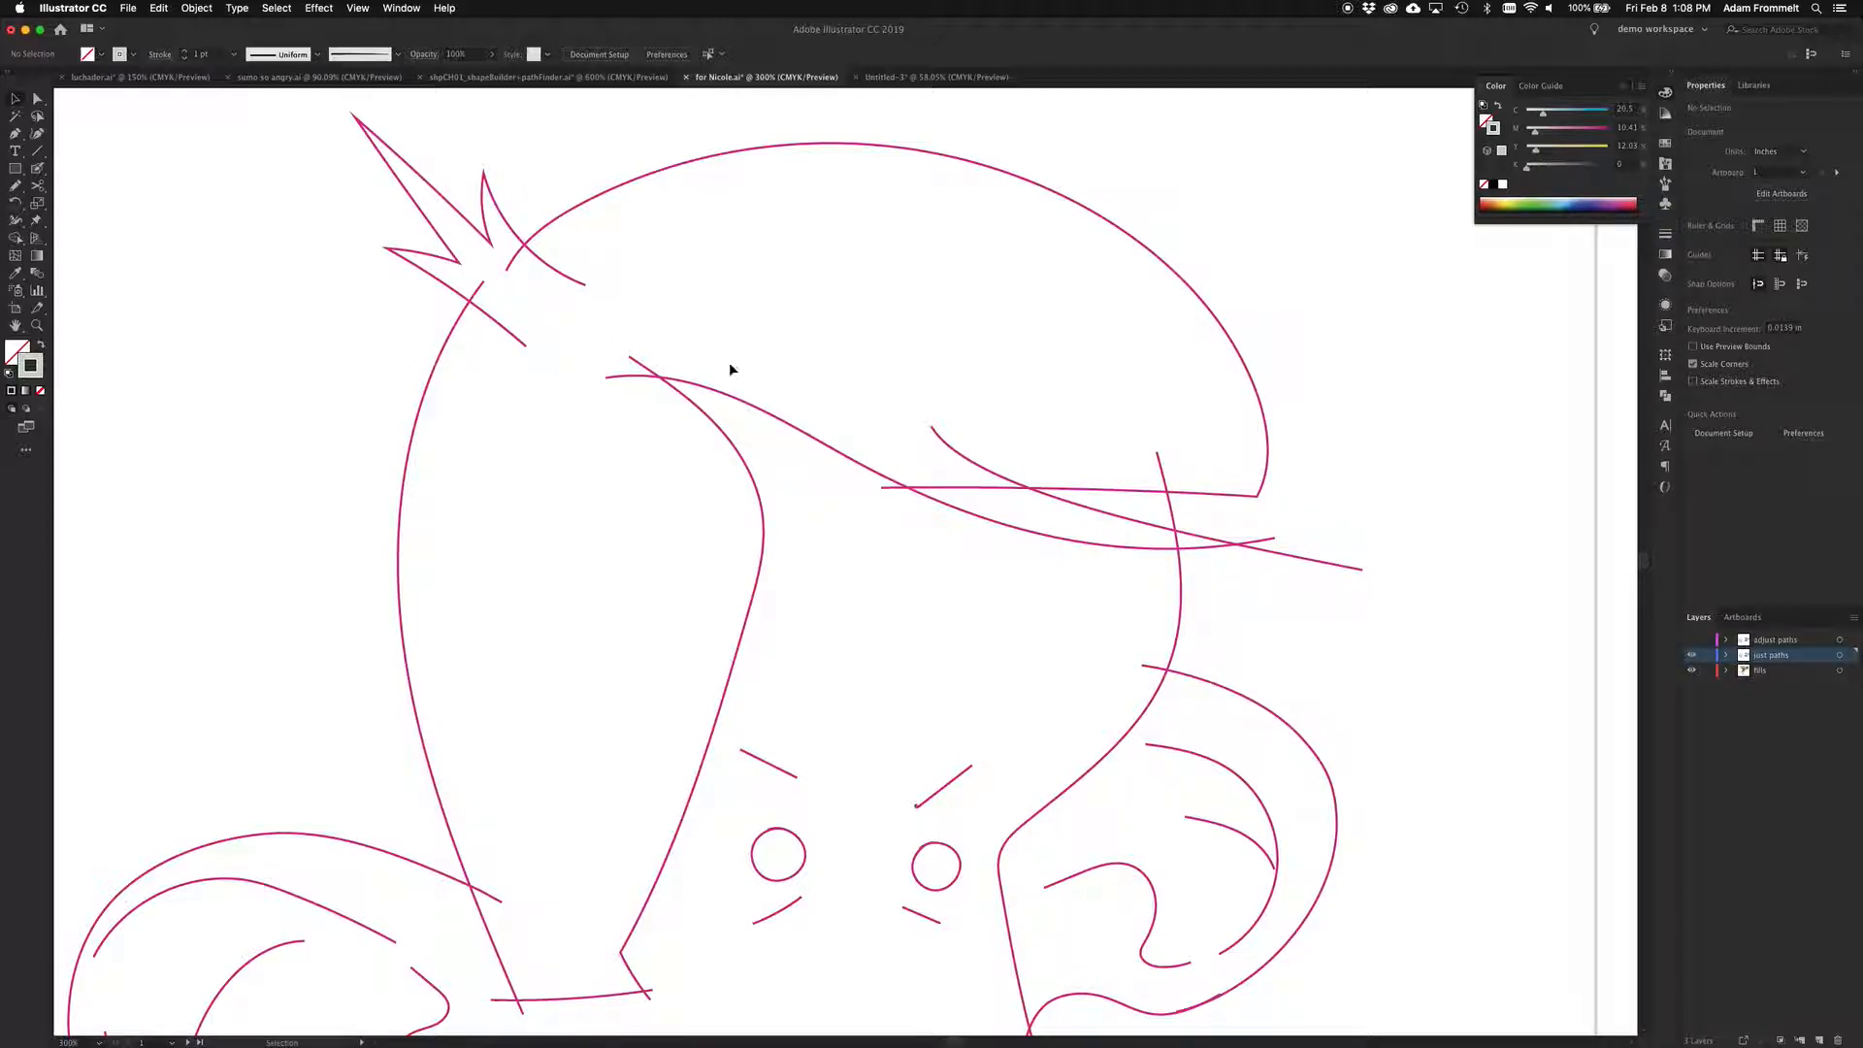
{"action": "scroll", "coordinate": [1002, 499], "scroll_direction": "down", "scroll_amount": 2}
{"action": "scroll", "coordinate": [1002, 500], "scroll_direction": "down", "scroll_amount": 5}
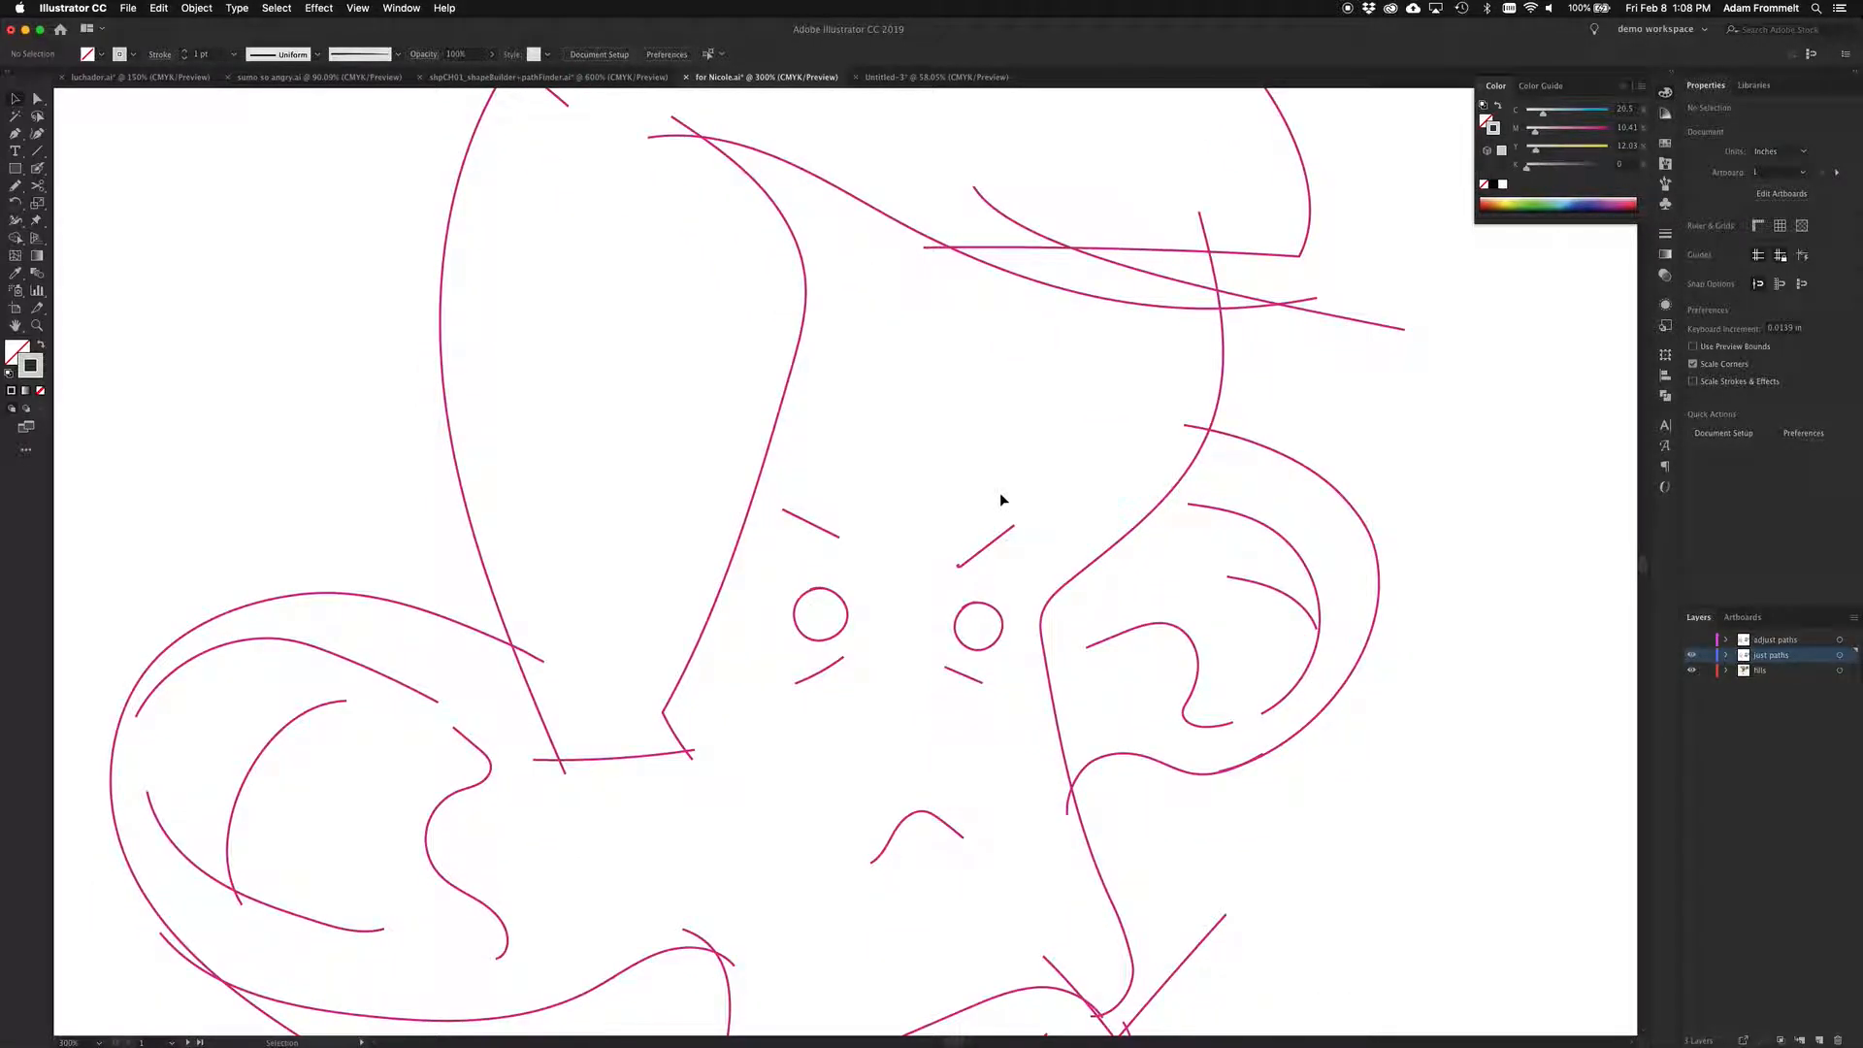
{"action": "scroll", "coordinate": [1001, 498], "scroll_direction": "down", "scroll_amount": 3}
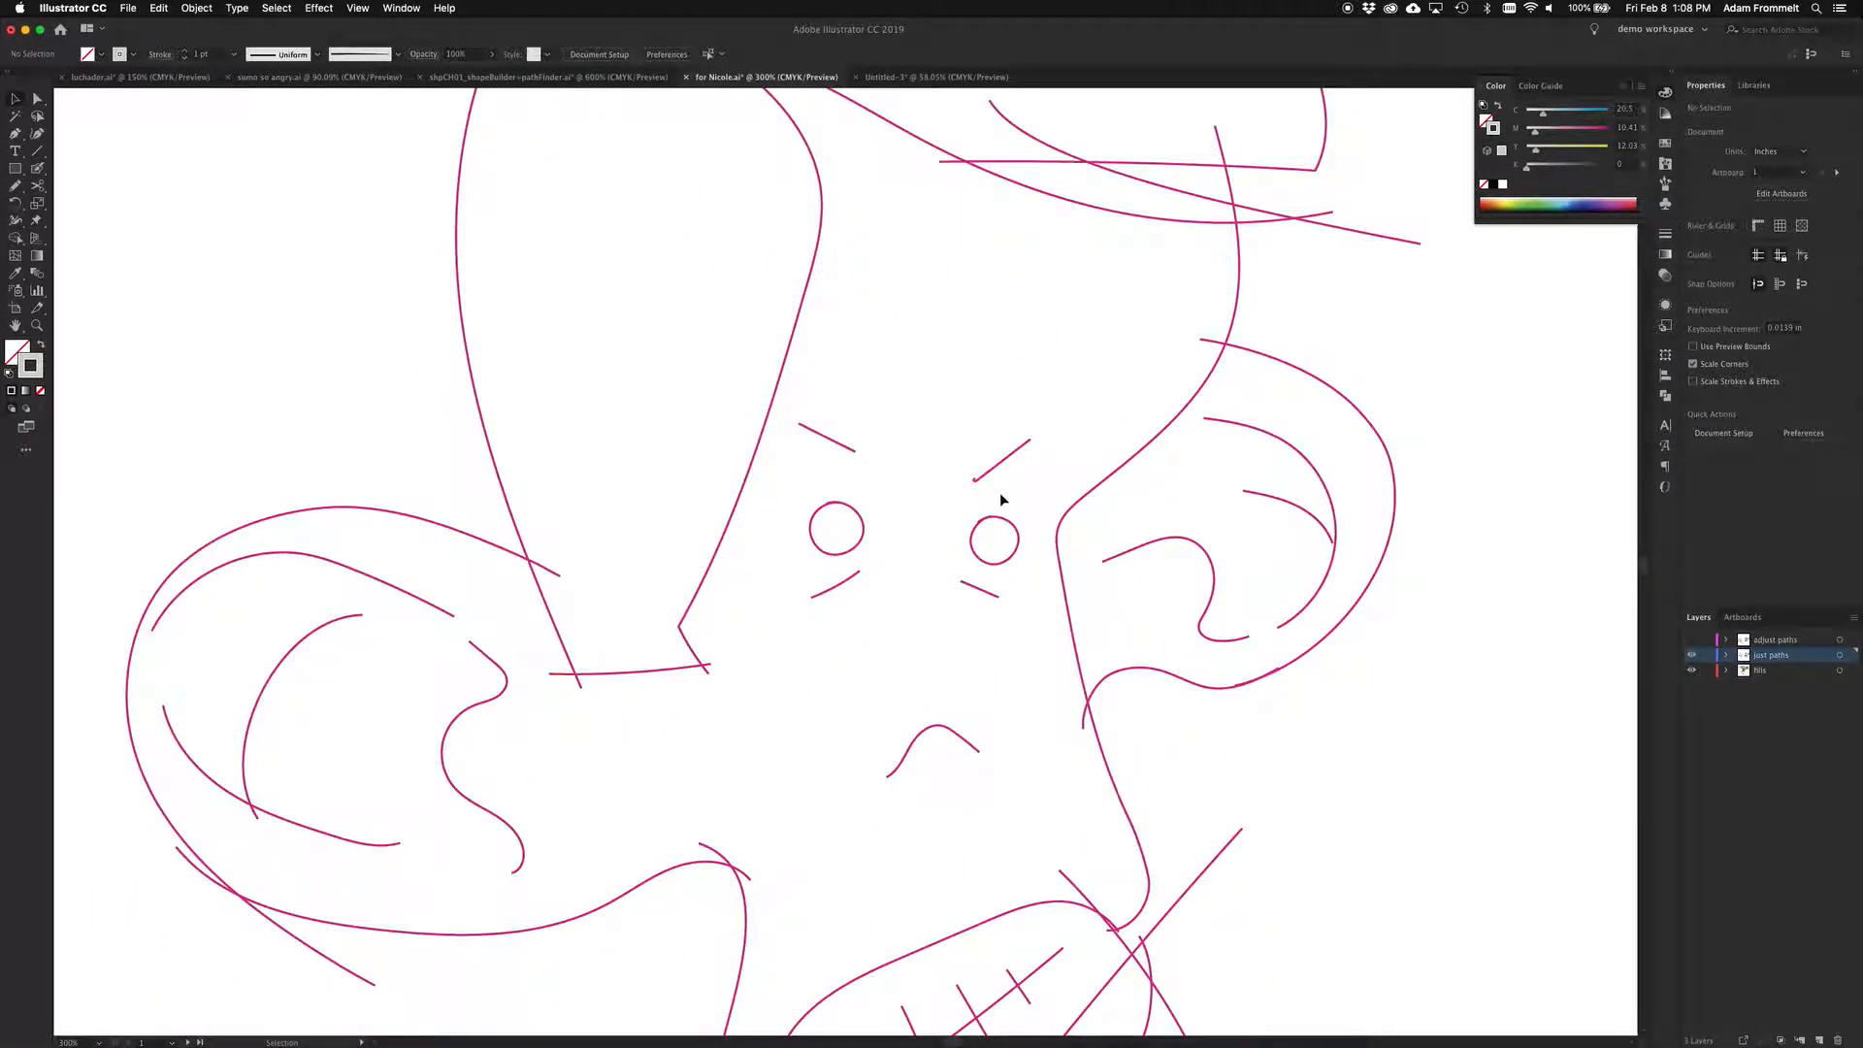
{"action": "scroll", "coordinate": [1001, 499], "scroll_direction": "down", "scroll_amount": 6}
{"action": "scroll", "coordinate": [1001, 498], "scroll_direction": "down", "scroll_amount": 5}
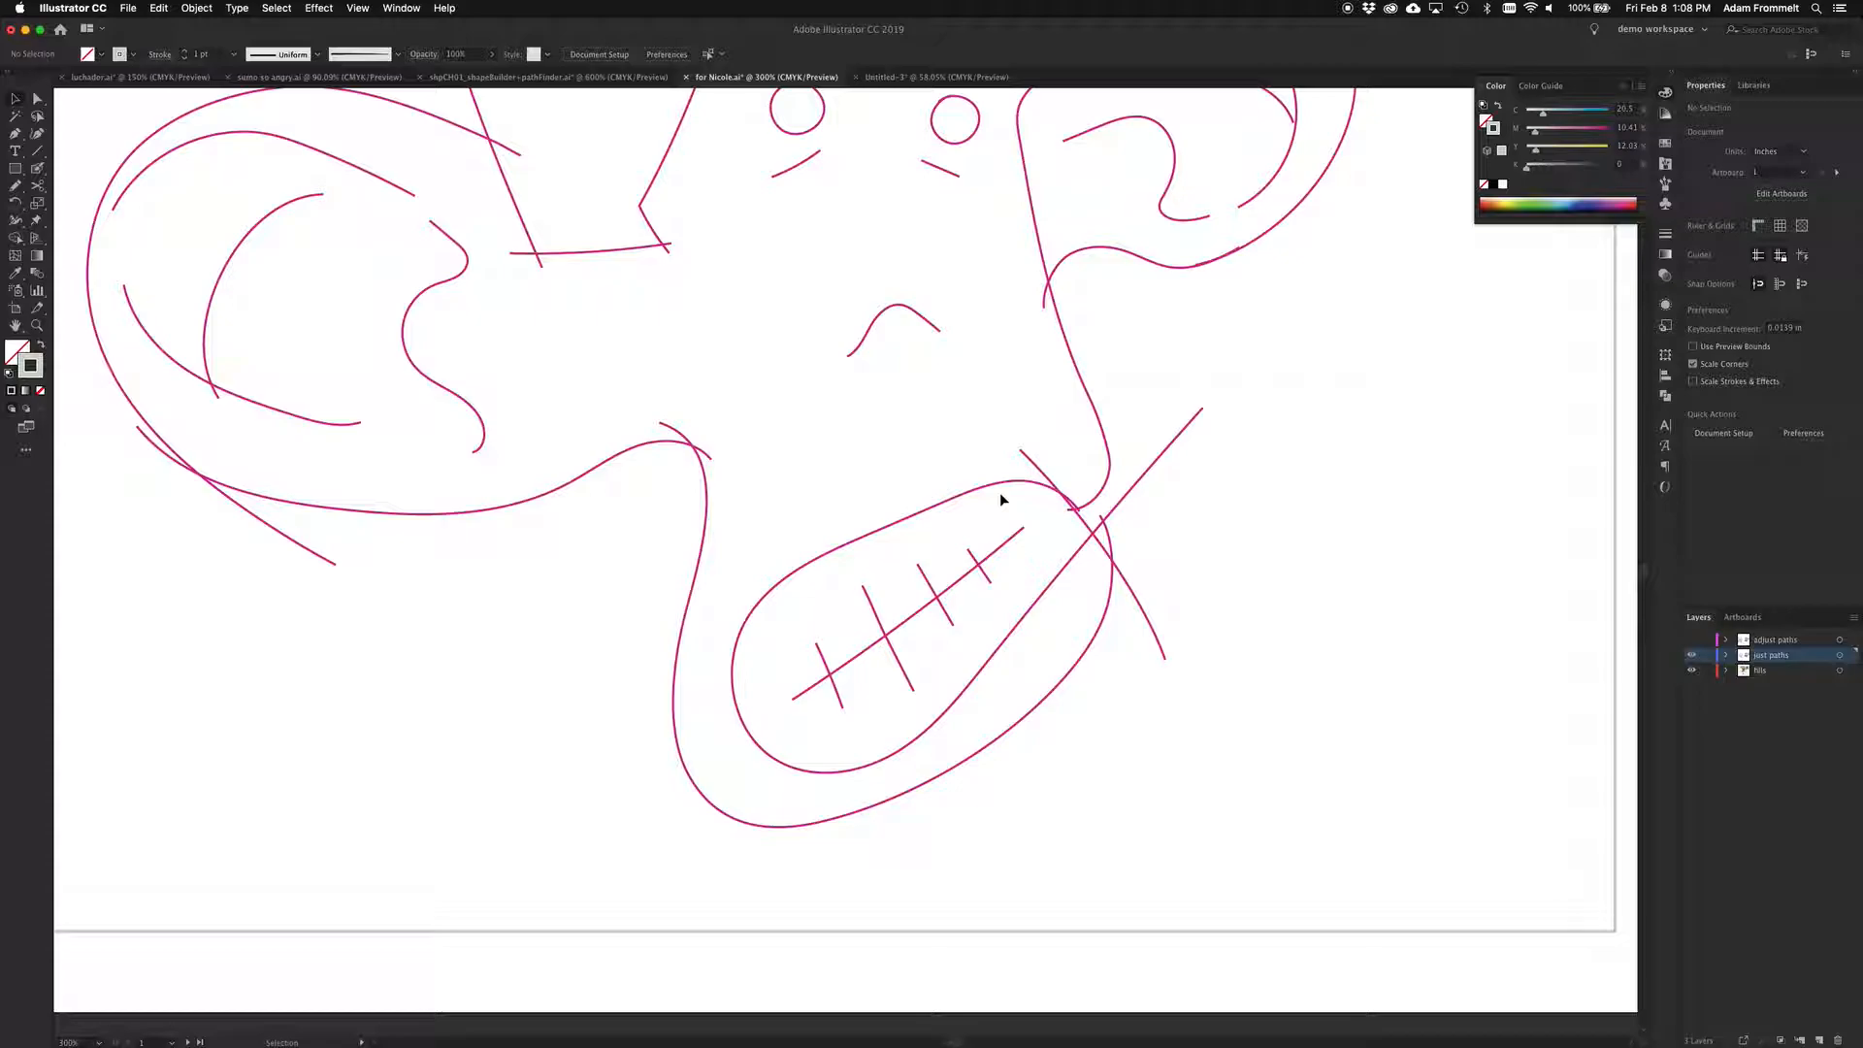
{"action": "key", "text": "super+minus"}
{"action": "key", "text": "super+minus"}
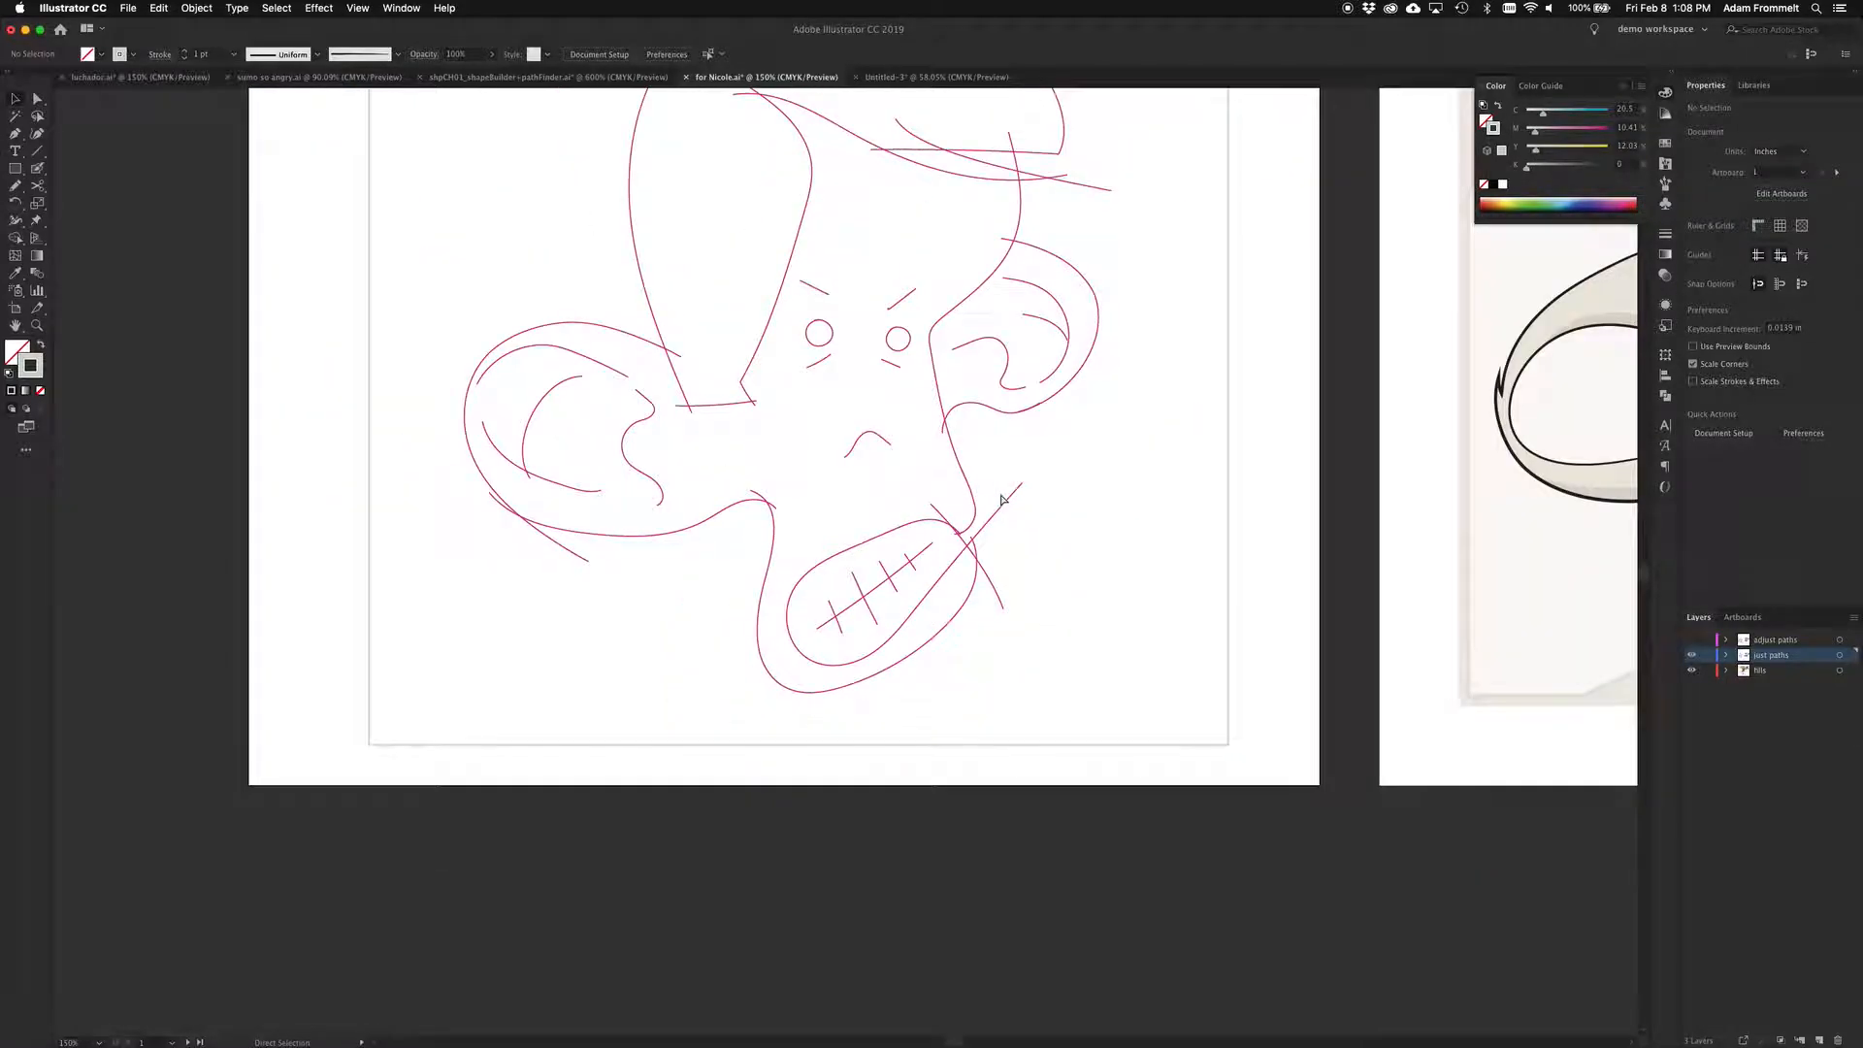
{"action": "scroll", "coordinate": [1001, 500], "scroll_direction": "up", "scroll_amount": 3}
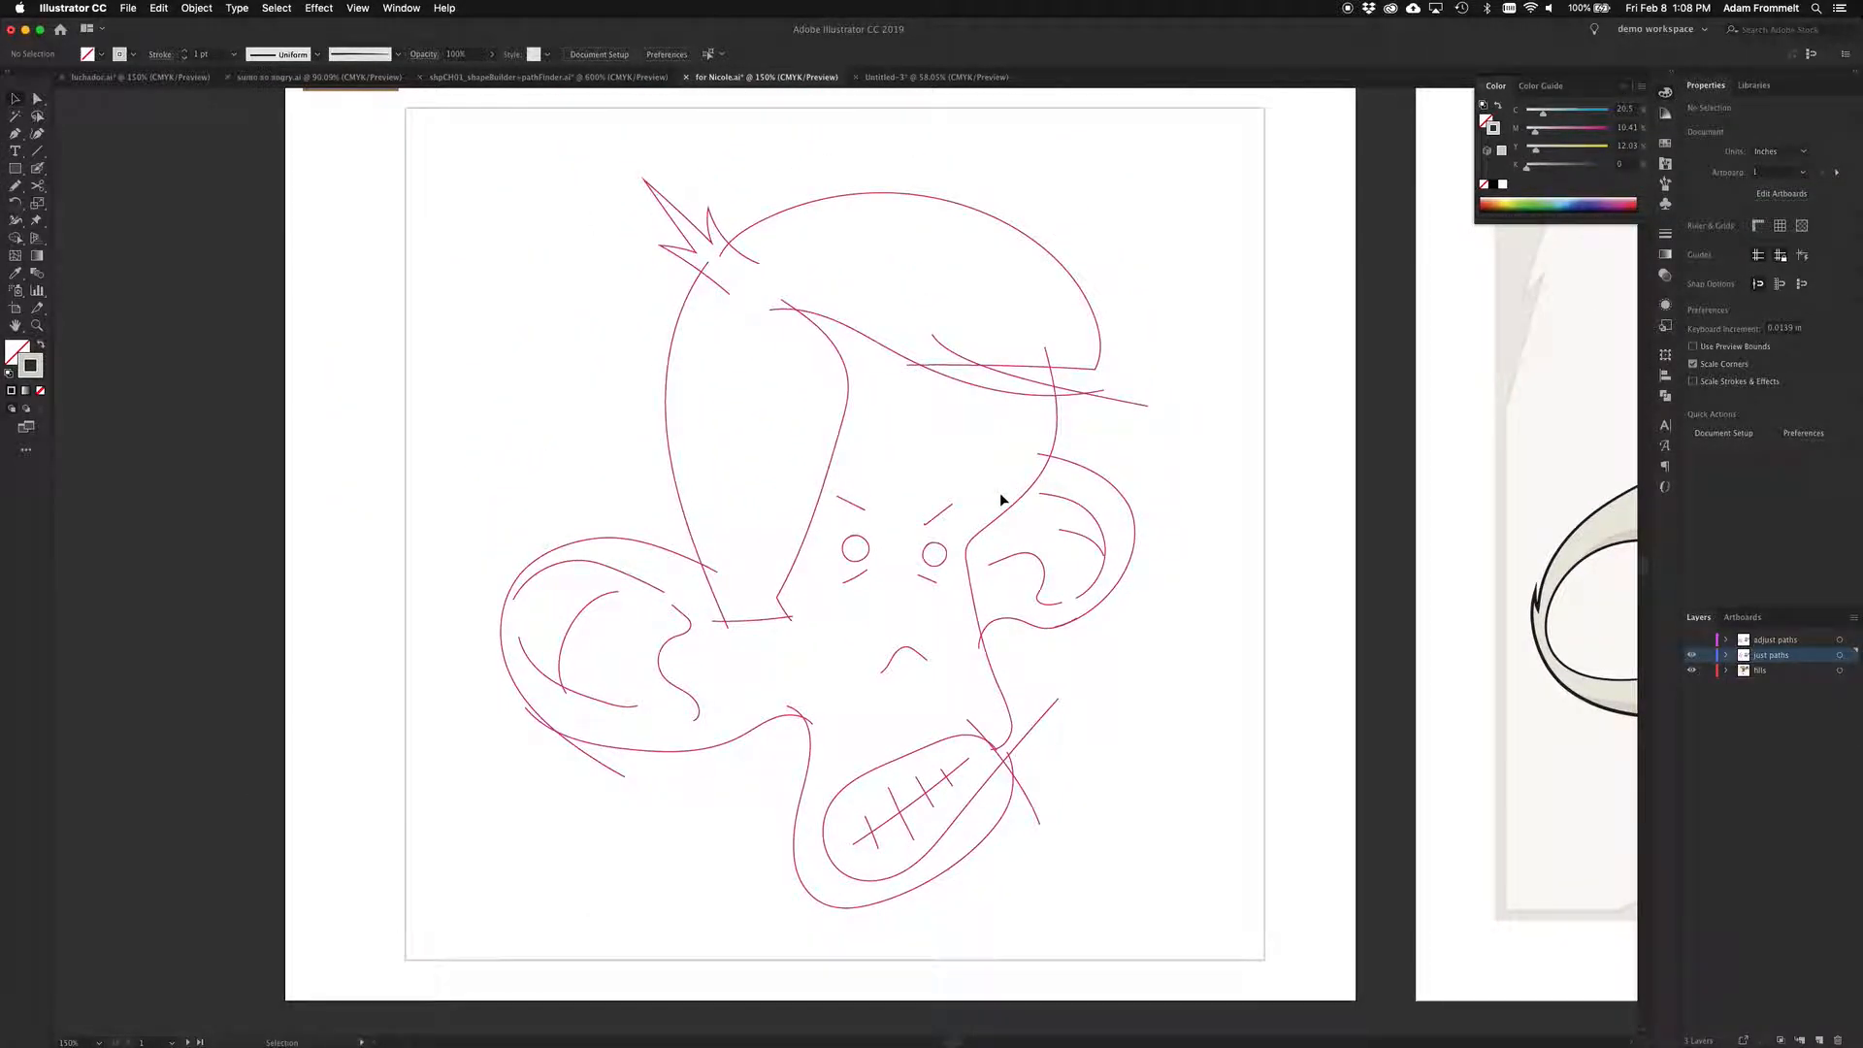
{"action": "scroll", "coordinate": [1001, 500], "scroll_direction": "up", "scroll_amount": 2}
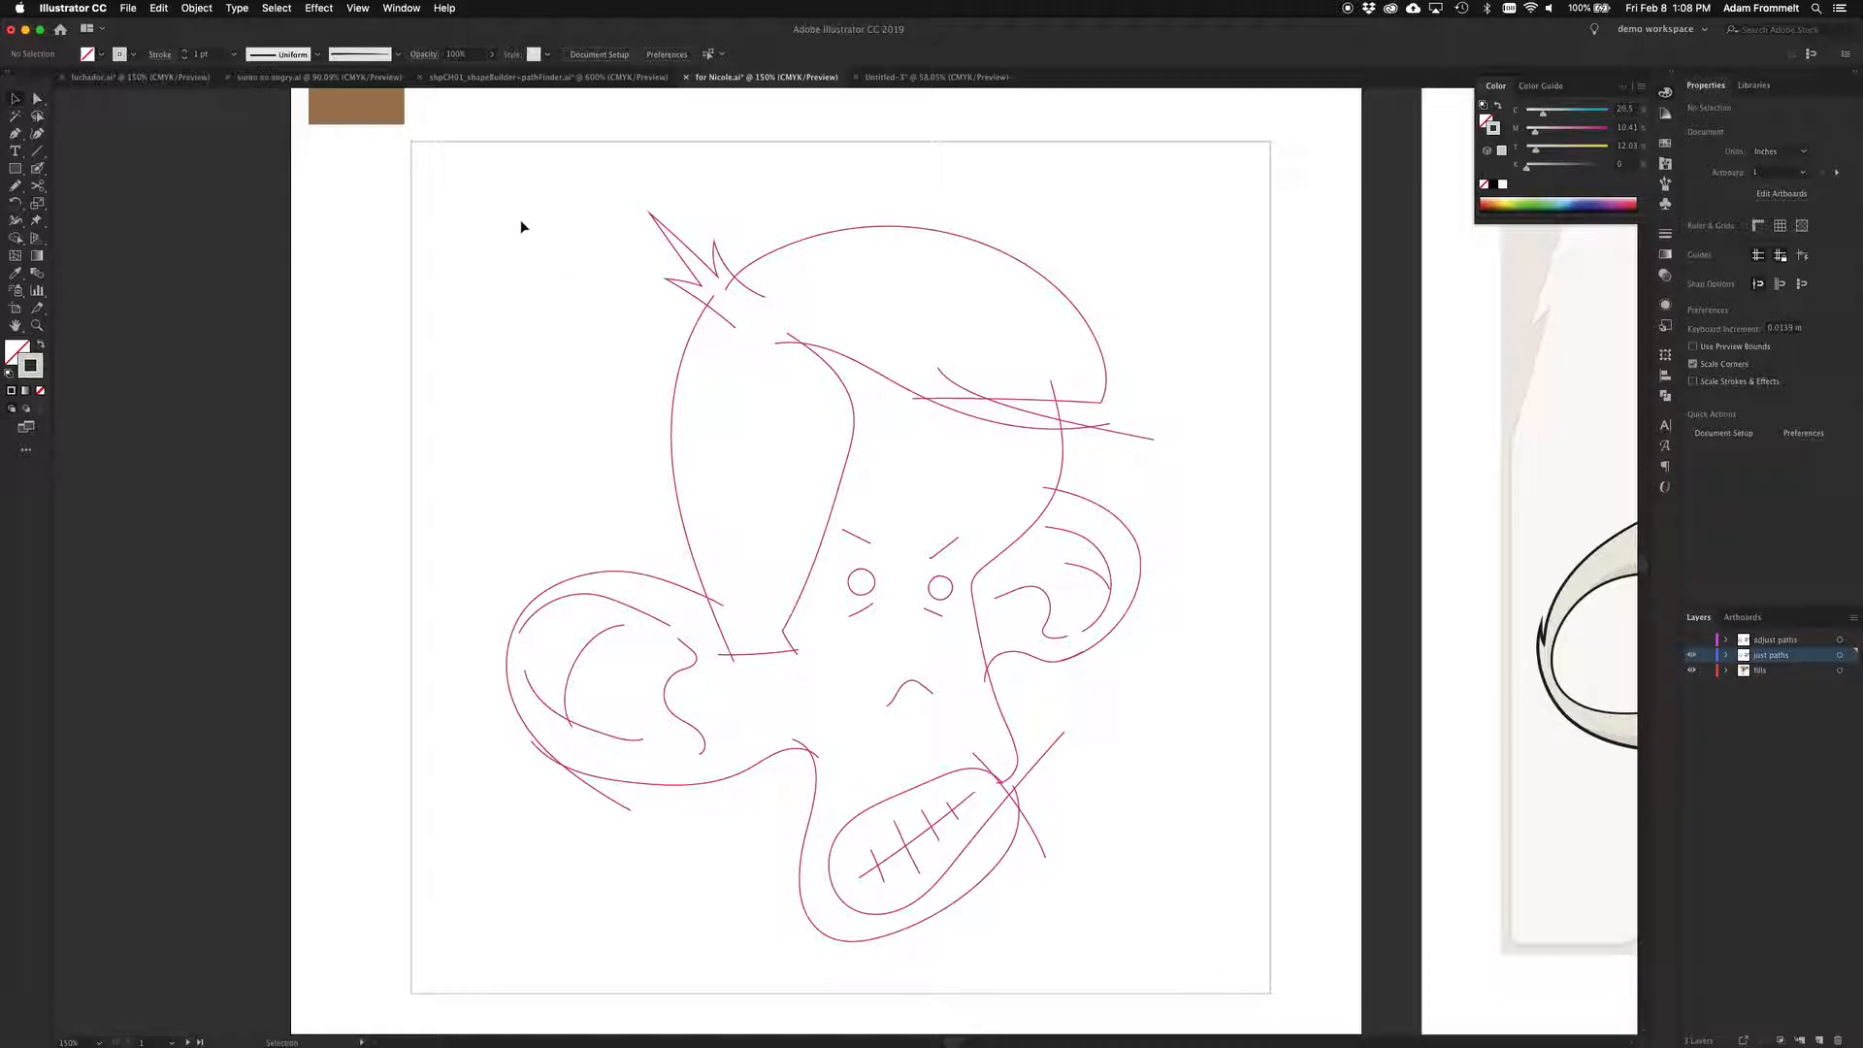
Select all paths of the face except the surrounding frame and apply a tapered 1 pt inking brush to them
{"action": "mouse_move", "coordinate": [476, 186]}
{"action": "left_mouse_down"}
{"action": "mouse_move", "coordinate": [894, 844]}
{"action": "mouse_move", "coordinate": [1189, 932]}
{"action": "left_mouse_up"}
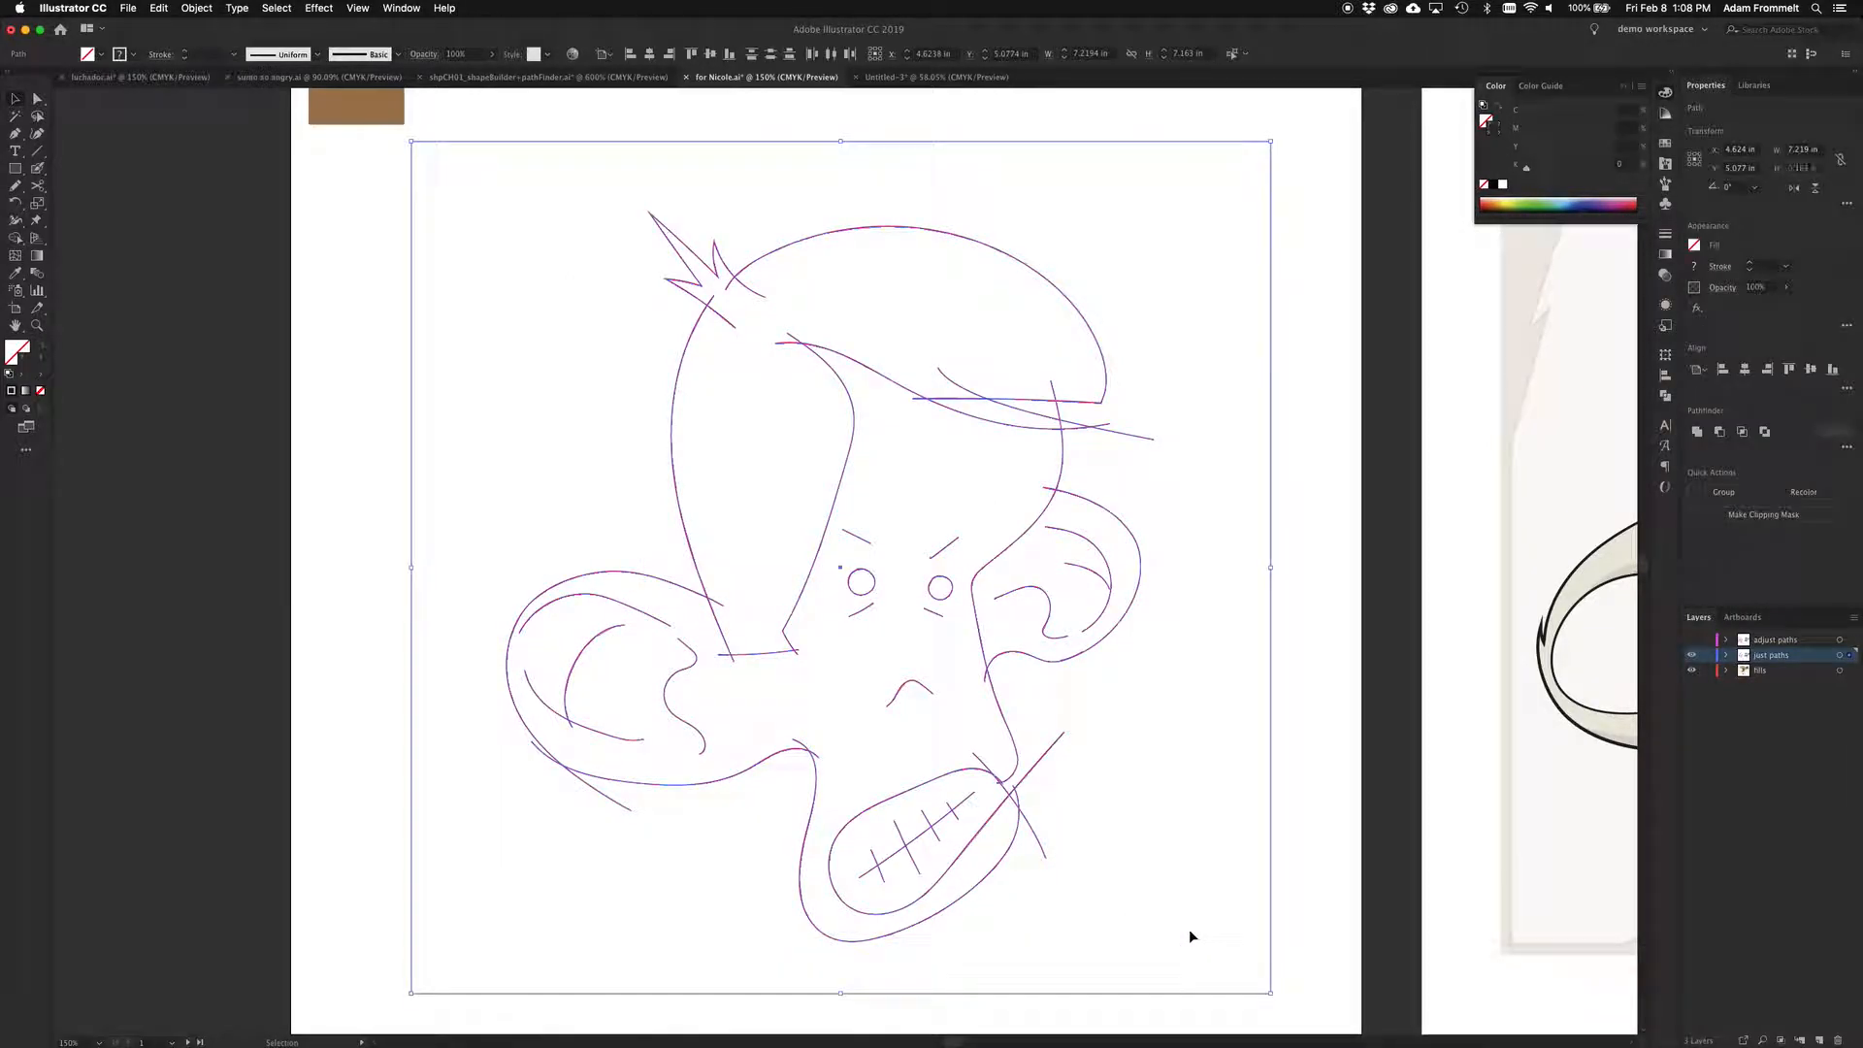
{"action": "left_click", "coordinate": [1307, 825], "text": "shift"}
{"action": "left_click_drag", "start_coordinate": [1307, 825], "coordinate": [1201, 858]}
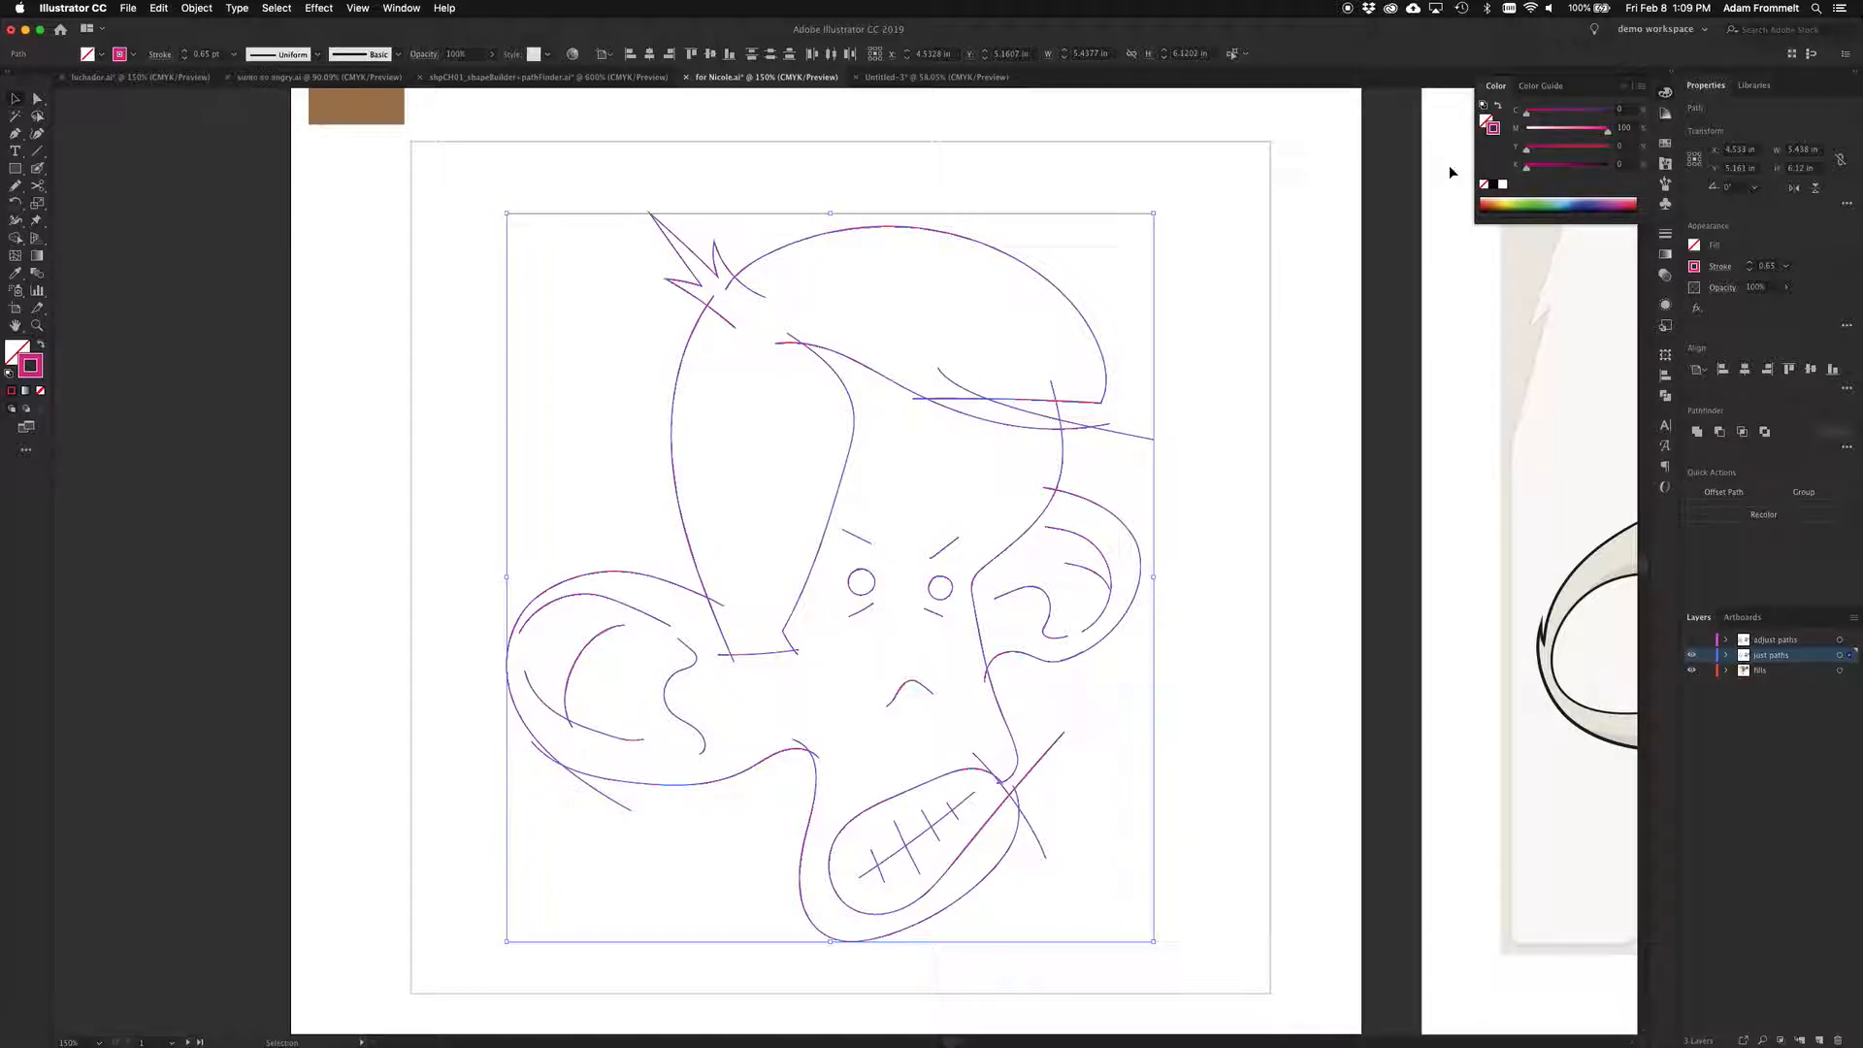
{"action": "left_click", "coordinate": [1665, 167]}
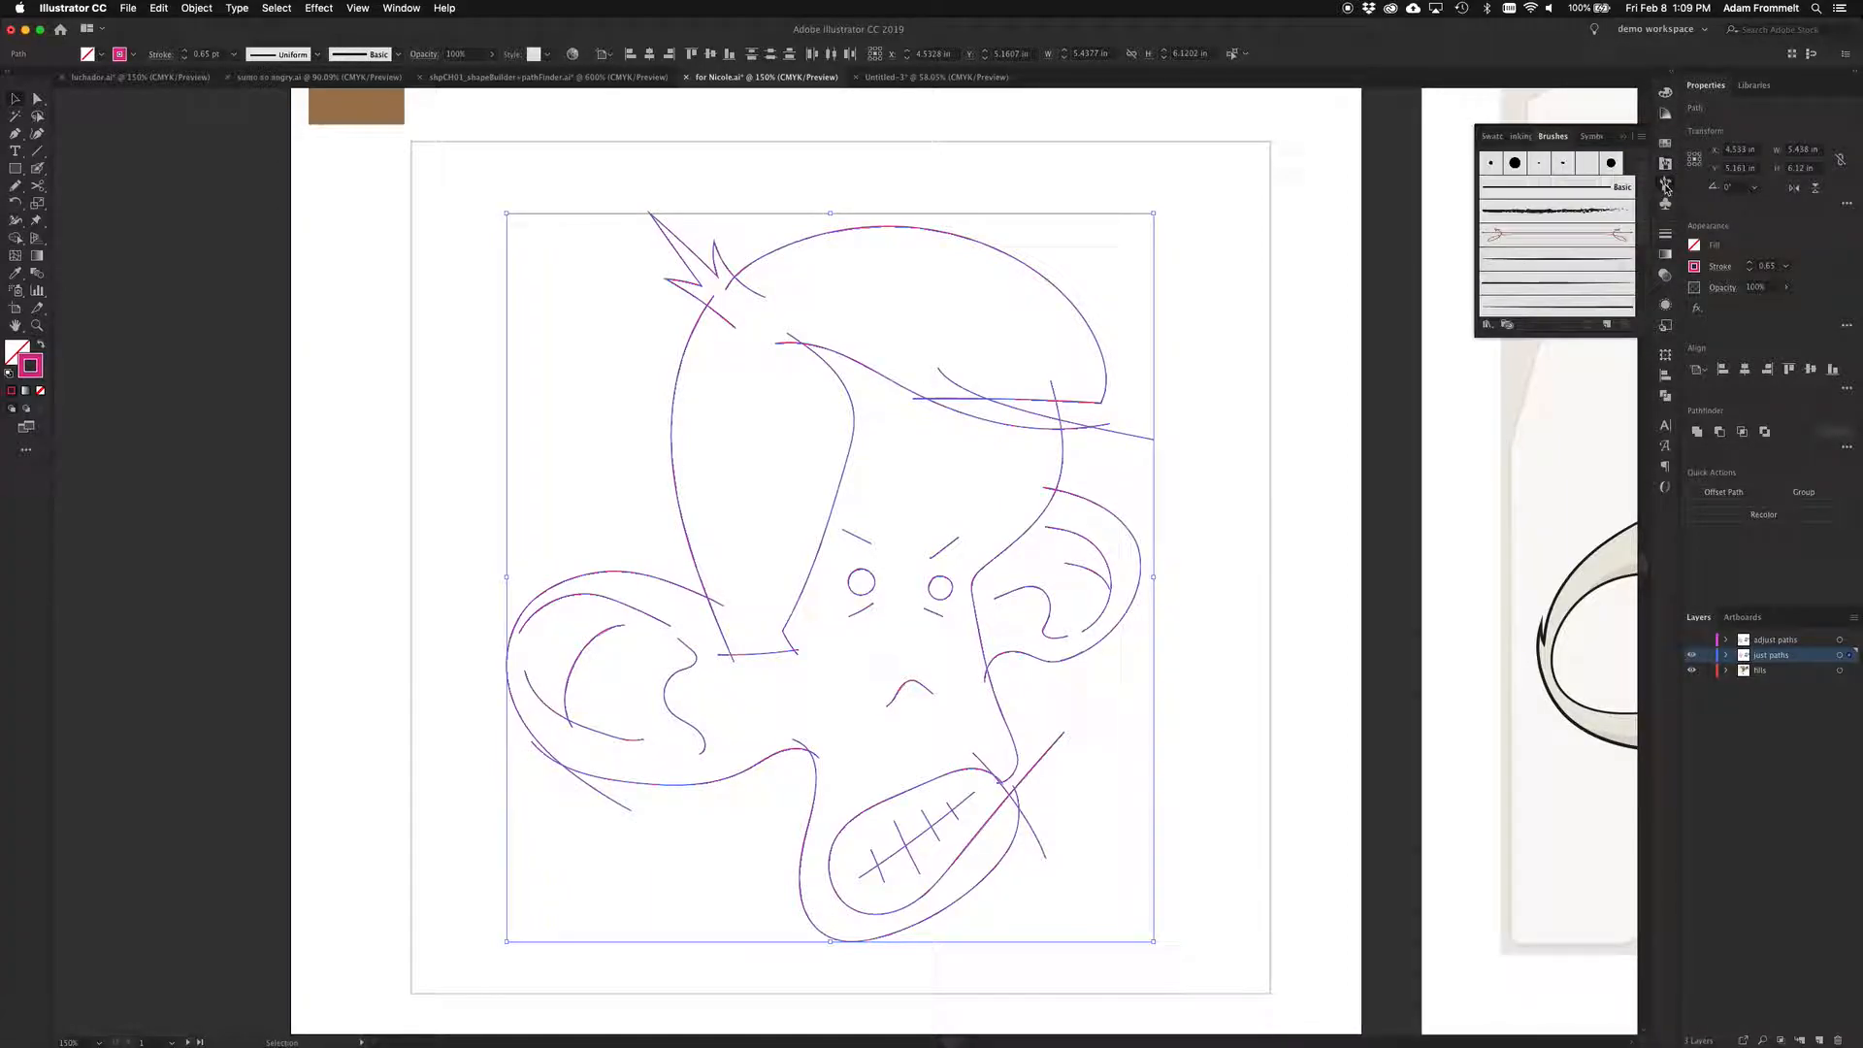
{"action": "left_click", "coordinate": [1661, 183]}
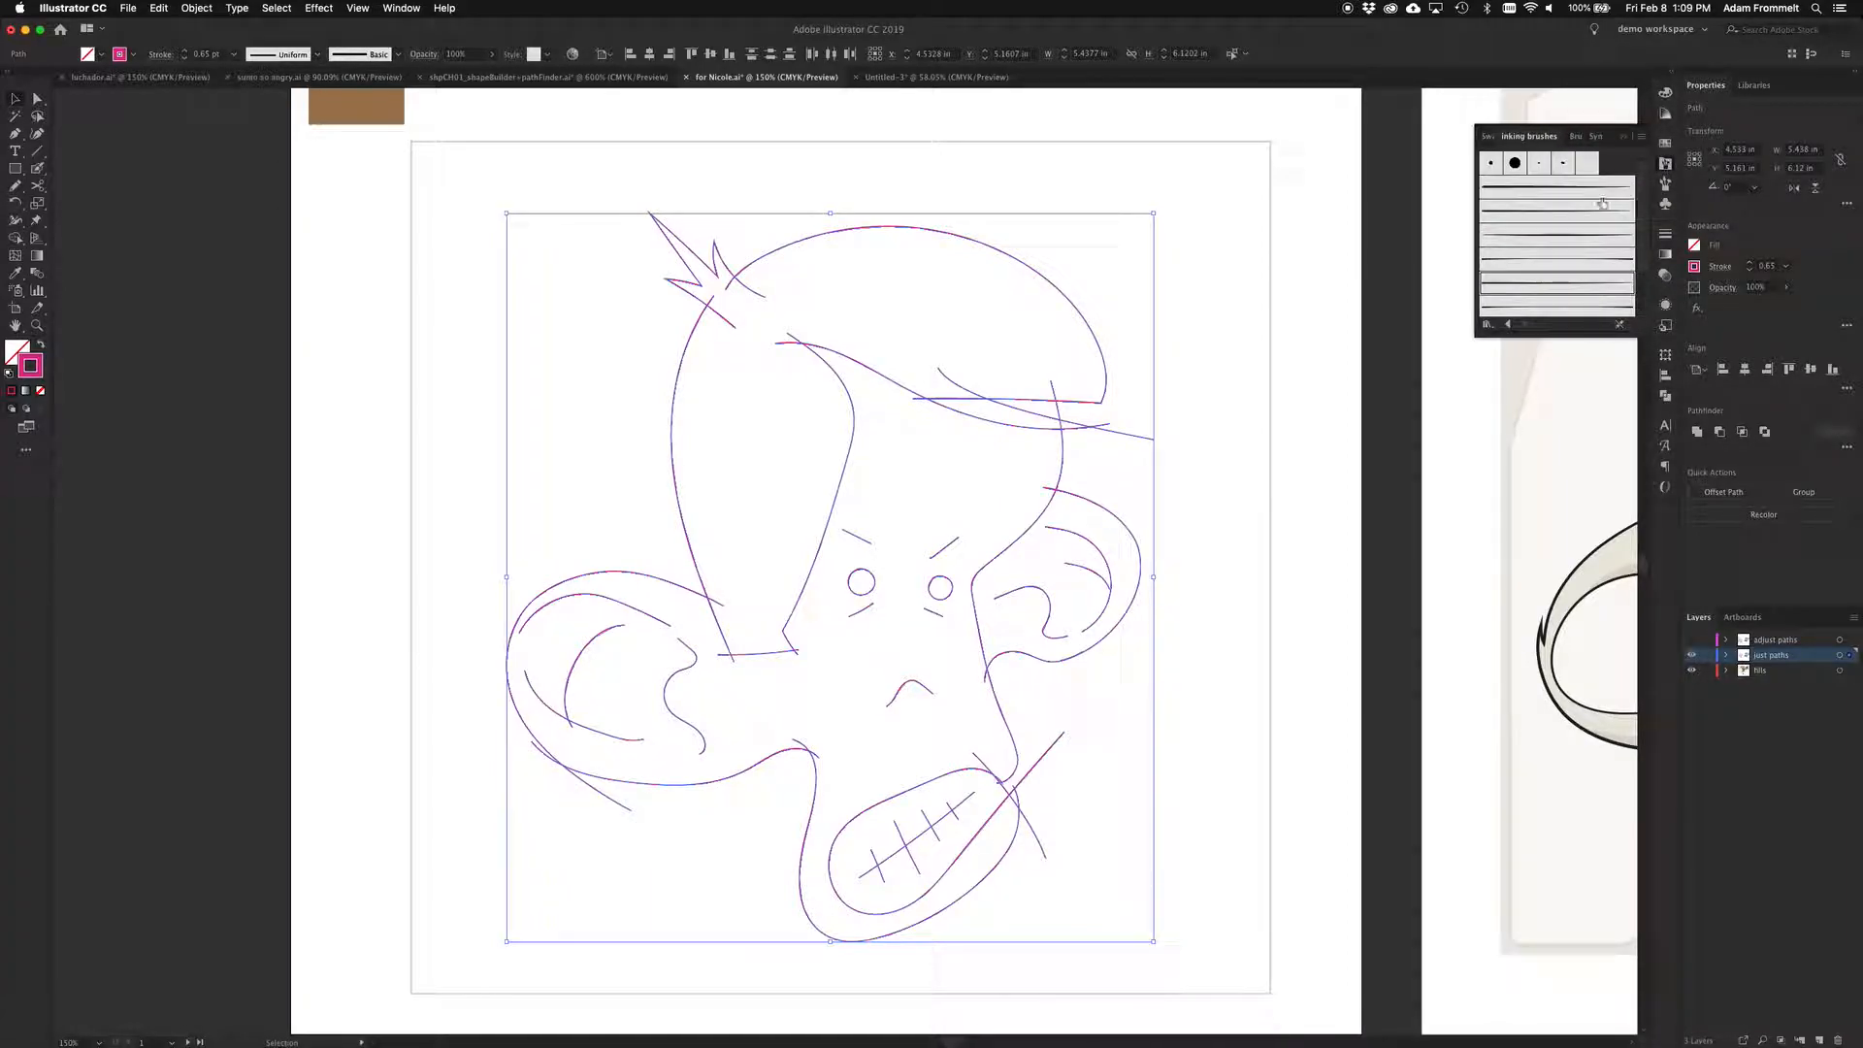
{"action": "left_click", "coordinate": [1546, 234]}
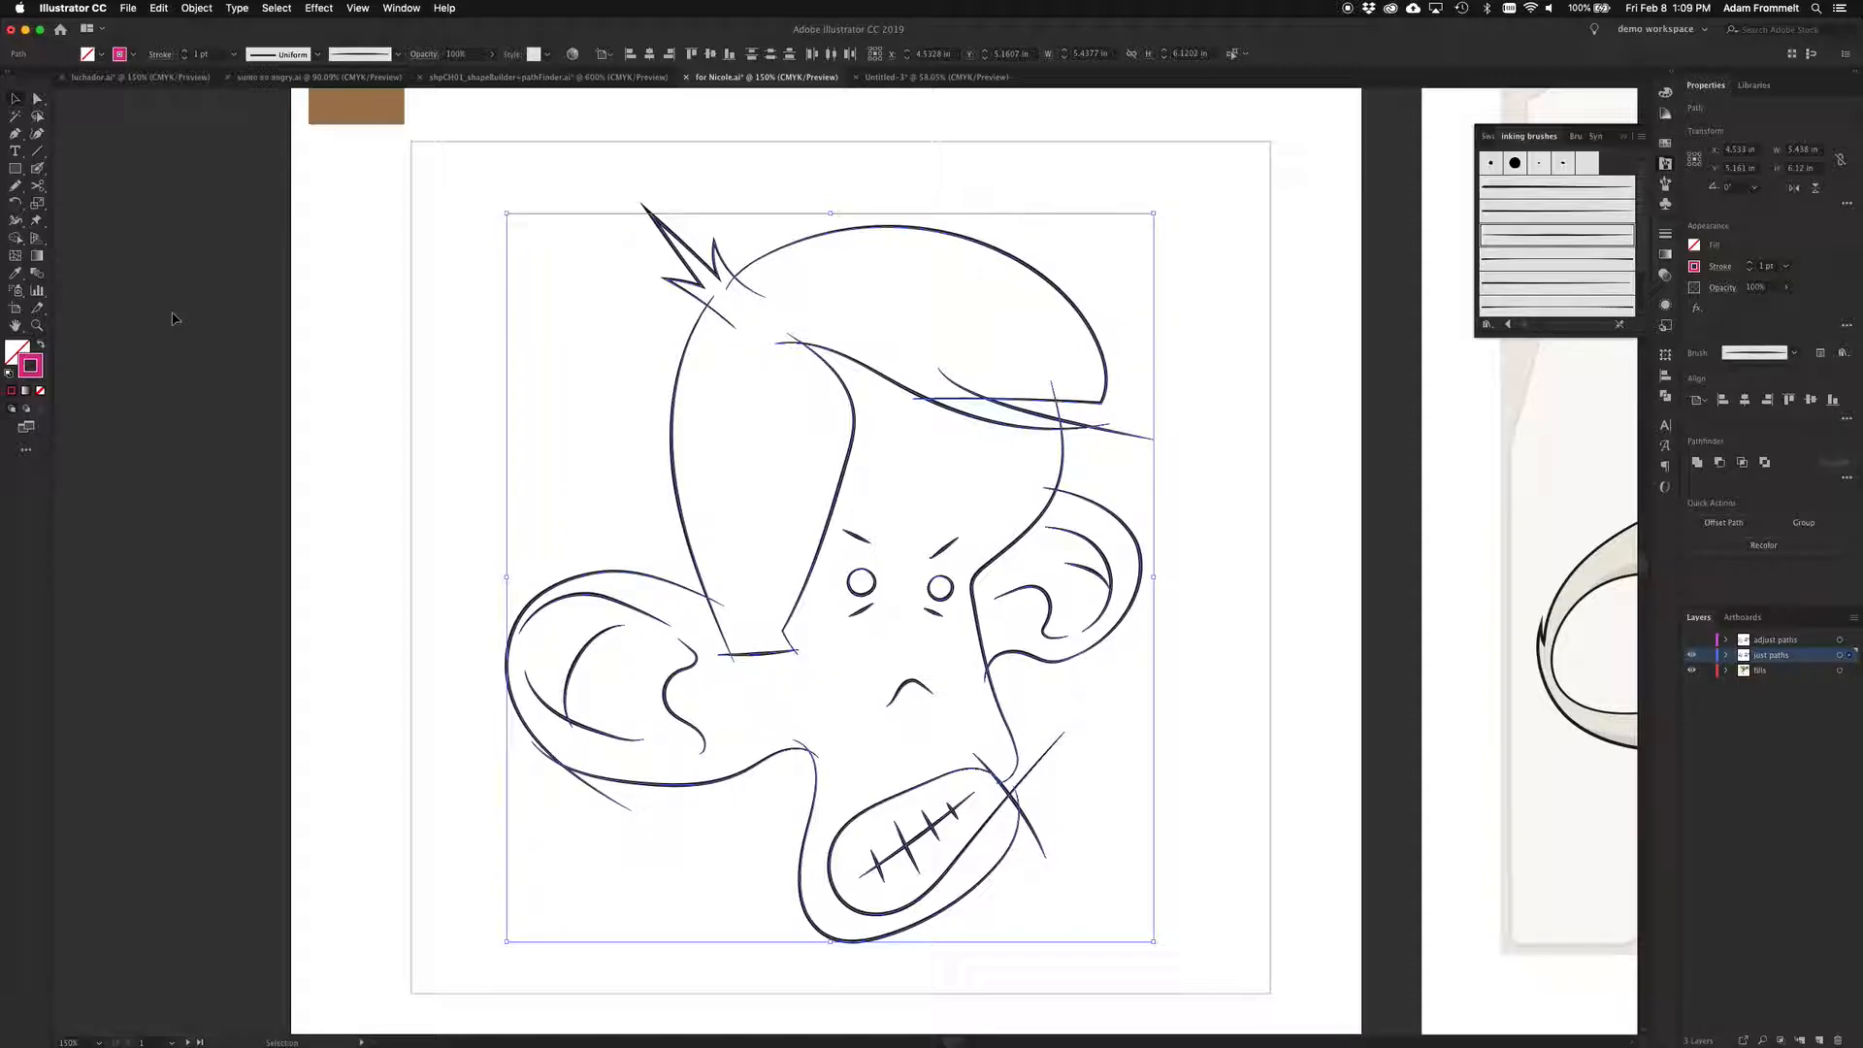
Convert the brushed face paths into filled shapes with Outline Stroke
{"action": "left_click", "coordinate": [199, 10]}
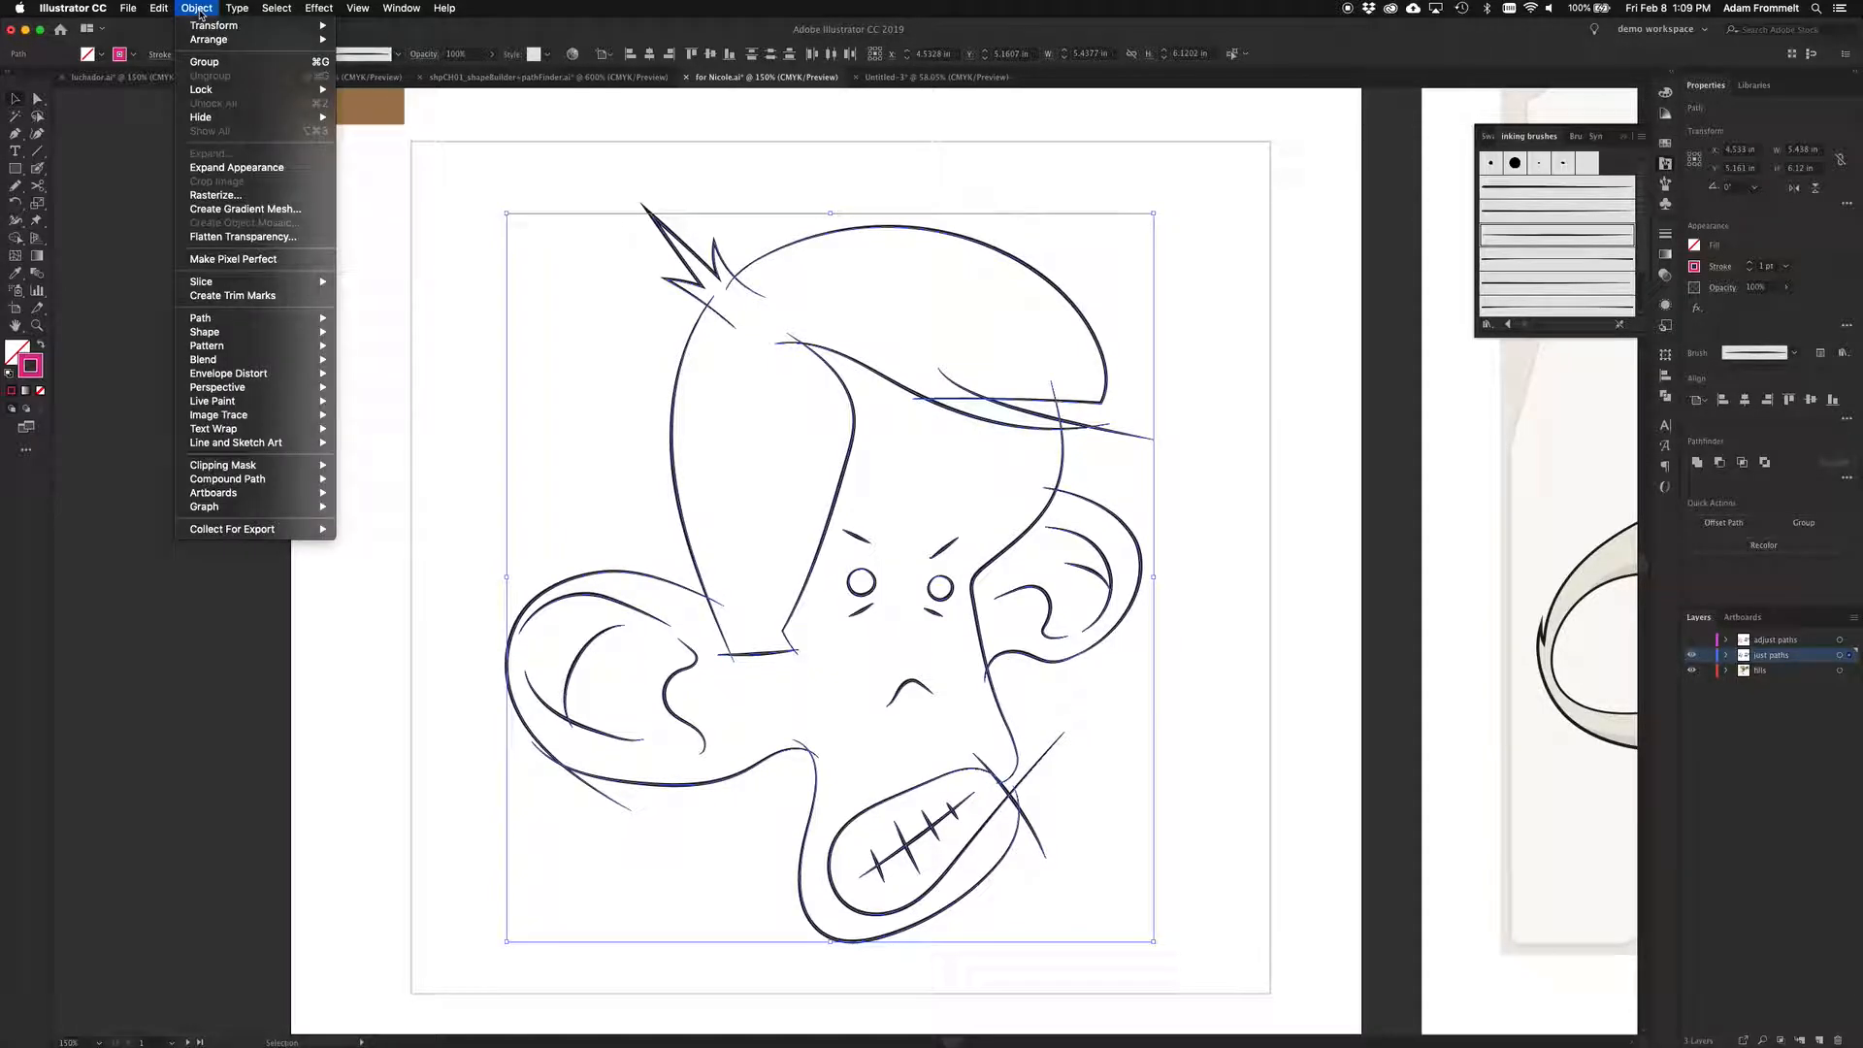
{"action": "mouse_move", "coordinate": [302, 326]}
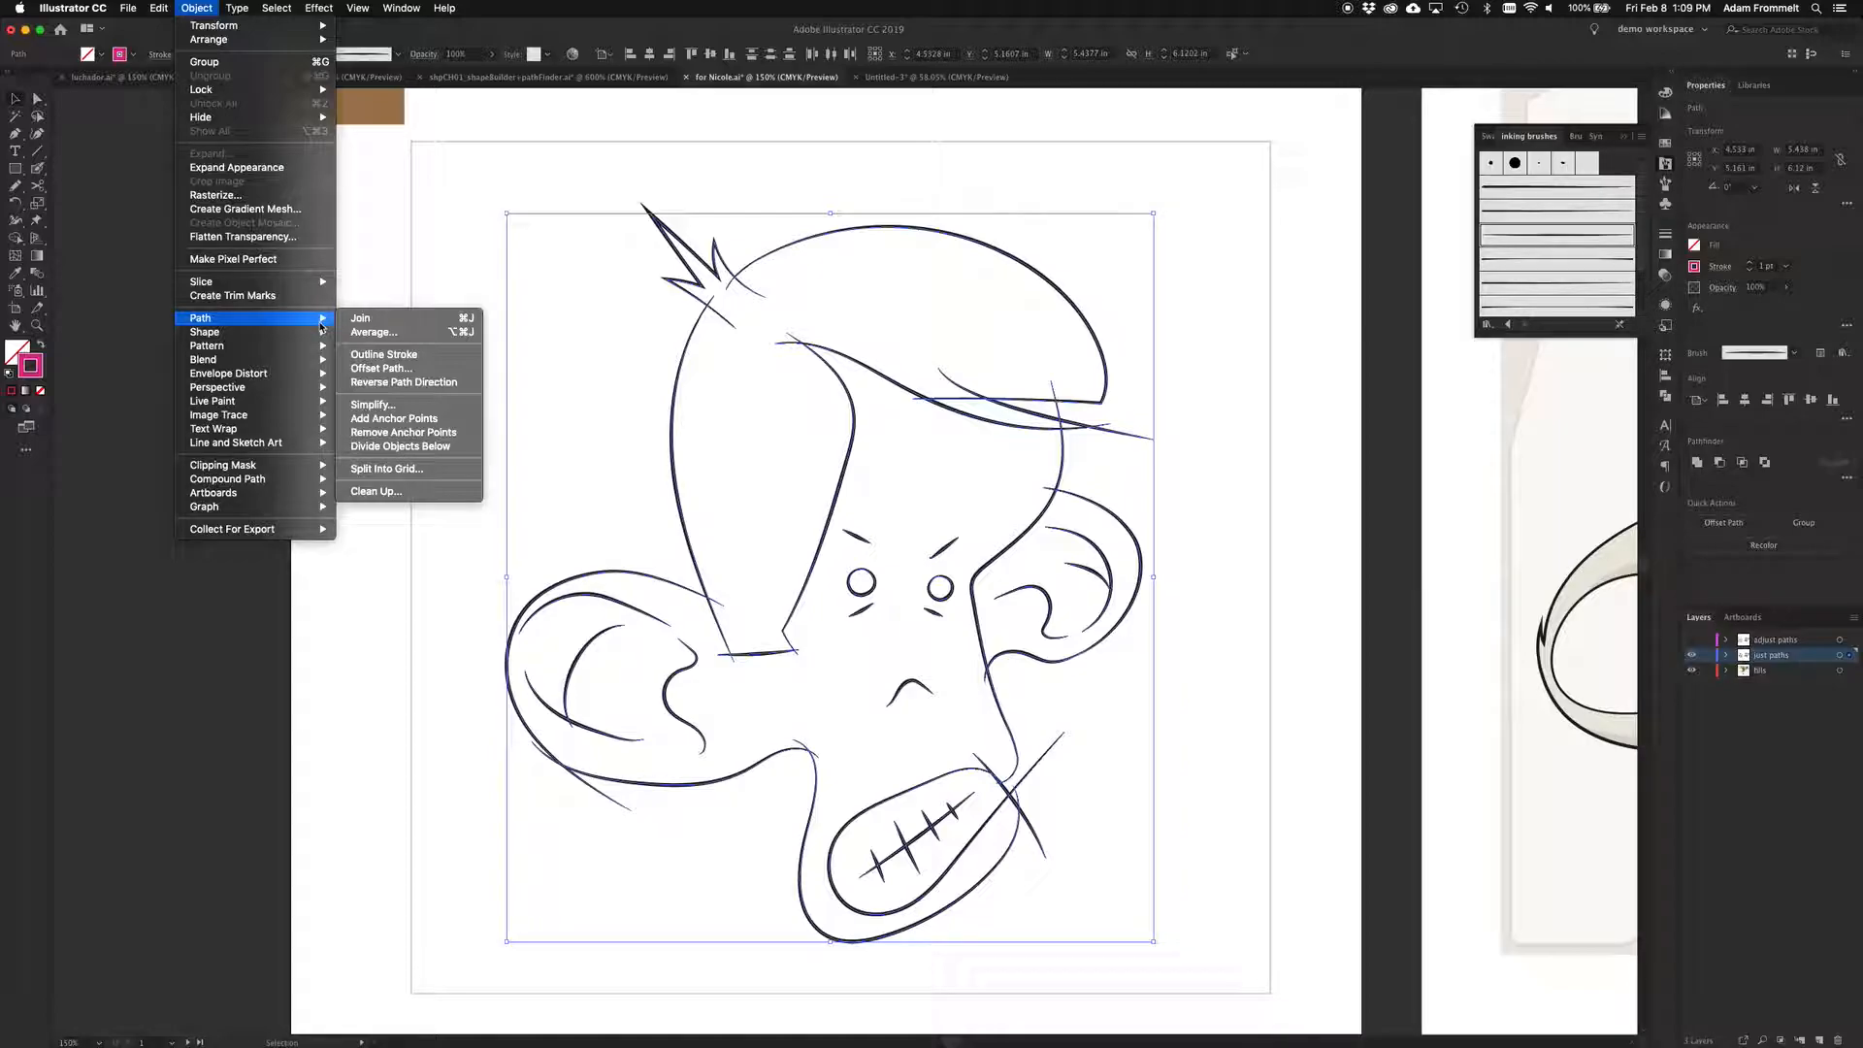
{"action": "left_click", "coordinate": [385, 355]}
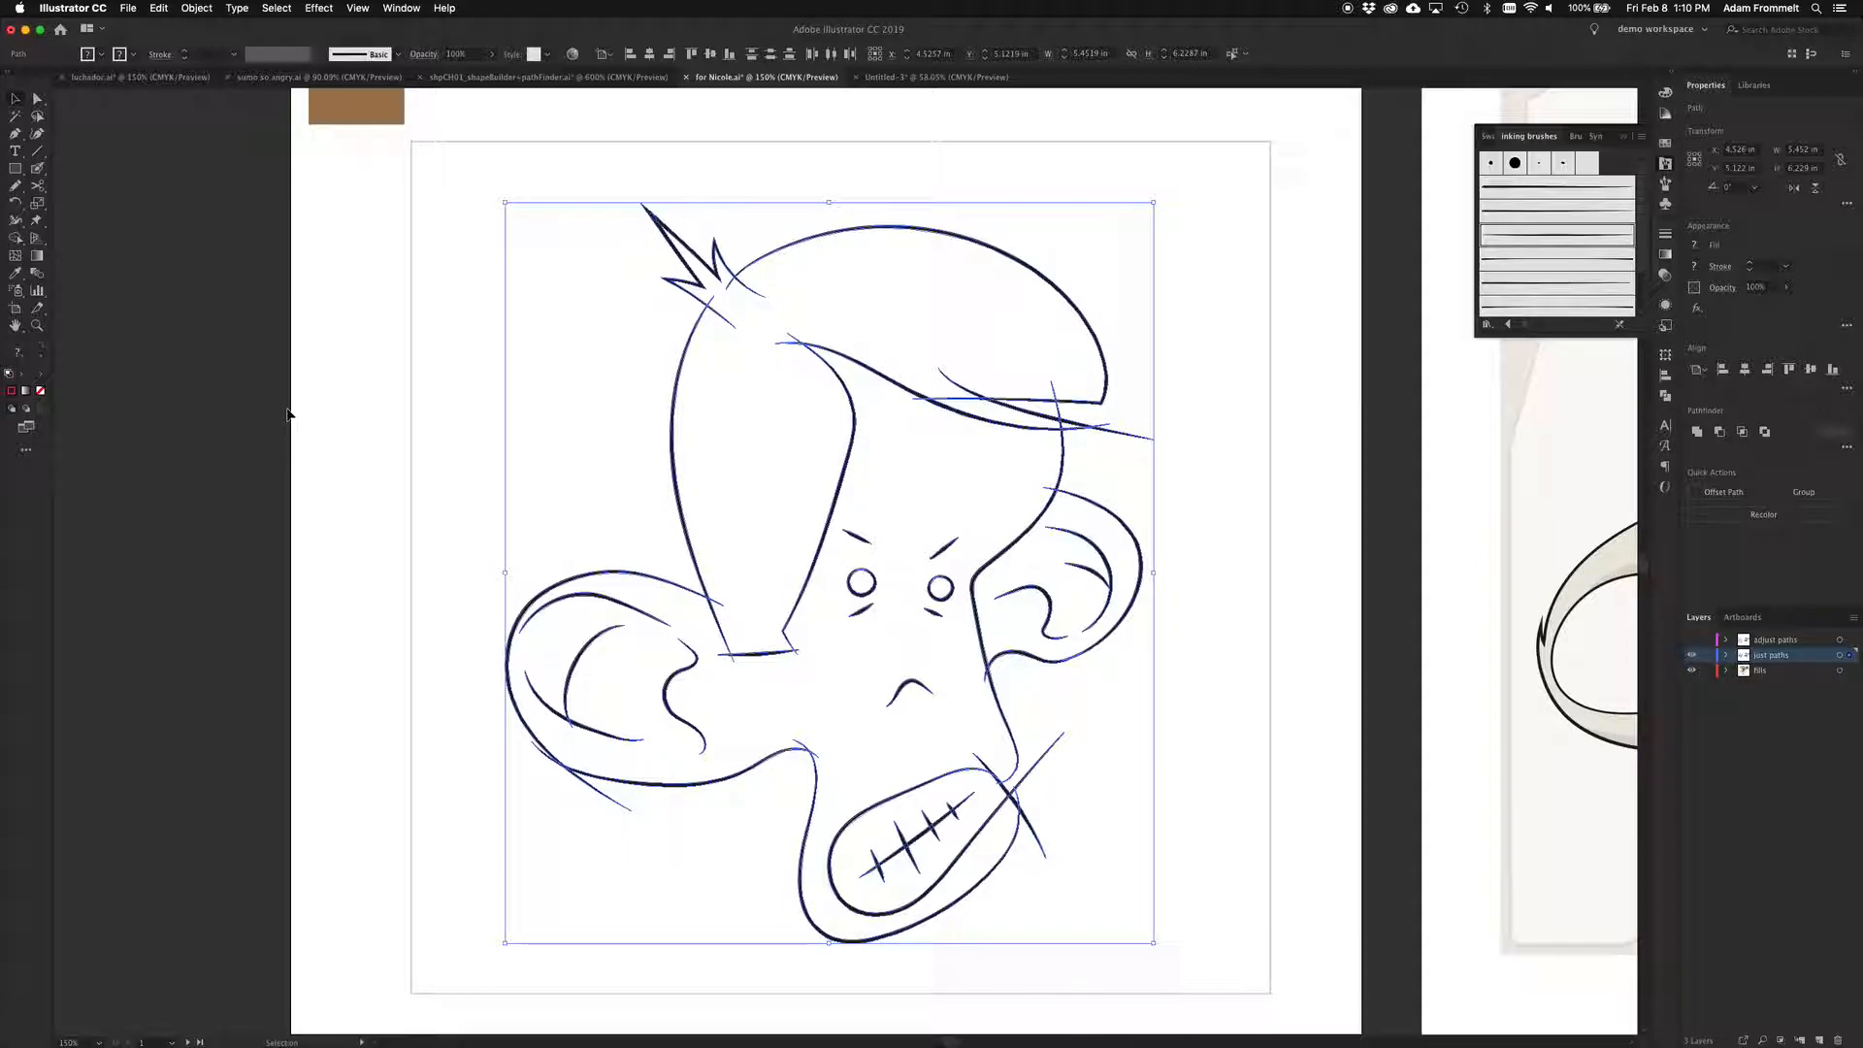
Remove the stroke from the outlined face shapes and set their fill to orange-red
{"action": "left_click", "coordinate": [132, 55]}
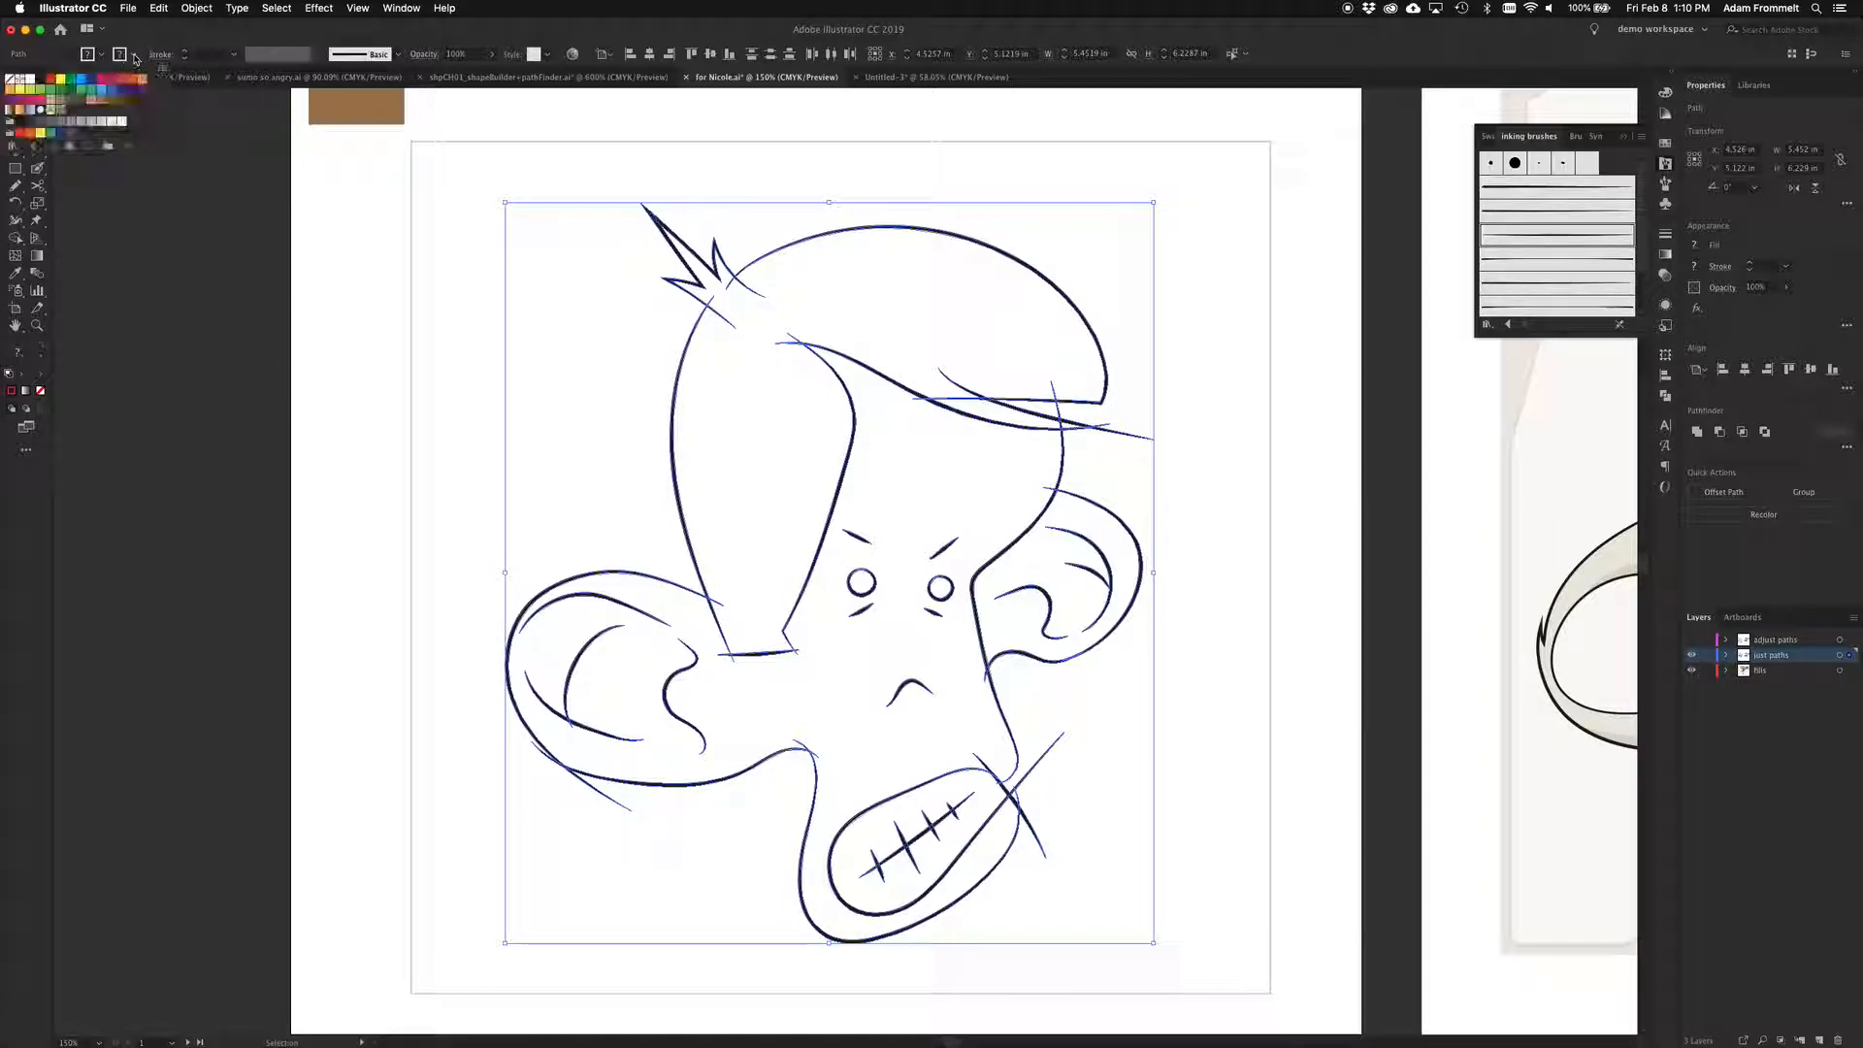
{"action": "left_click", "coordinate": [9, 79]}
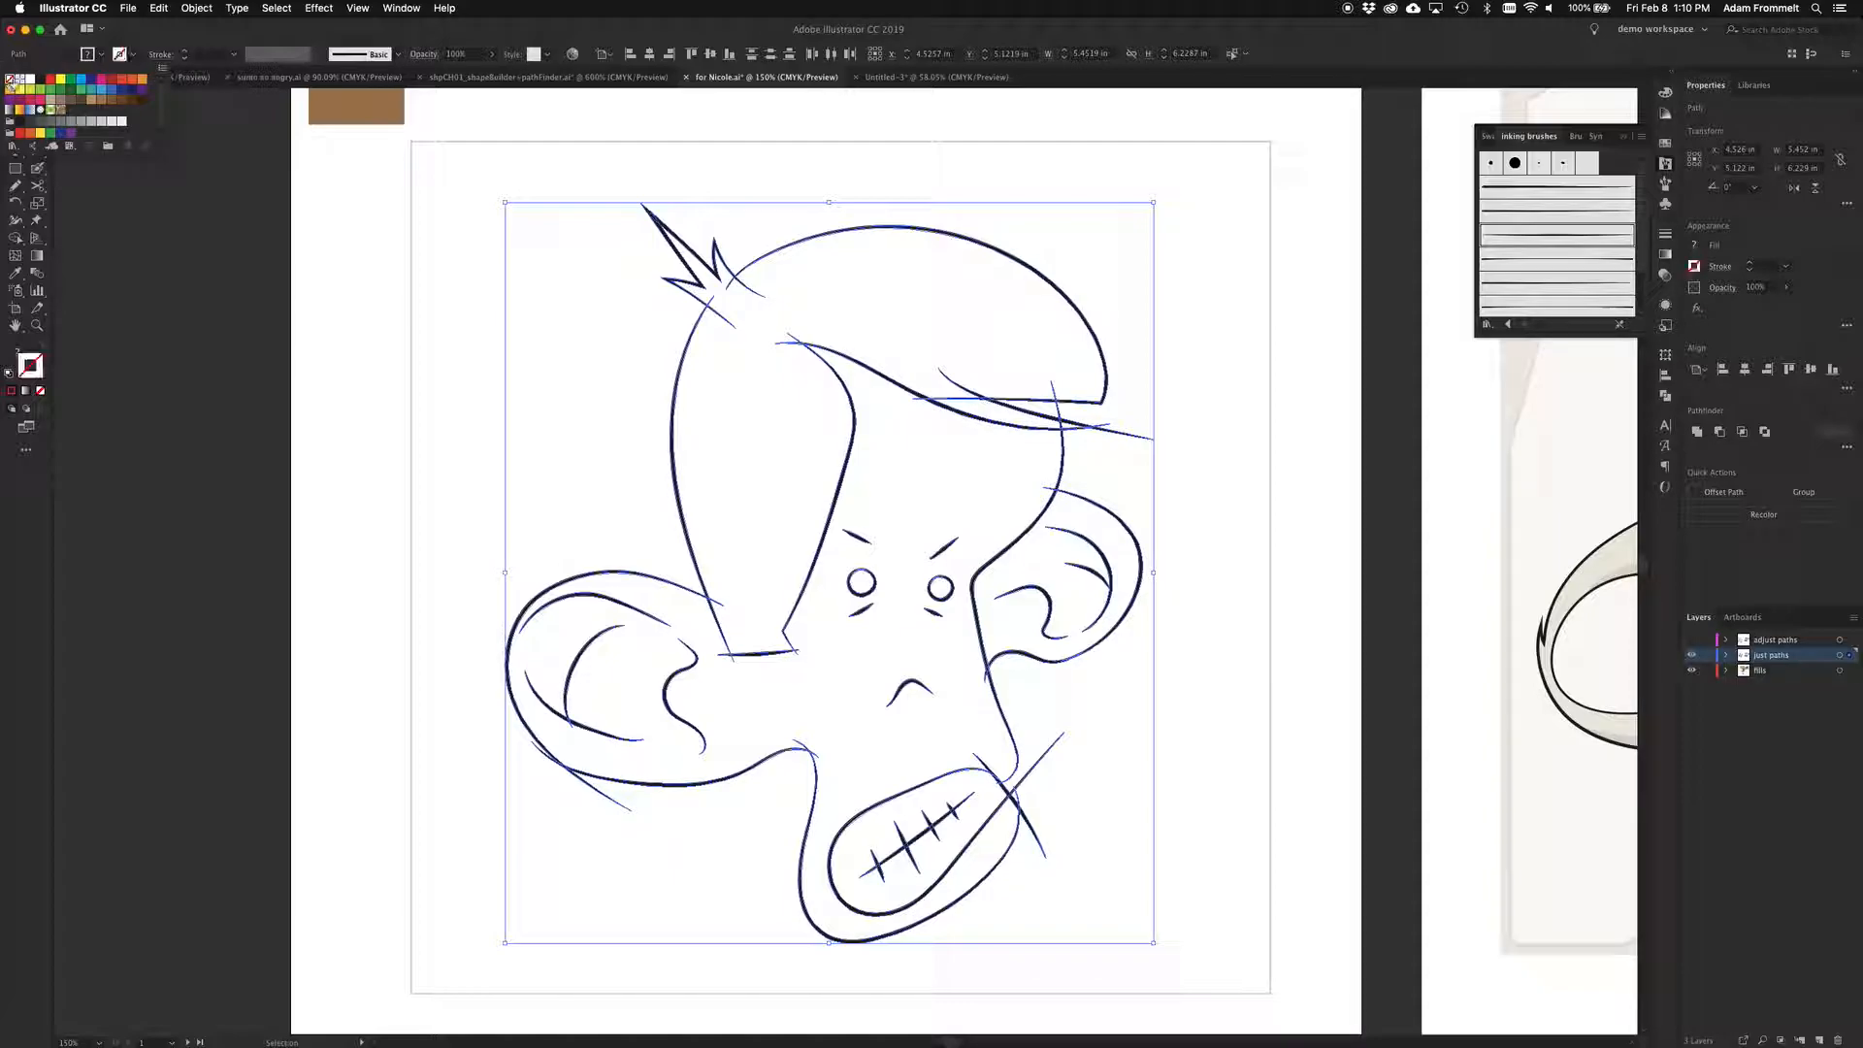
{"action": "left_click", "coordinate": [100, 57]}
{"action": "left_click", "coordinate": [100, 56]}
{"action": "left_click", "coordinate": [131, 81]}
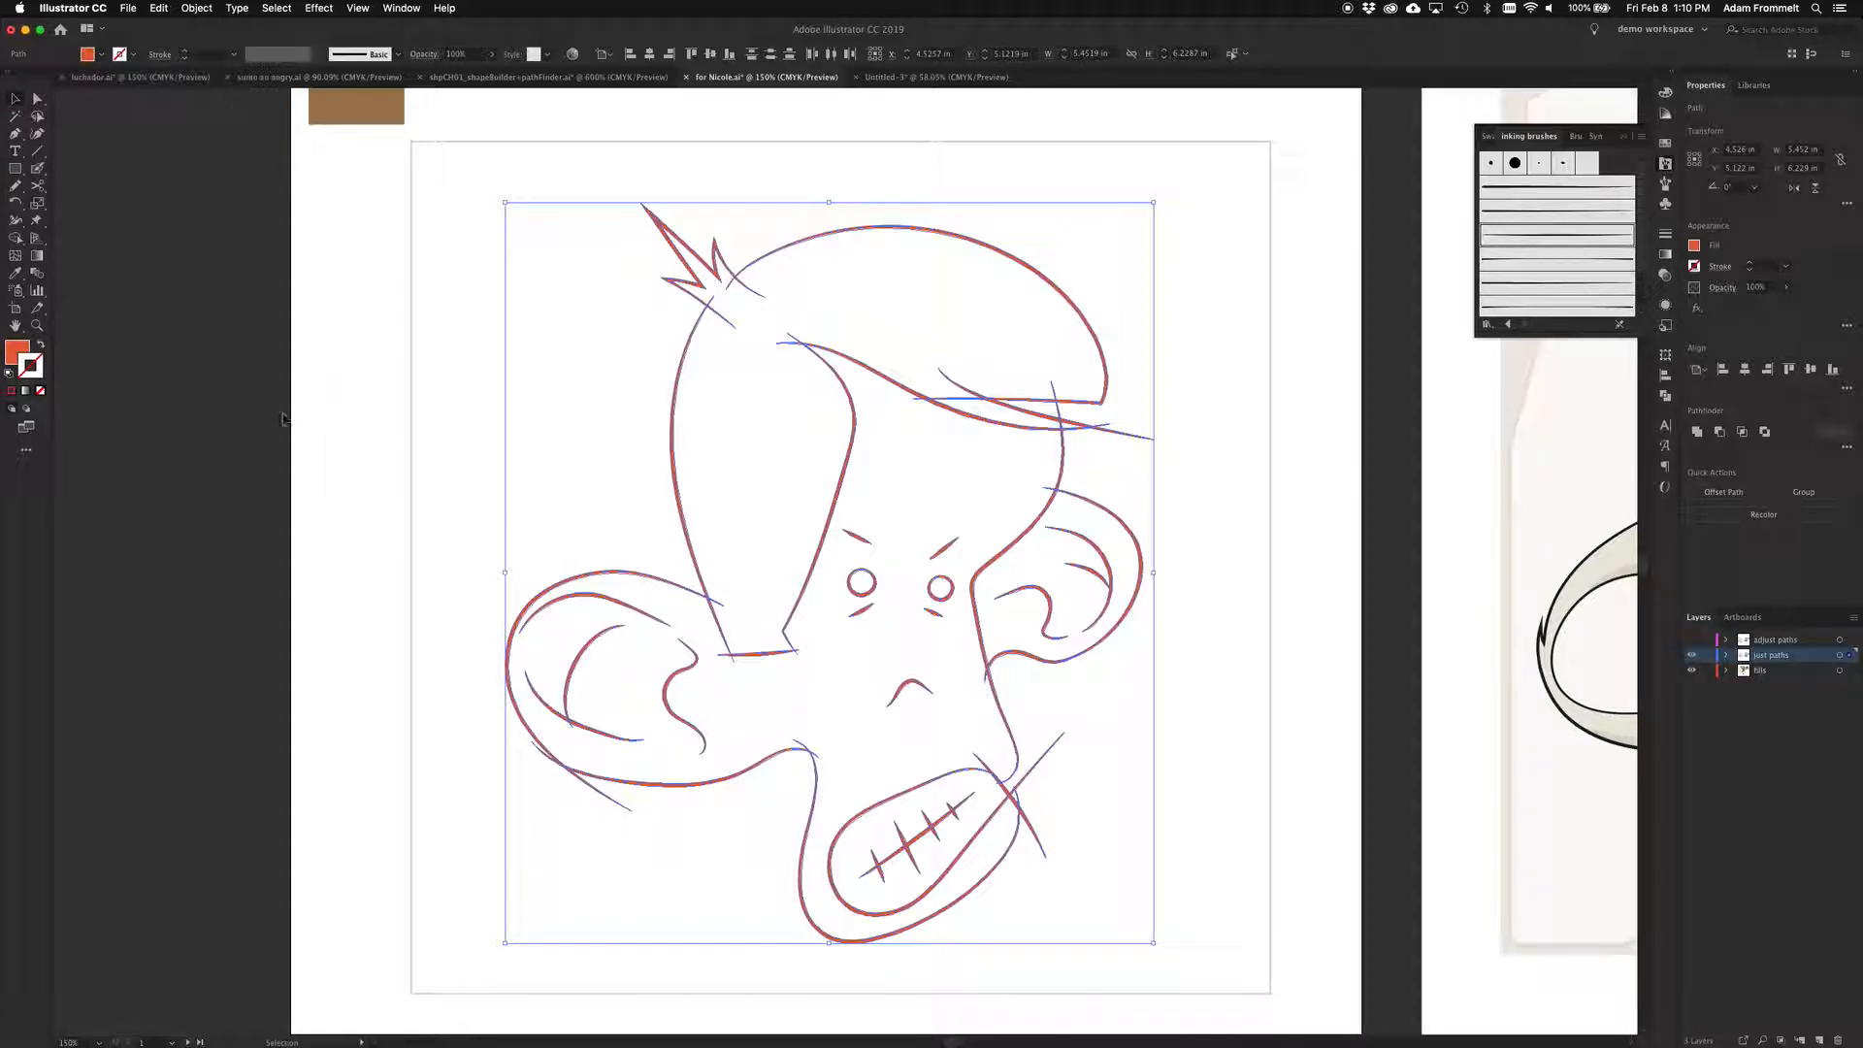
Use the Shape Builder to trim the crossing line ends that overshoot the pointed tip and lower edge of the hair fringe
{"action": "left_click", "coordinate": [15, 237]}
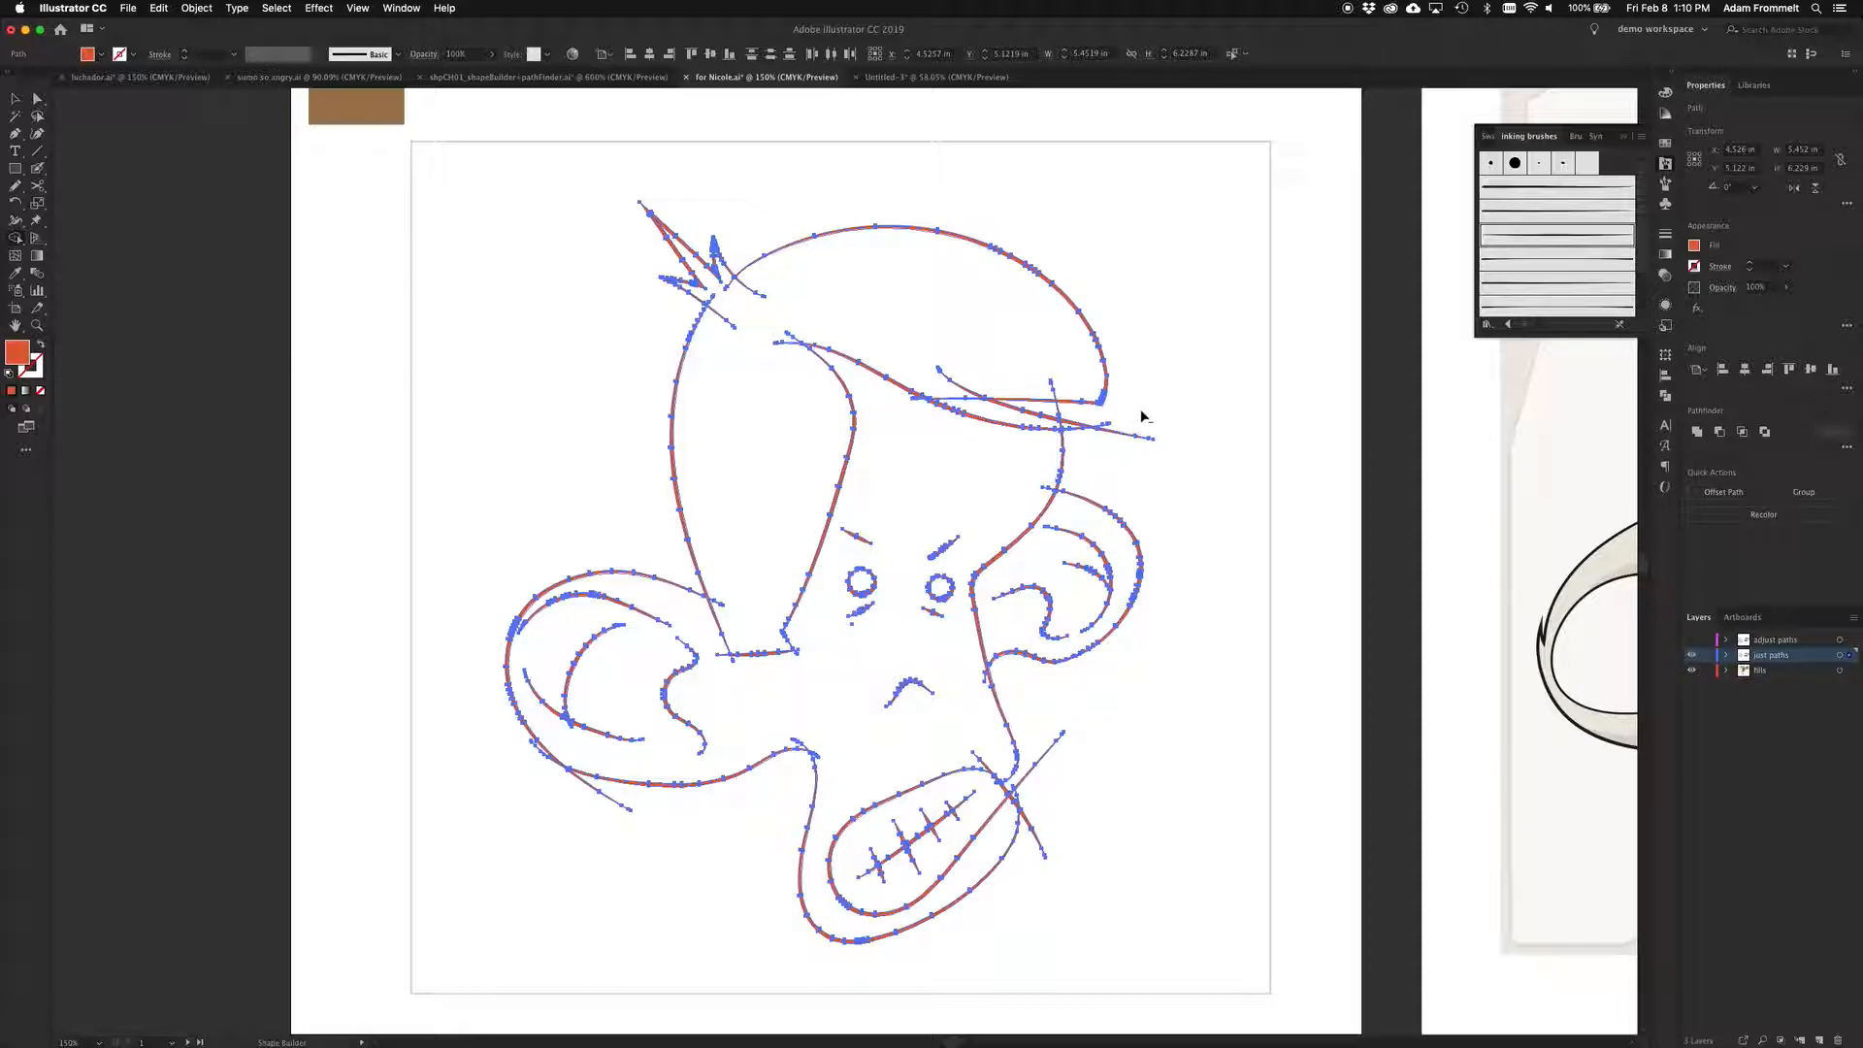
{"action": "left_click", "coordinate": [1123, 439], "text": "alt"}
{"action": "left_click", "coordinate": [1106, 429], "text": "alt"}
{"action": "left_click", "coordinate": [967, 394], "text": "alt"}
Delete the thin line segment that bridges the fringe's long lower curve and the tip of its notch
{"action": "key", "text": "super+equal"}
{"action": "key", "text": "super+equal"}
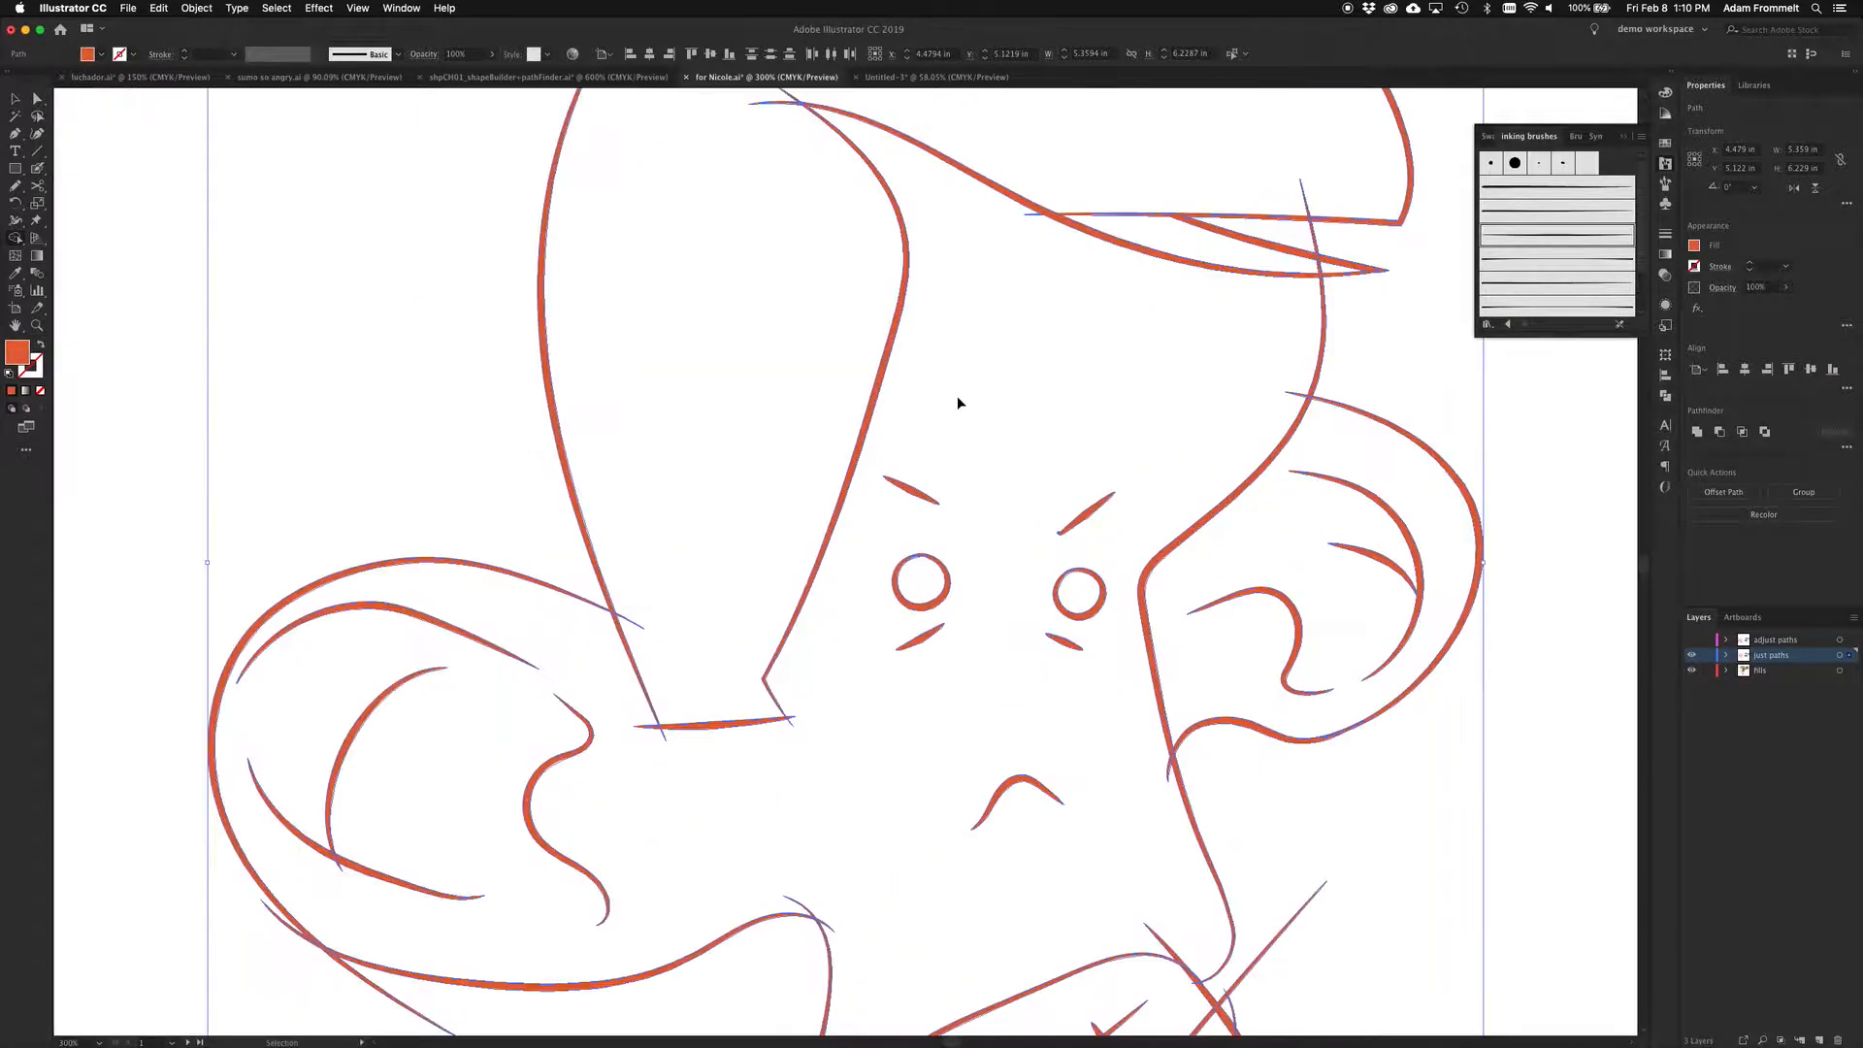
{"action": "scroll", "coordinate": [958, 399], "scroll_direction": "up", "scroll_amount": 3}
{"action": "scroll", "coordinate": [957, 400], "scroll_direction": "right", "scroll_amount": 2}
{"action": "scroll", "coordinate": [956, 396], "scroll_direction": "up", "scroll_amount": 5}
{"action": "scroll", "coordinate": [956, 396], "scroll_direction": "right", "scroll_amount": 1}
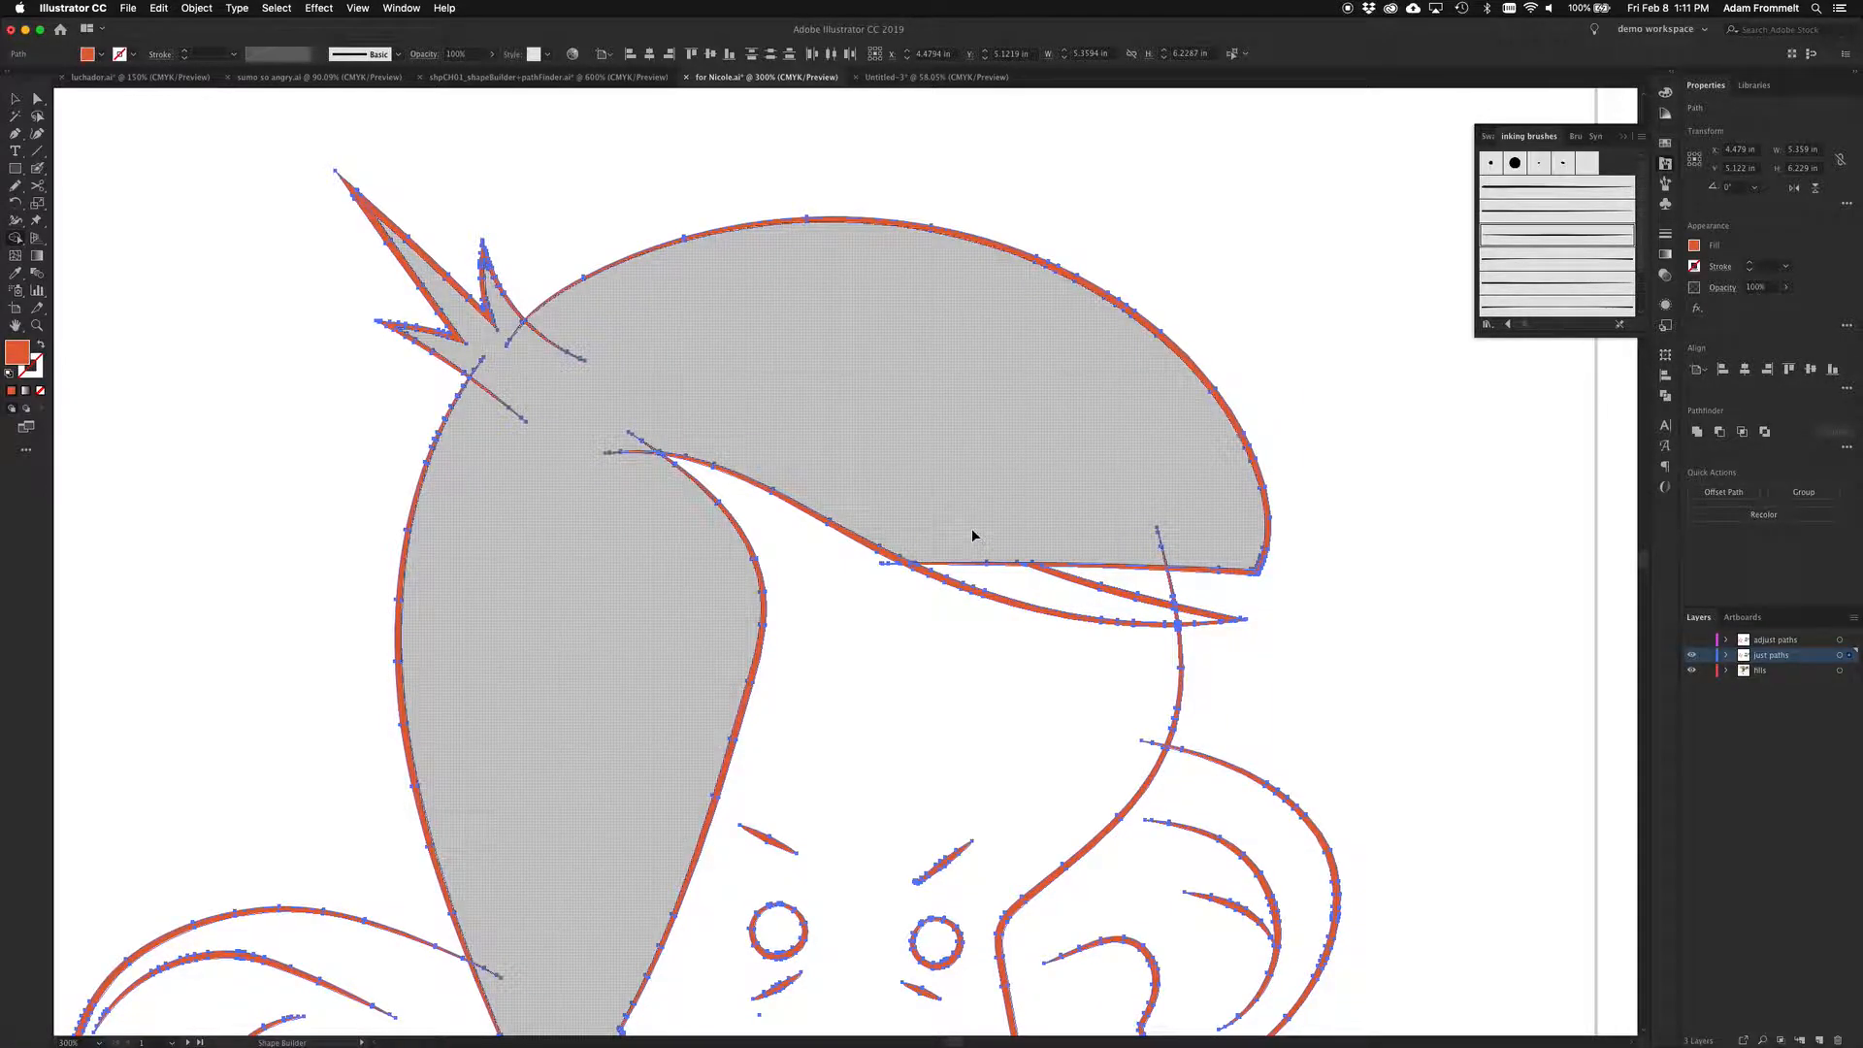
{"action": "key", "text": "super+equal"}
{"action": "key", "text": "super+equal"}
{"action": "key", "text": "super+equal"}
{"action": "scroll", "coordinate": [972, 529], "scroll_direction": "right", "scroll_amount": 5}
{"action": "scroll", "coordinate": [972, 530], "scroll_direction": "up", "scroll_amount": 3}
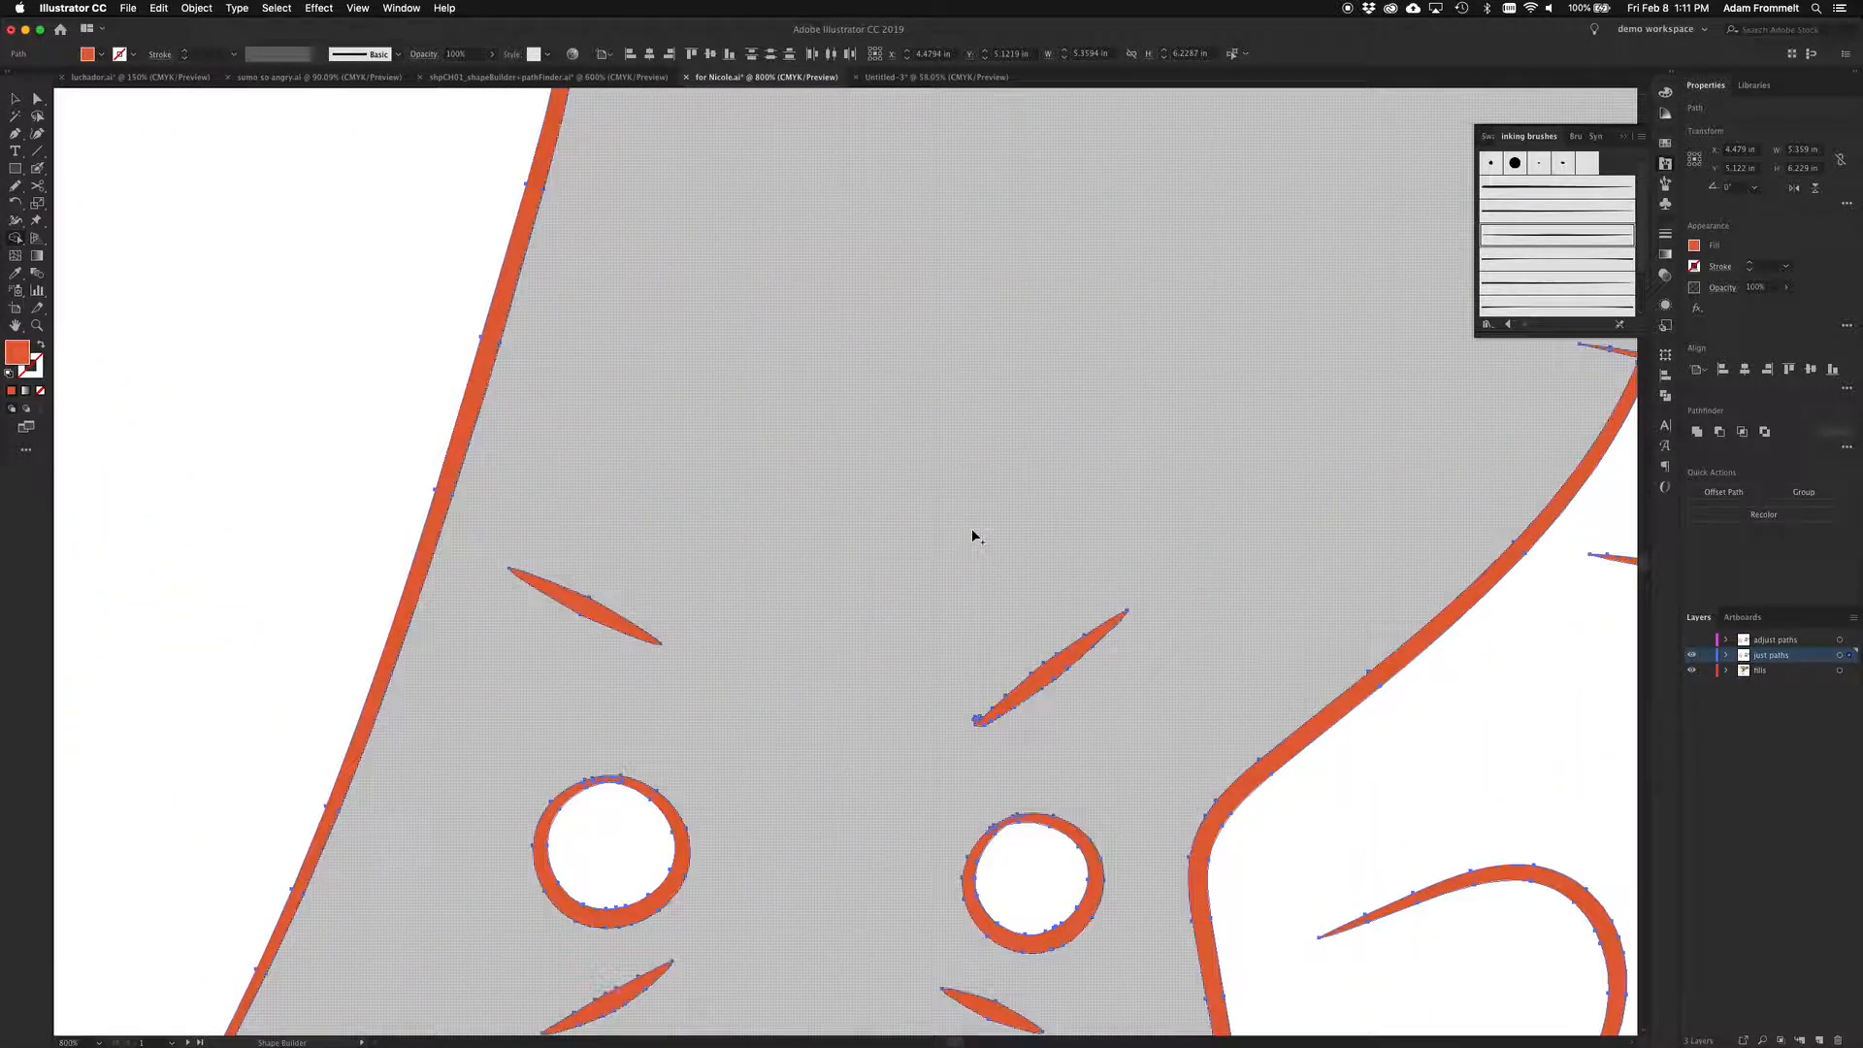
{"action": "scroll", "coordinate": [973, 536], "scroll_direction": "up", "scroll_amount": 8}
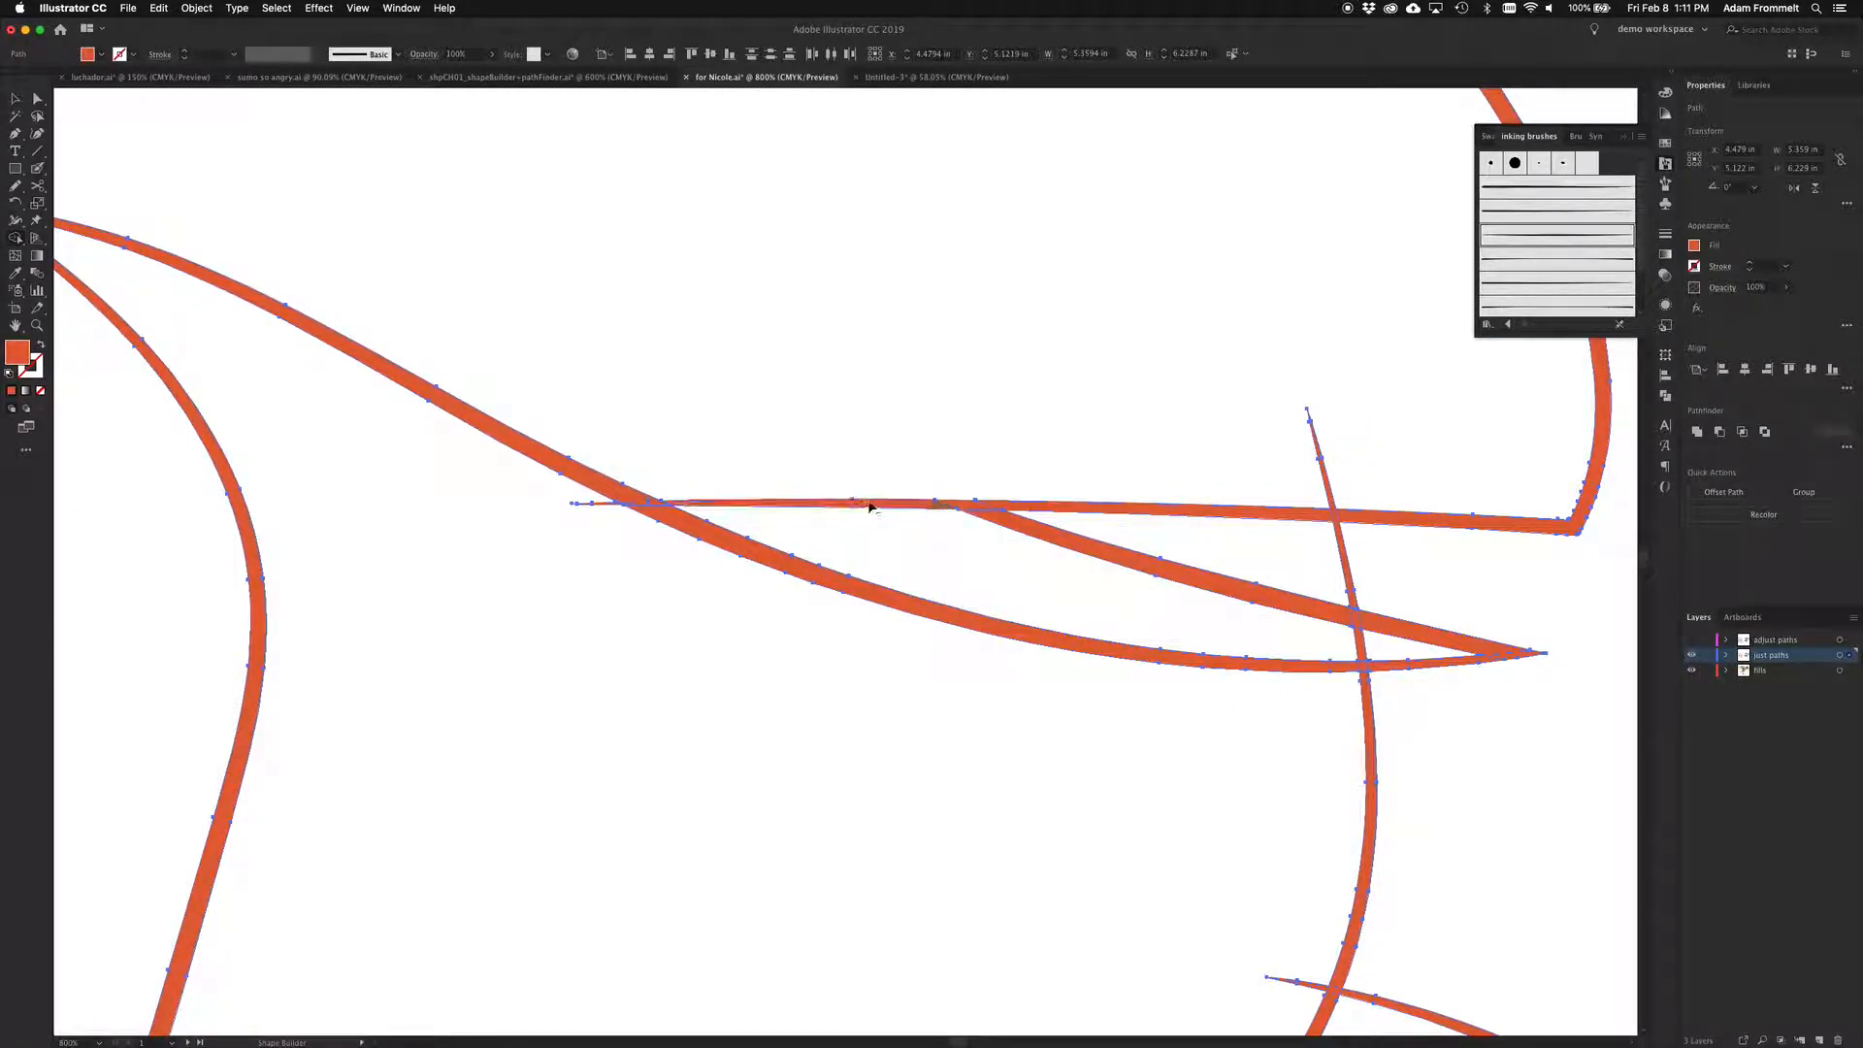
{"action": "left_click", "coordinate": [869, 509], "text": "alt"}
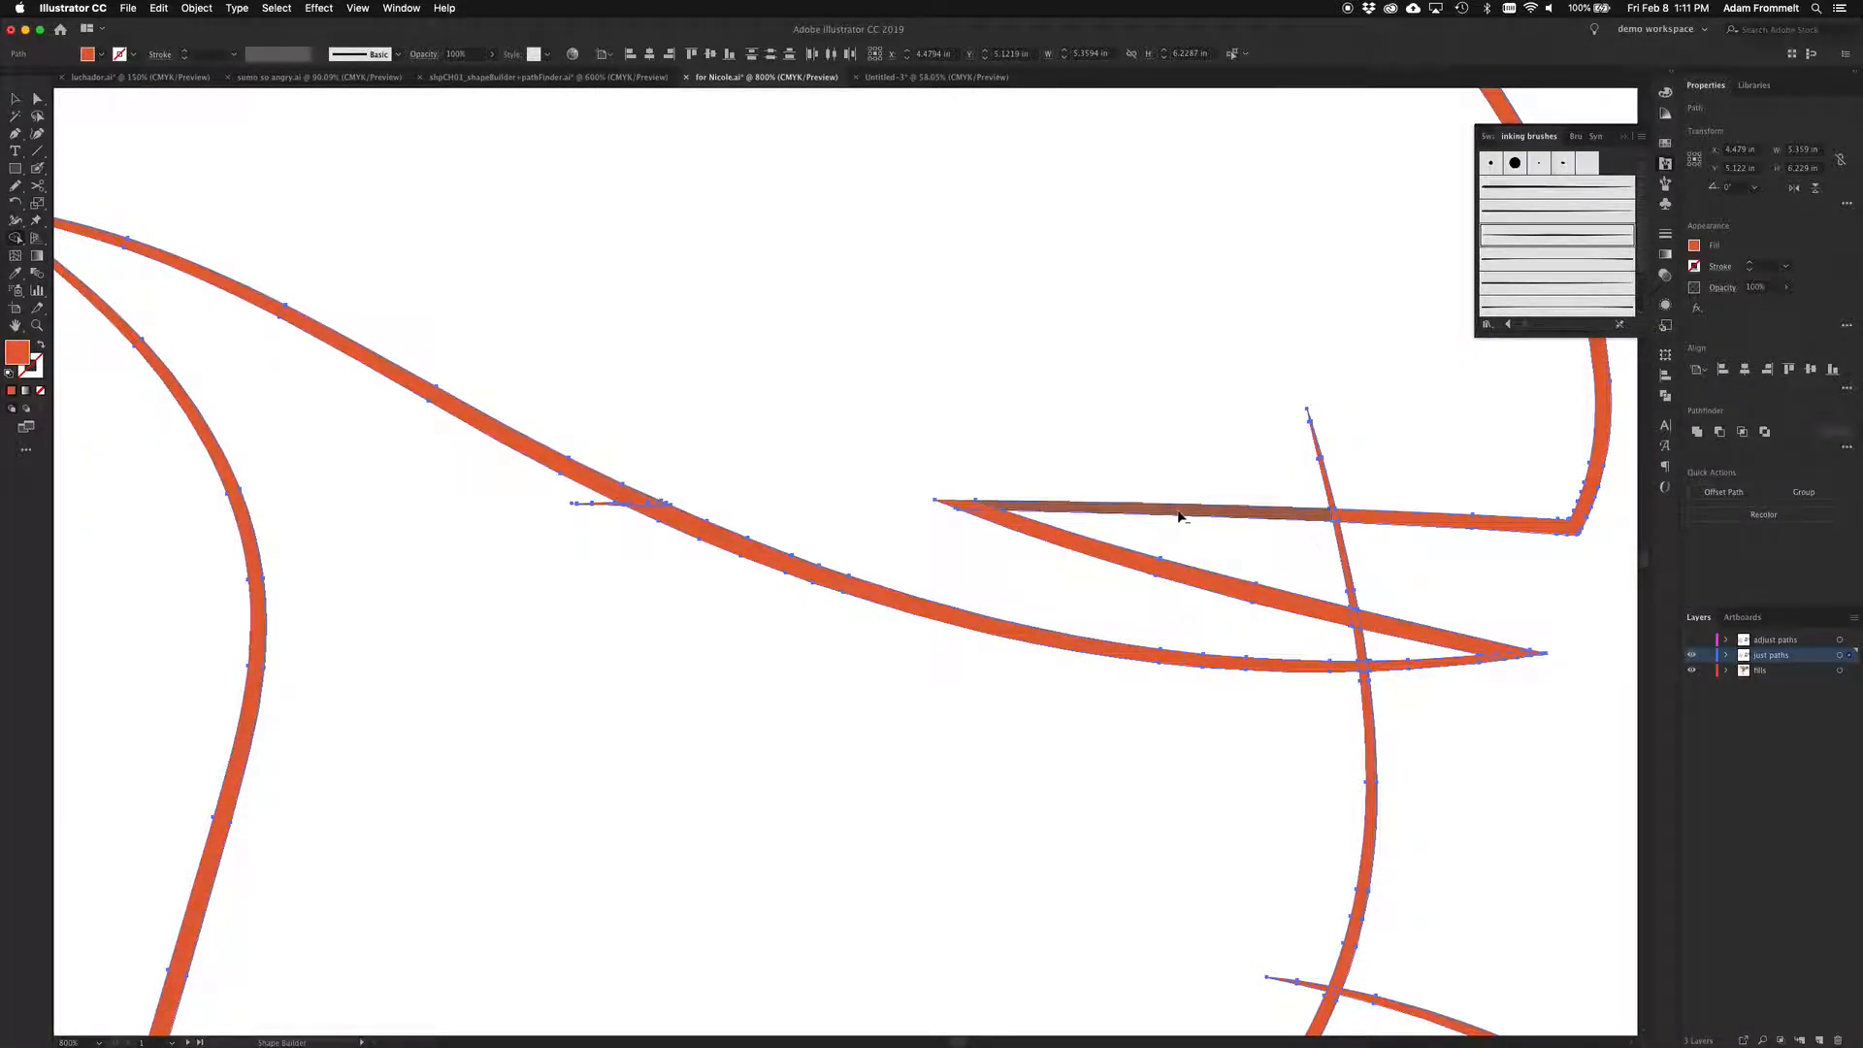
{"action": "left_click", "coordinate": [1178, 511], "text": "alt"}
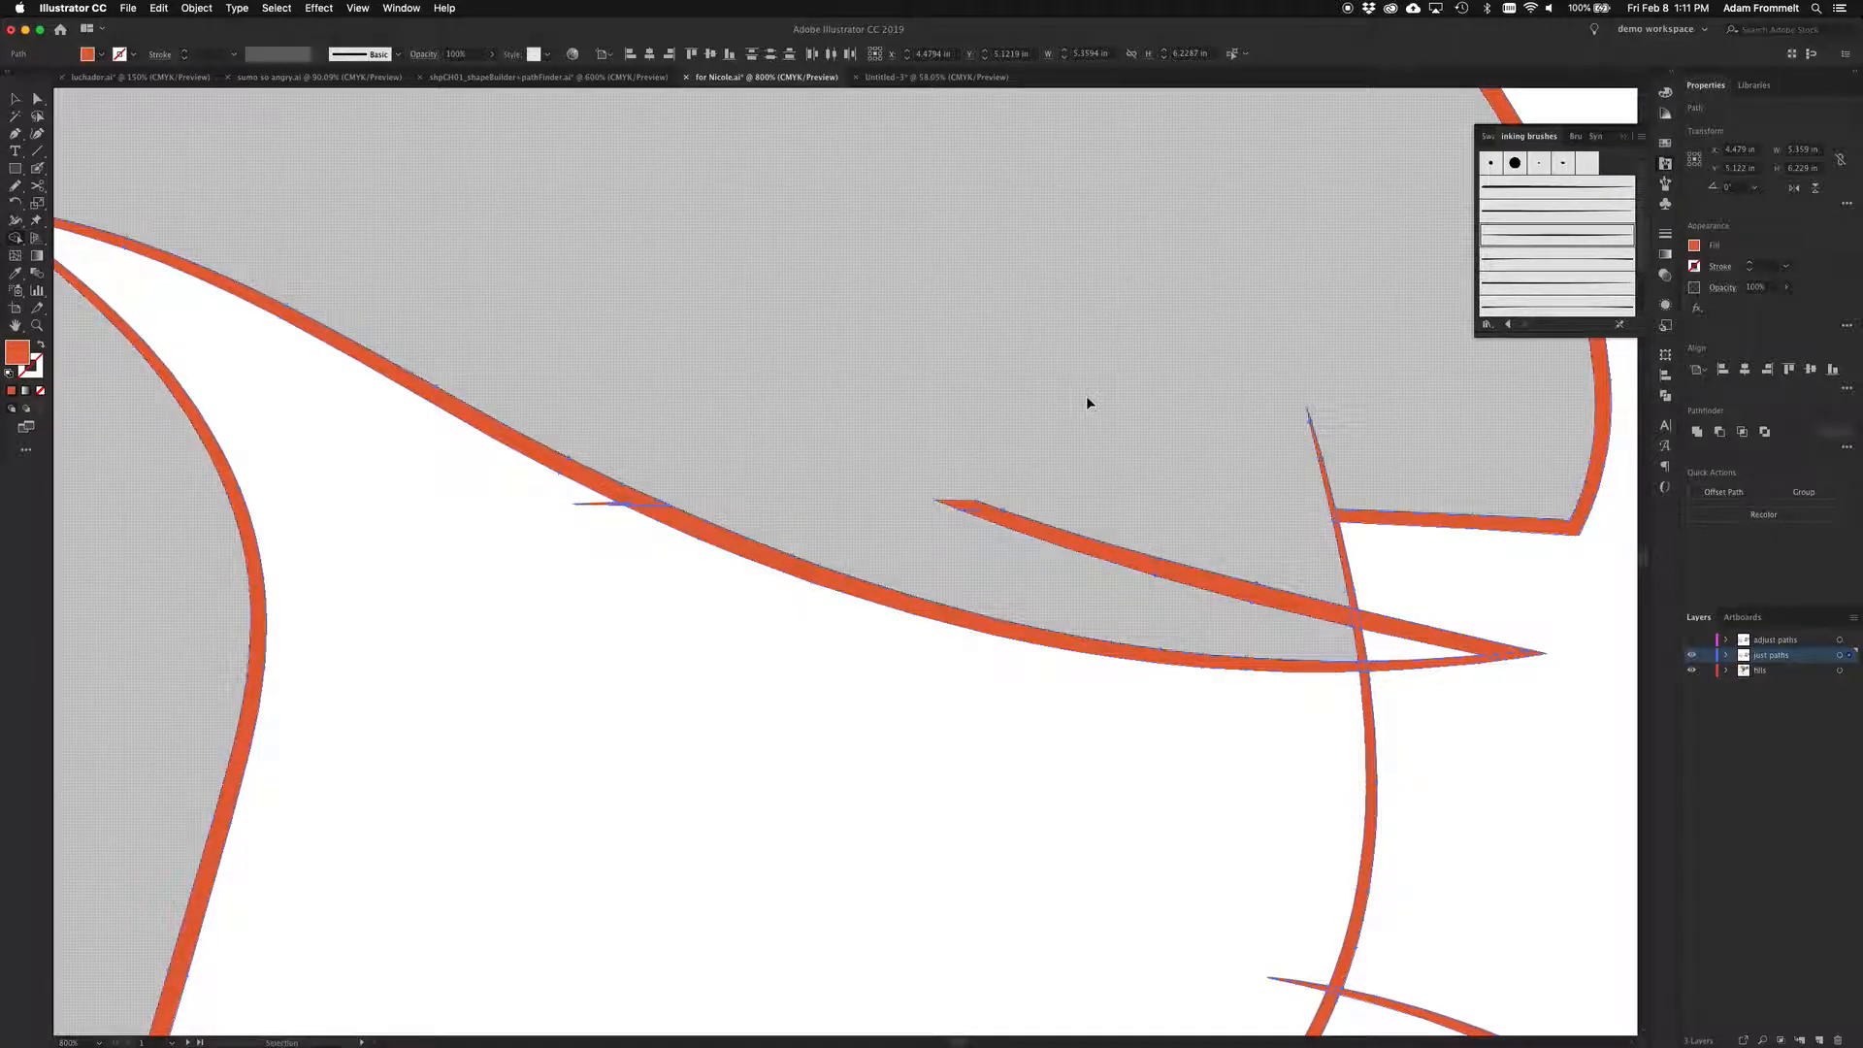
{"action": "key", "text": "super+z"}
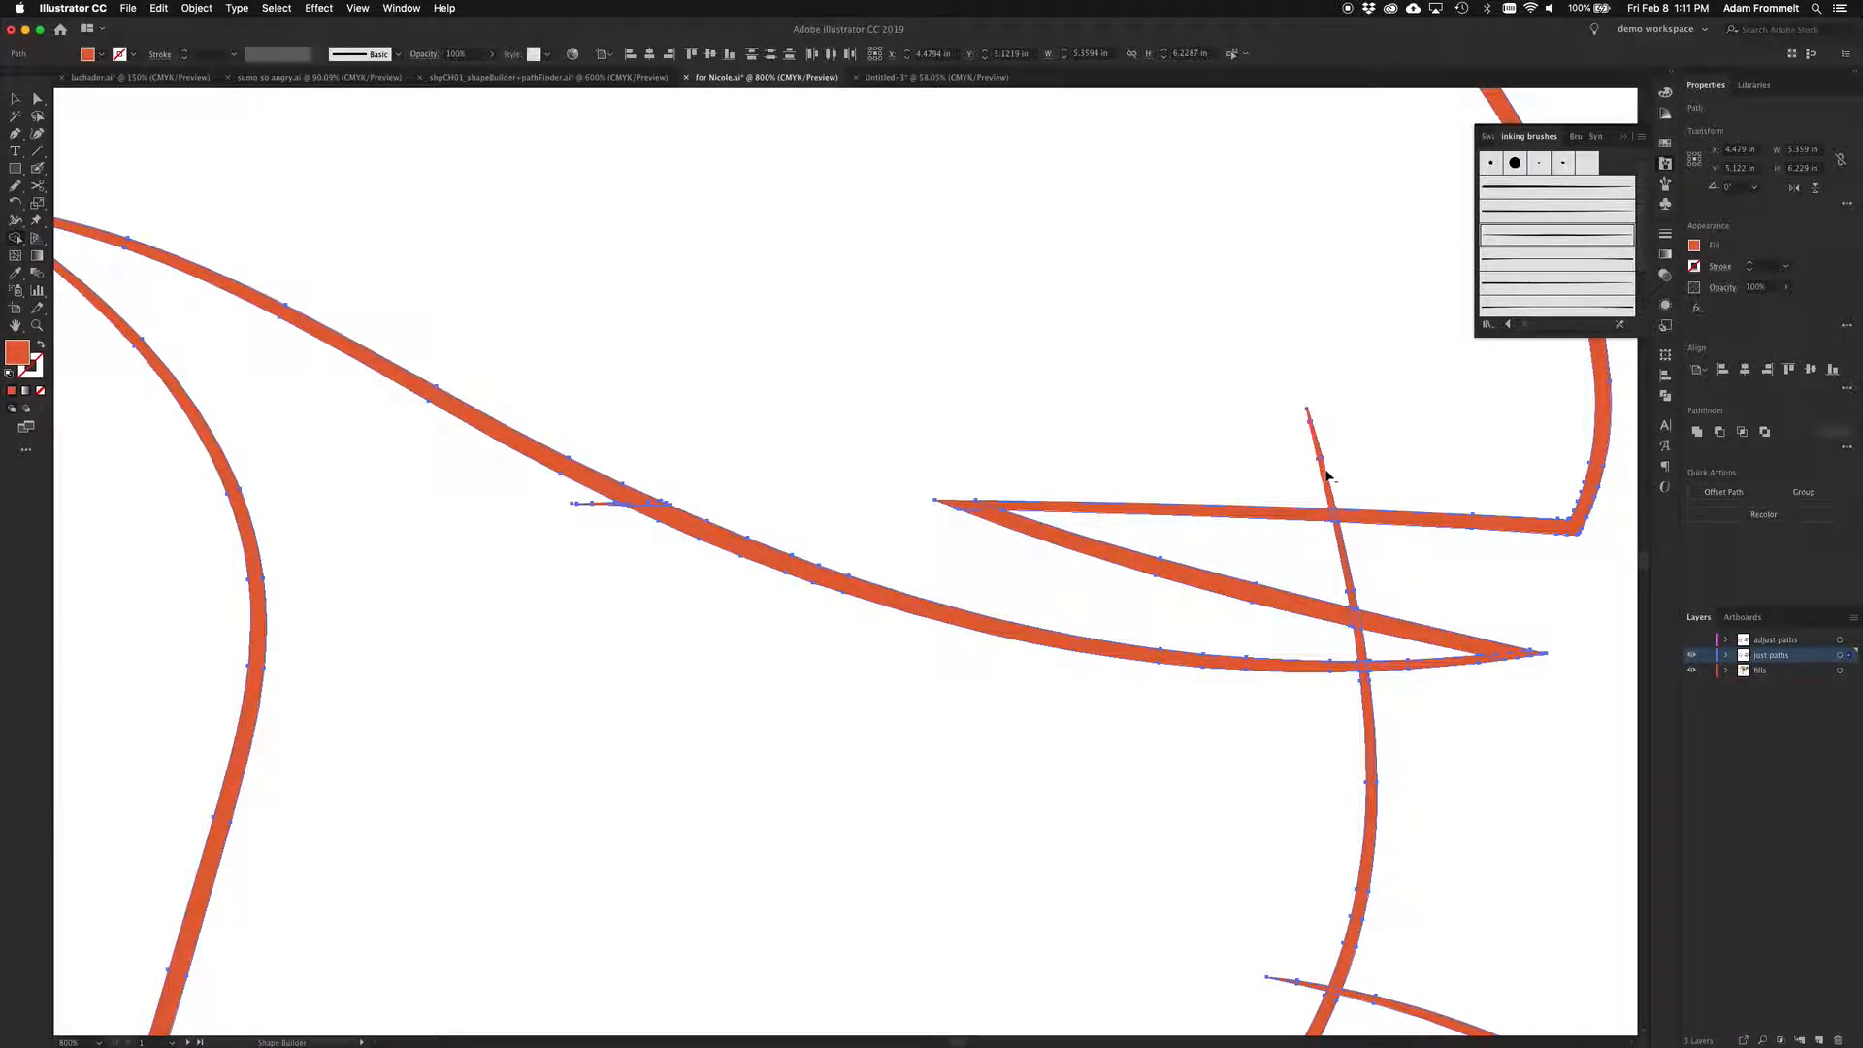
Trim the forehead line running up through the fringe and the small stub sticking out of the fringe's lower curve
{"action": "left_click", "coordinate": [1326, 478], "text": "alt"}
{"action": "left_click", "coordinate": [1343, 559], "text": "alt"}
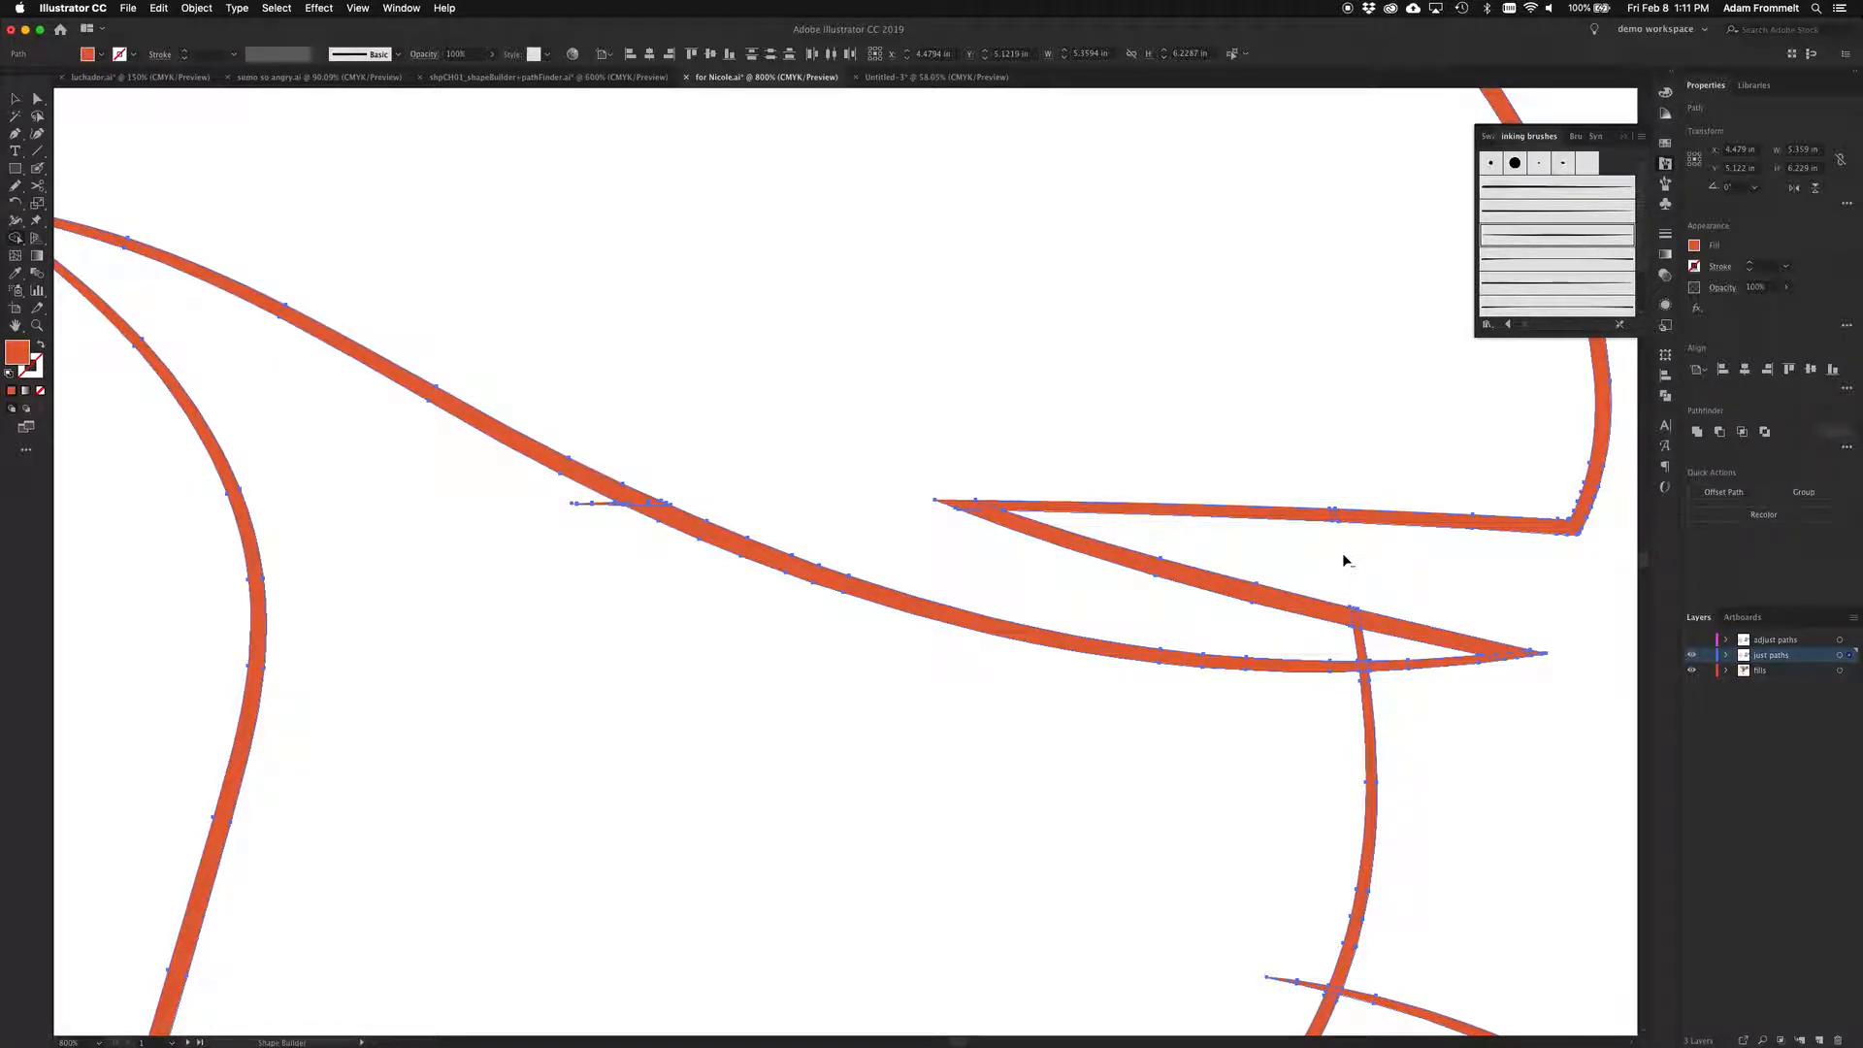
{"action": "left_click", "coordinate": [1359, 642], "text": "alt"}
{"action": "left_click", "coordinate": [608, 503], "text": "alt"}
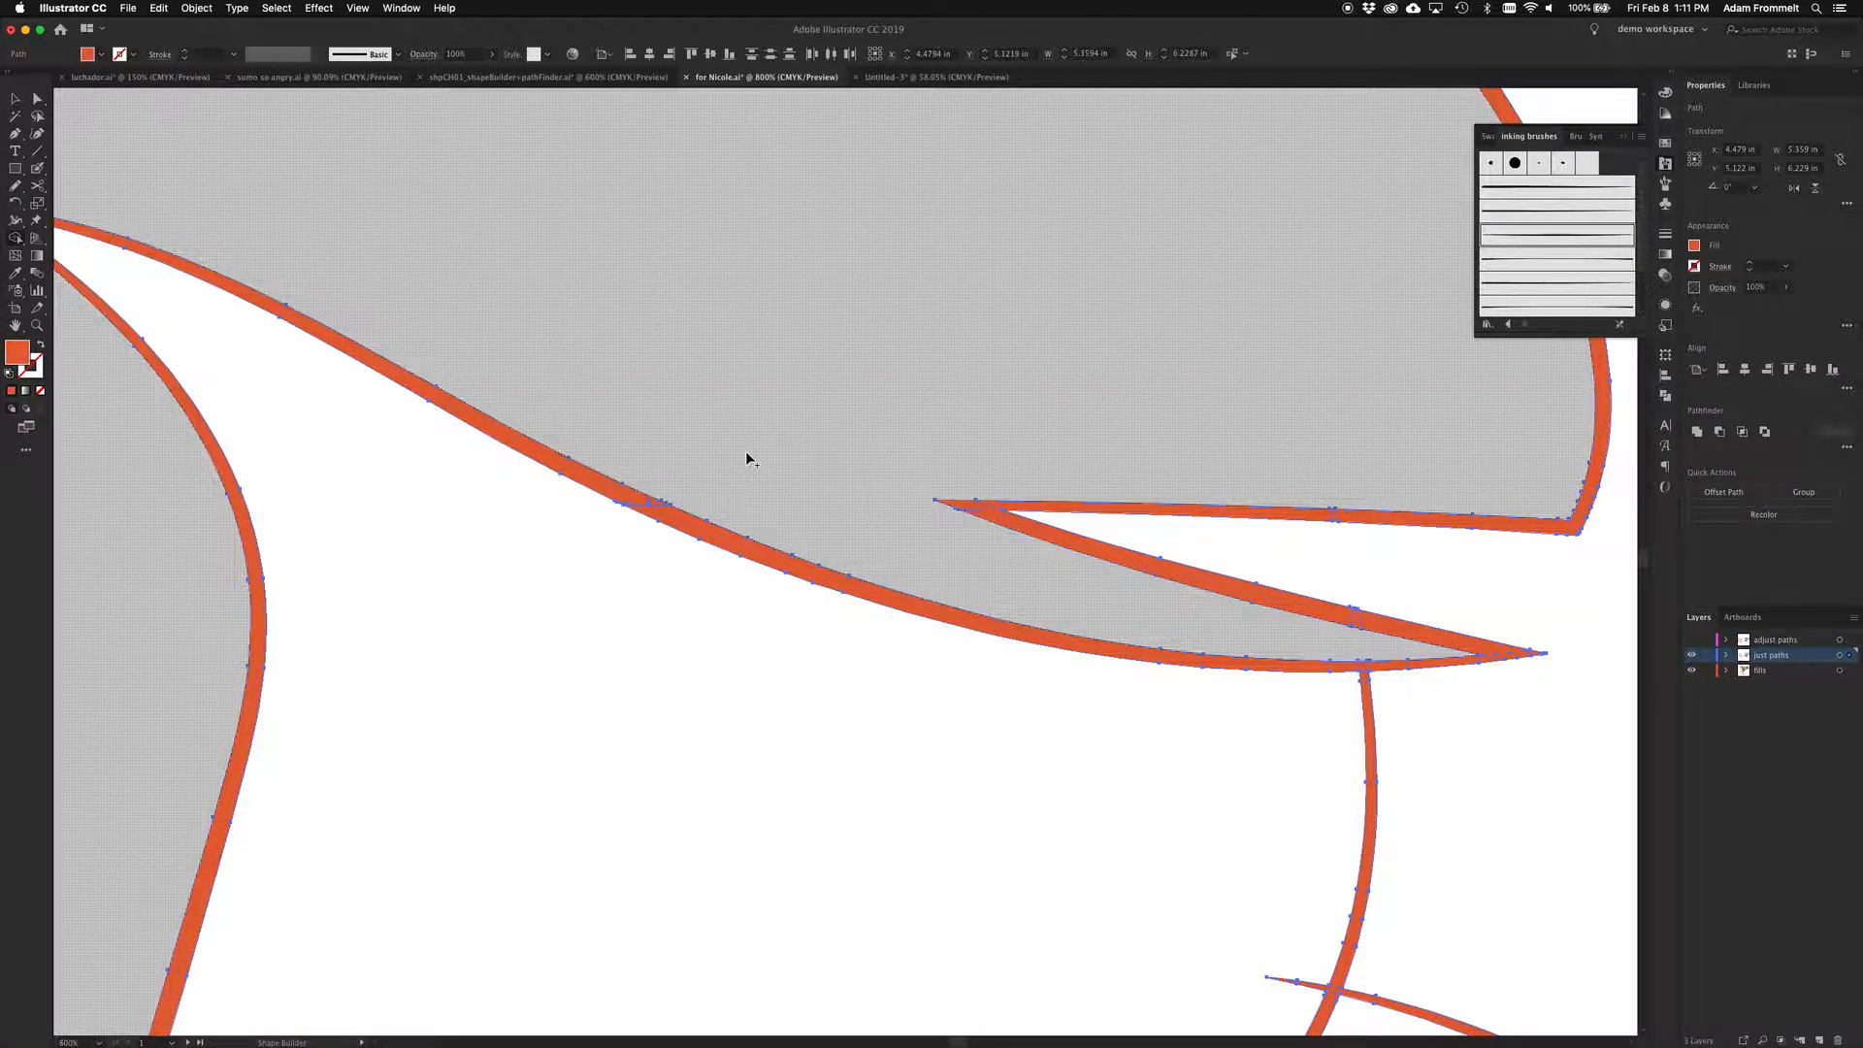
Trim the stubs where the upper and lower lines of the smaller ear cross into the face outline
{"action": "scroll", "coordinate": [748, 457], "scroll_direction": "down", "scroll_amount": 5}
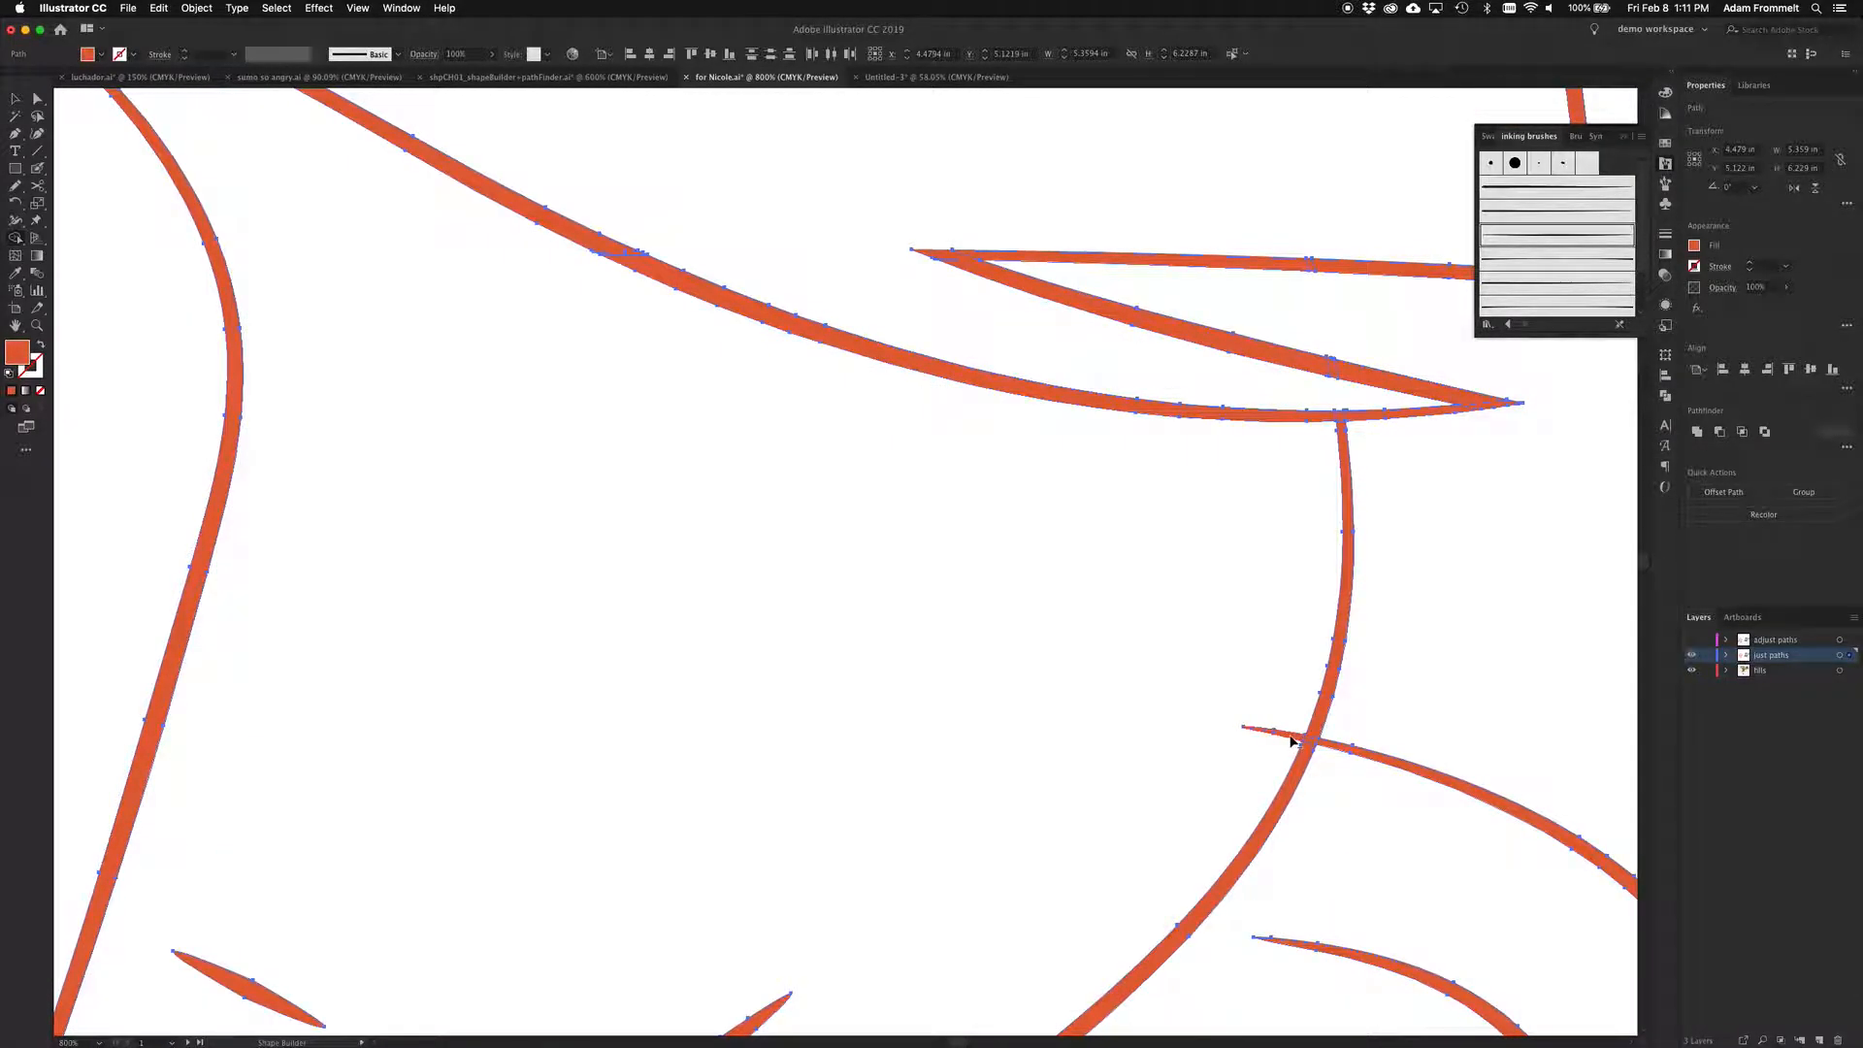
{"action": "left_click", "coordinate": [1291, 740], "text": "alt"}
{"action": "scroll", "coordinate": [1321, 792], "scroll_direction": "down", "scroll_amount": 10}
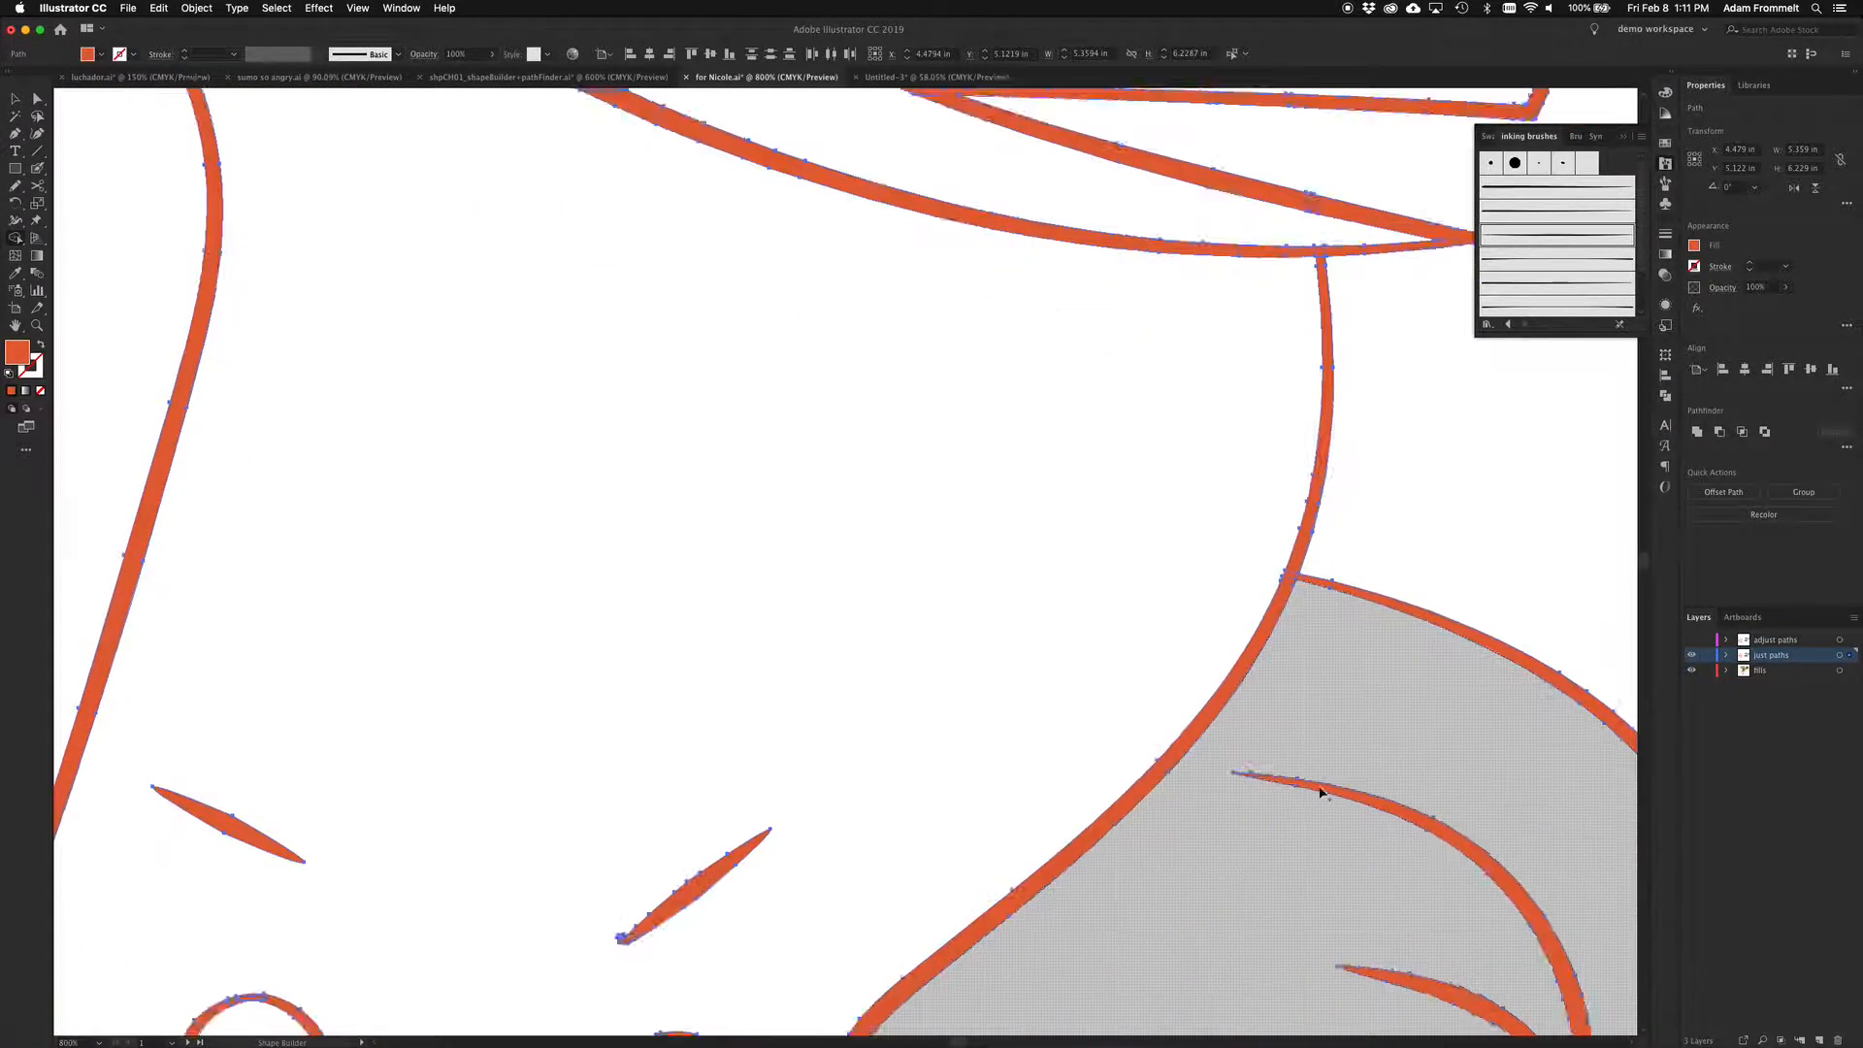
{"action": "scroll", "coordinate": [1312, 794], "scroll_direction": "left", "scroll_amount": 8}
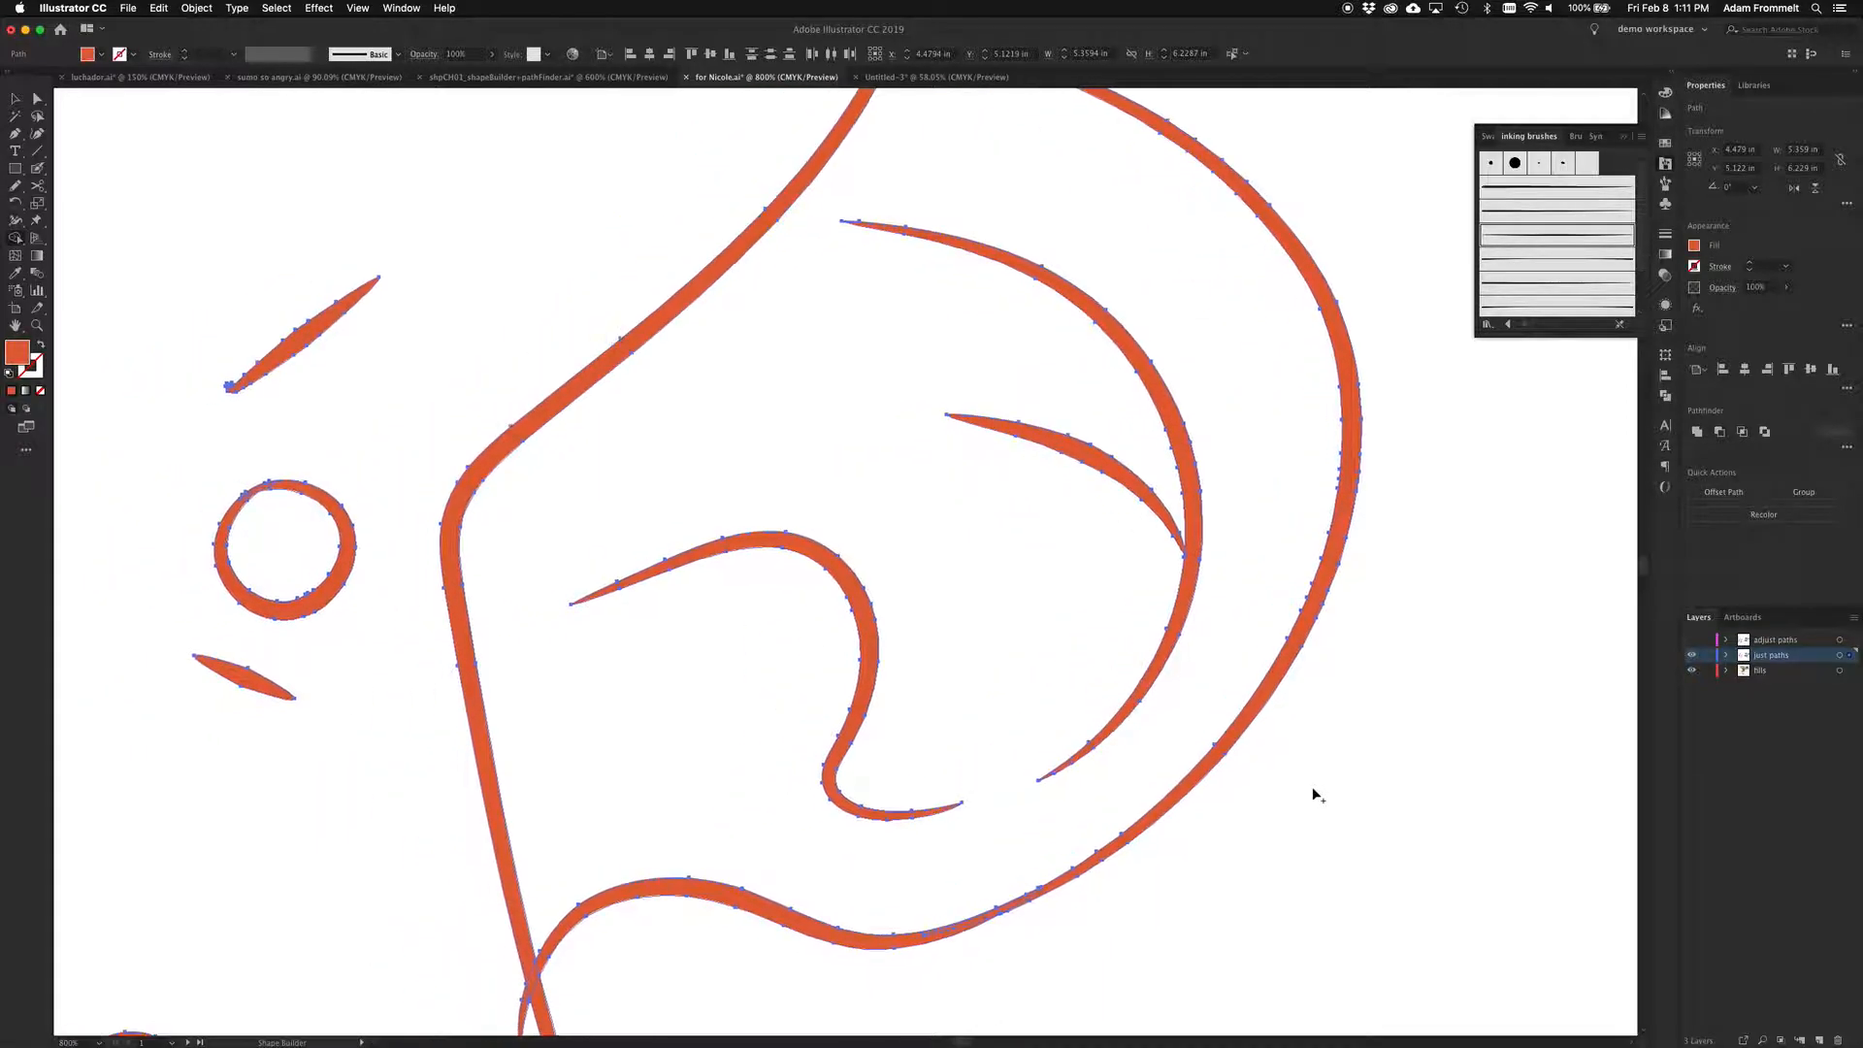
{"action": "scroll", "coordinate": [1308, 794], "scroll_direction": "down", "scroll_amount": 5}
{"action": "scroll", "coordinate": [1307, 795], "scroll_direction": "left", "scroll_amount": 3}
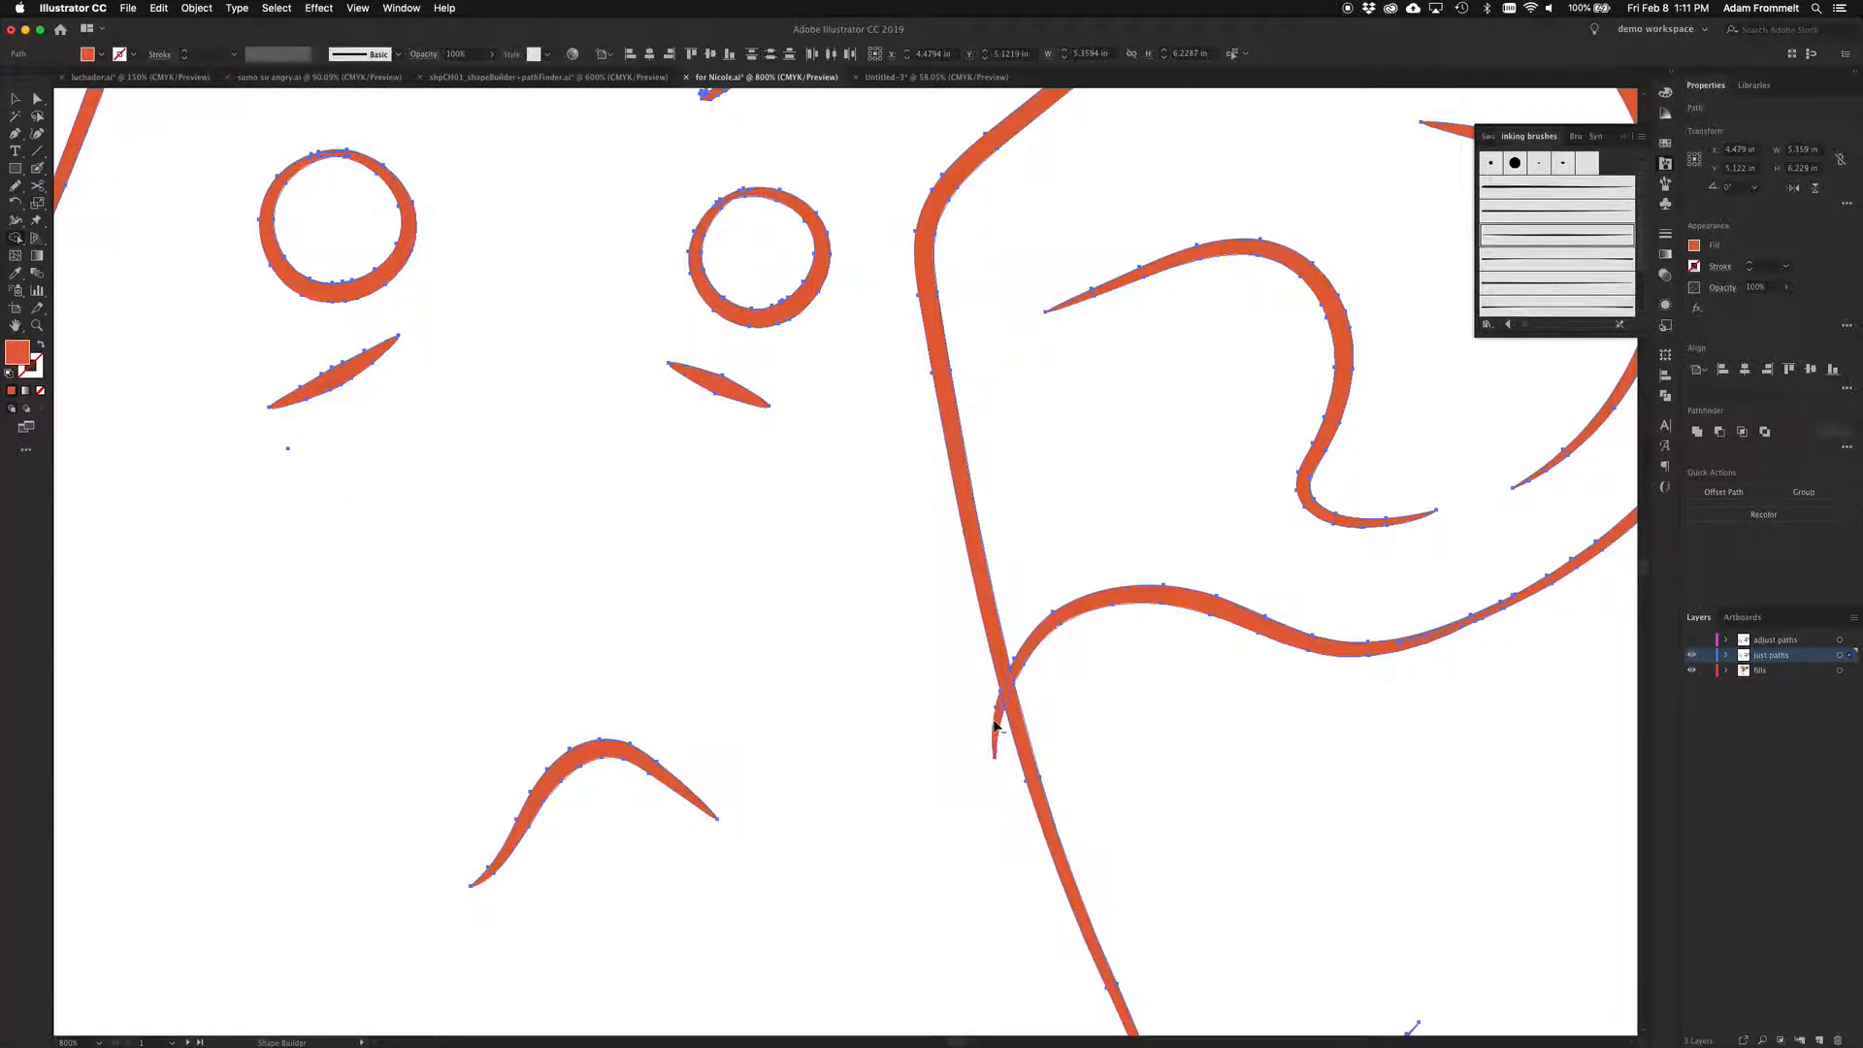
{"action": "scroll", "coordinate": [998, 723], "scroll_direction": "down", "scroll_amount": 4}
{"action": "scroll", "coordinate": [997, 725], "scroll_direction": "down", "scroll_amount": 6}
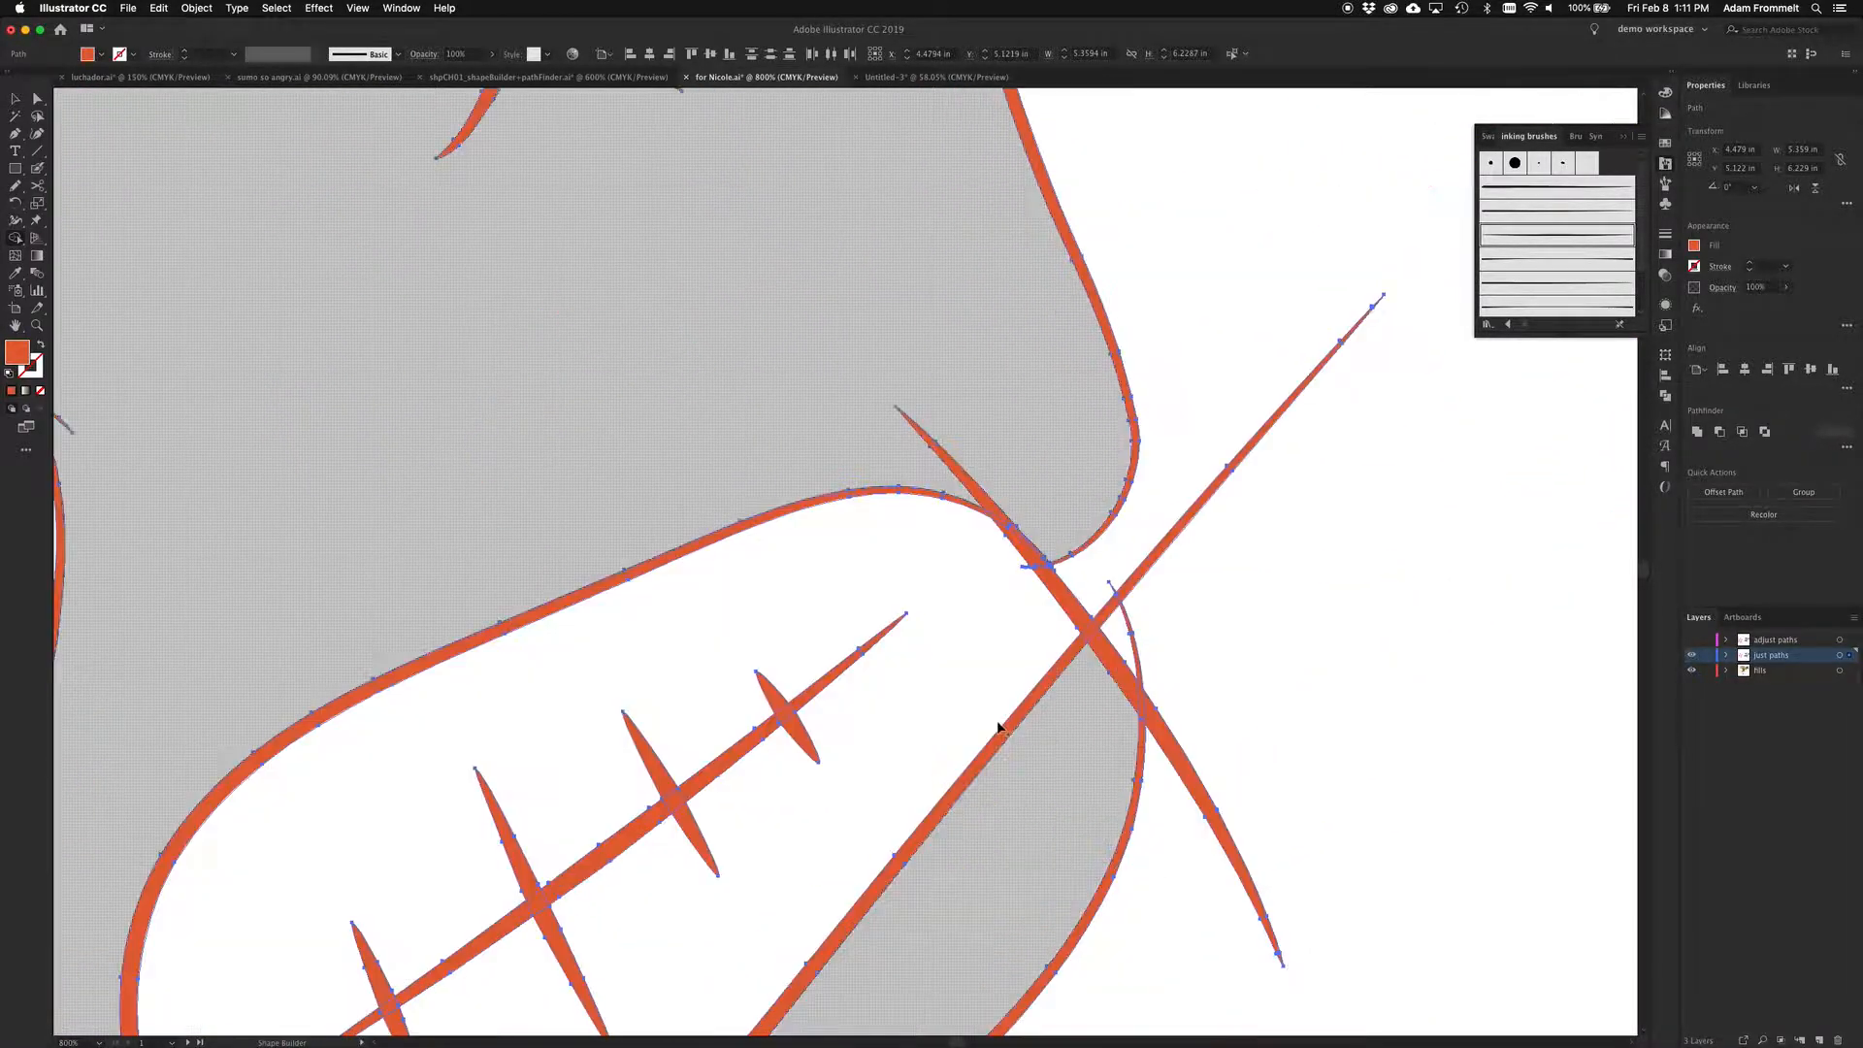
Trim the long end of the mouth's lower line that overshoots the mouth corner
{"action": "left_click", "coordinate": [1114, 582], "text": "alt"}
{"action": "left_click", "coordinate": [1105, 559], "text": "alt"}
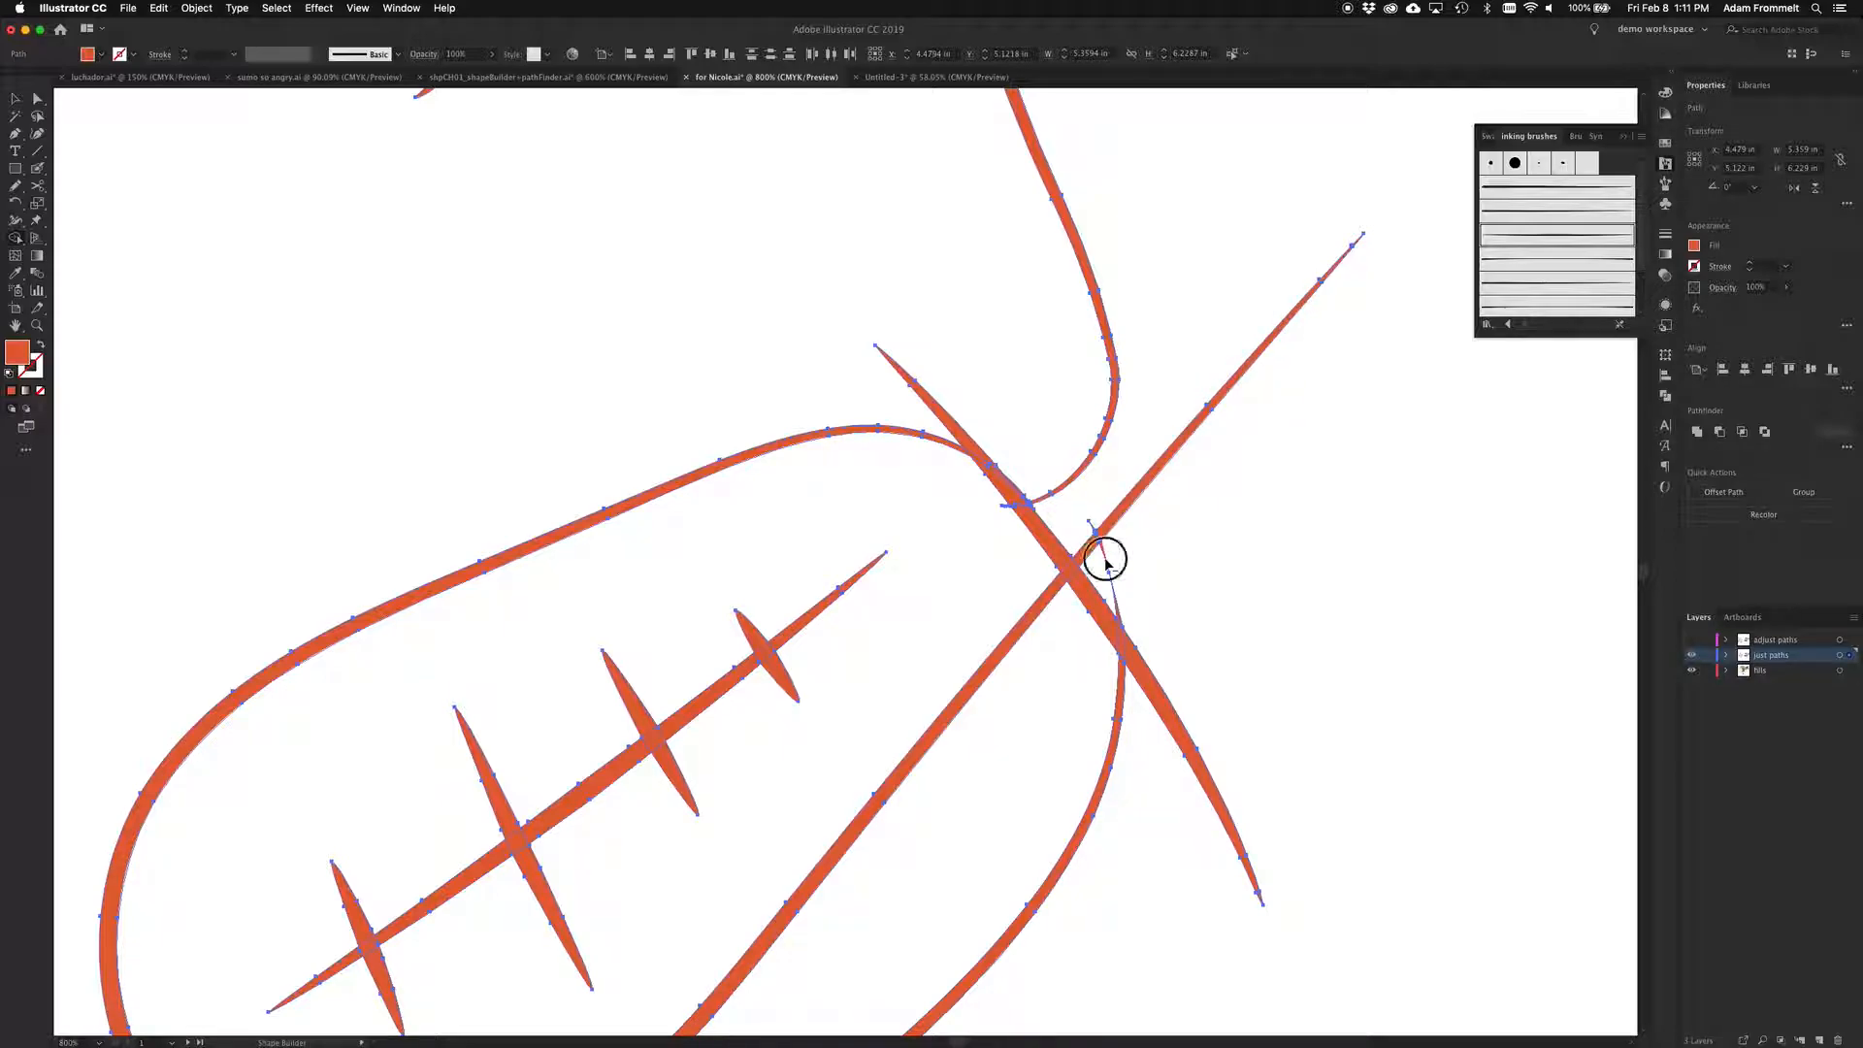
{"action": "left_click", "coordinate": [1102, 546], "text": "alt"}
{"action": "left_click", "coordinate": [1101, 544], "text": "alt"}
{"action": "left_click", "coordinate": [1110, 531], "text": "alt"}
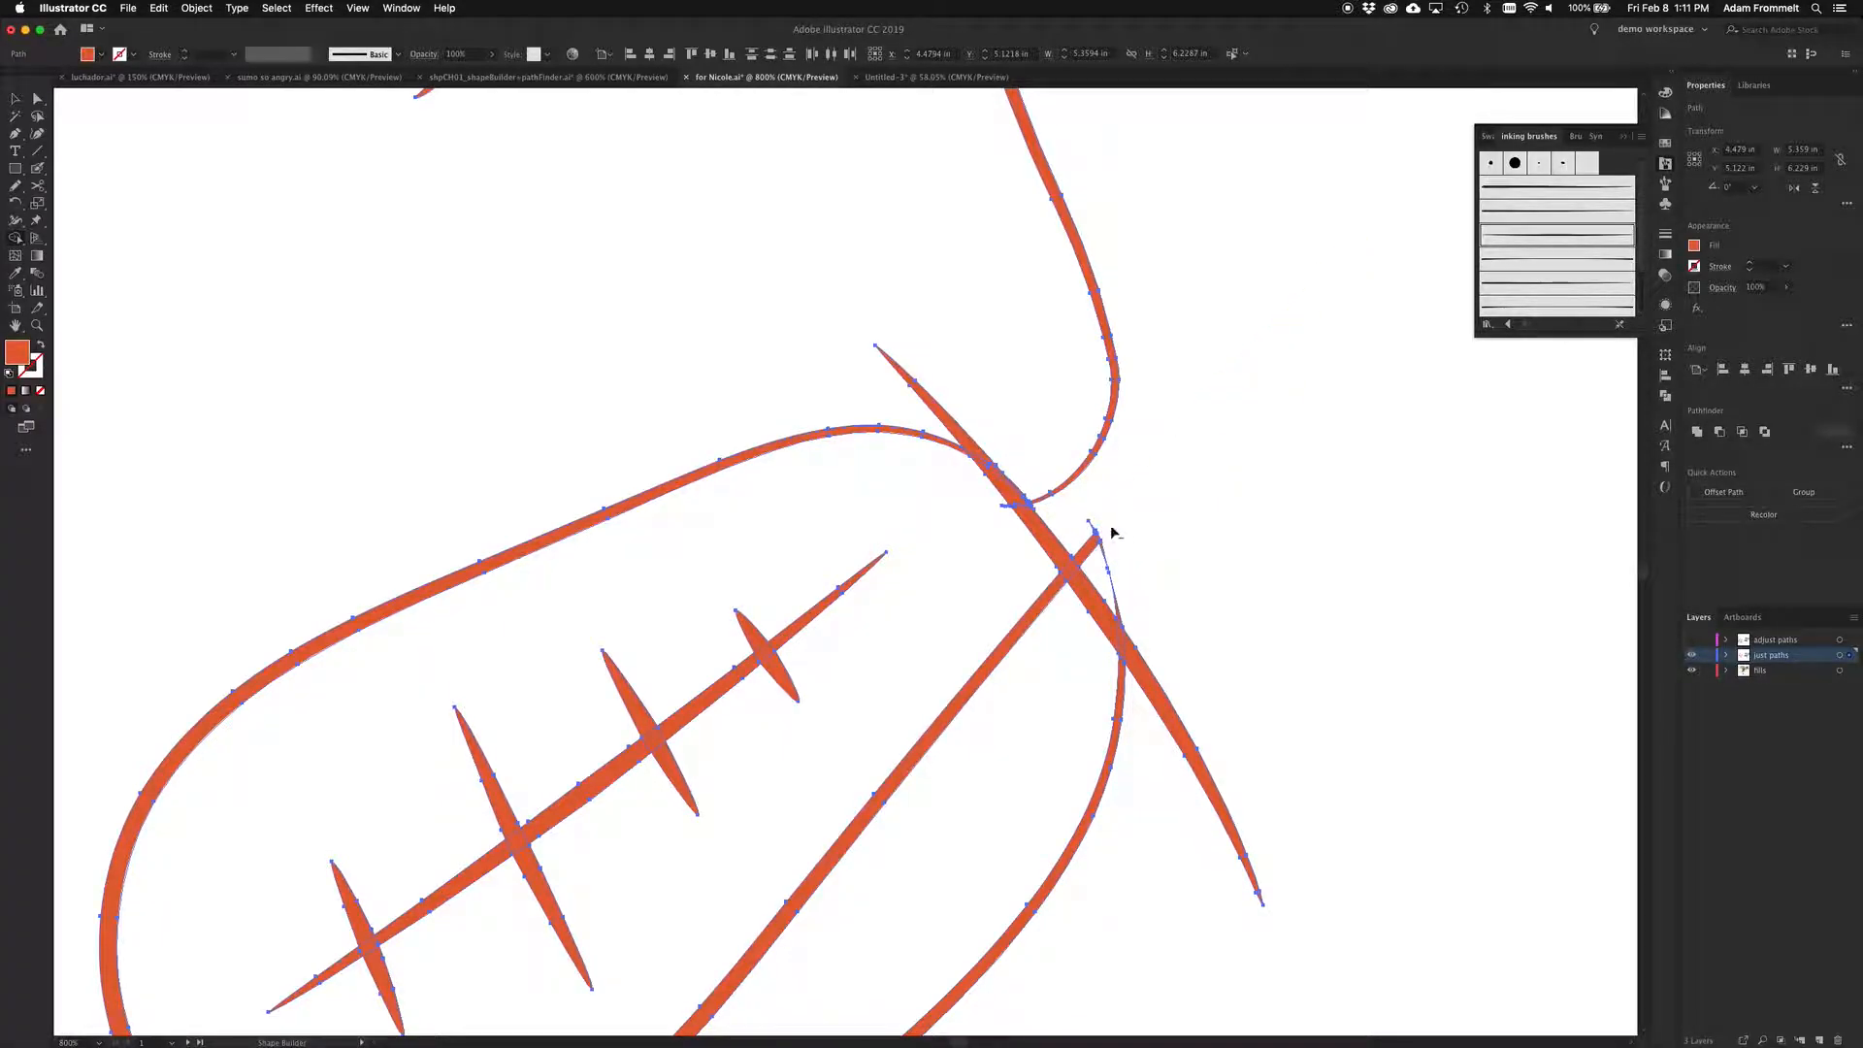
Remove the remaining jaw and cheek stubs and both overshooting ends of the short line at the mouth corner
{"action": "left_click_drag", "start_coordinate": [1073, 540], "coordinate": [1123, 611]}
{"action": "left_click", "coordinate": [1094, 537], "text": "alt"}
{"action": "mouse_move", "coordinate": [1177, 666]}
{"action": "left_mouse_down"}
{"action": "mouse_move", "coordinate": [1152, 698]}
{"action": "mouse_move", "coordinate": [1161, 766]}
{"action": "left_mouse_up"}
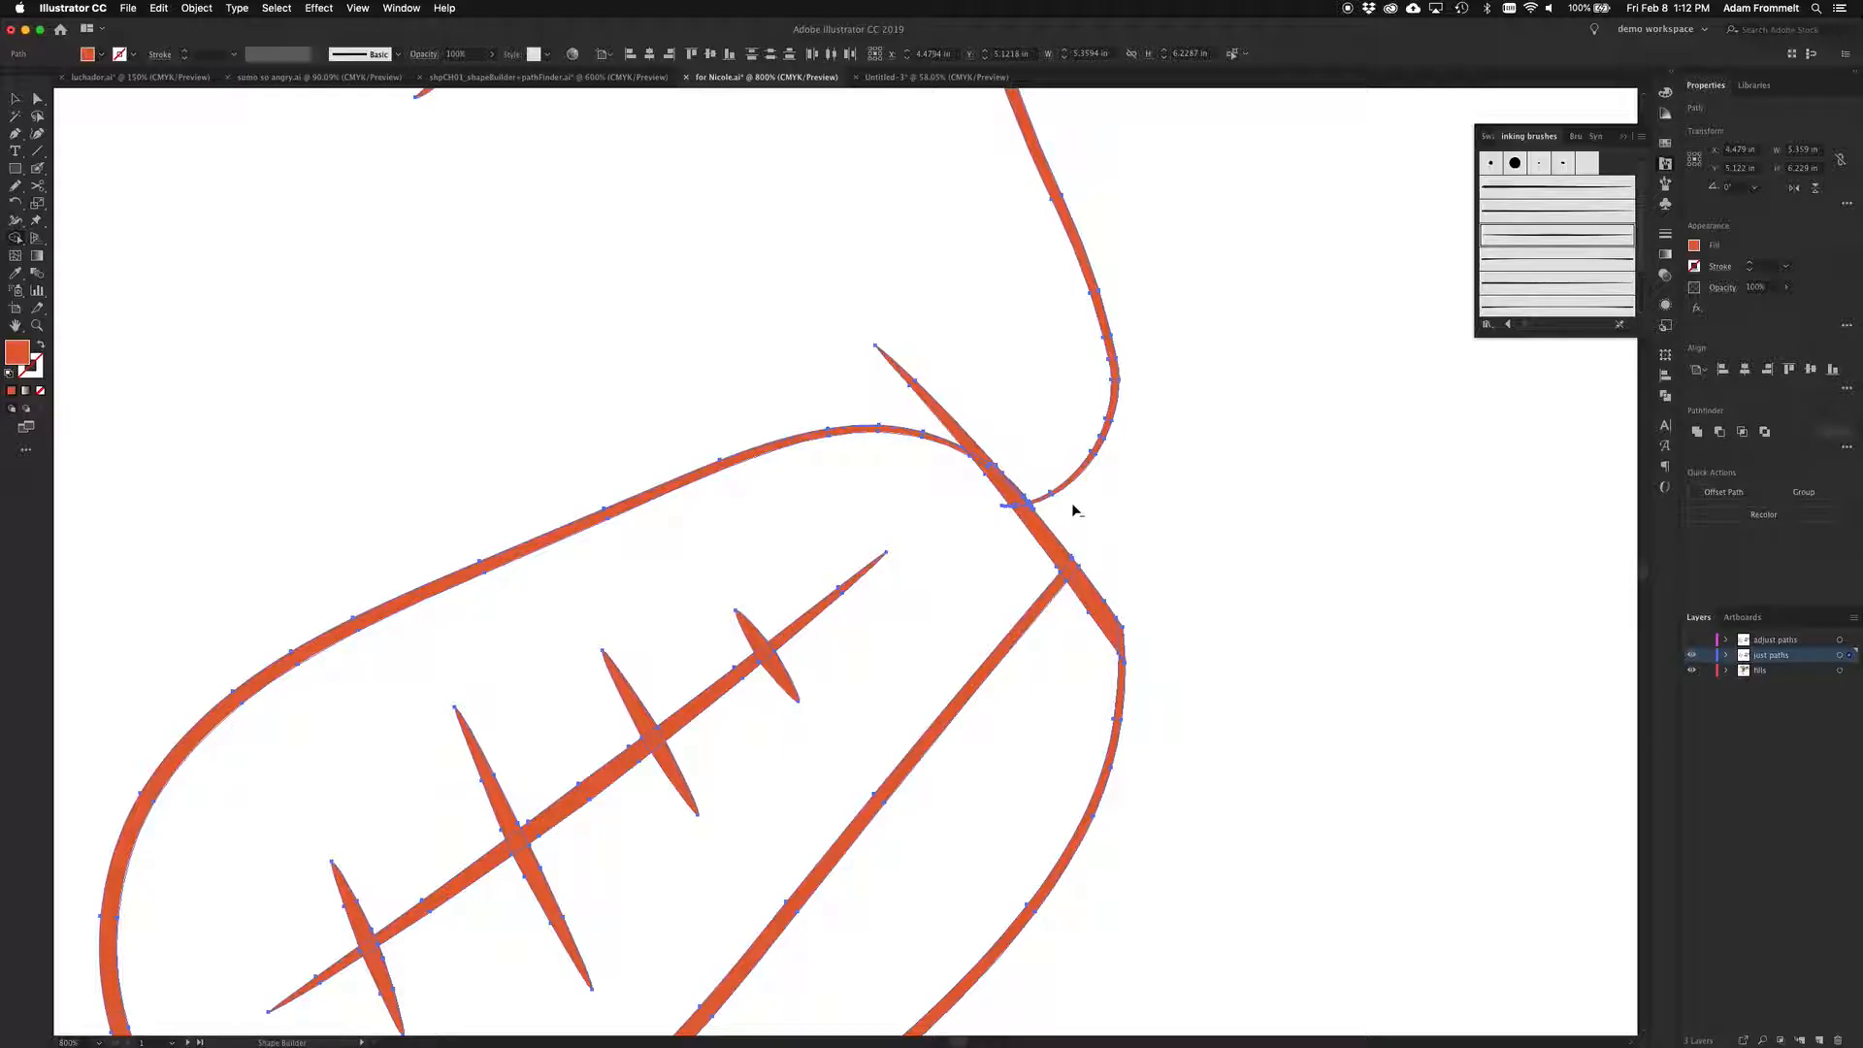
{"action": "left_click", "coordinate": [951, 424], "text": "alt"}
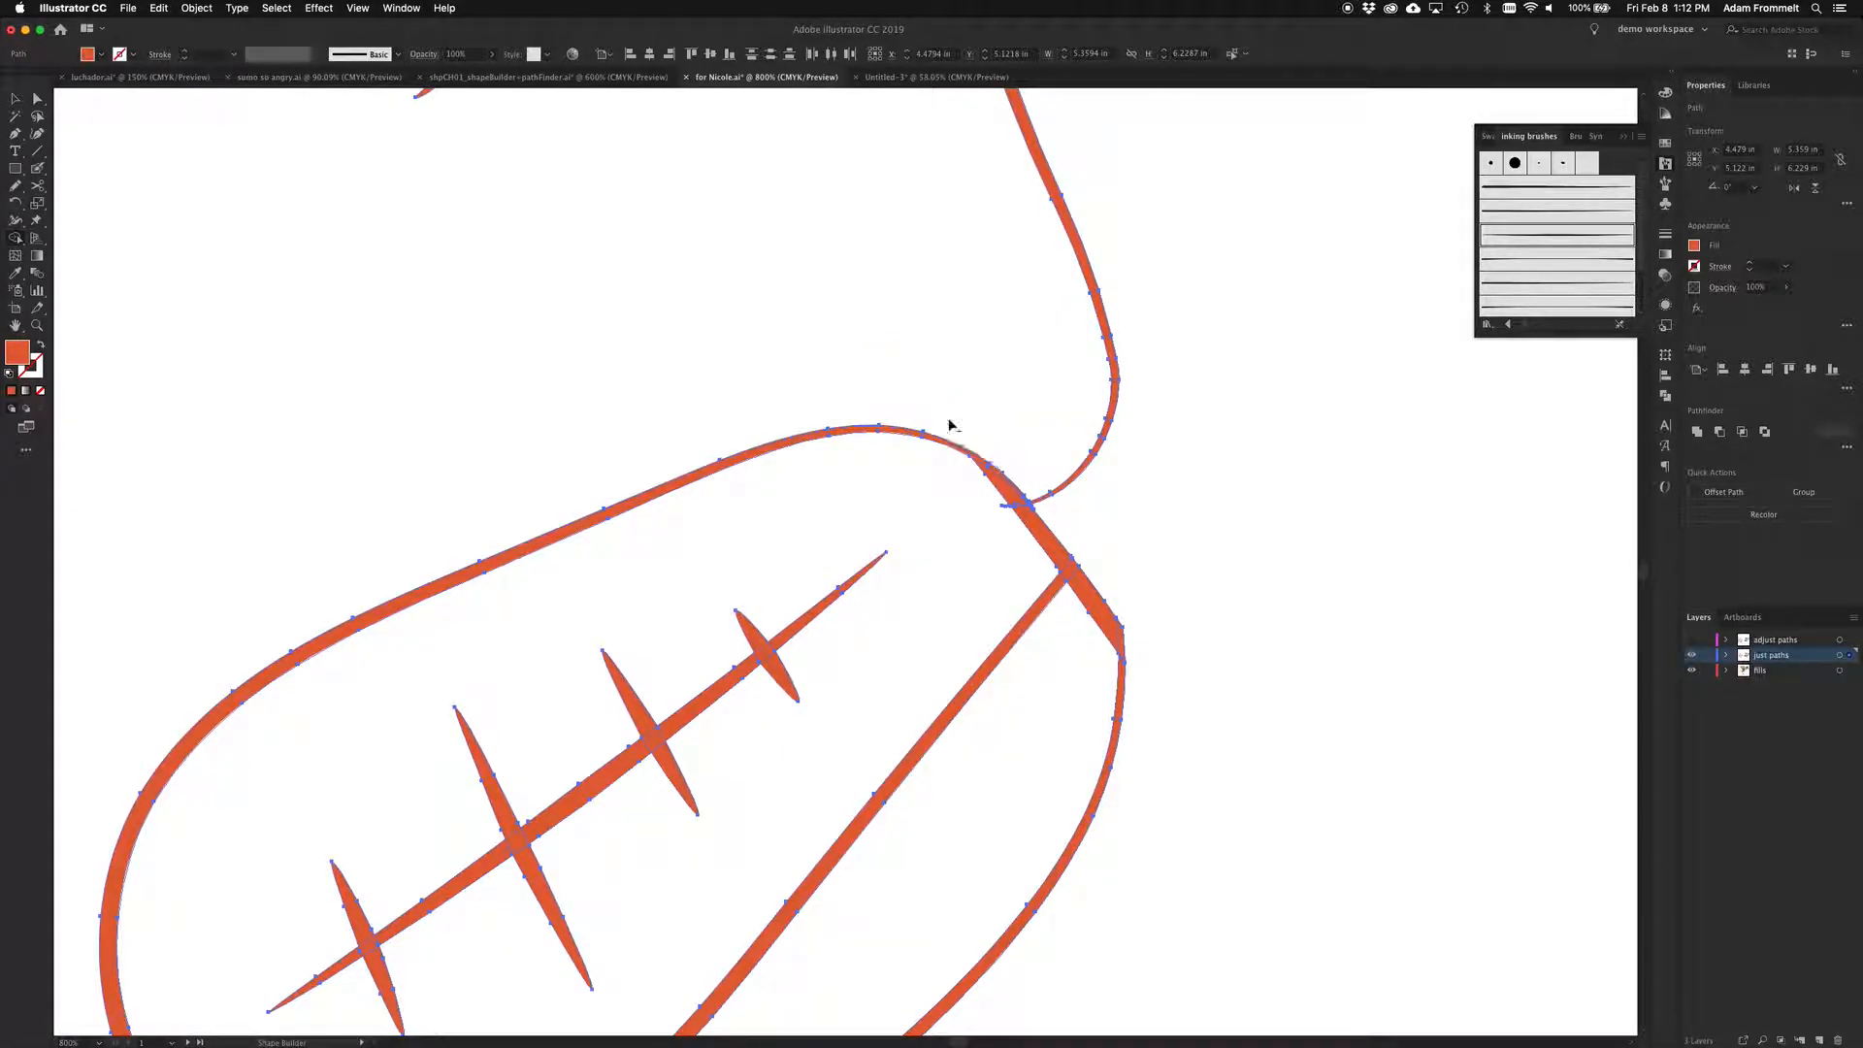
{"action": "left_click", "coordinate": [1005, 506], "text": "alt"}
Trim both crossing stubs where the large ear's lower line meets the jaw line
{"action": "scroll", "coordinate": [1155, 576], "scroll_direction": "left", "scroll_amount": 10}
{"action": "scroll", "coordinate": [1154, 577], "scroll_direction": "down", "scroll_amount": 6}
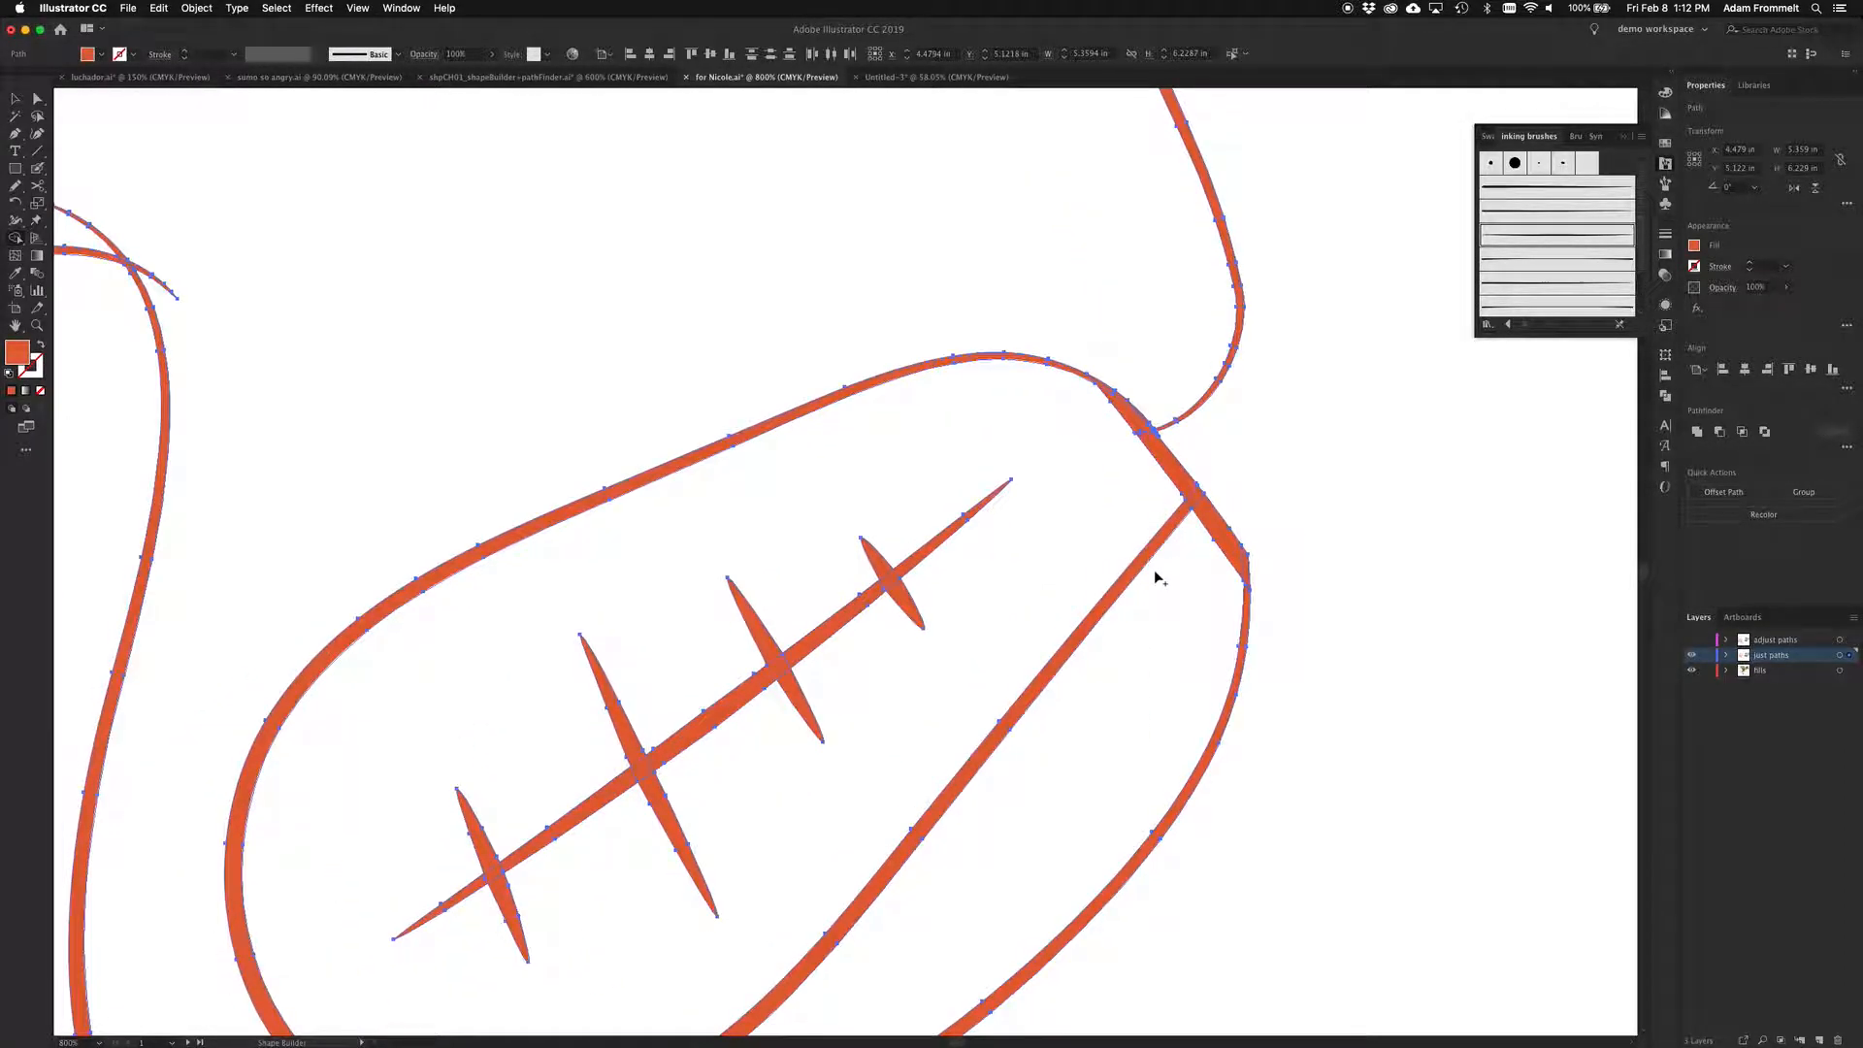
{"action": "scroll", "coordinate": [1154, 576], "scroll_direction": "up", "scroll_amount": 10}
{"action": "scroll", "coordinate": [1154, 576], "scroll_direction": "left", "scroll_amount": 5}
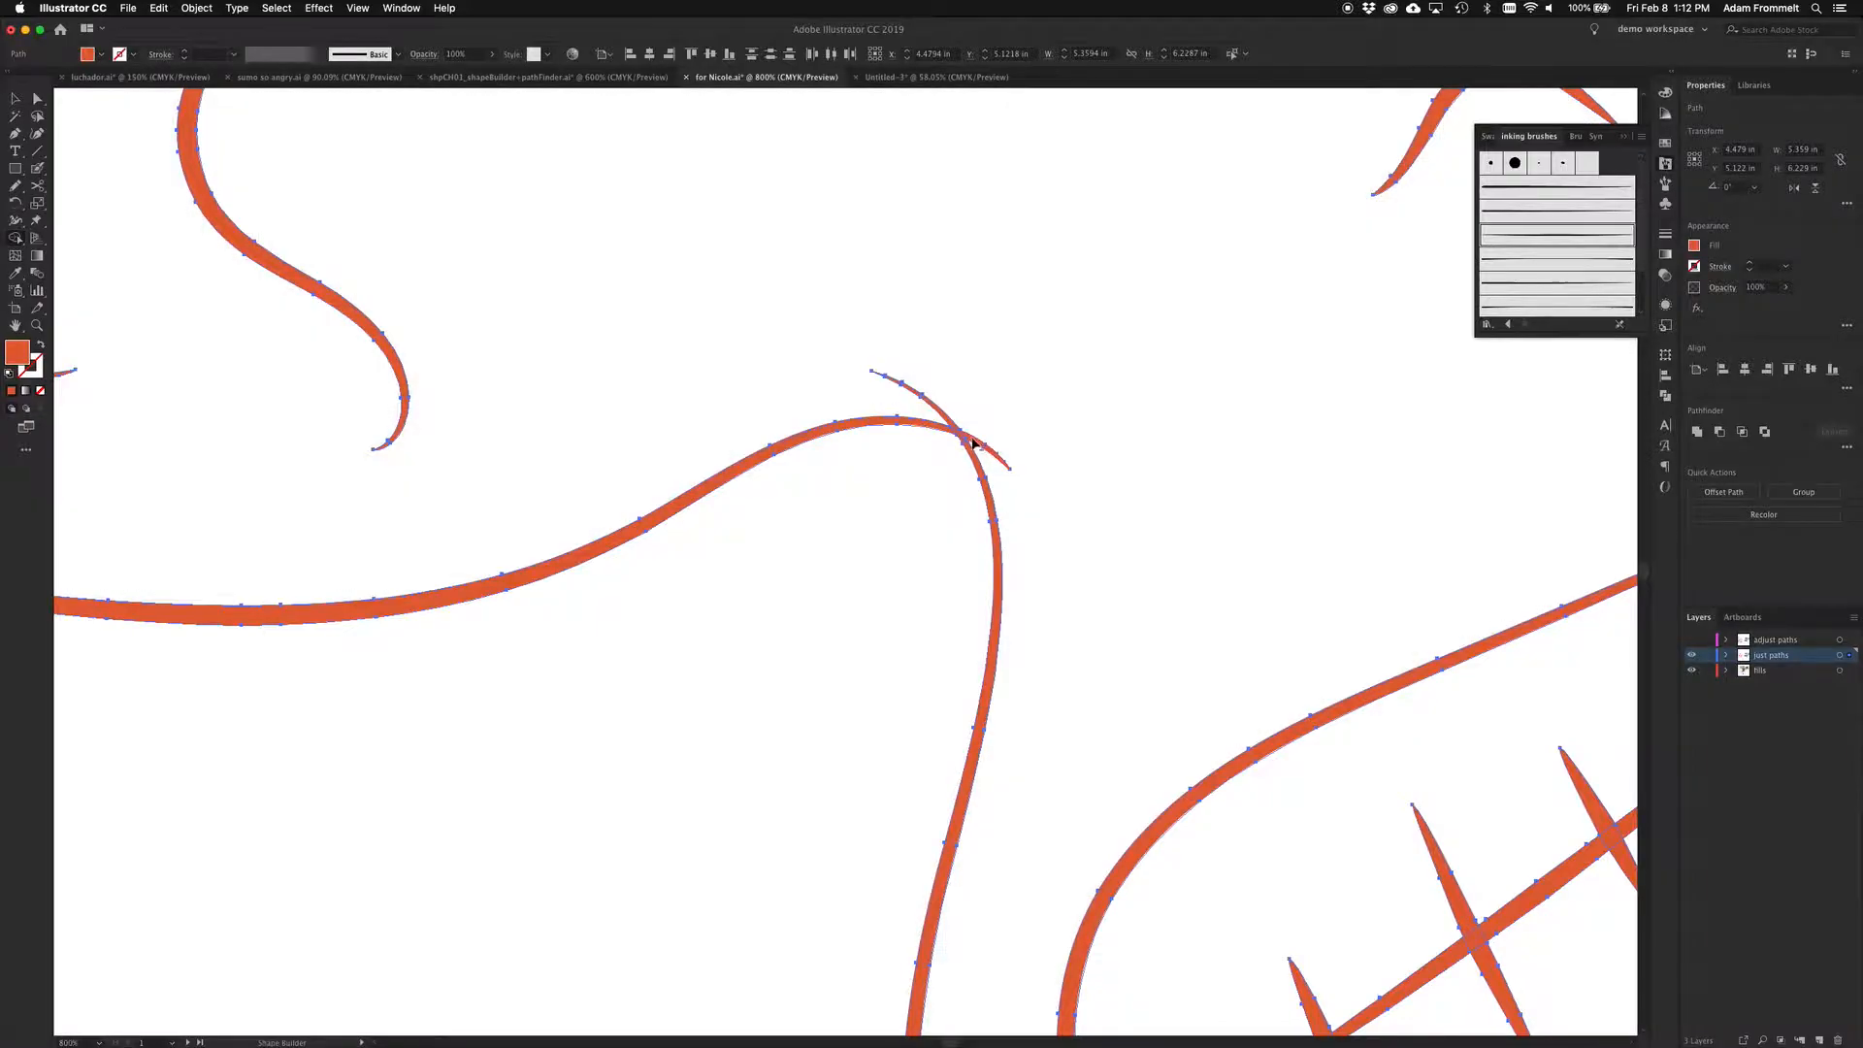
{"action": "left_click", "coordinate": [980, 446], "text": "alt"}
{"action": "left_click", "coordinate": [947, 421], "text": "alt"}
Trim the overshooting ends at the large ear's lower outline and the stub below its inner fold
{"action": "scroll", "coordinate": [844, 531], "scroll_direction": "left", "scroll_amount": 10}
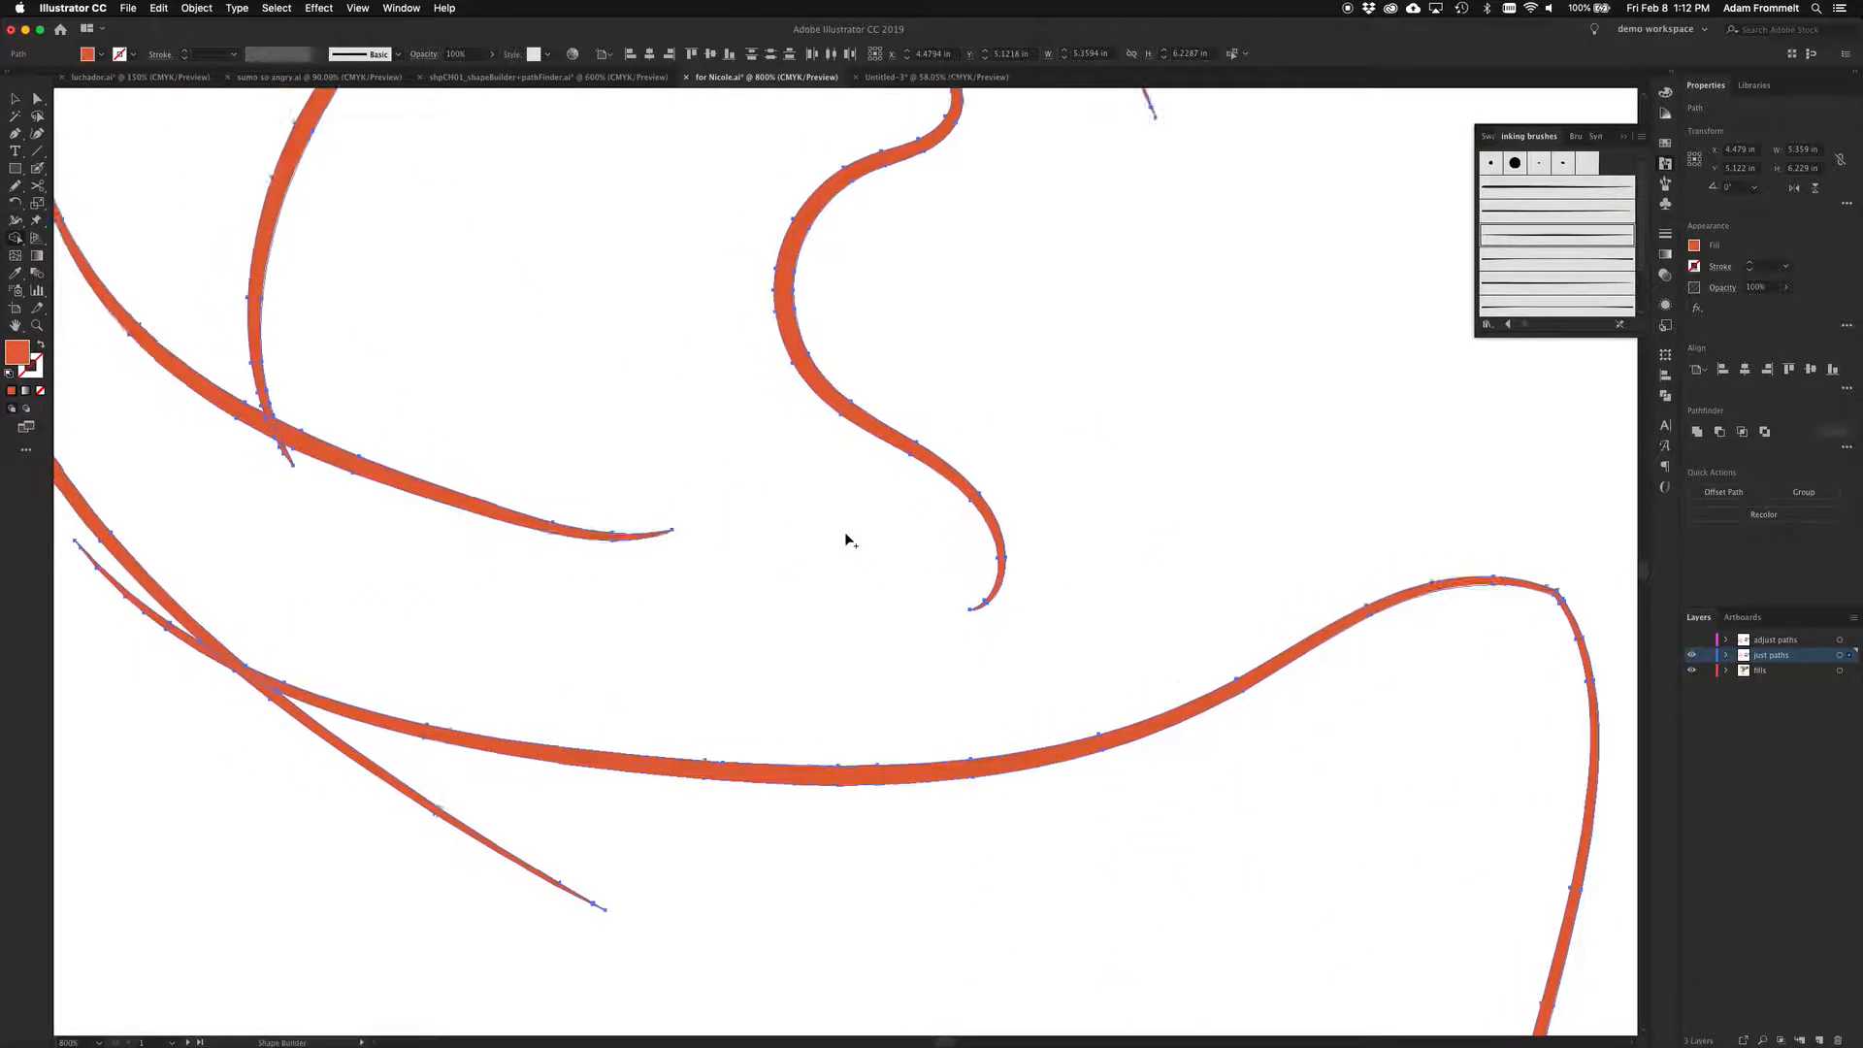
{"action": "scroll", "coordinate": [844, 532], "scroll_direction": "down", "scroll_amount": 1}
{"action": "mouse_move", "coordinate": [694, 683]}
{"action": "left_mouse_down"}
{"action": "mouse_move", "coordinate": [813, 702]}
{"action": "mouse_move", "coordinate": [883, 784]}
{"action": "left_mouse_up"}
{"action": "mouse_move", "coordinate": [459, 517]}
{"action": "left_mouse_down"}
{"action": "mouse_move", "coordinate": [473, 452]}
{"action": "mouse_move", "coordinate": [404, 442]}
{"action": "mouse_move", "coordinate": [331, 487]}
{"action": "mouse_move", "coordinate": [305, 557]}
{"action": "left_mouse_up"}
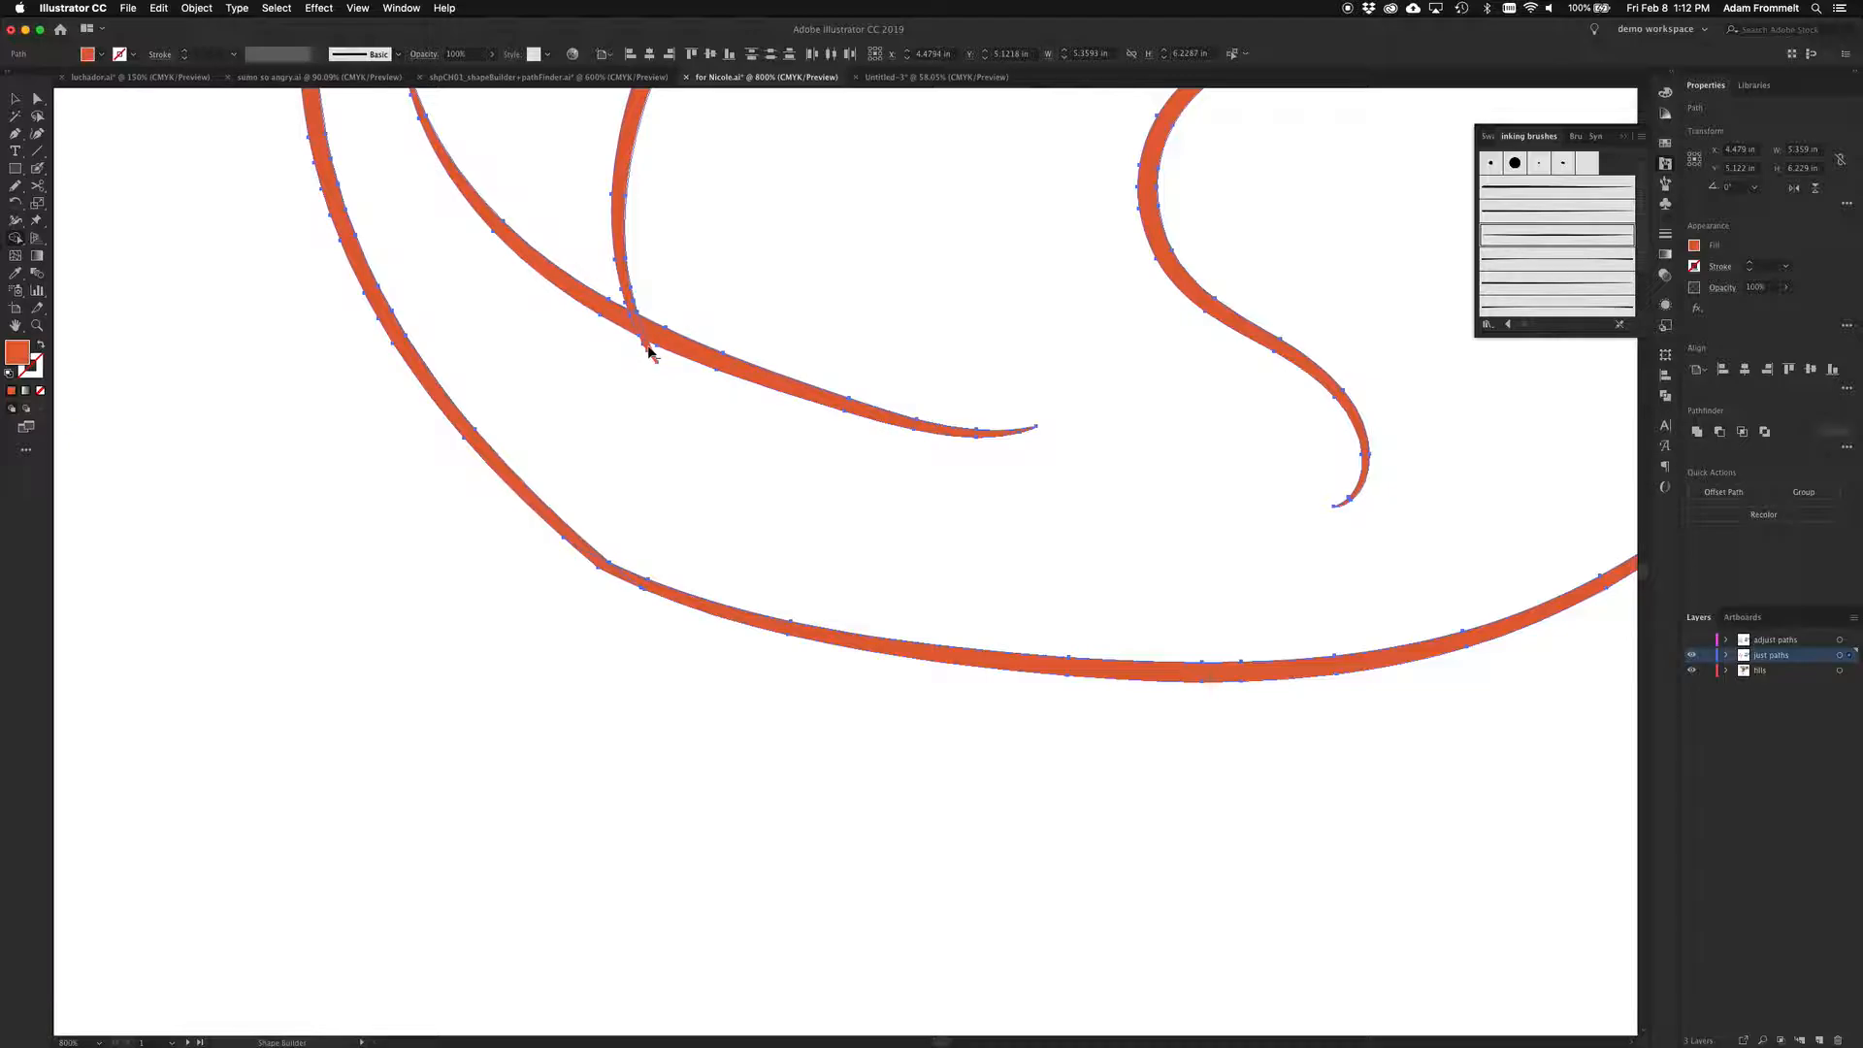
{"action": "left_click", "coordinate": [648, 347]}
Trim the stubs at both lower corners of the sideburn and where the large ear's upper line meets the hair
{"action": "scroll", "coordinate": [453, 554], "scroll_direction": "up", "scroll_amount": 10}
{"action": "scroll", "coordinate": [453, 553], "scroll_direction": "right", "scroll_amount": 9}
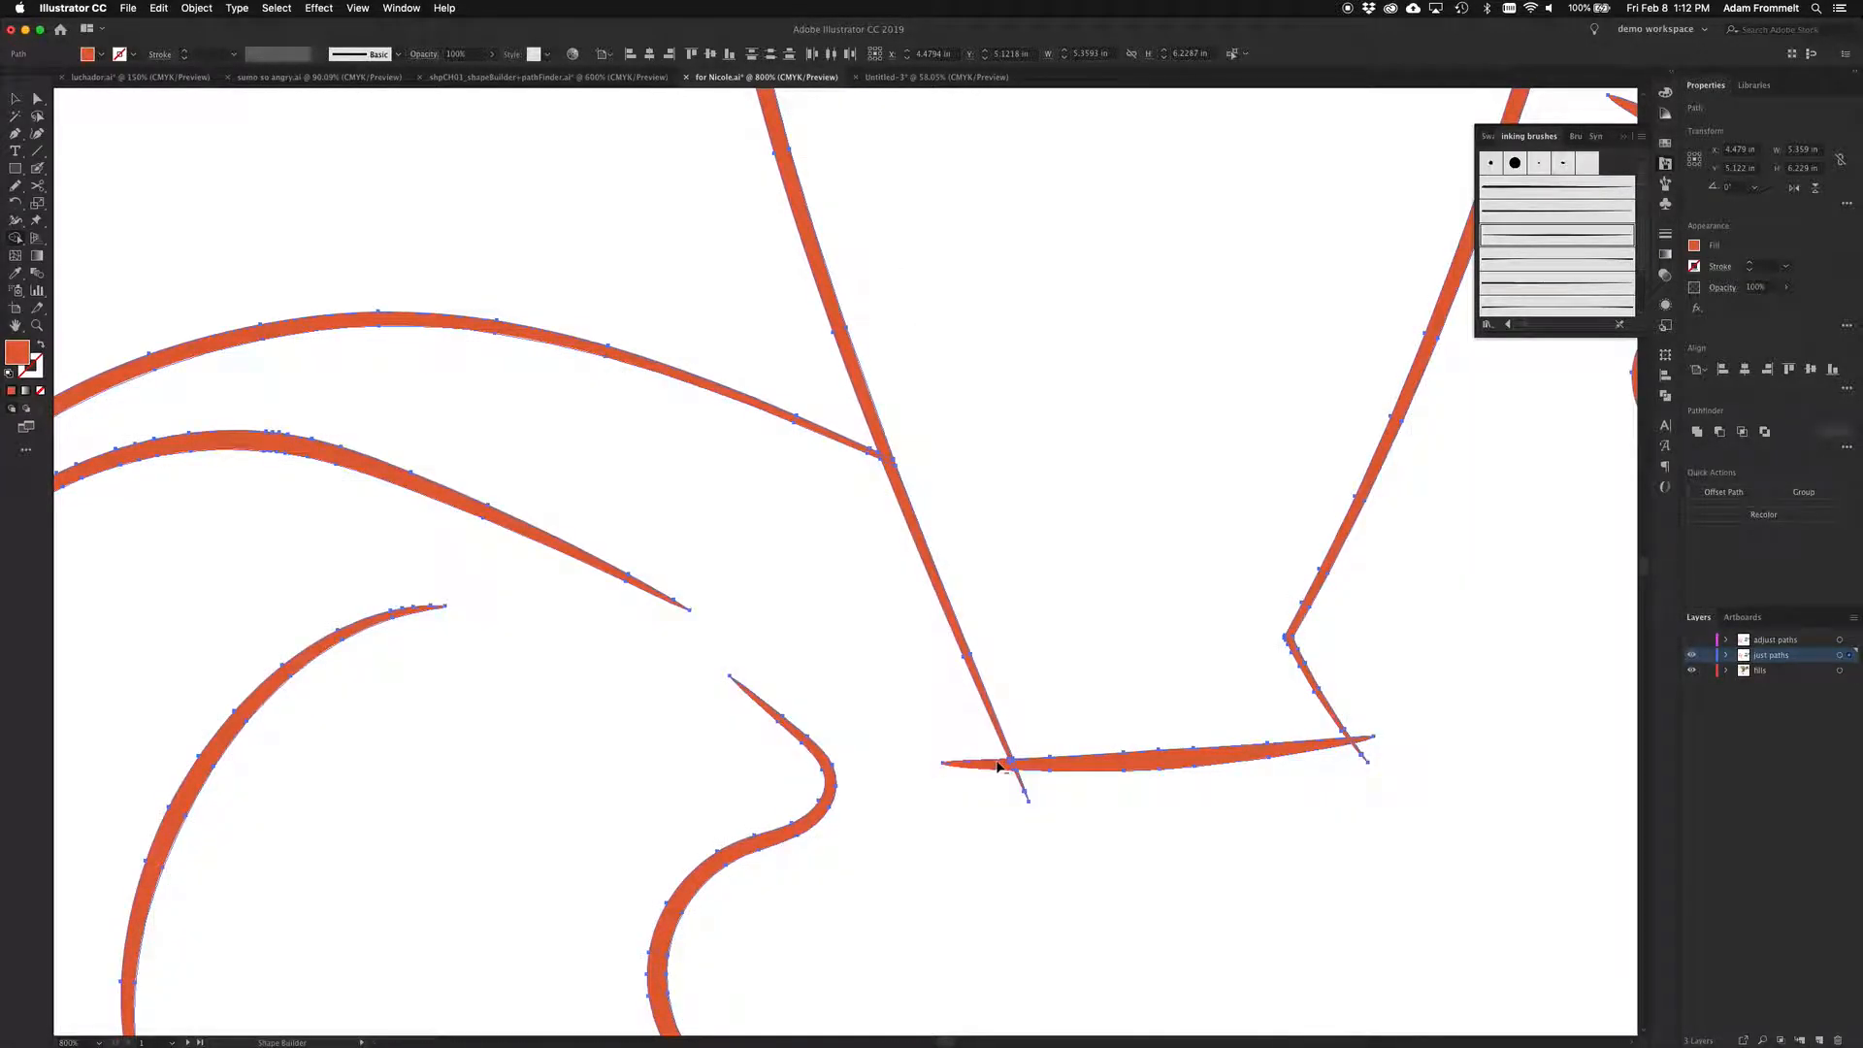
{"action": "left_click", "coordinate": [993, 766], "text": "alt"}
{"action": "left_click", "coordinate": [1020, 786], "text": "alt"}
{"action": "left_click", "coordinate": [1356, 749], "text": "alt"}
Trim both crossing stubs where the hair tuft meets the top outline of the hair
{"action": "scroll", "coordinate": [741, 278], "scroll_direction": "up", "scroll_amount": 3}
{"action": "scroll", "coordinate": [743, 282], "scroll_direction": "right", "scroll_amount": 5}
{"action": "scroll", "coordinate": [743, 282], "scroll_direction": "up", "scroll_amount": 15}
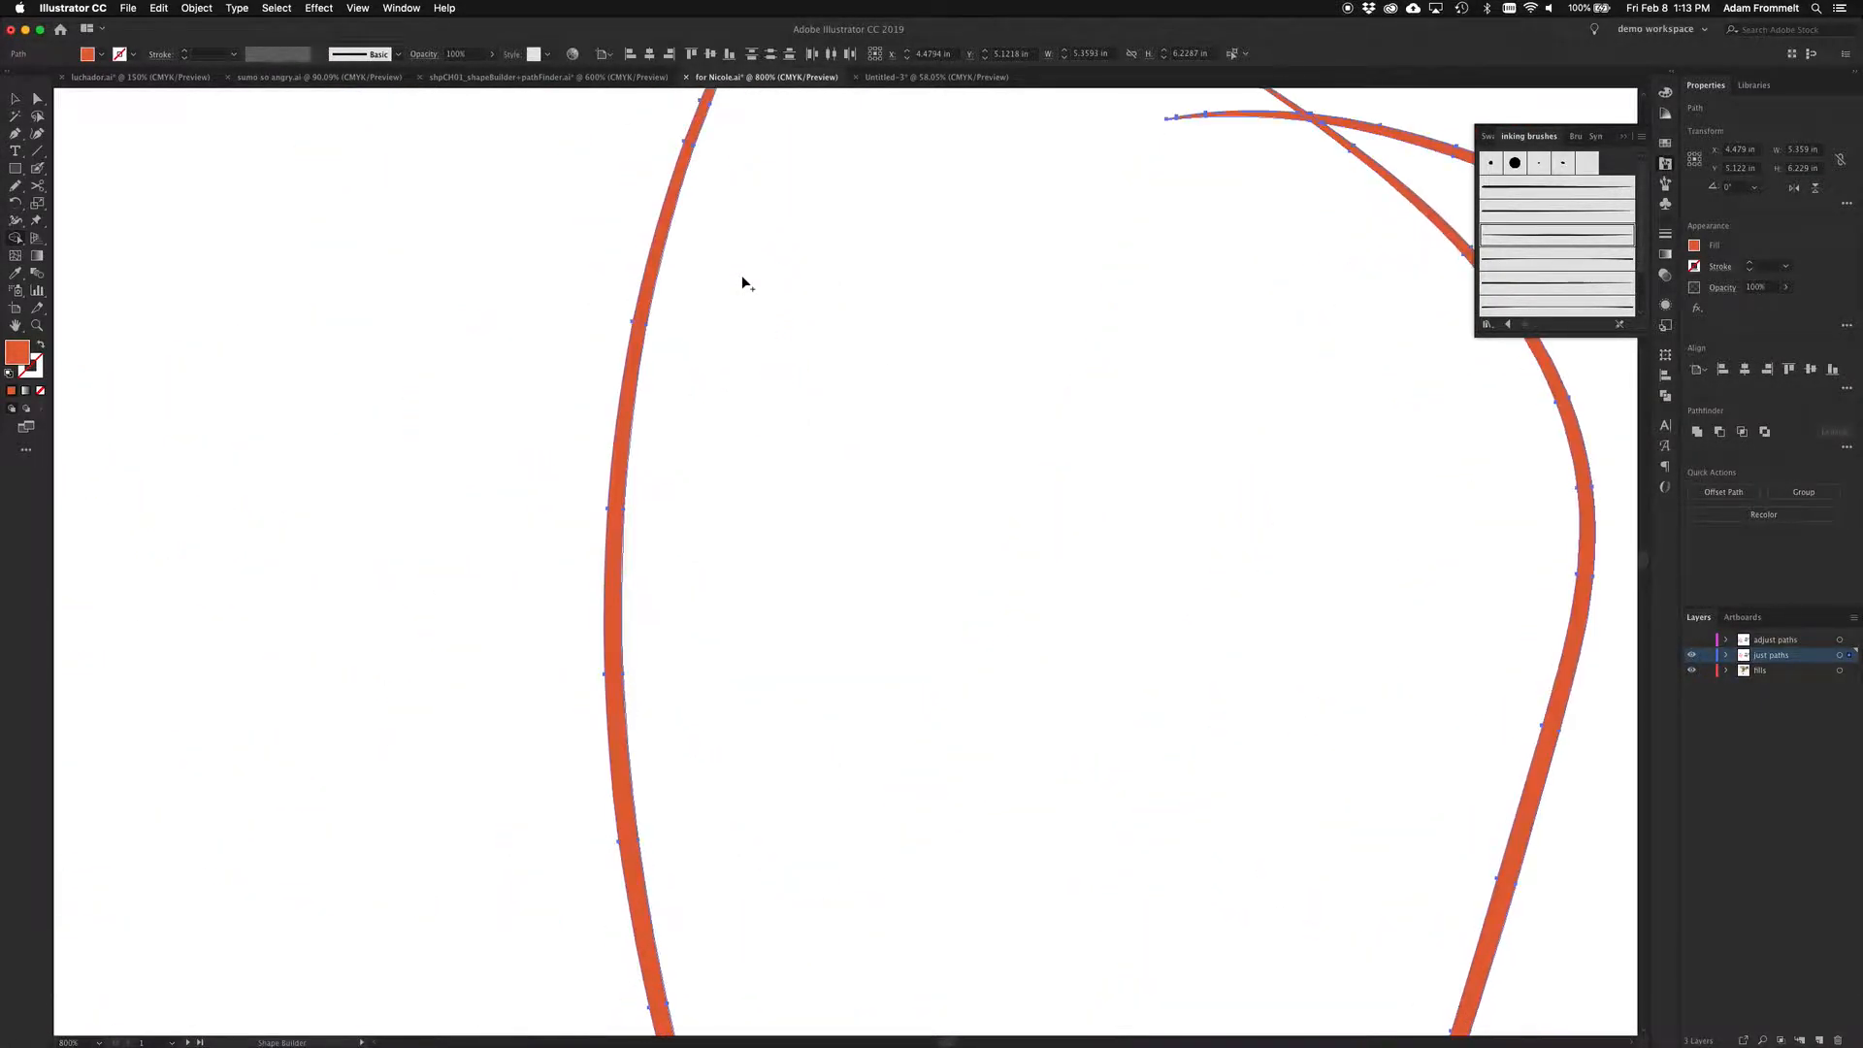
{"action": "scroll", "coordinate": [741, 281], "scroll_direction": "right", "scroll_amount": 3}
{"action": "scroll", "coordinate": [741, 282], "scroll_direction": "up", "scroll_amount": 11}
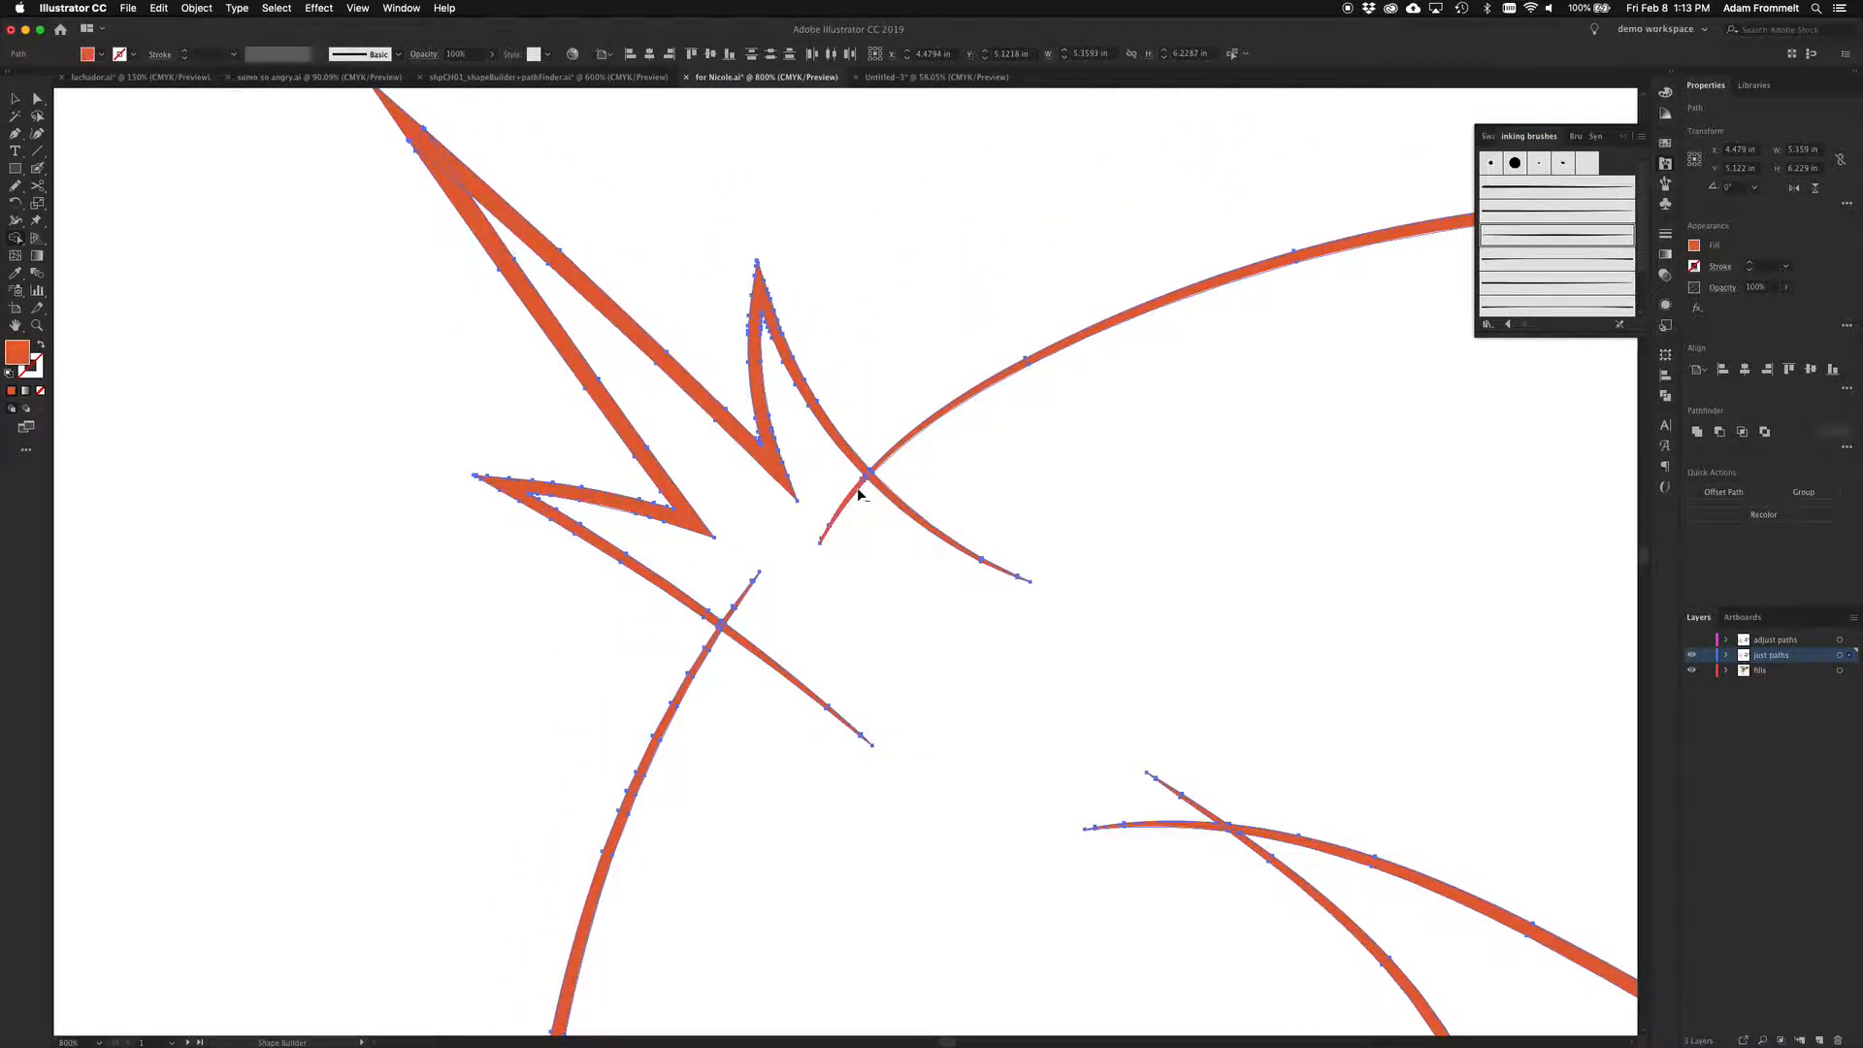
{"action": "left_click", "coordinate": [859, 495], "text": "alt"}
{"action": "left_click", "coordinate": [890, 500], "text": "alt"}
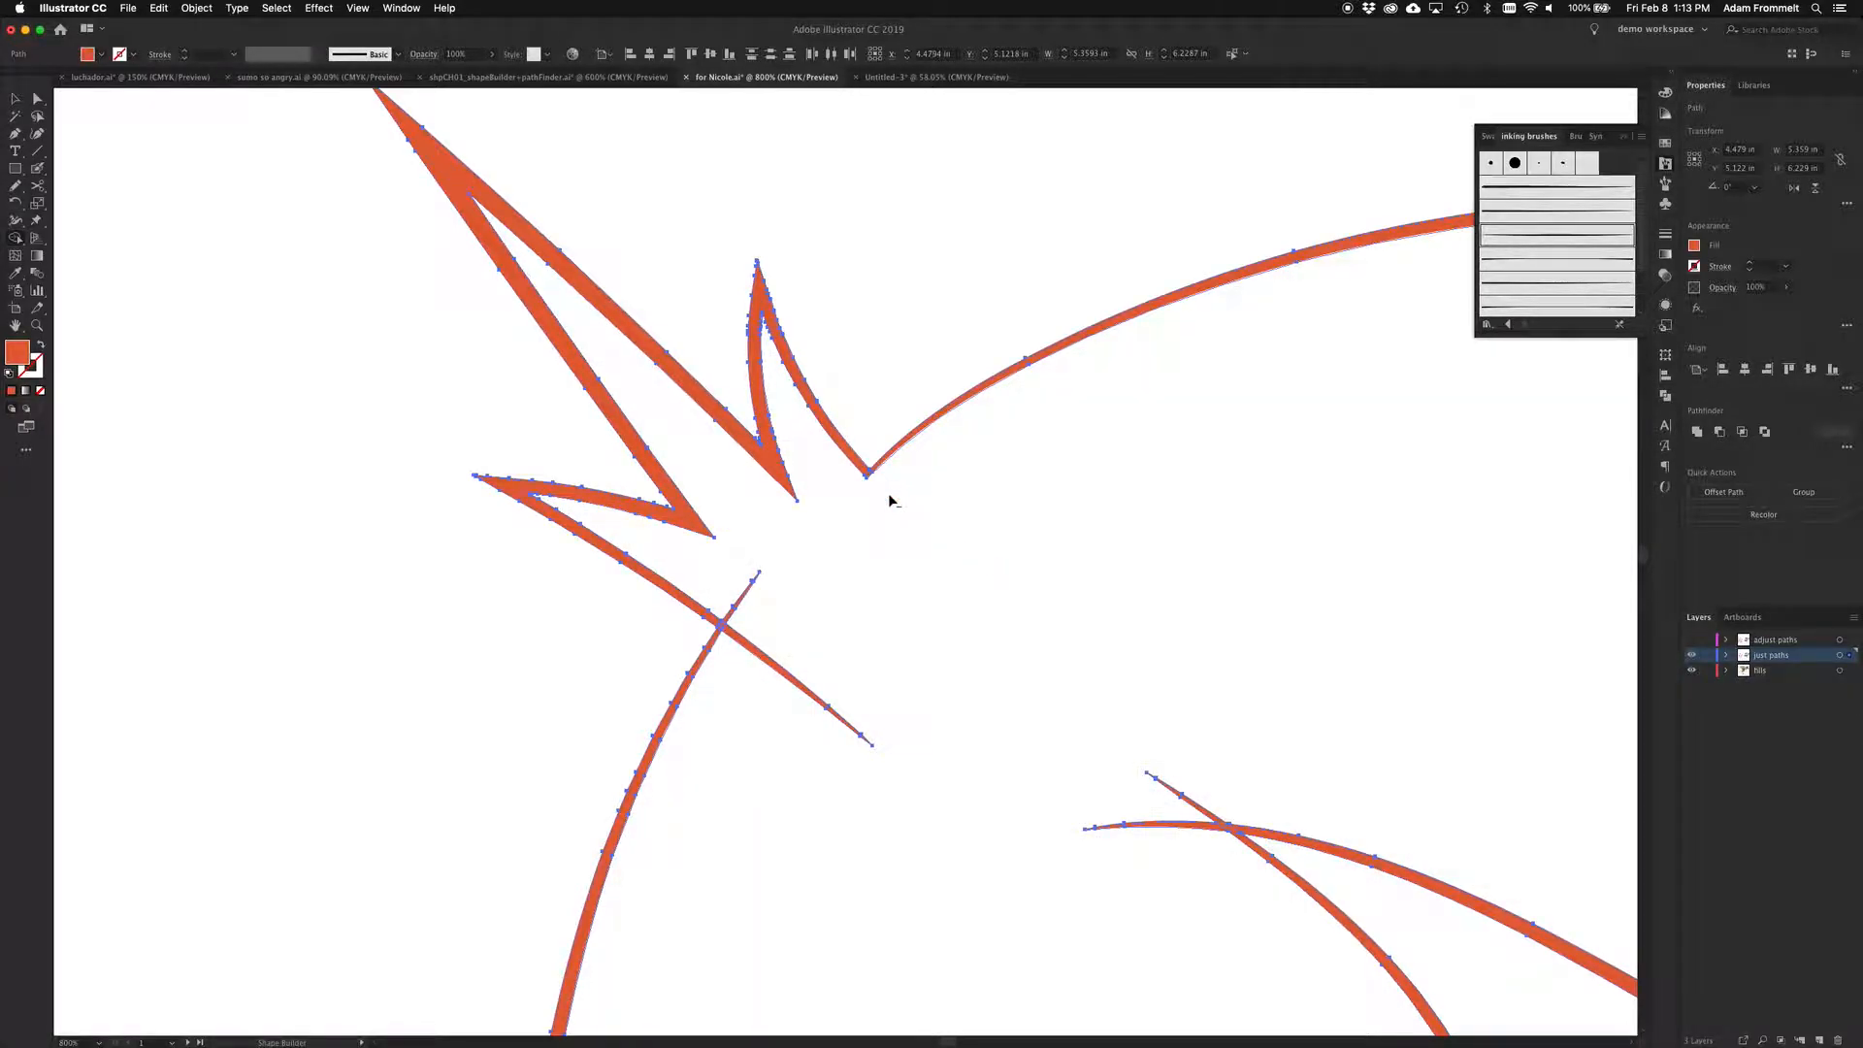
Trim the stubs where the tuft meets the back hair line and where the two inner hair lines cross at the parting
{"action": "left_click", "coordinate": [731, 615], "text": "alt"}
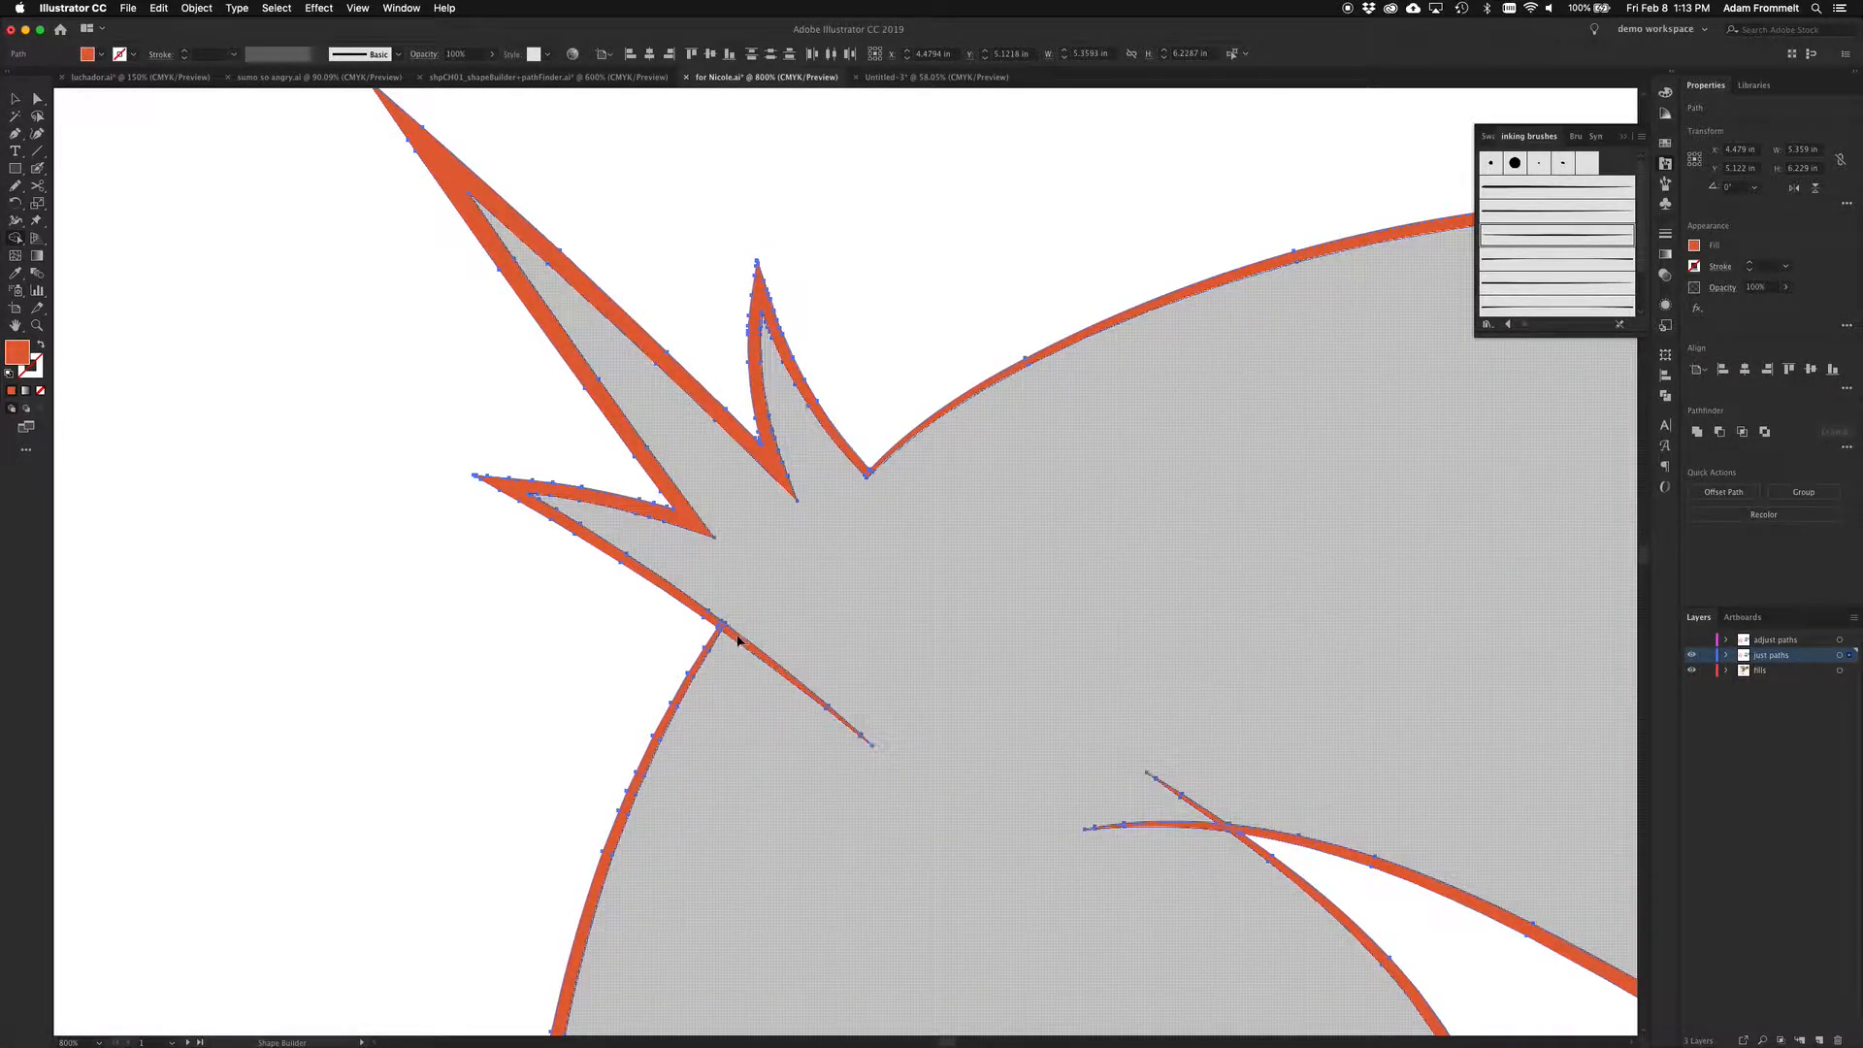
{"action": "left_click", "coordinate": [741, 637], "text": "alt"}
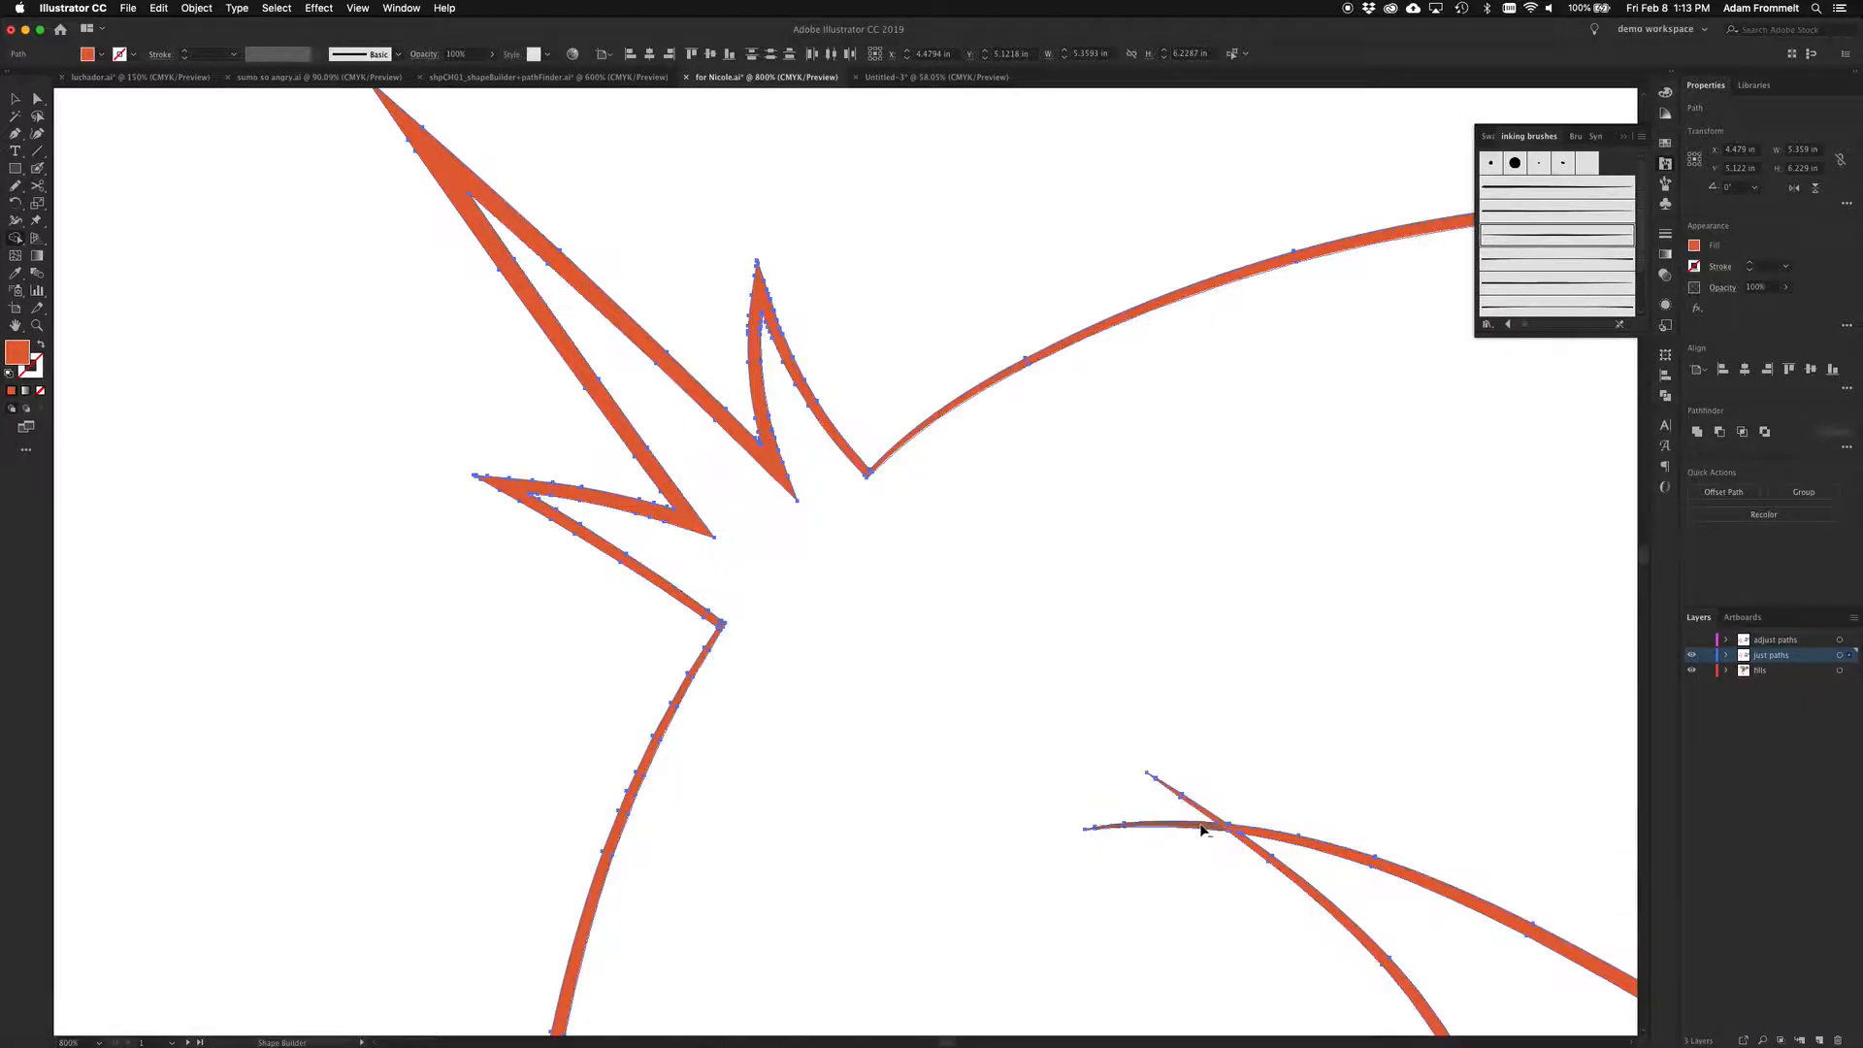
{"action": "left_click", "coordinate": [1202, 825], "text": "alt"}
{"action": "left_click", "coordinate": [1203, 811], "text": "alt"}
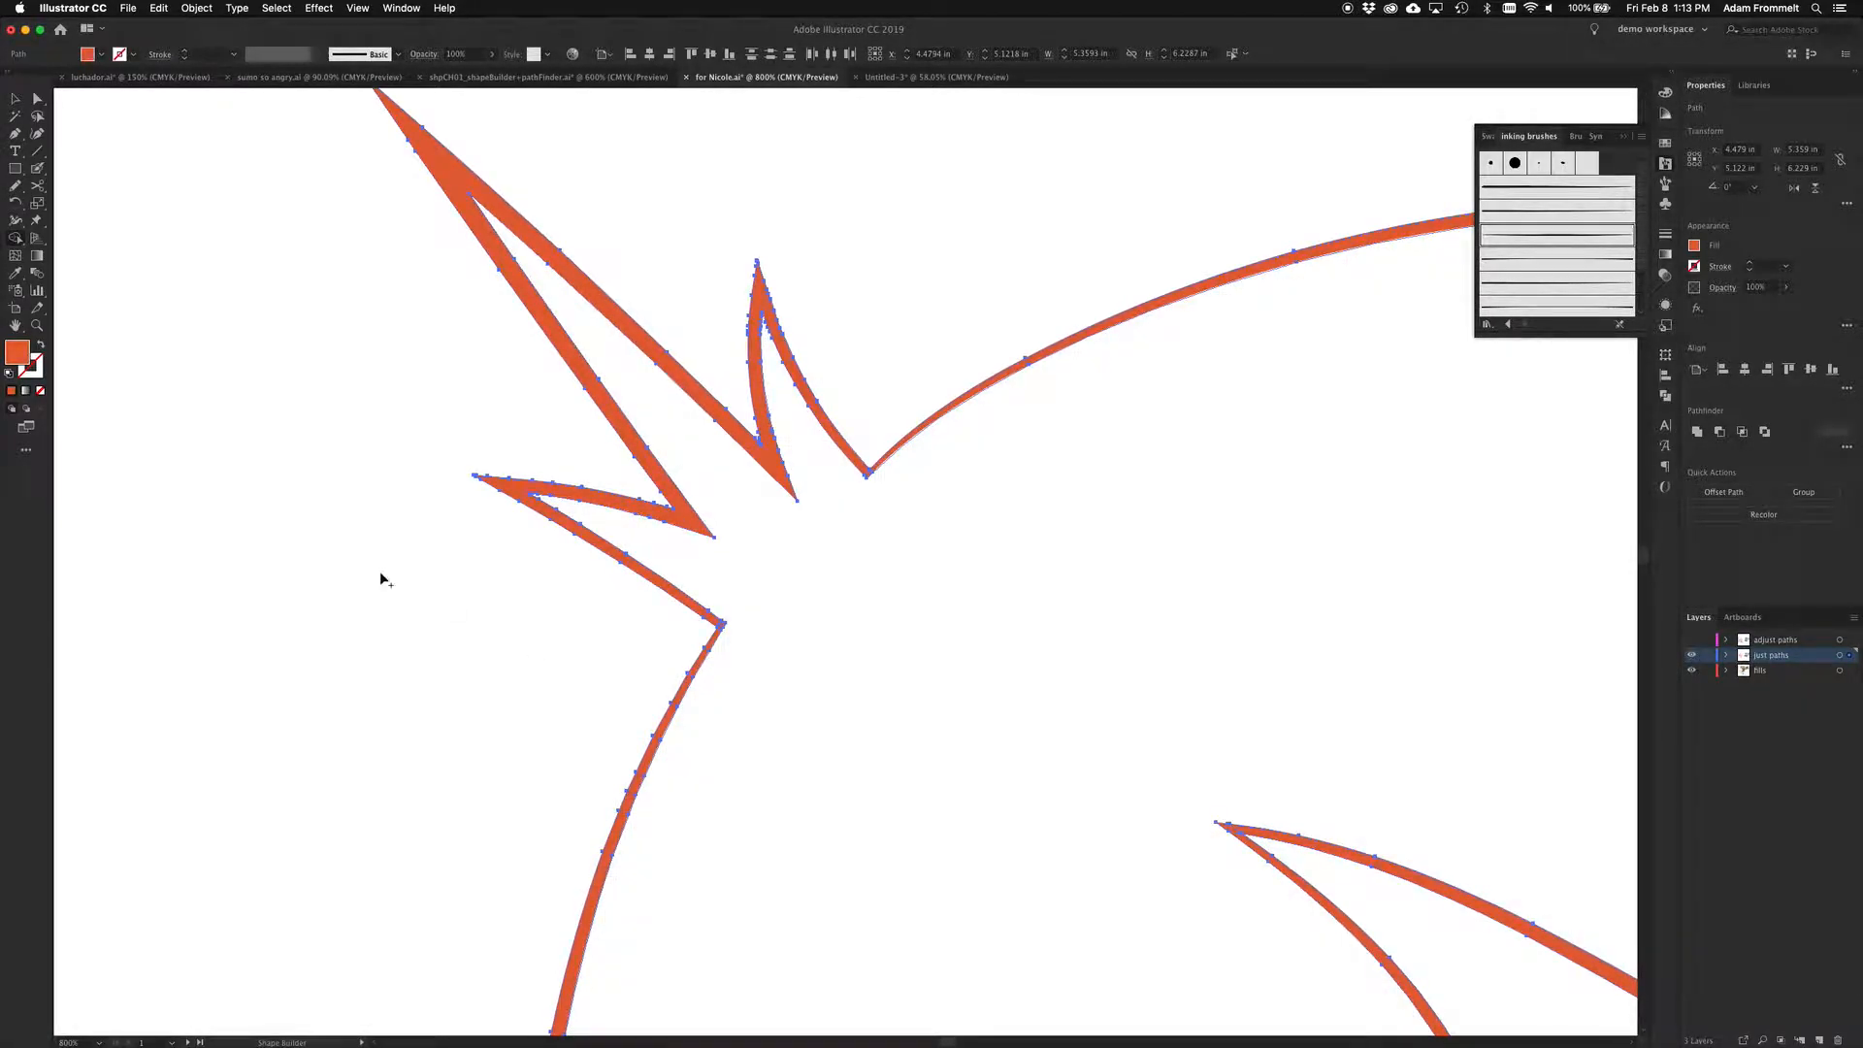
Unite all the trimmed face shapes with Pathfinder and select the resulting line-art group
{"action": "key", "text": "super+0"}
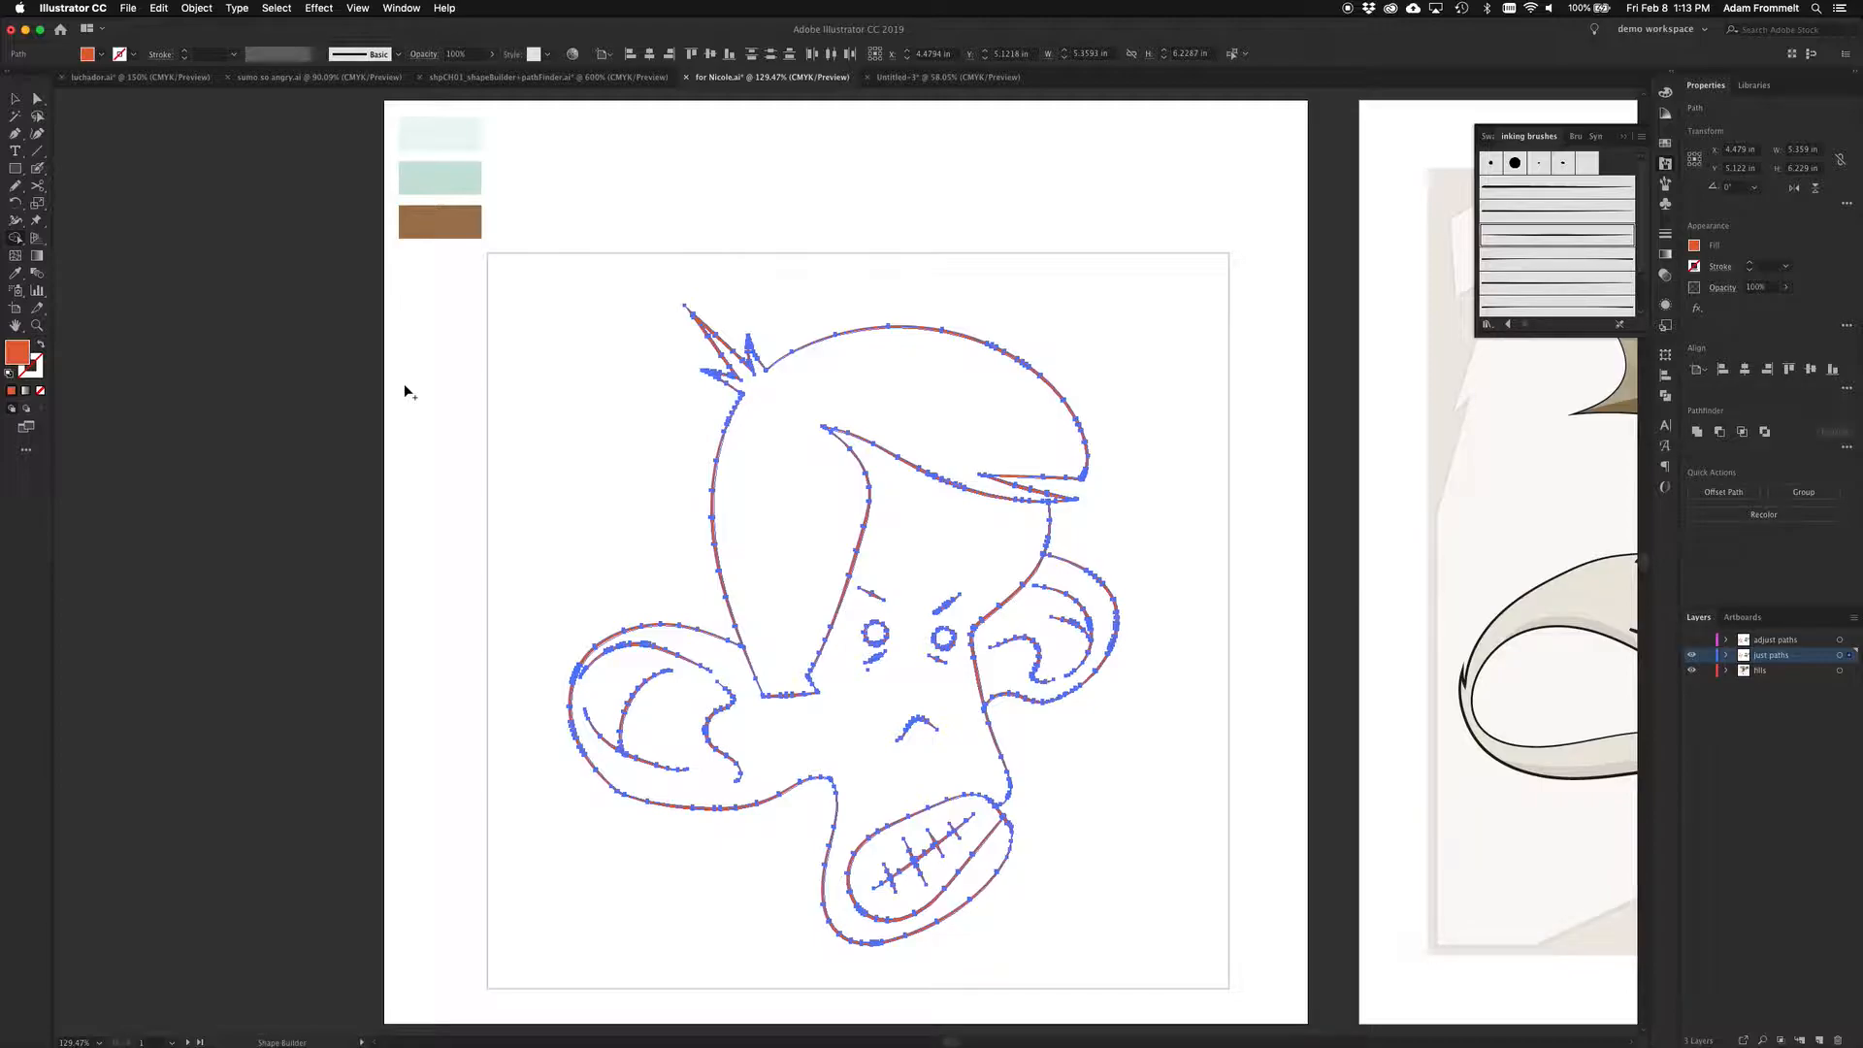
{"action": "key", "text": "v"}
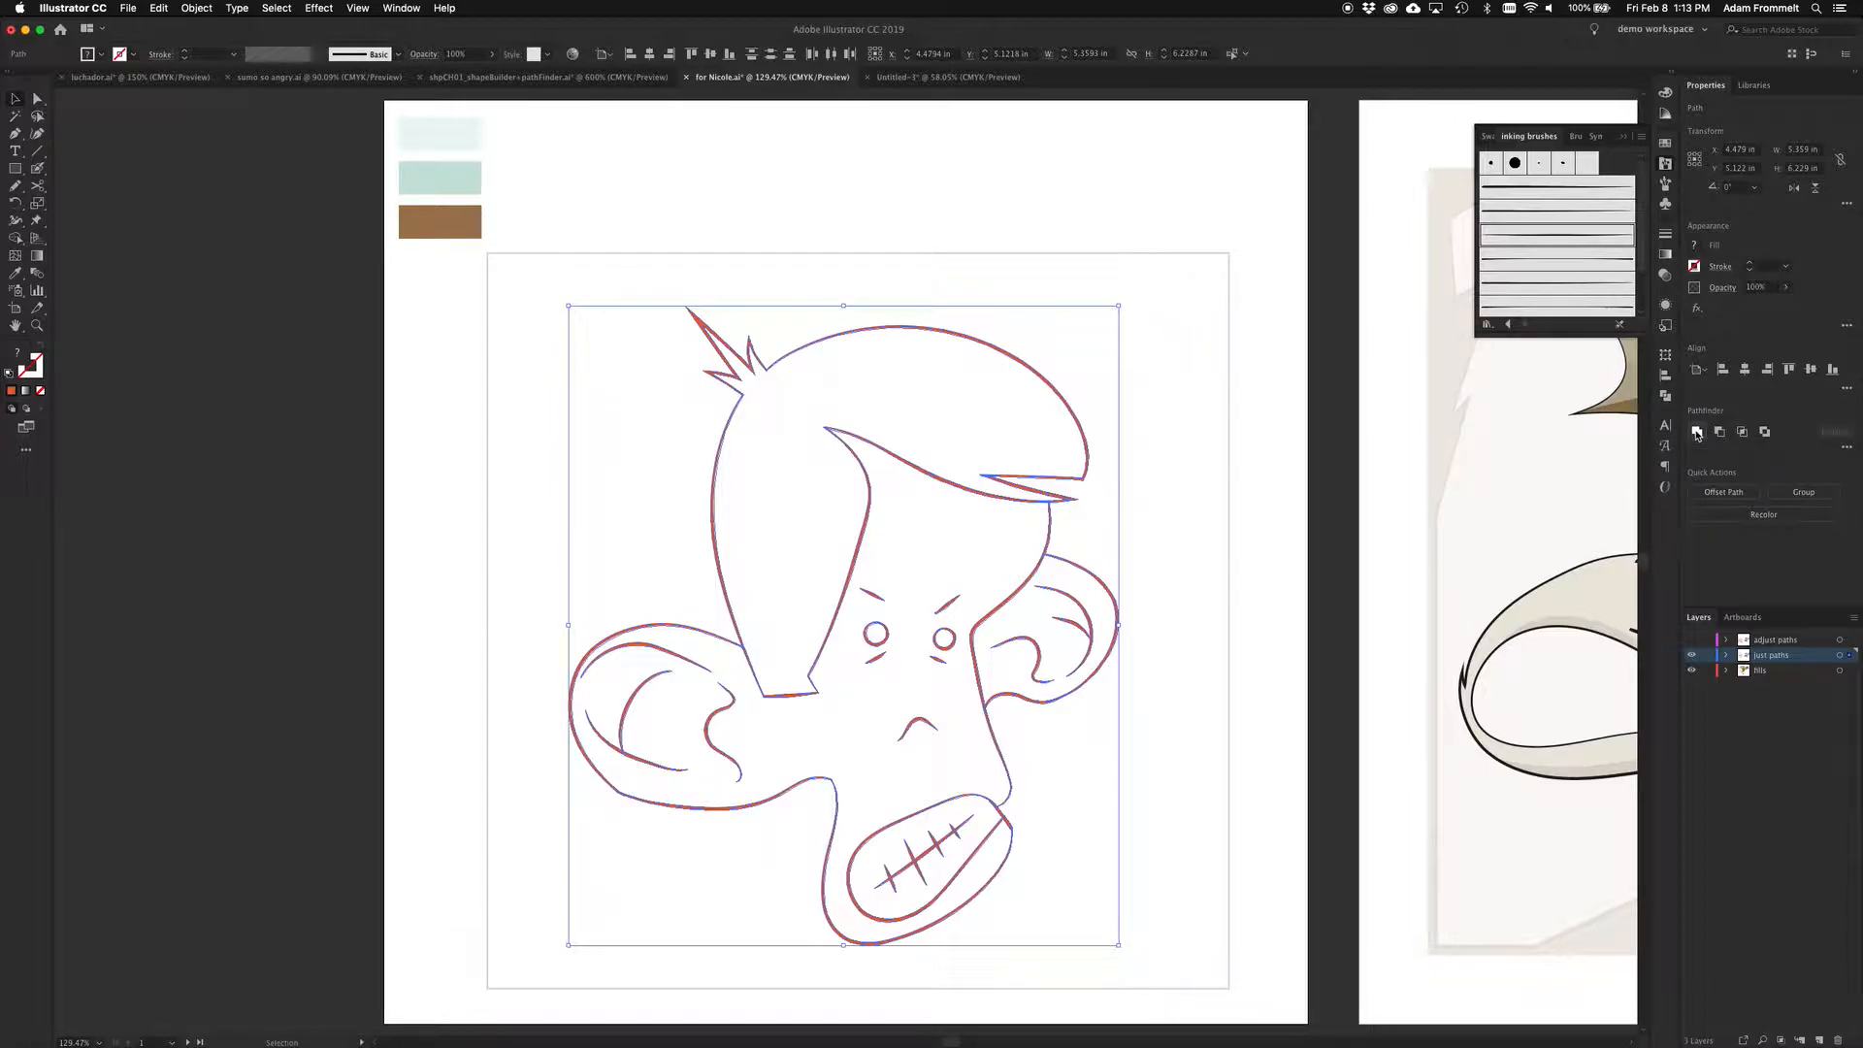
{"action": "left_click", "coordinate": [1696, 432]}
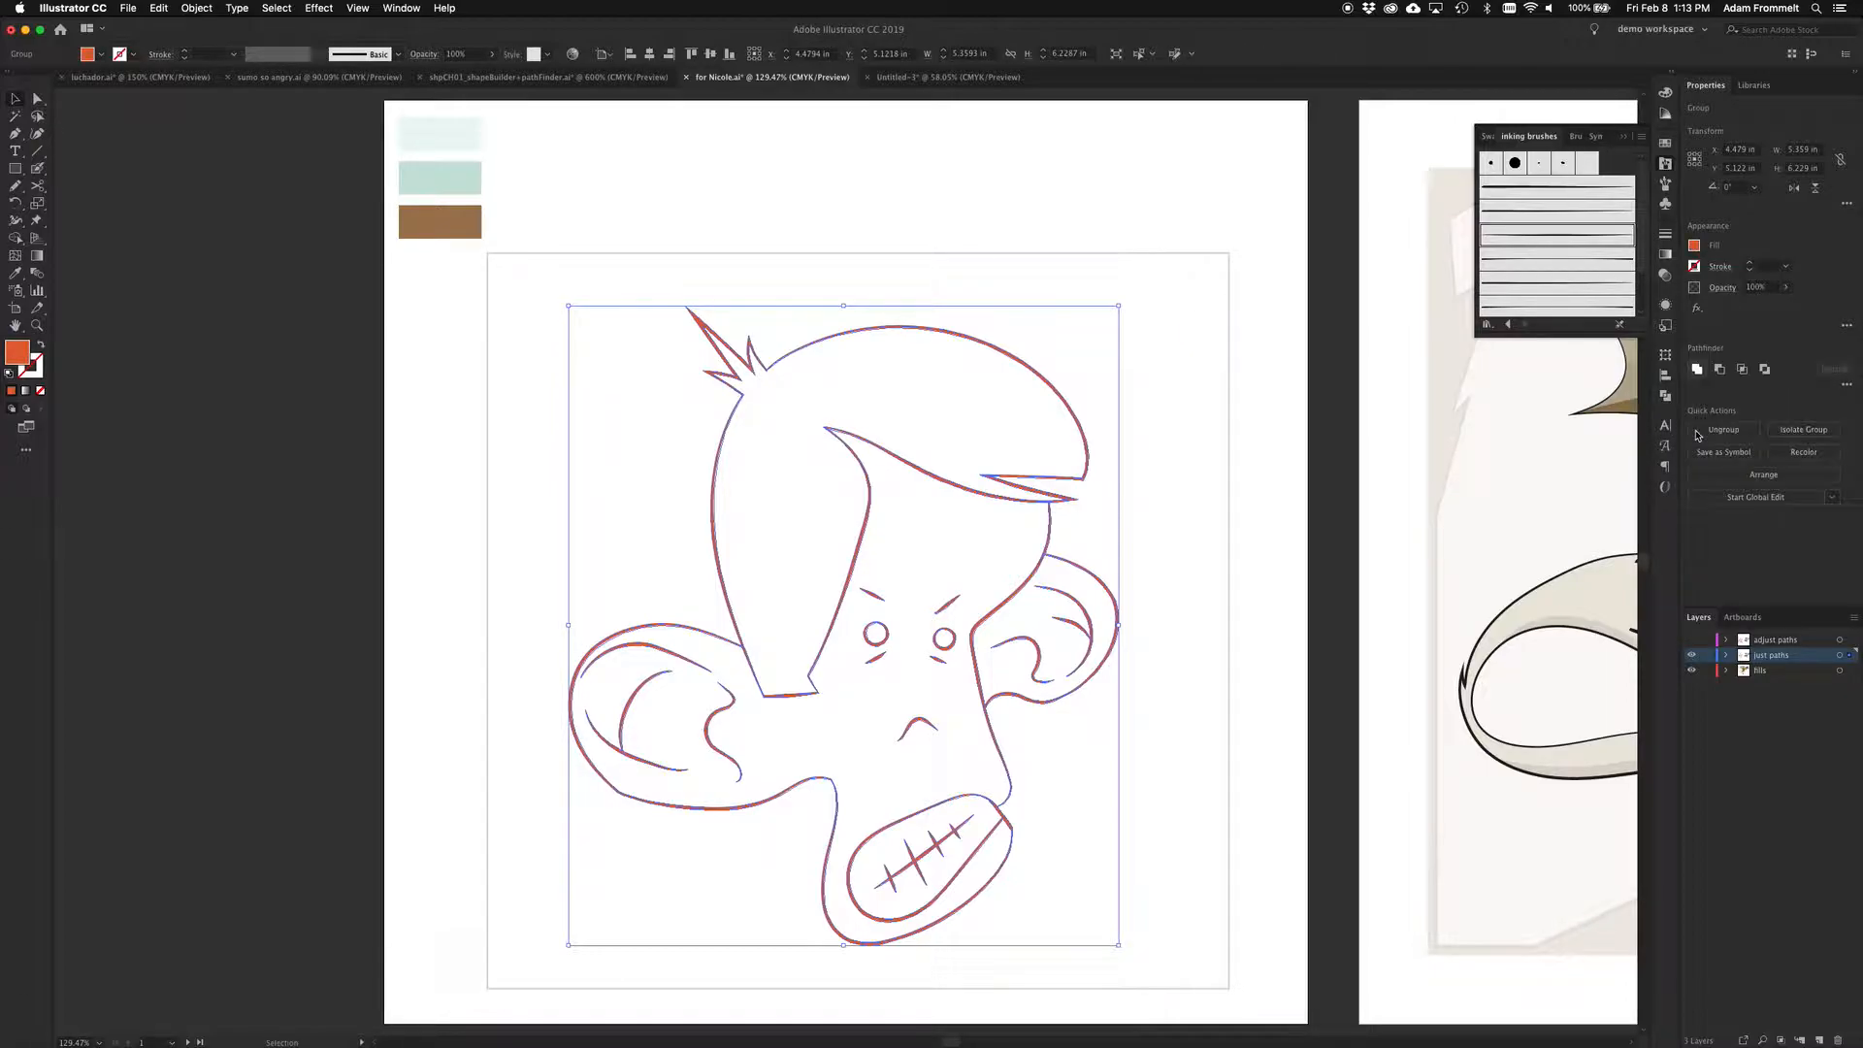
{"action": "left_click", "coordinate": [421, 448]}
{"action": "left_click", "coordinate": [726, 367]}
{"action": "left_click", "coordinate": [1665, 395]}
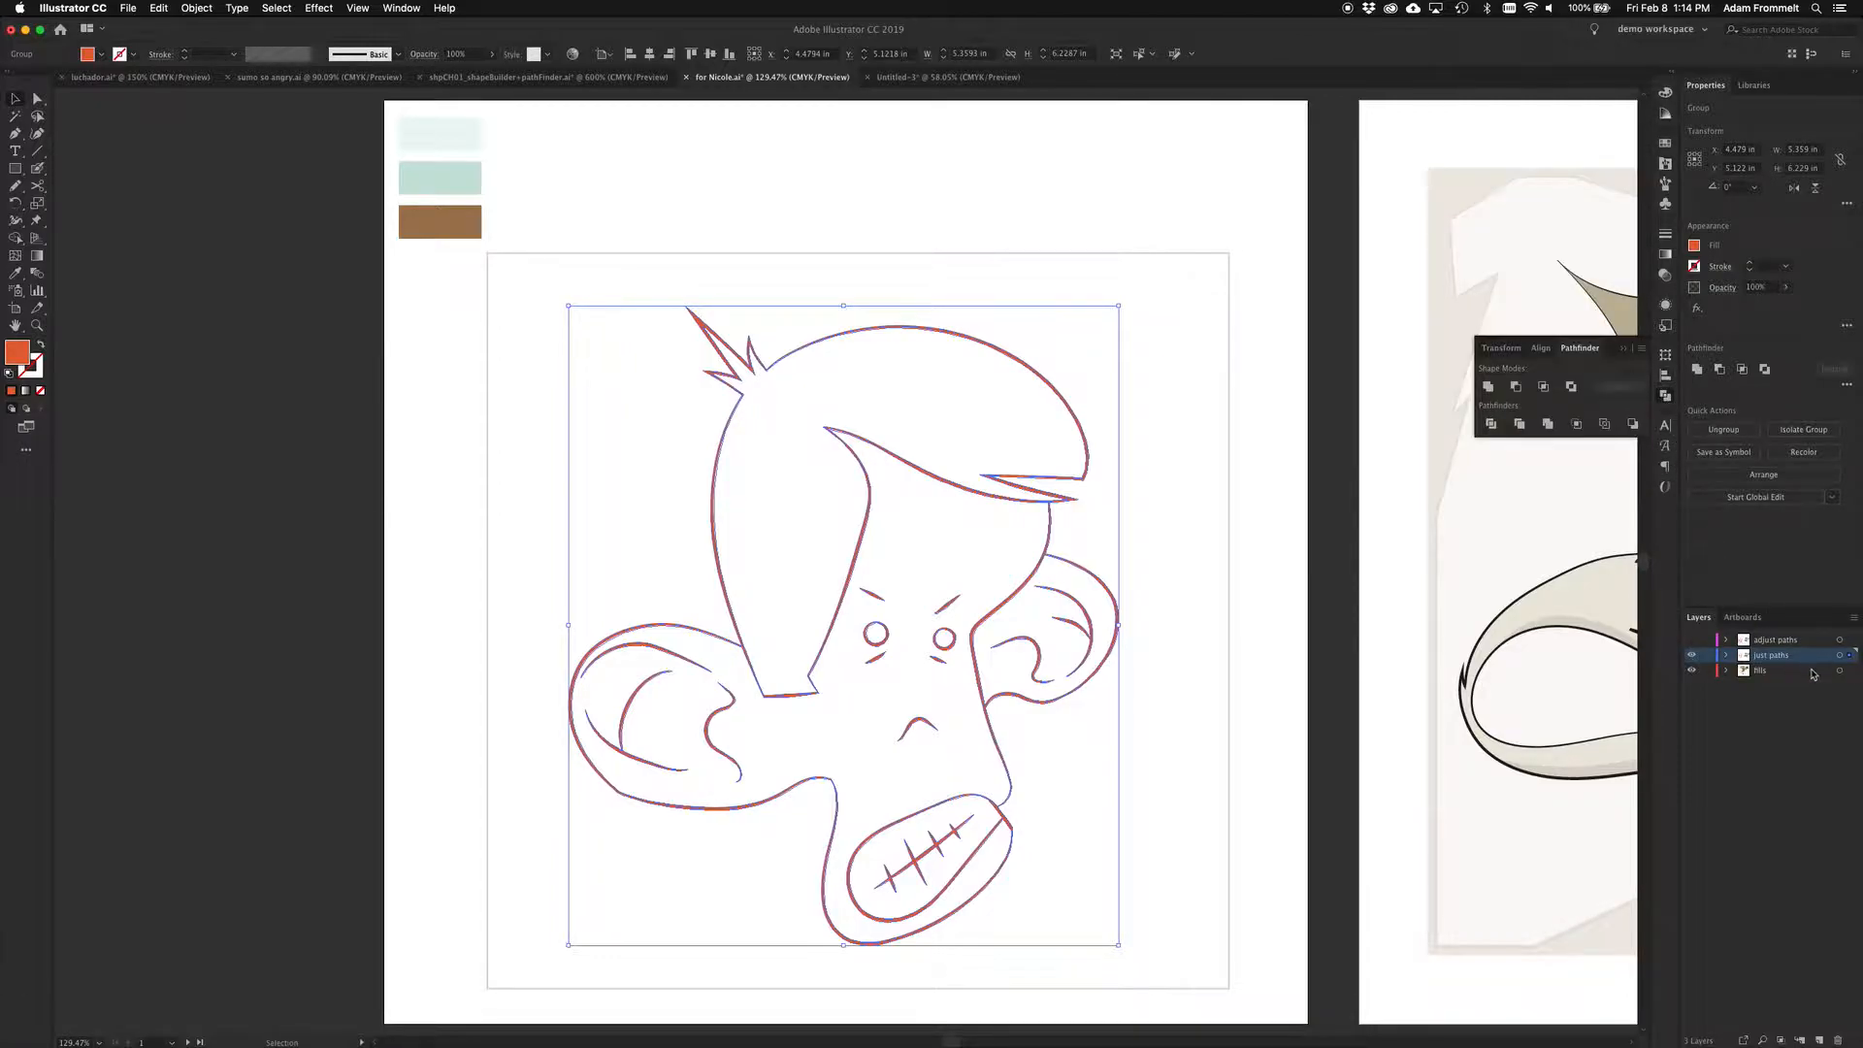
{"action": "left_click", "coordinate": [1623, 351]}
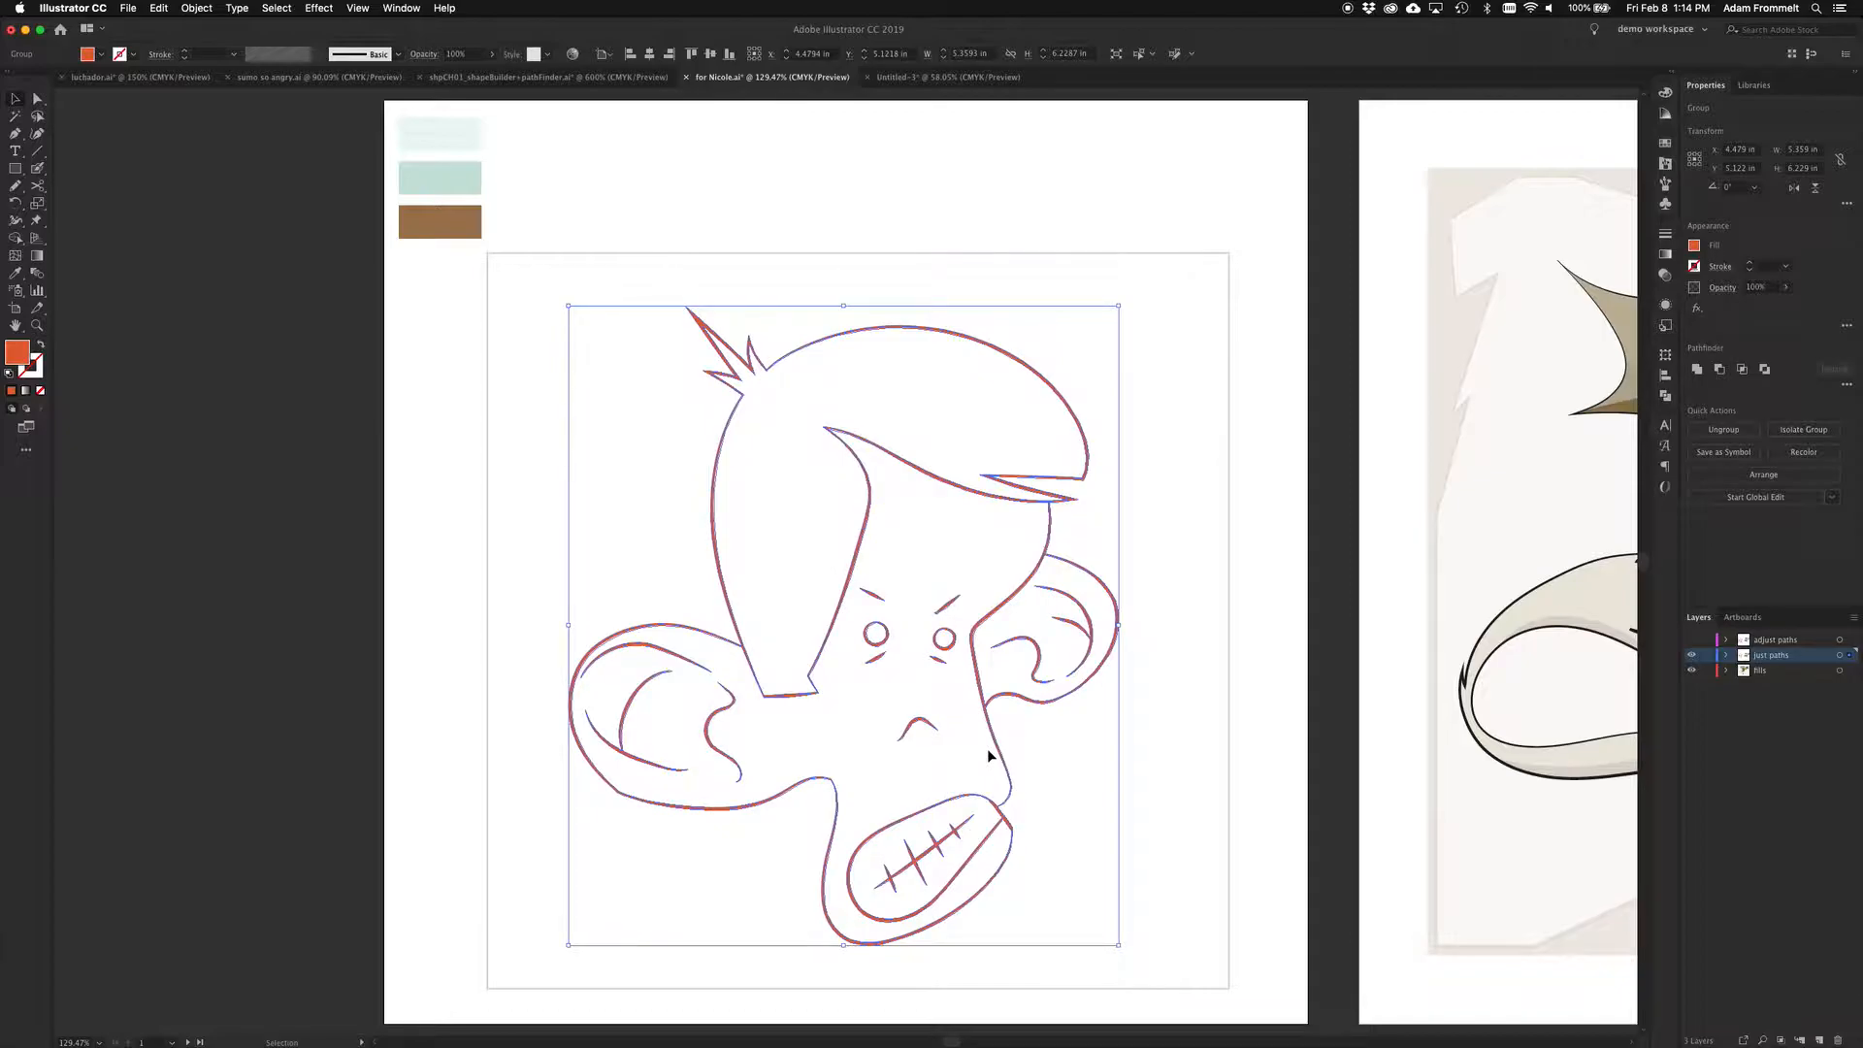
Paste a copy of the line art in place on a new layer named "final lines", hiding the "just paths" layer
{"action": "left_click", "coordinate": [1819, 1039]}
{"action": "double_click", "coordinate": [1762, 656]}
{"action": "type", "text": "final lines"}
{"action": "key", "text": "Return"}
{"action": "left_click", "coordinate": [1692, 670]}
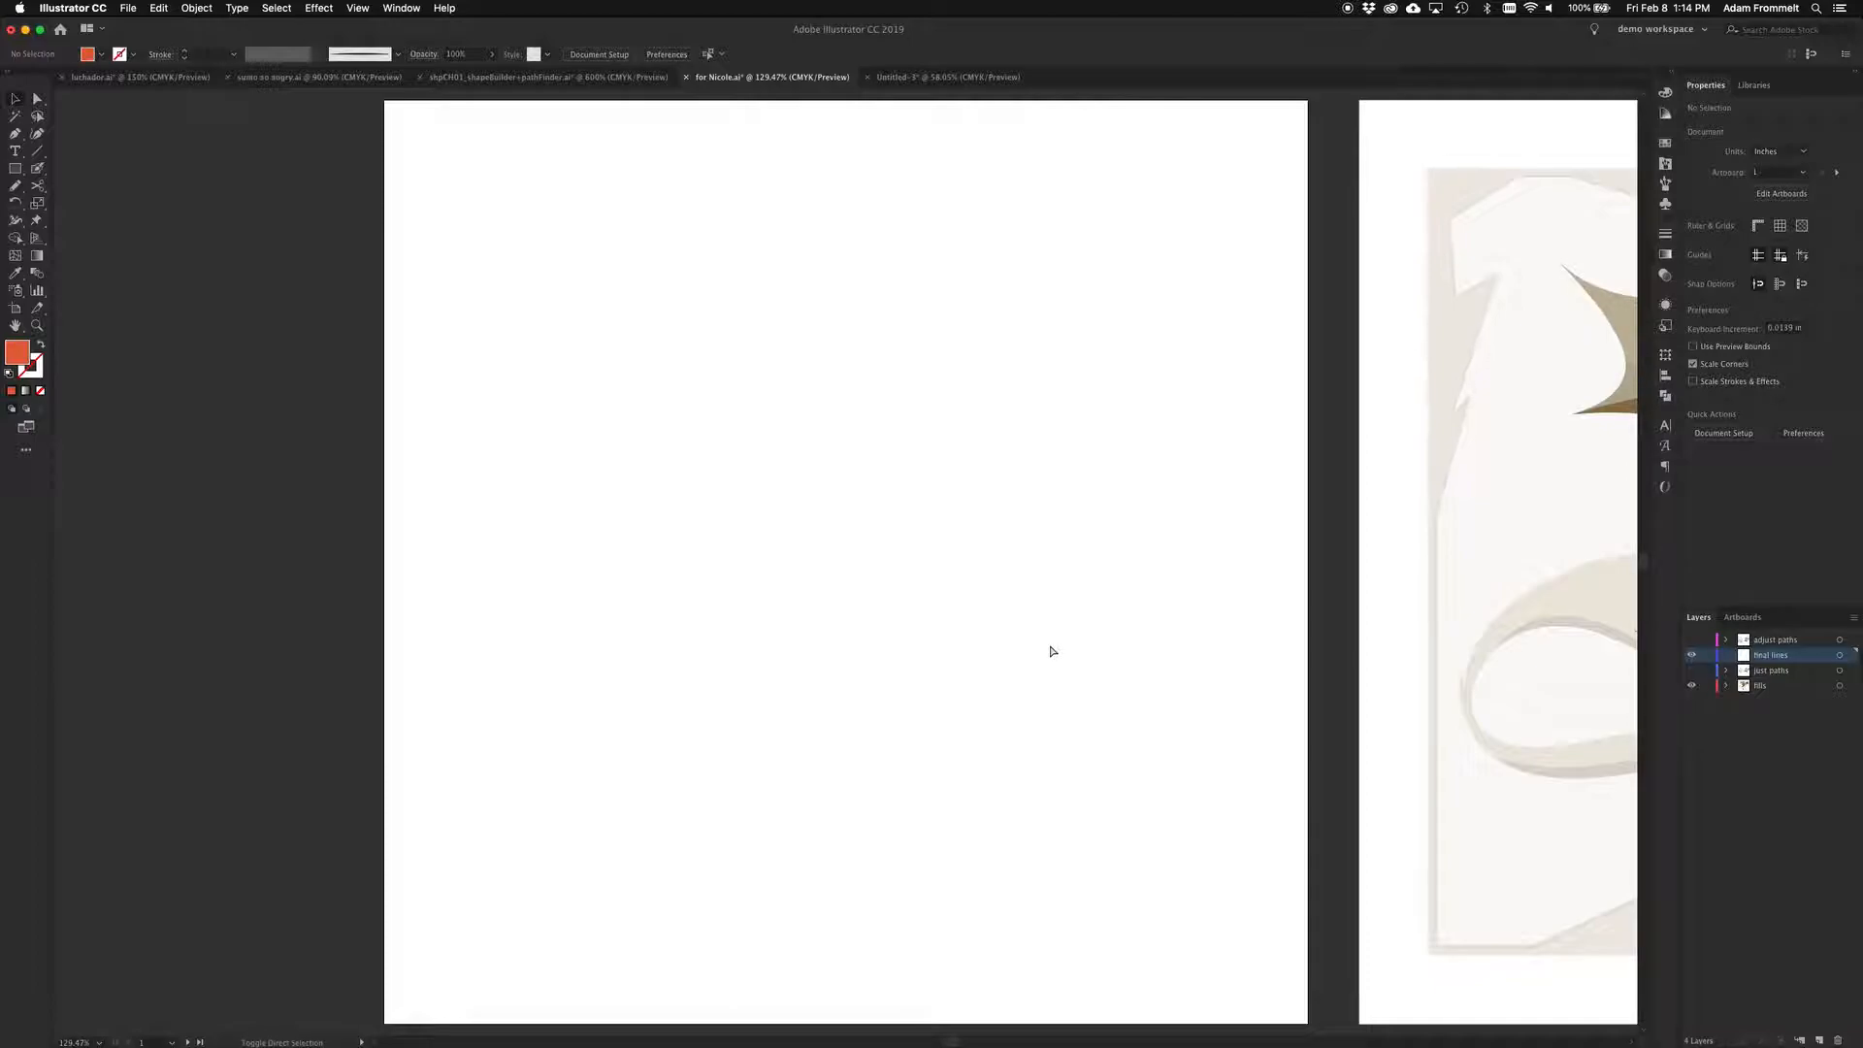
{"action": "key", "text": "super+a"}
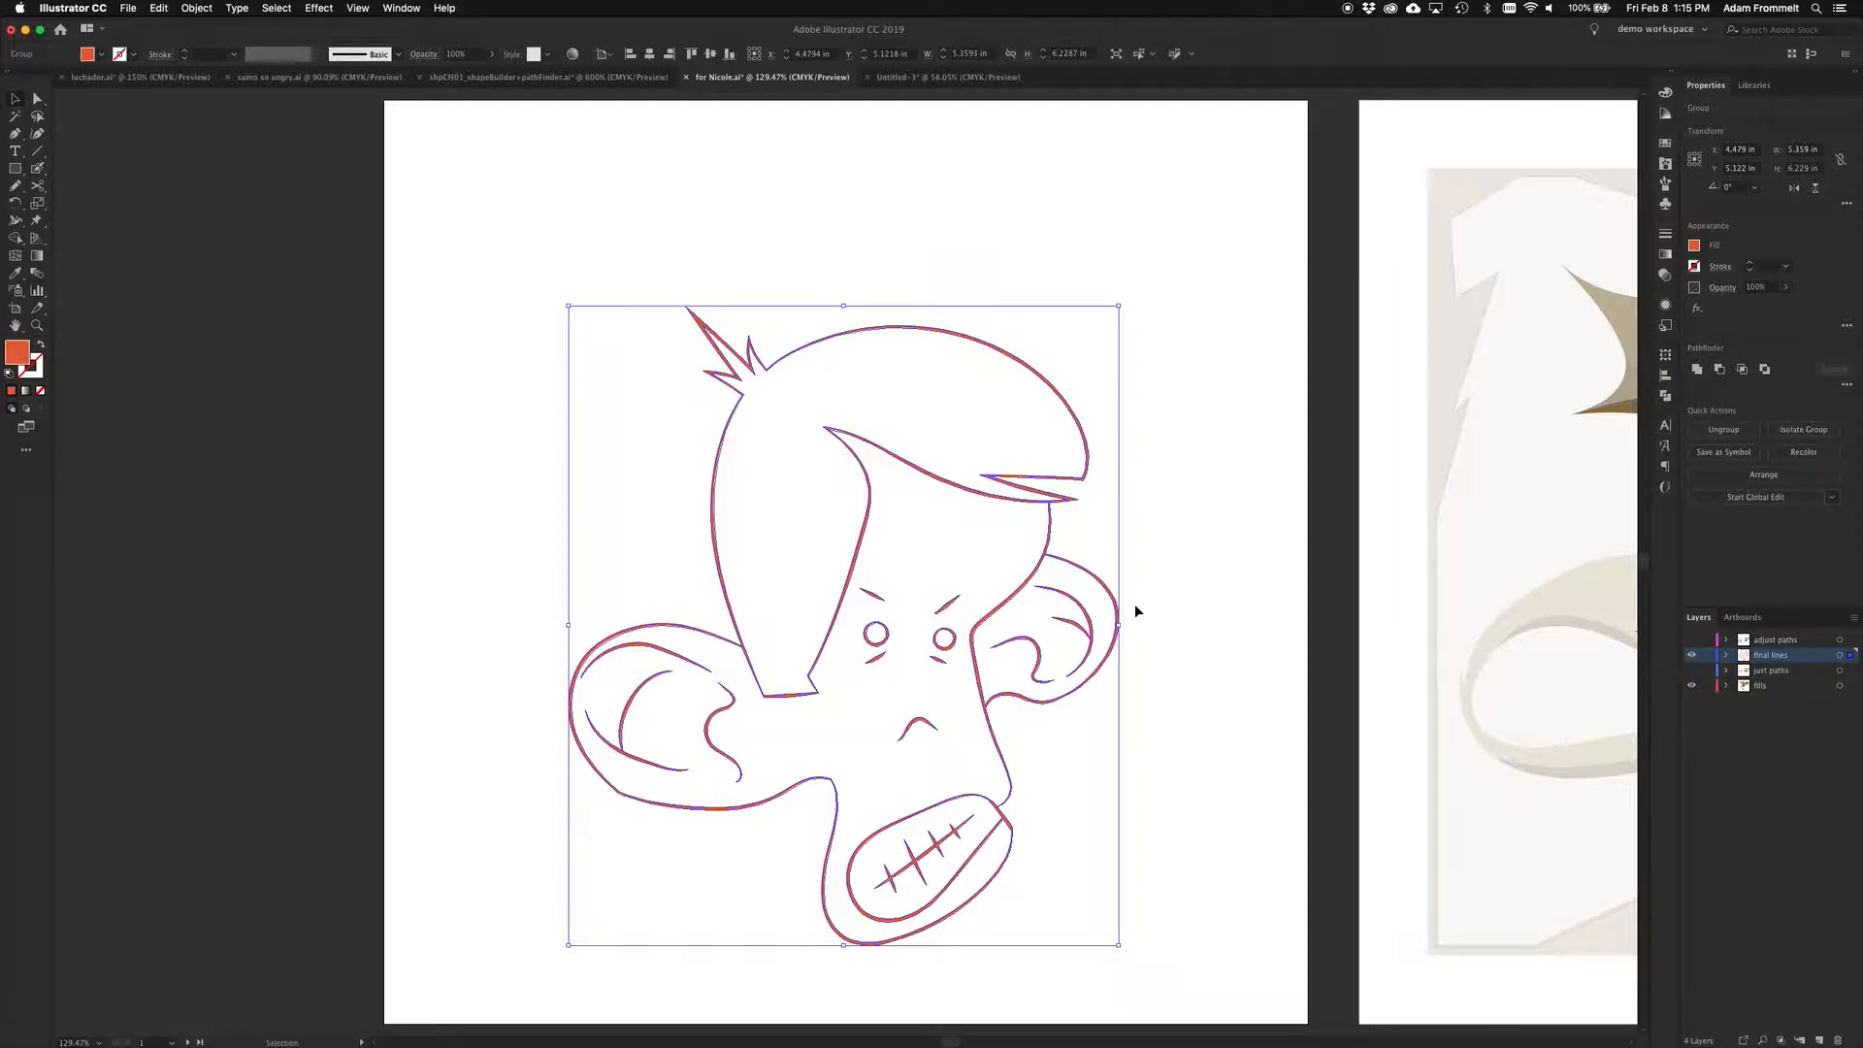
Fill the copied line art with the black swatch
{"action": "left_click", "coordinate": [101, 58]}
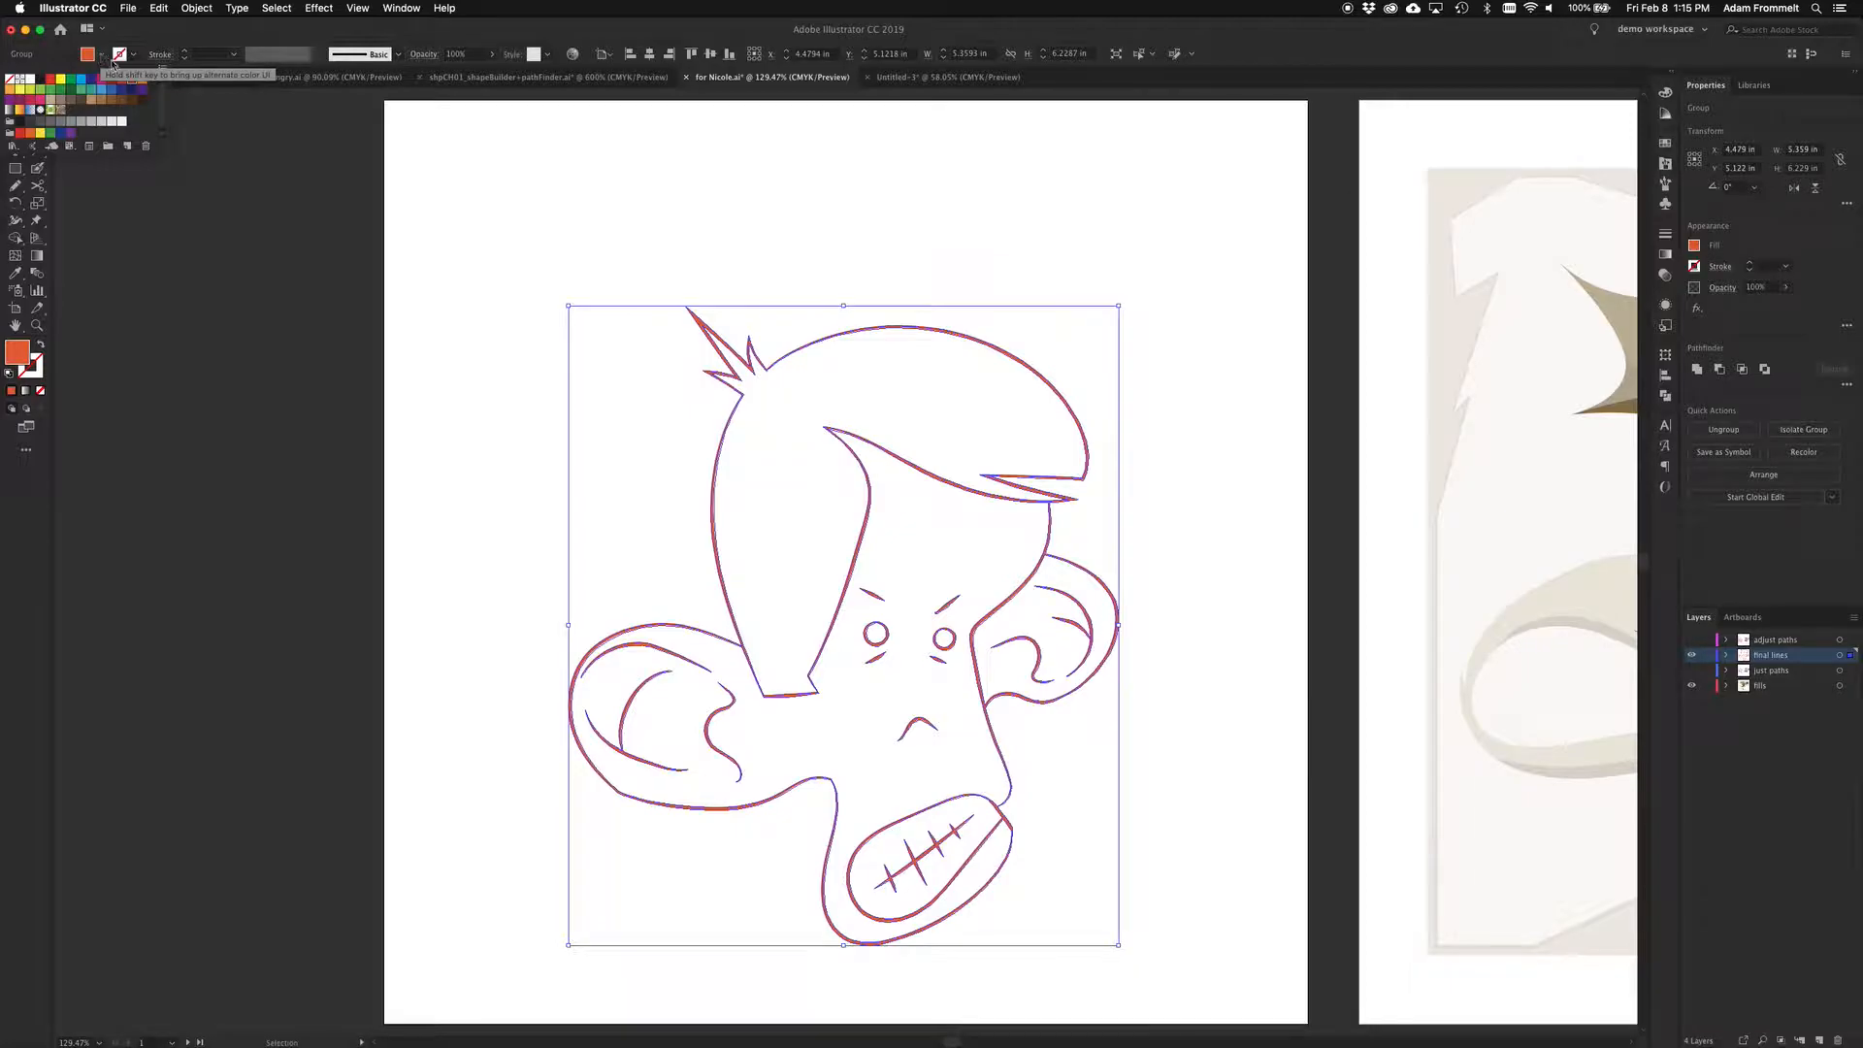
{"action": "left_click", "coordinate": [40, 79]}
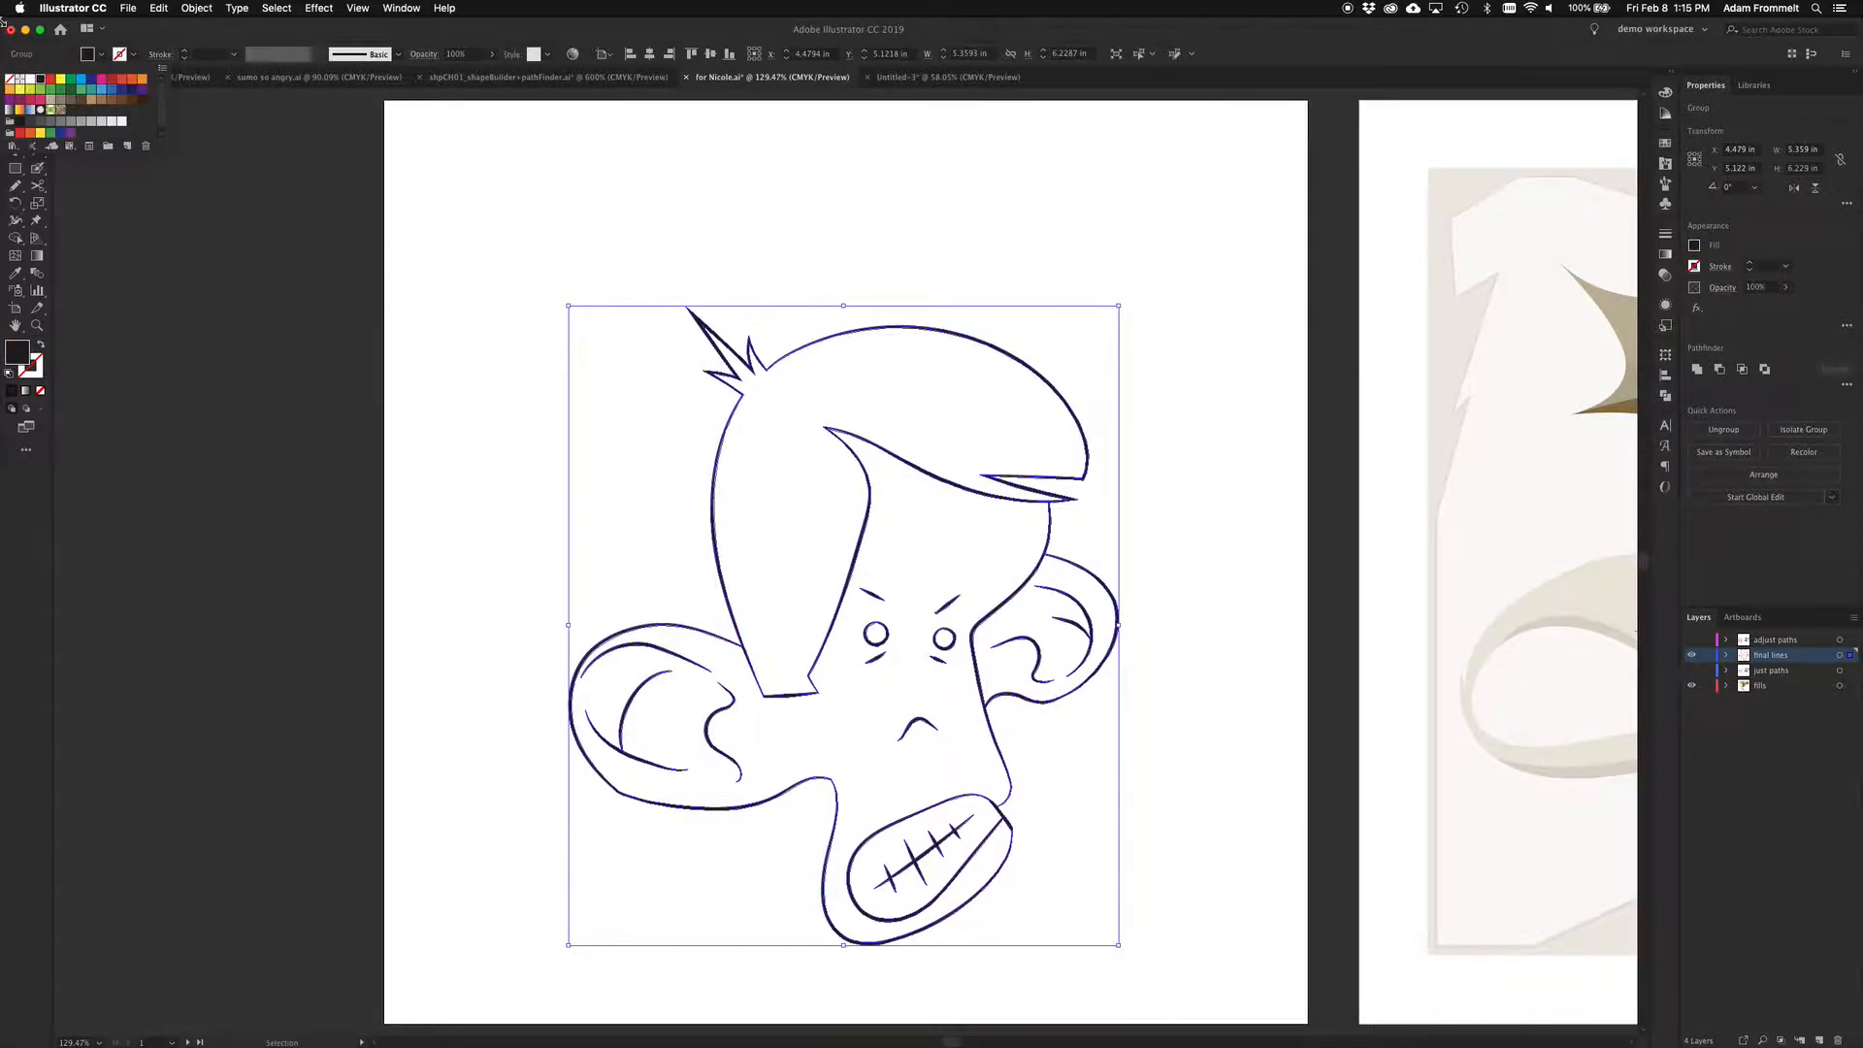
{"action": "left_click", "coordinate": [91, 61]}
{"action": "left_click", "coordinate": [91, 60]}
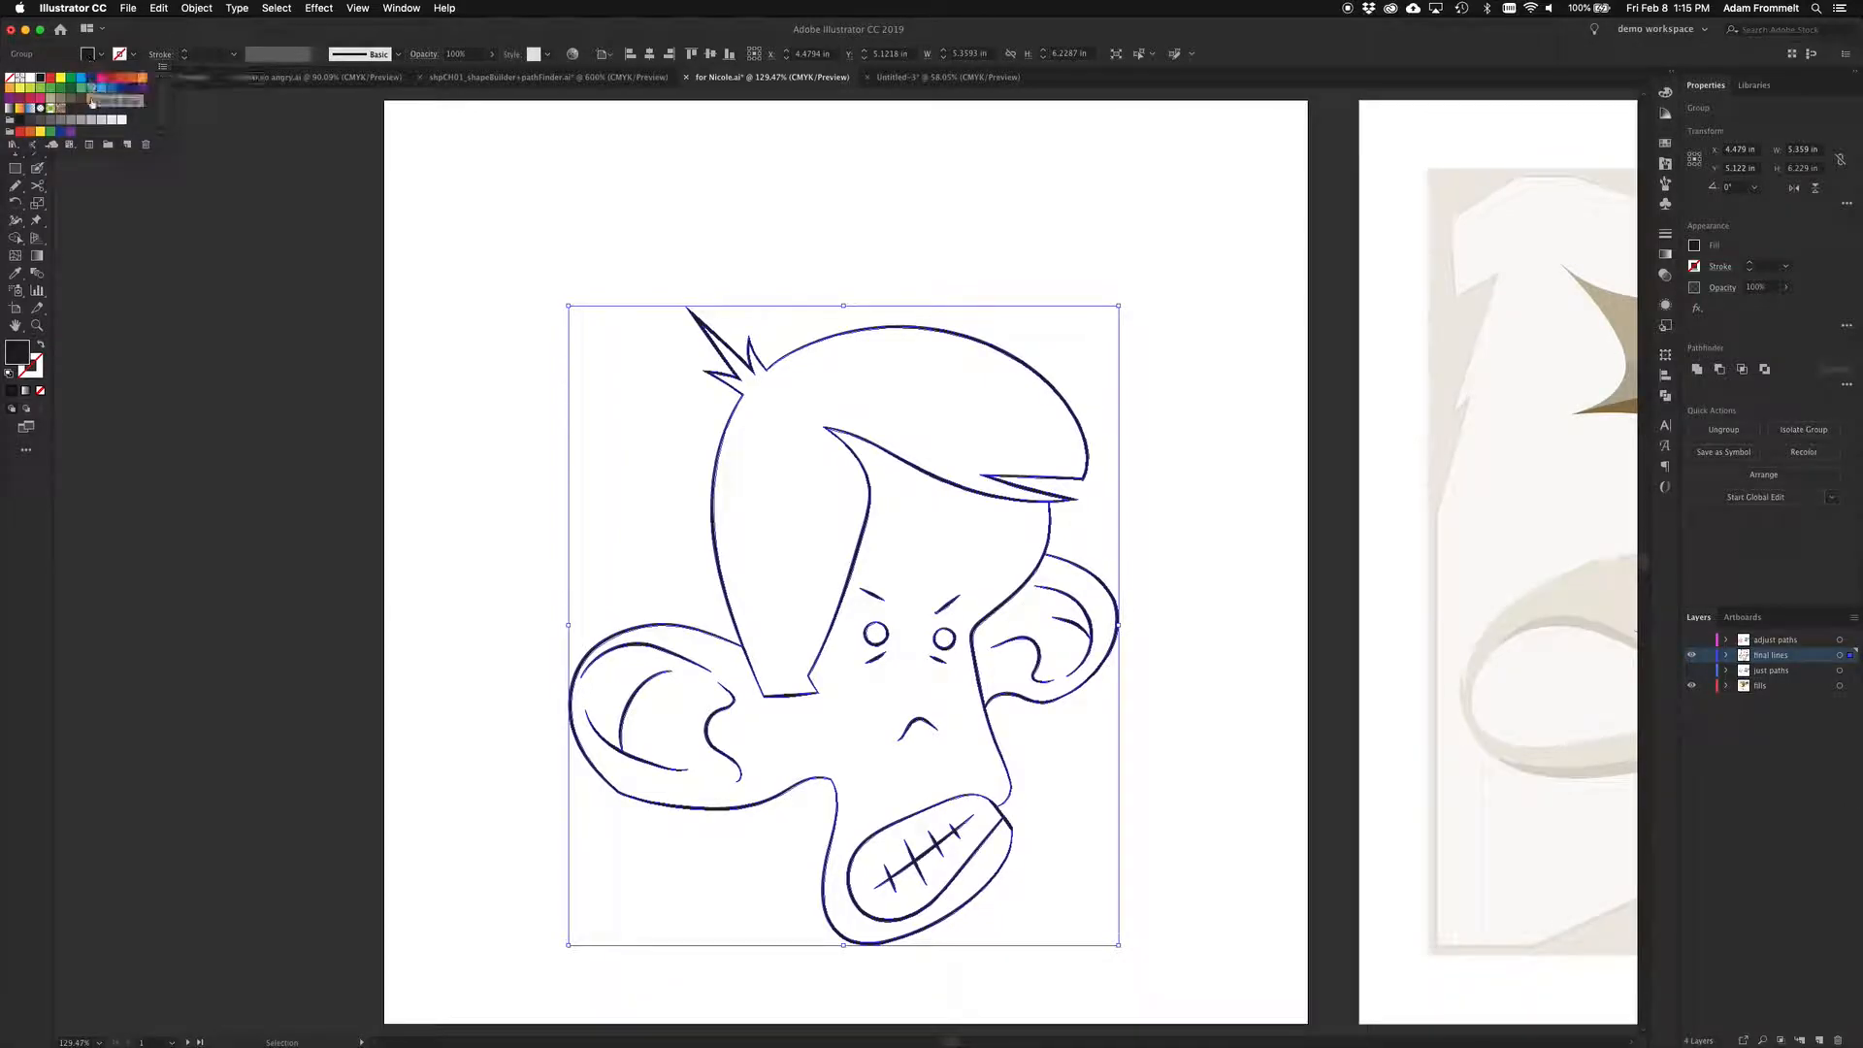
{"action": "left_click", "coordinate": [14, 355]}
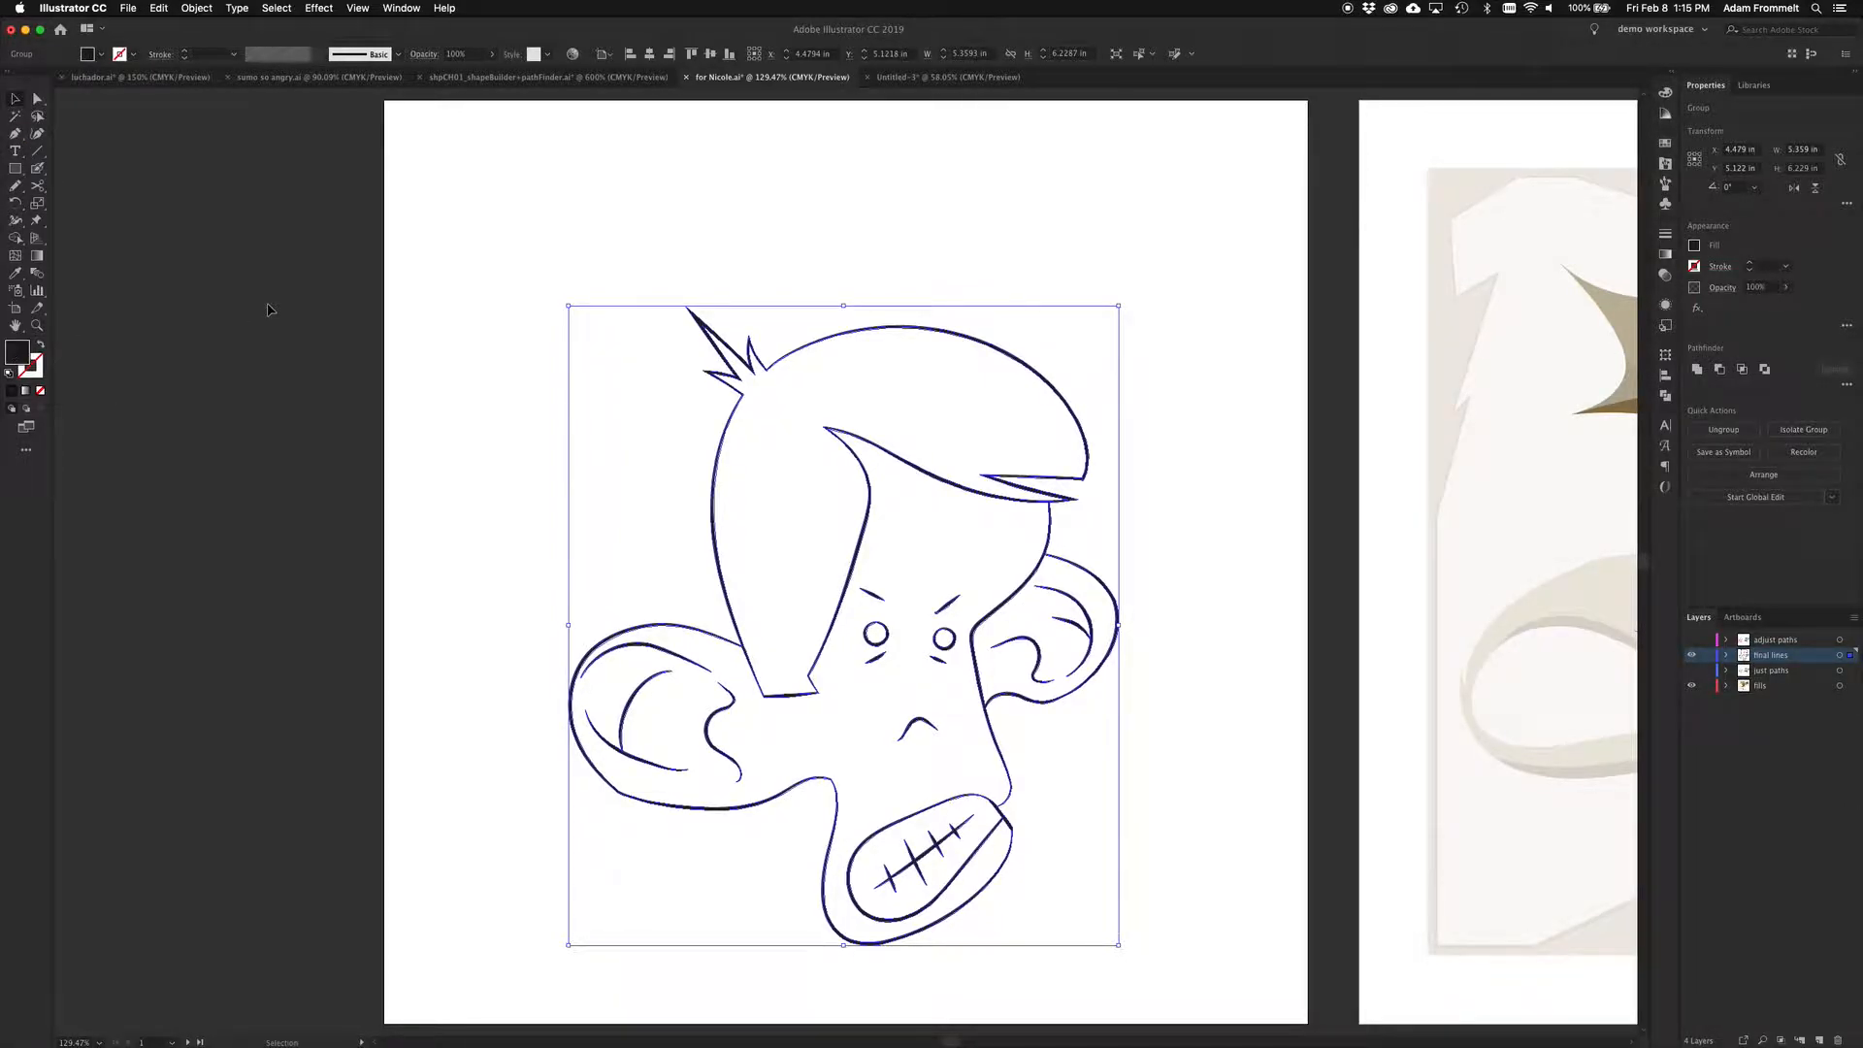
Change the fill of the copied line art to a very dark green in the Color Picker
{"action": "double_click", "coordinate": [19, 353]}
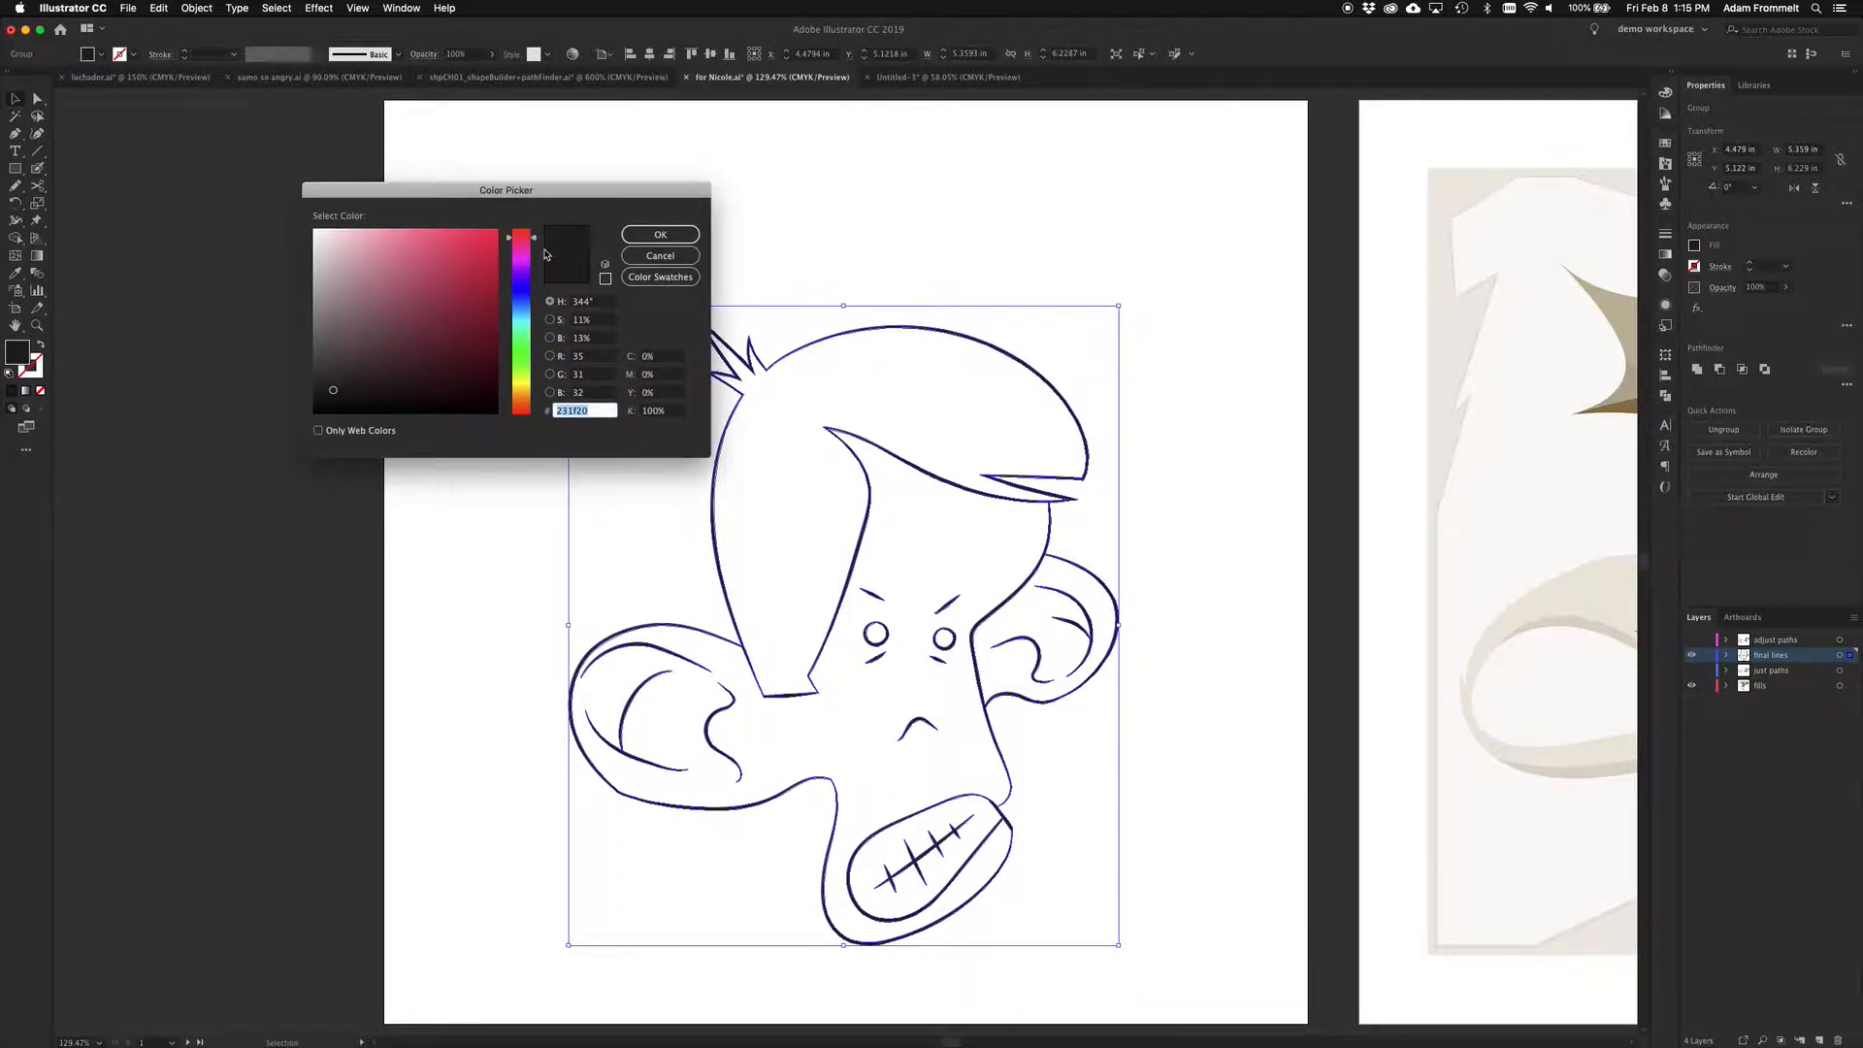
{"action": "left_click_drag", "start_coordinate": [534, 241], "coordinate": [535, 329]}
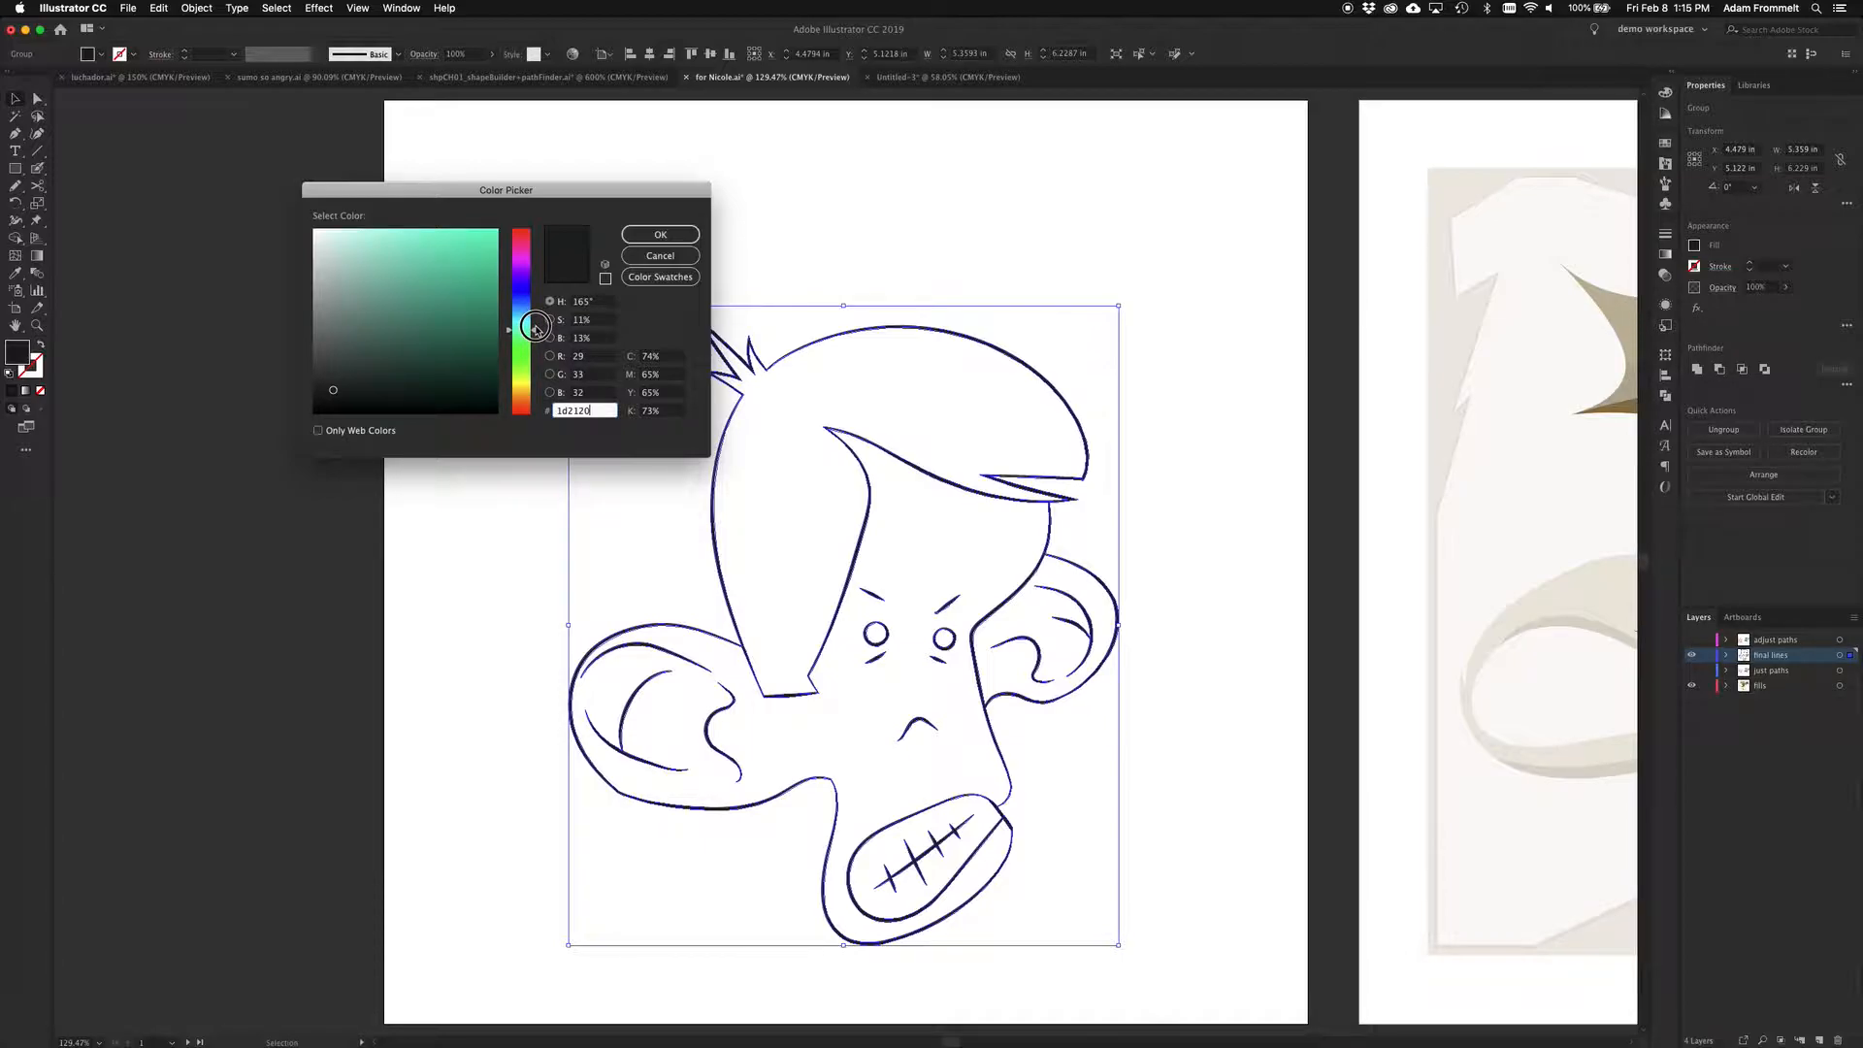
{"action": "left_click", "coordinate": [335, 391]}
{"action": "left_click_drag", "start_coordinate": [334, 391], "coordinate": [483, 384]}
{"action": "left_click", "coordinate": [654, 236]}
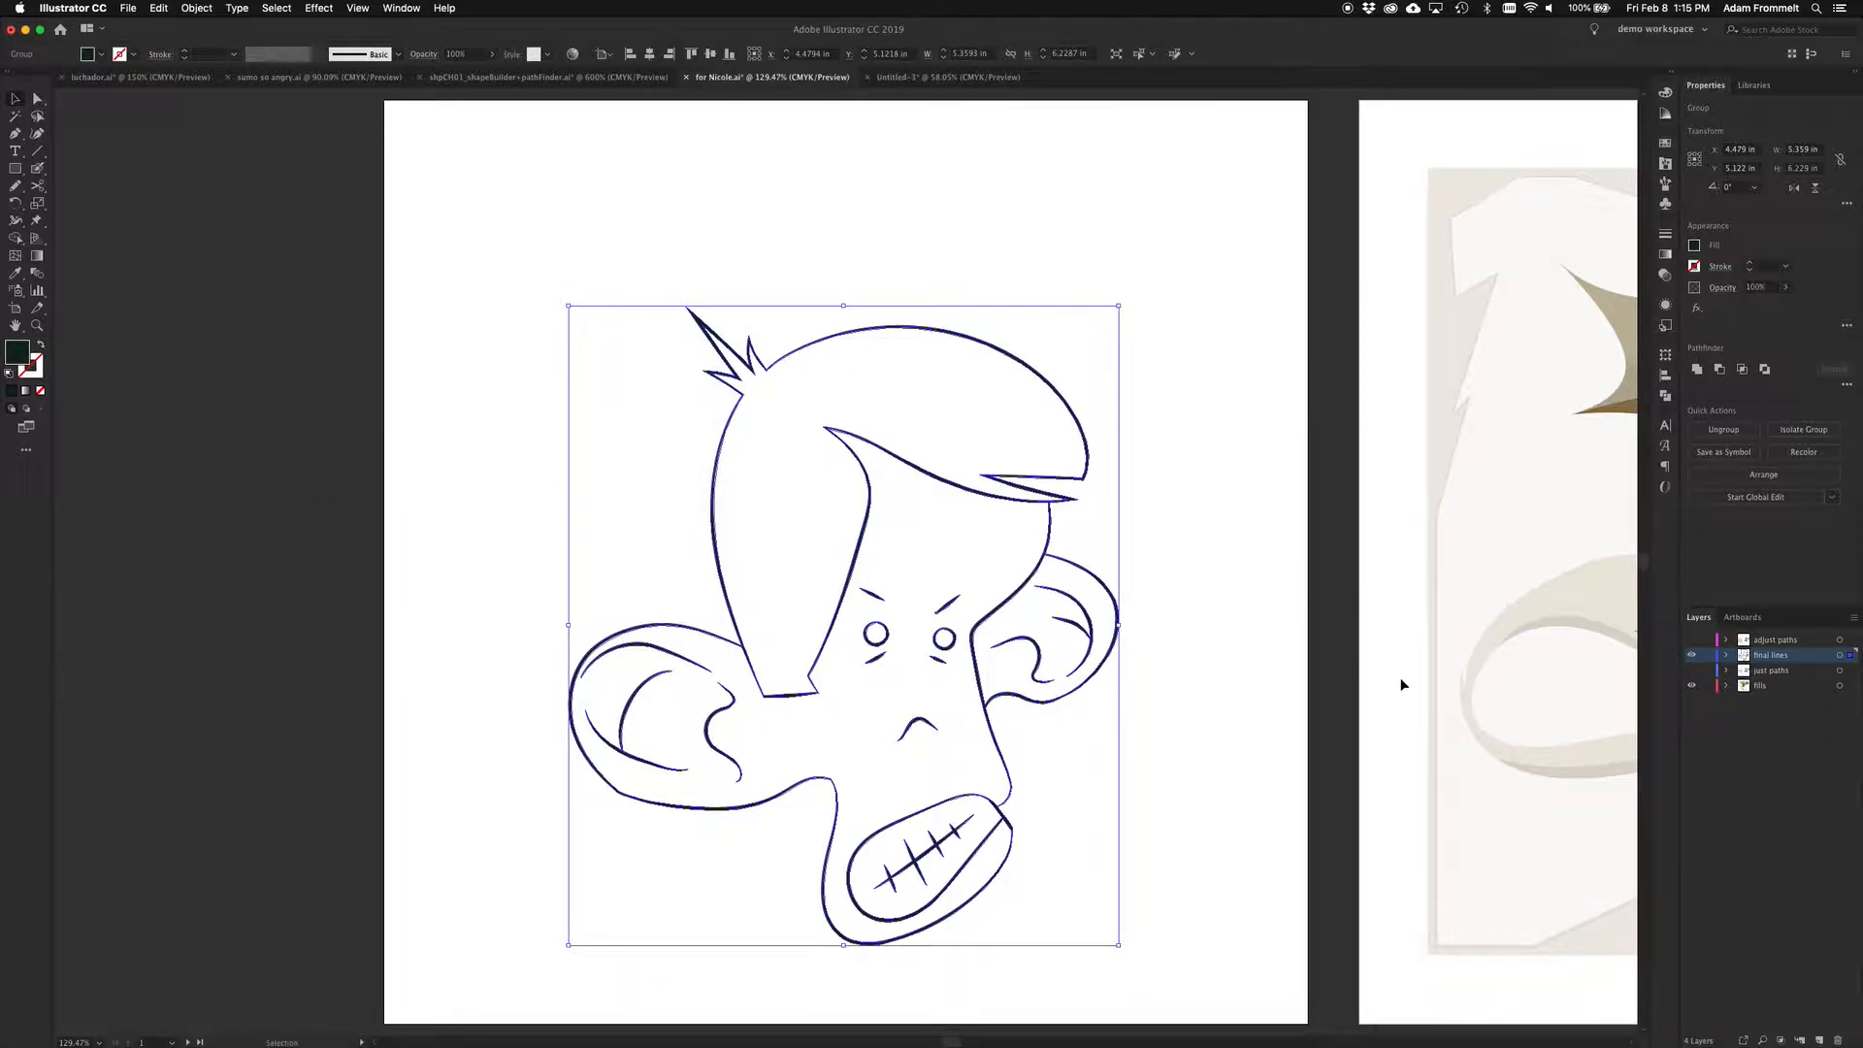
Lock and hide the "final lines" layer, then show the "just paths" layer and make it active
{"action": "left_click", "coordinate": [1708, 656]}
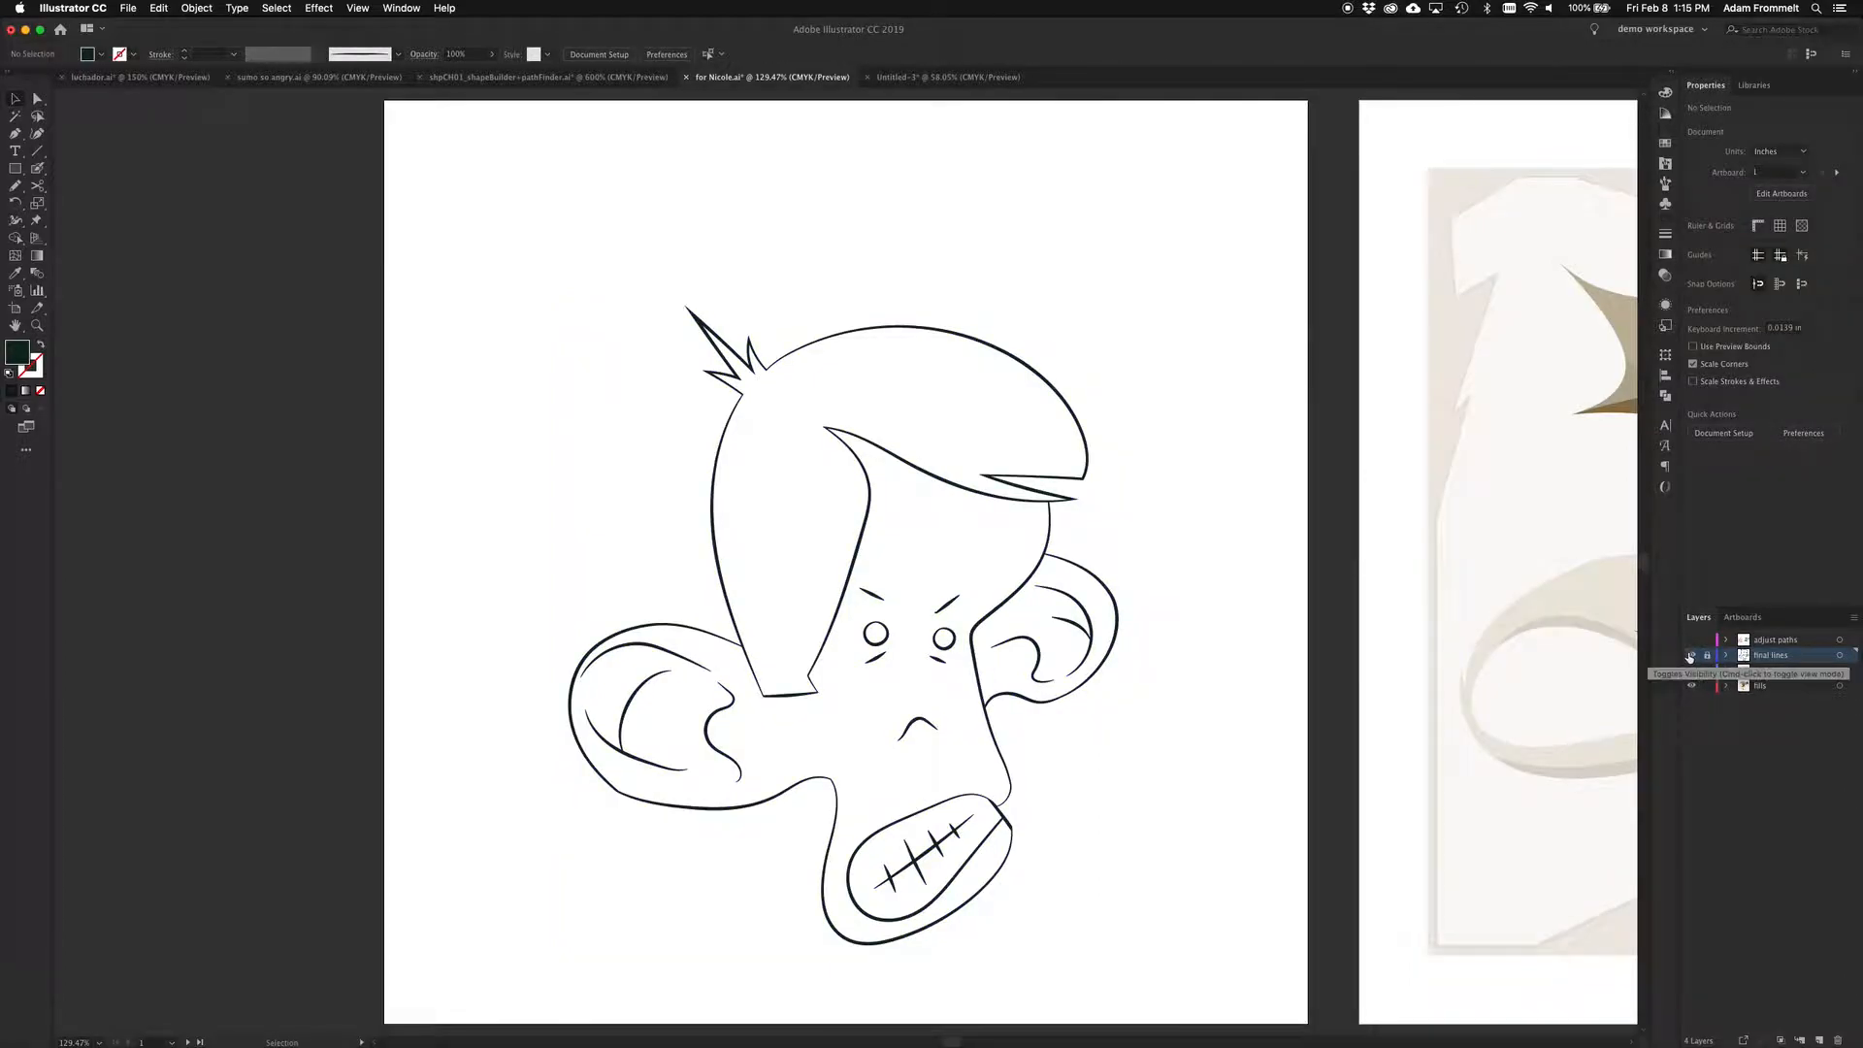
{"action": "left_click", "coordinate": [1690, 656]}
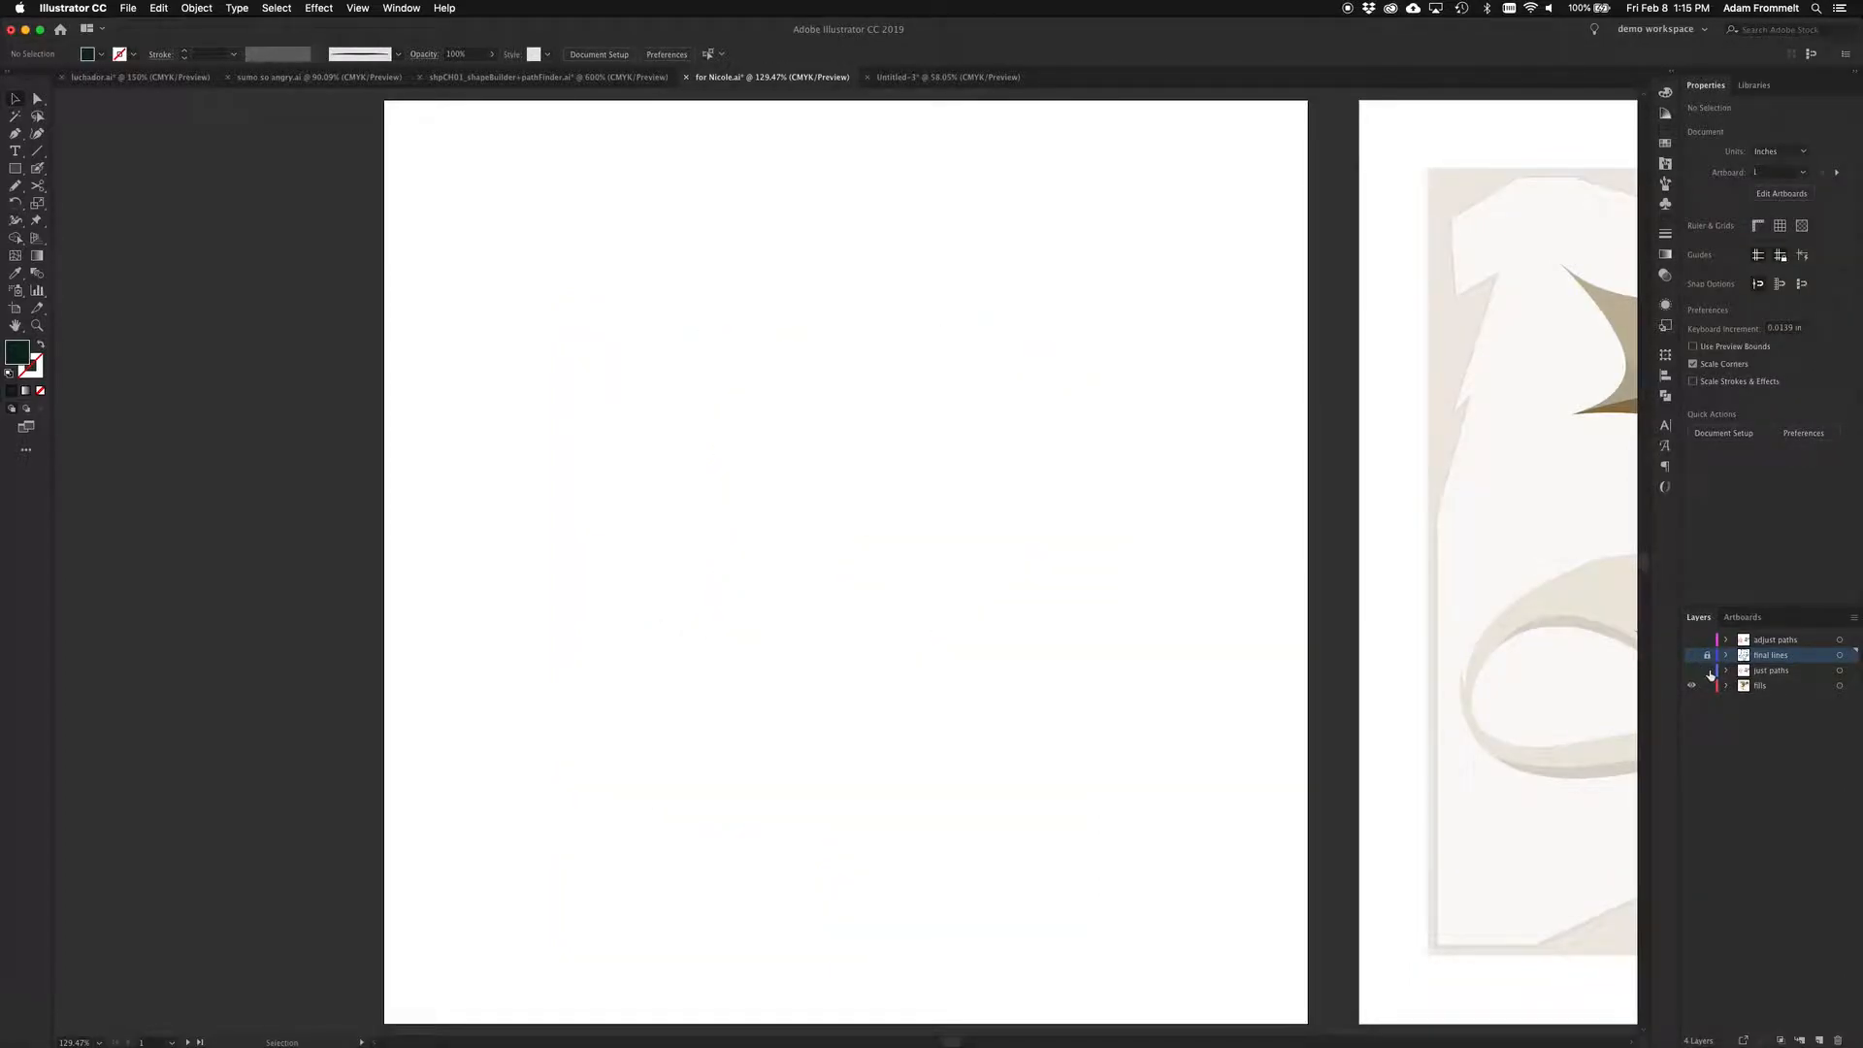
{"action": "left_click", "coordinate": [1691, 670]}
{"action": "left_click", "coordinate": [1797, 672]}
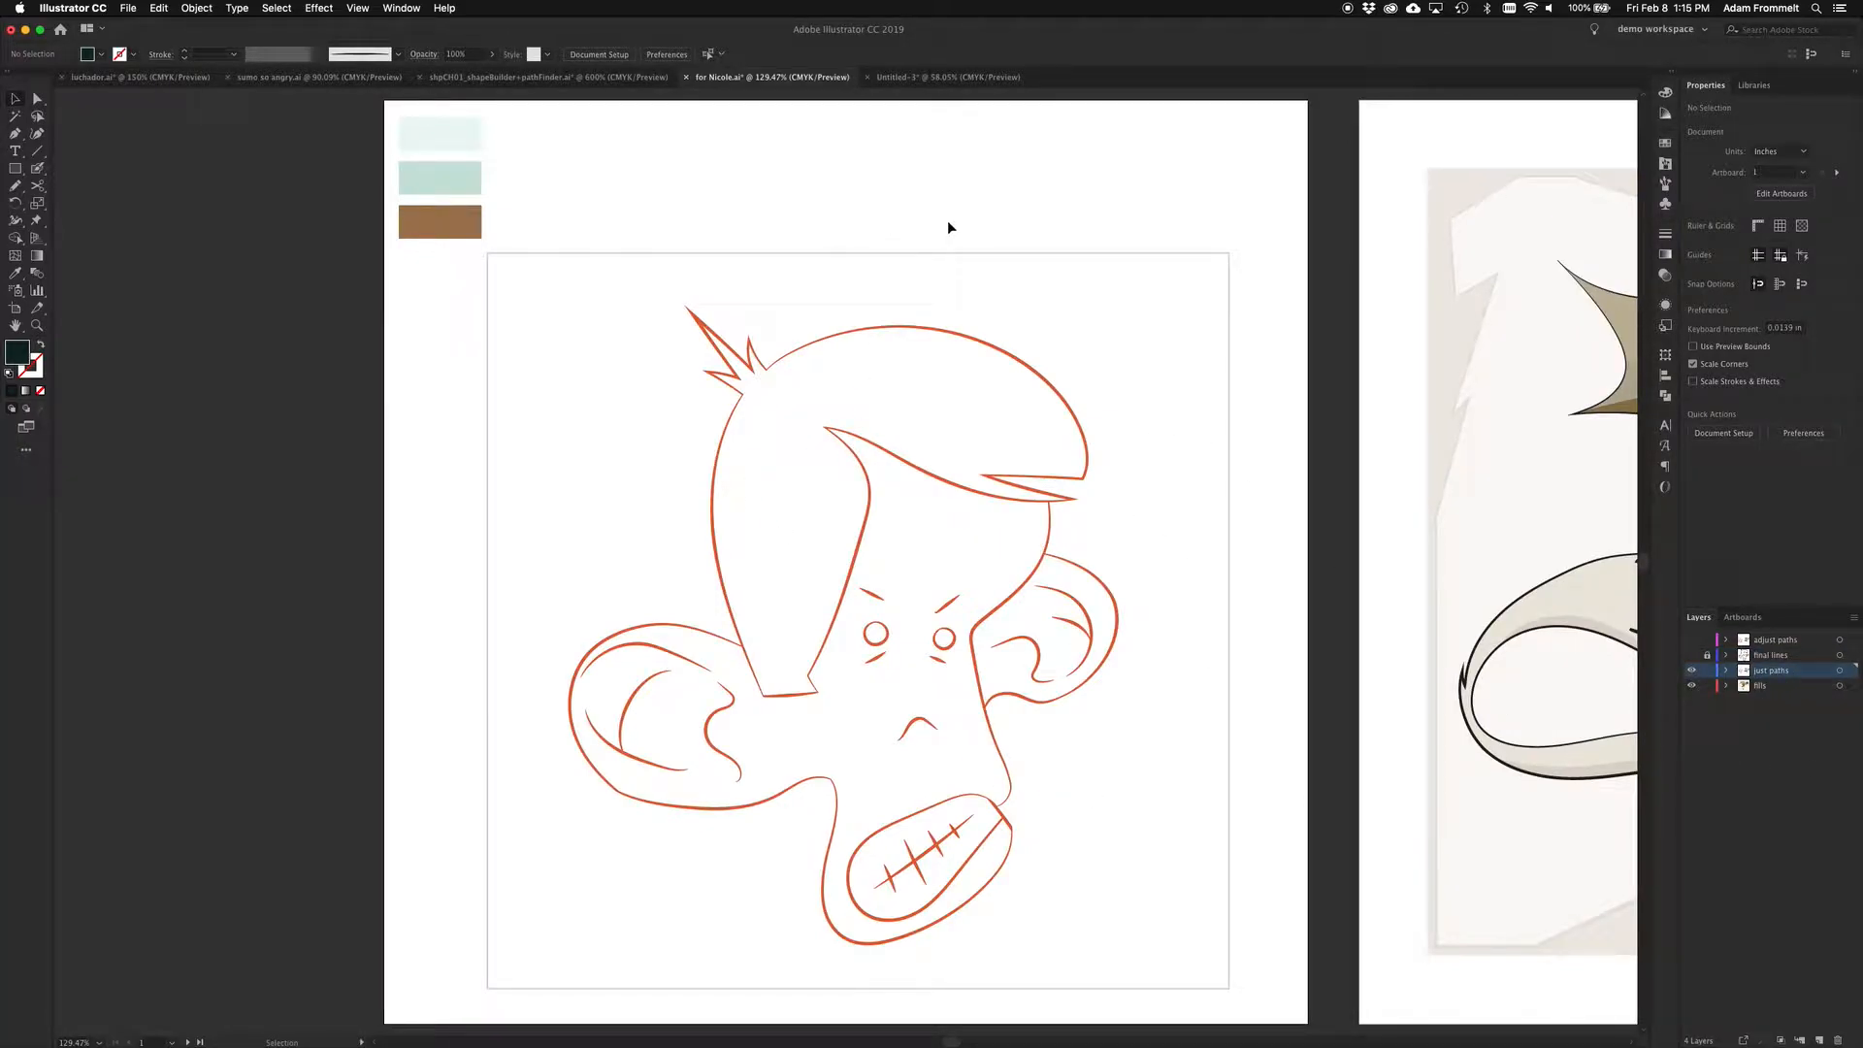
Swap the stroke and fill of the rectangle framing the face so it becomes a solid grey shape behind the lines
{"action": "left_click_drag", "start_coordinate": [942, 213], "coordinate": [1032, 279]}
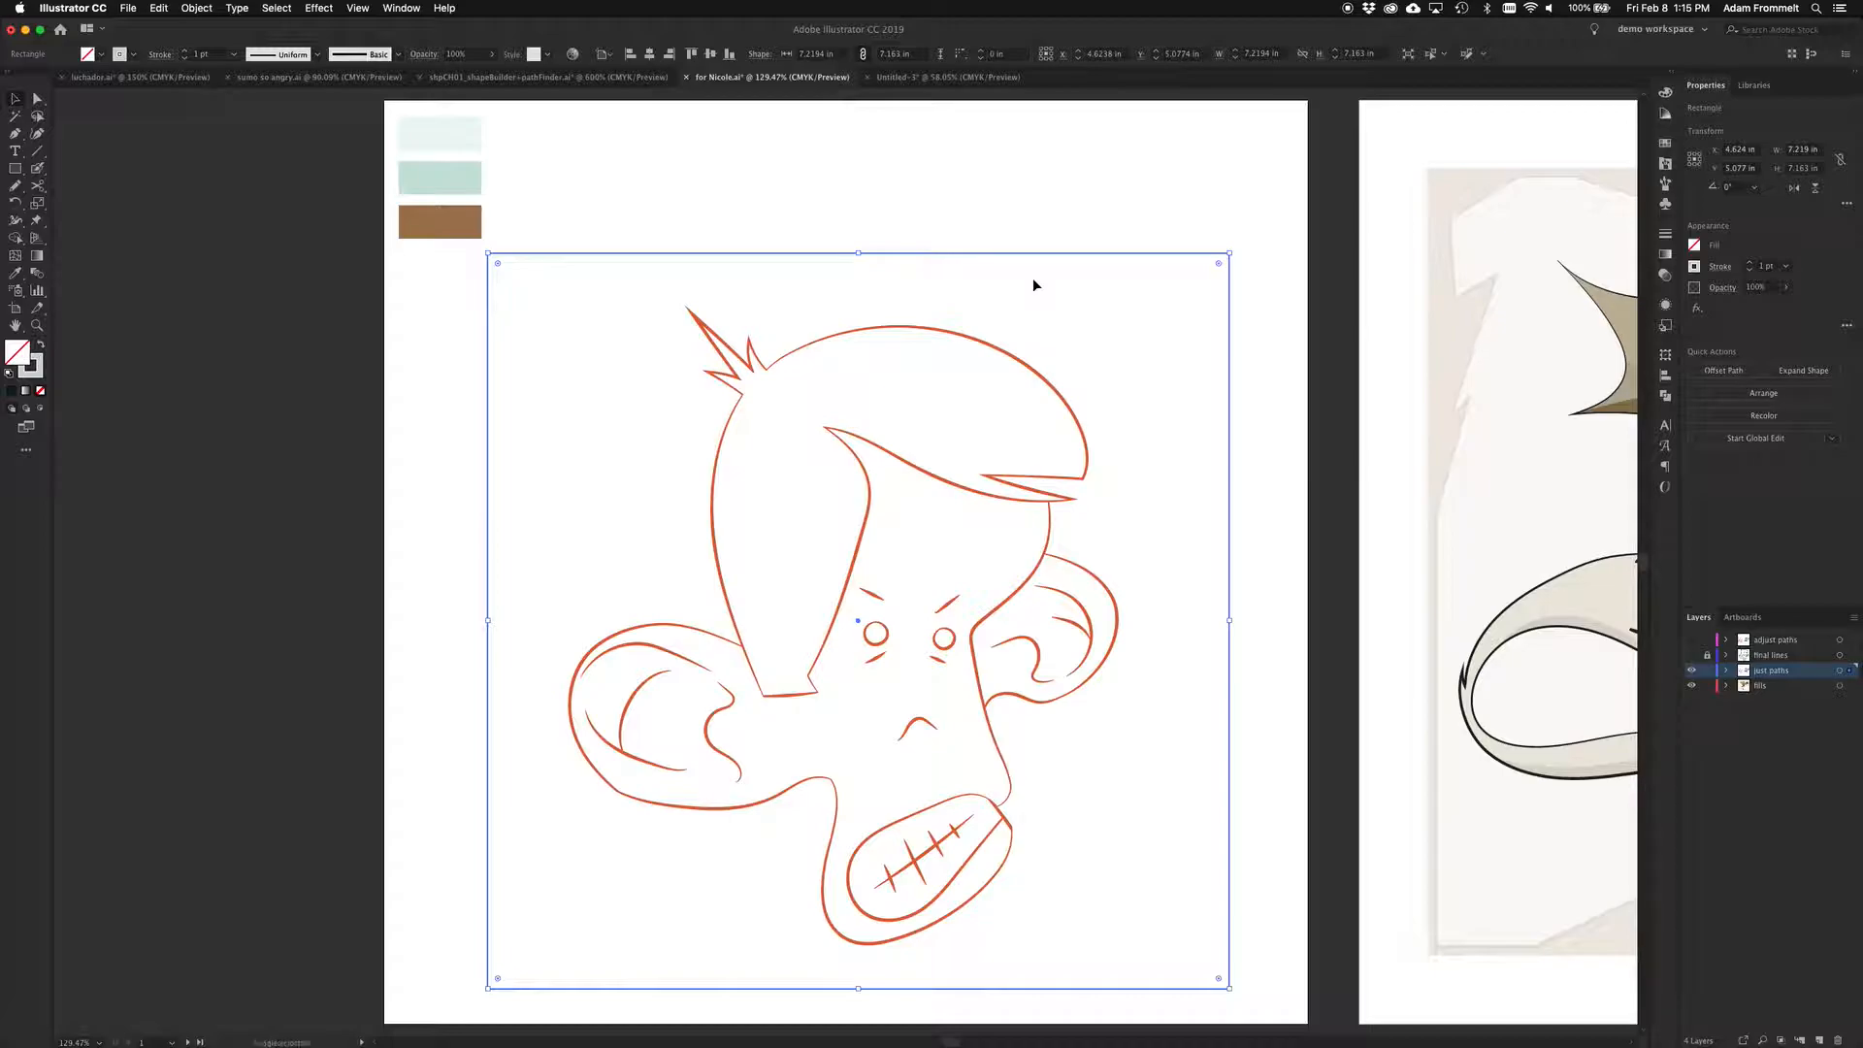
{"action": "key", "text": "shift+x"}
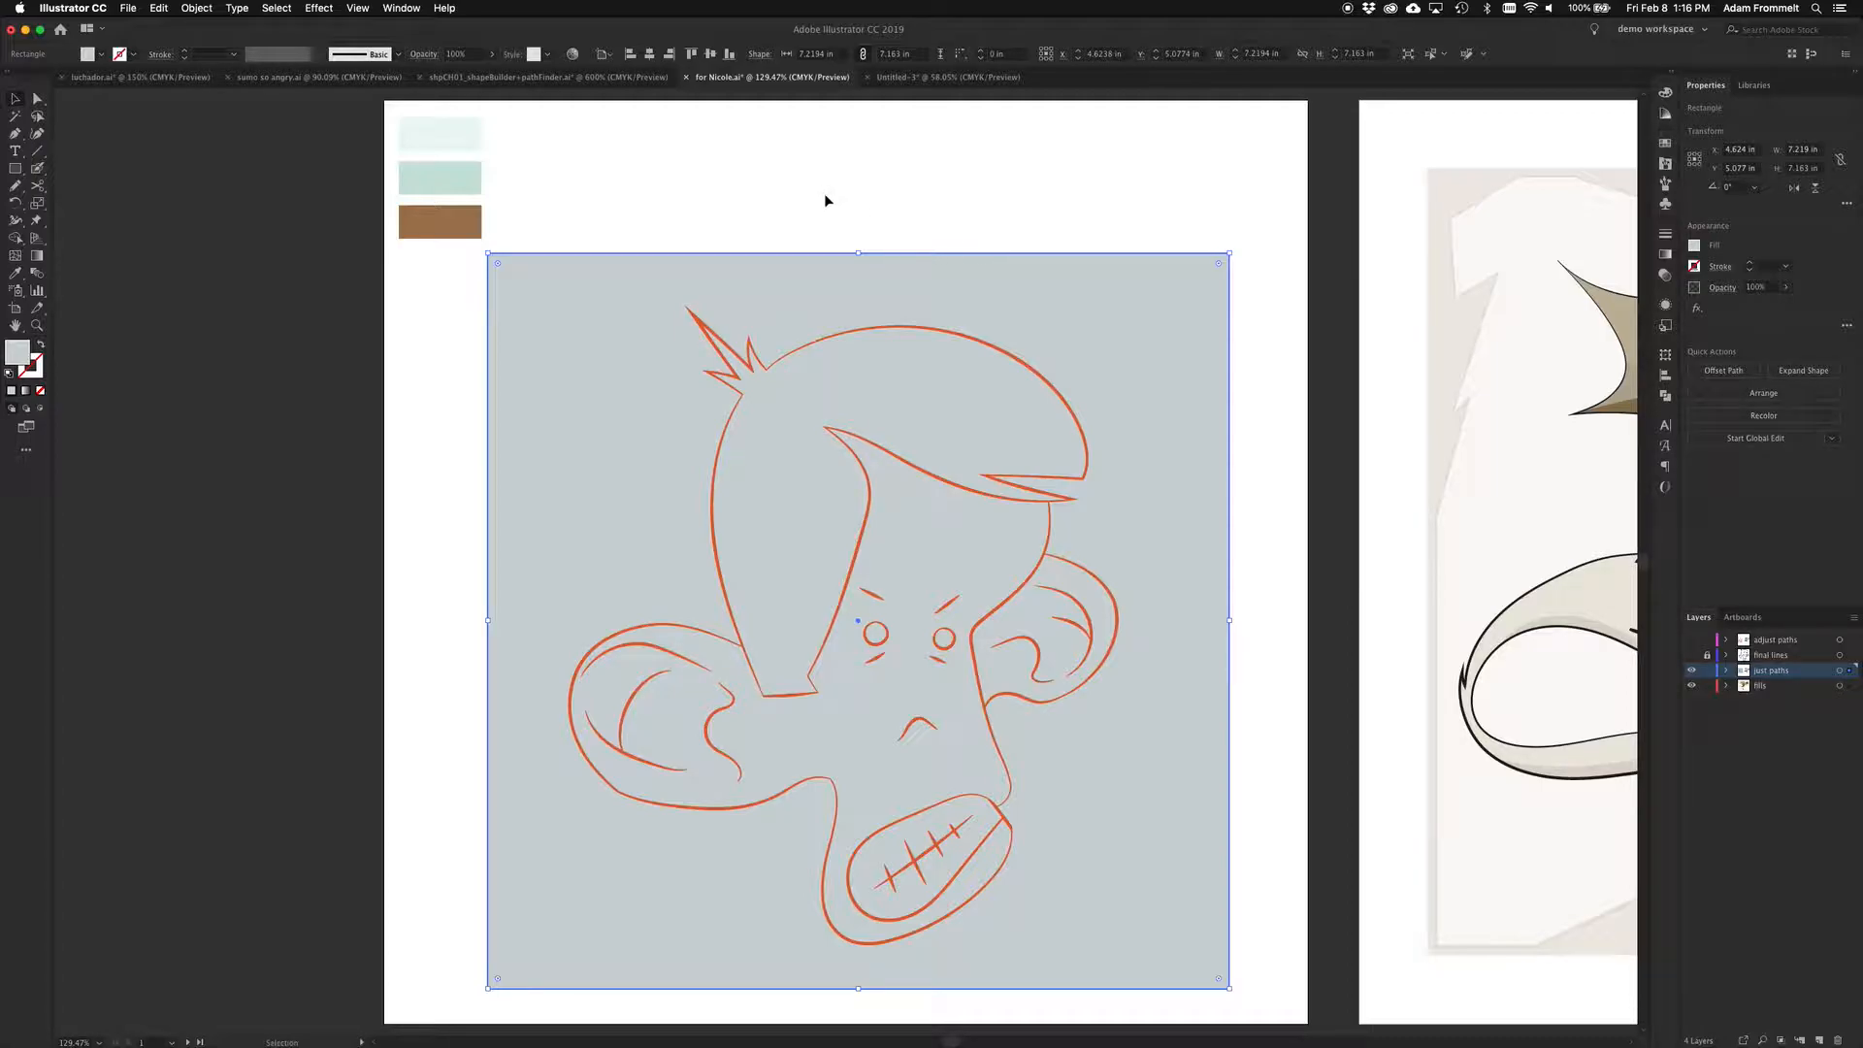
{"action": "left_click", "coordinate": [996, 351]}
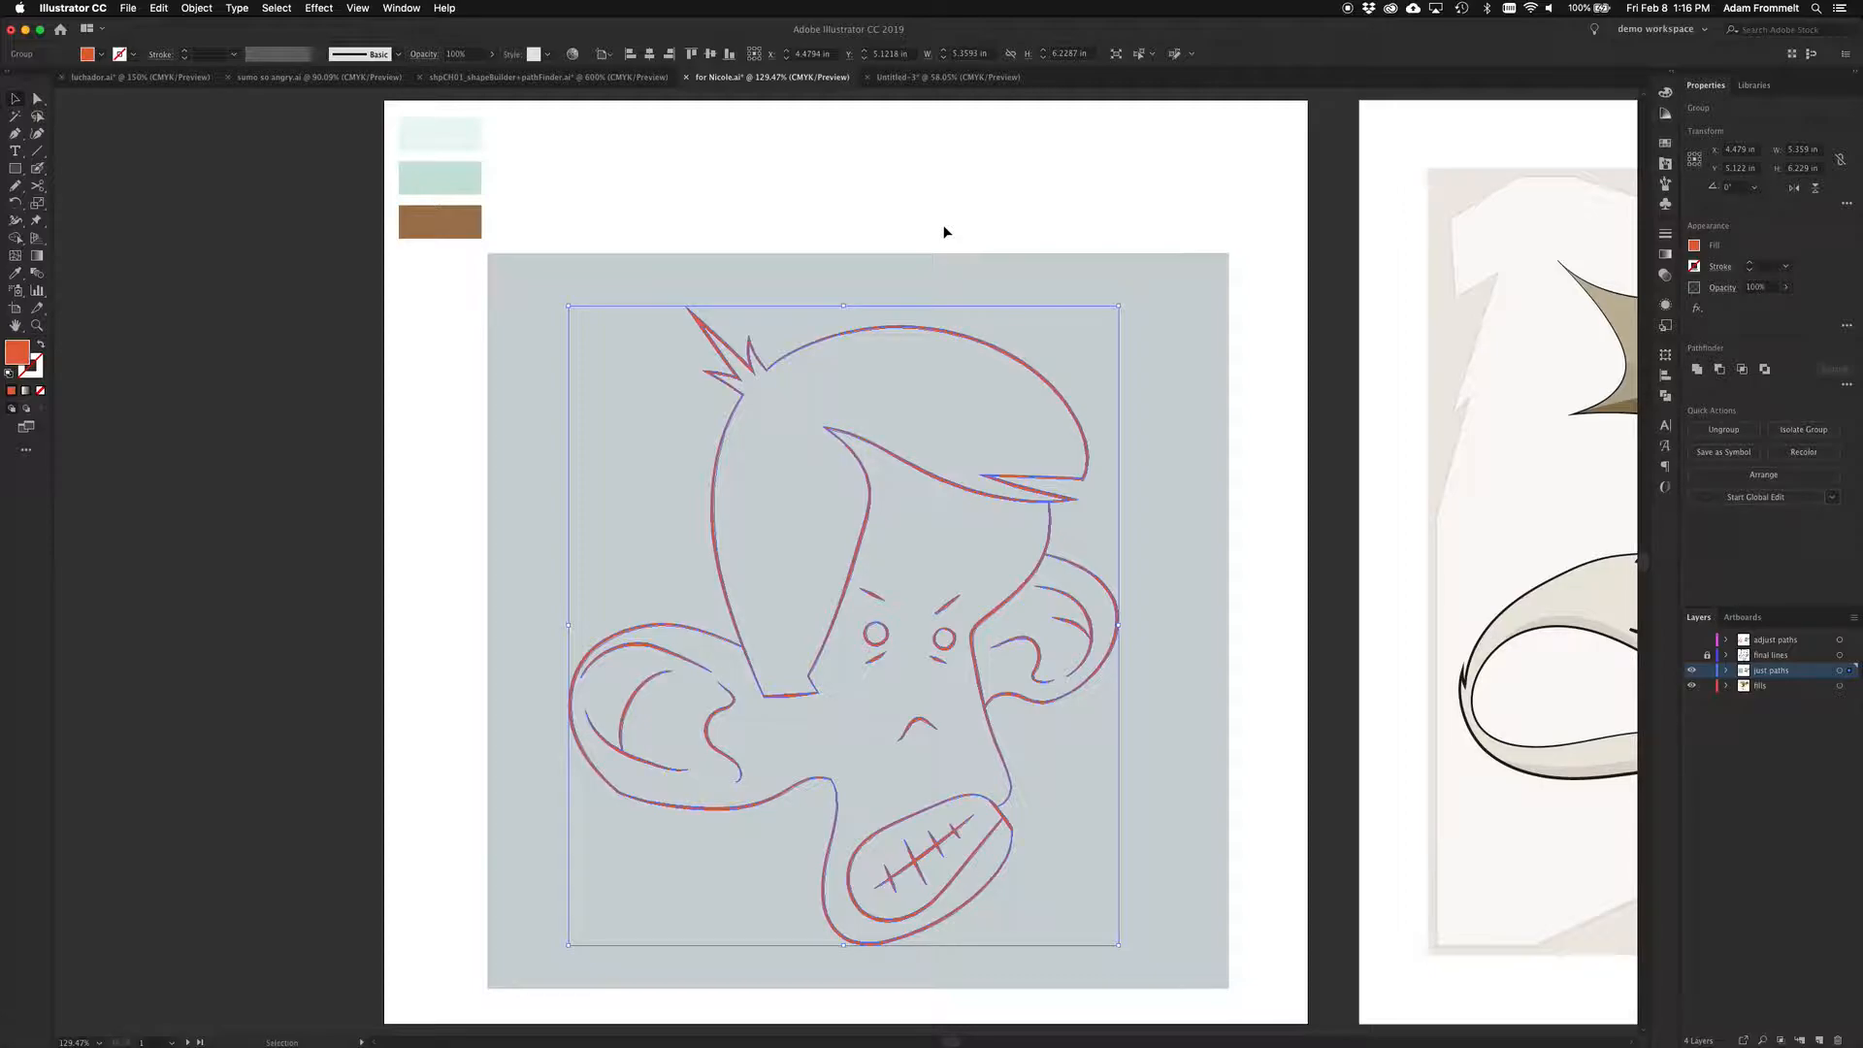
Subtract the red line art from the grey rectangle with Pathfinder's Minus Front
{"action": "left_click_drag", "start_coordinate": [946, 231], "coordinate": [826, 413]}
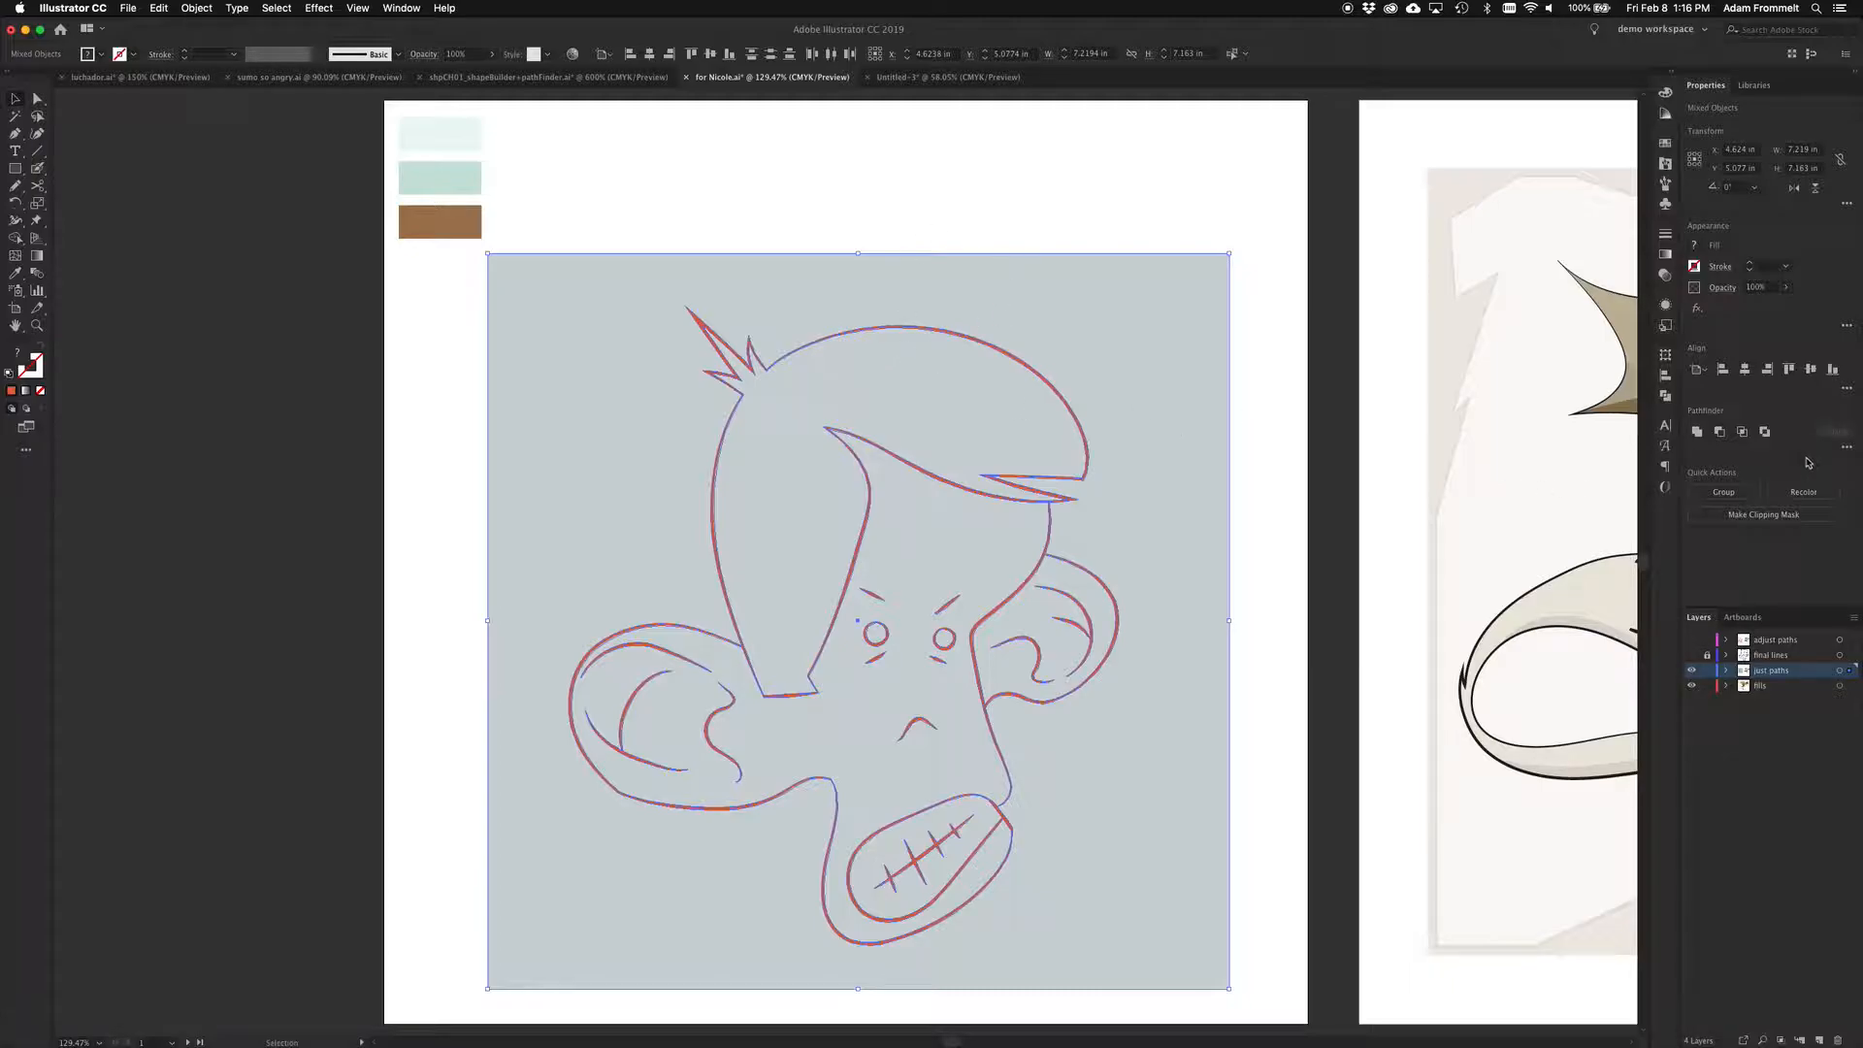
{"action": "left_click", "coordinate": [1847, 449]}
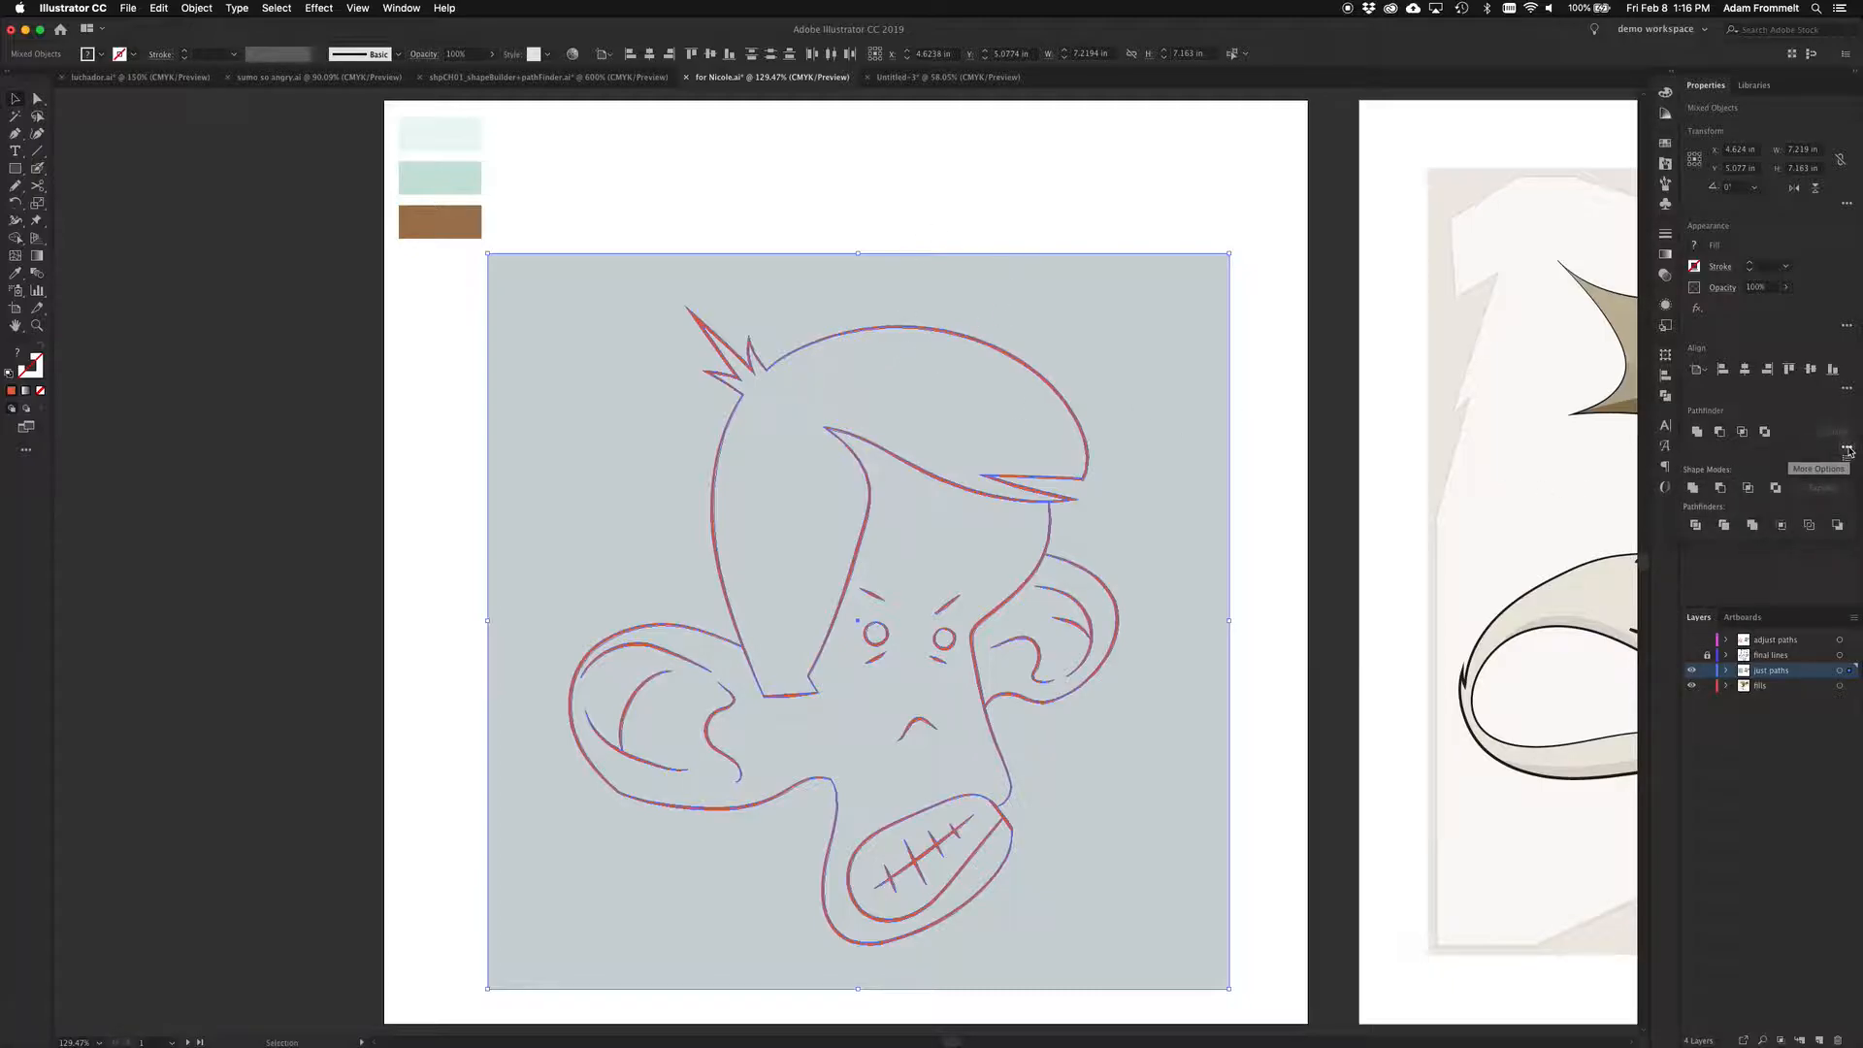
{"action": "left_click", "coordinate": [1847, 449]}
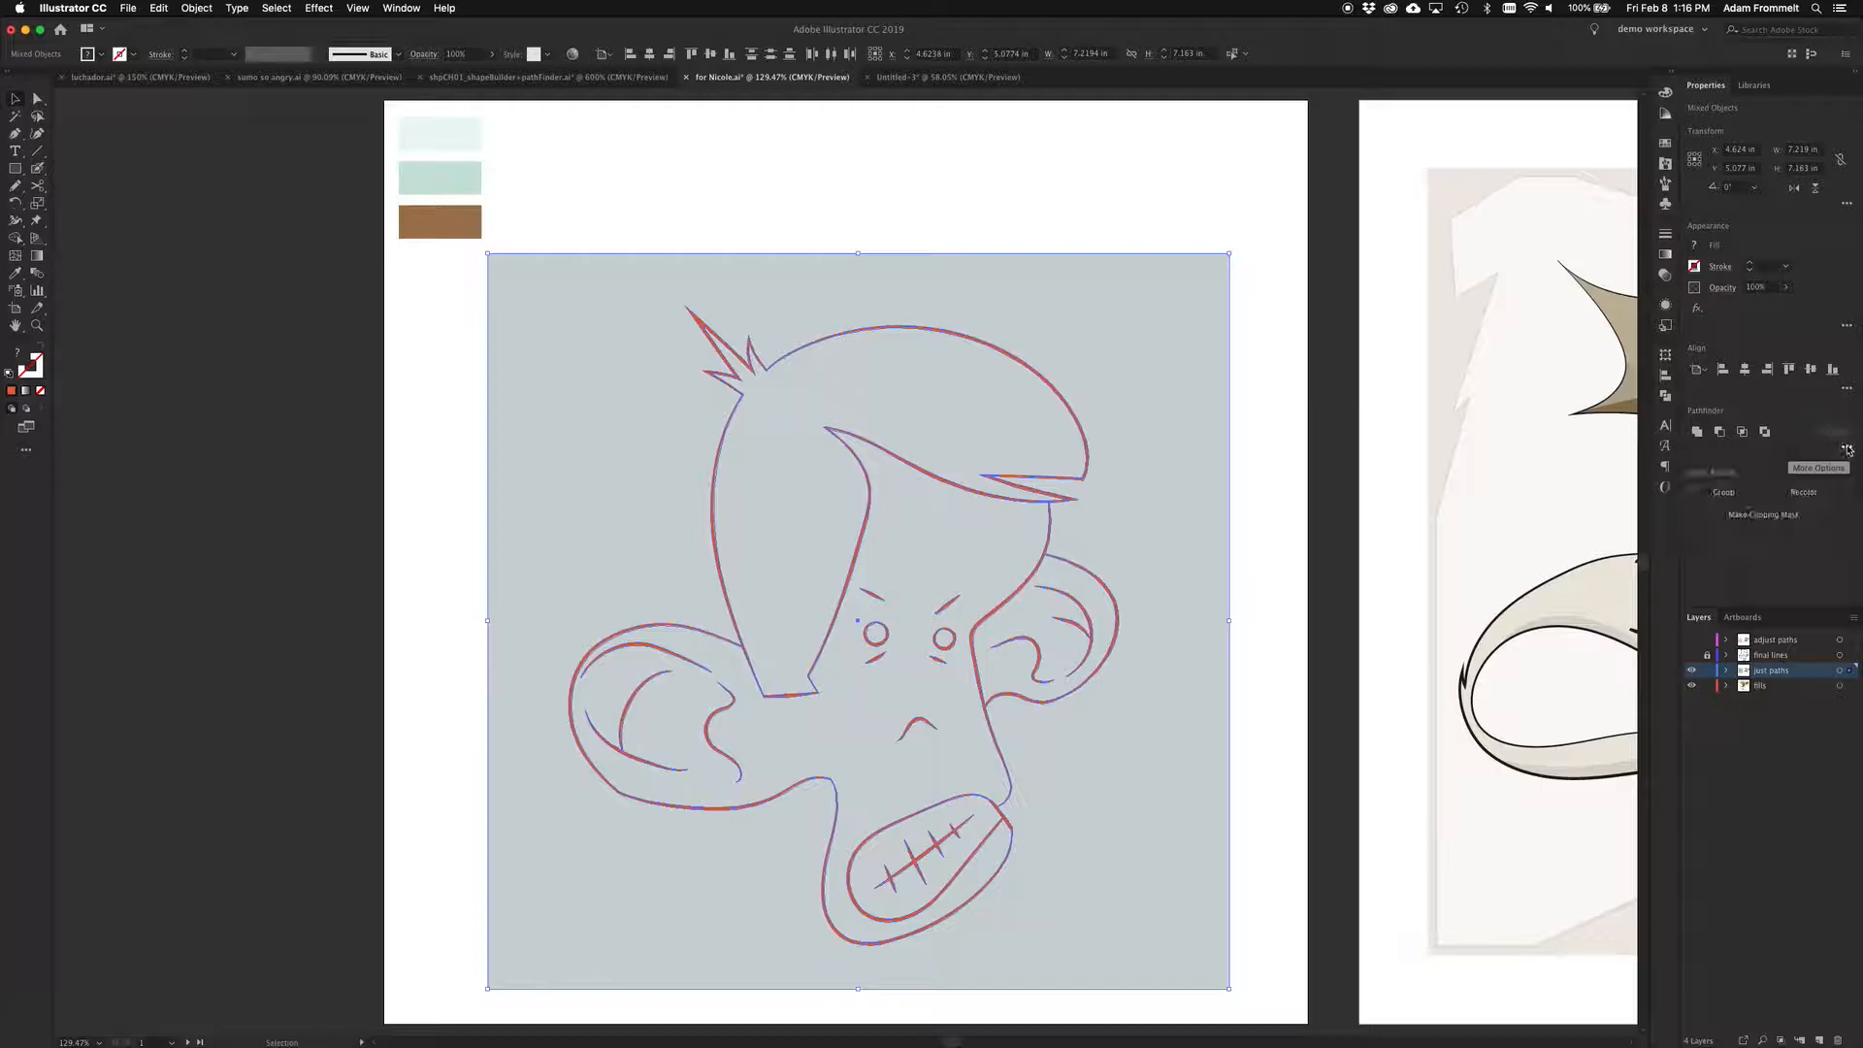
{"action": "left_click", "coordinate": [1720, 432]}
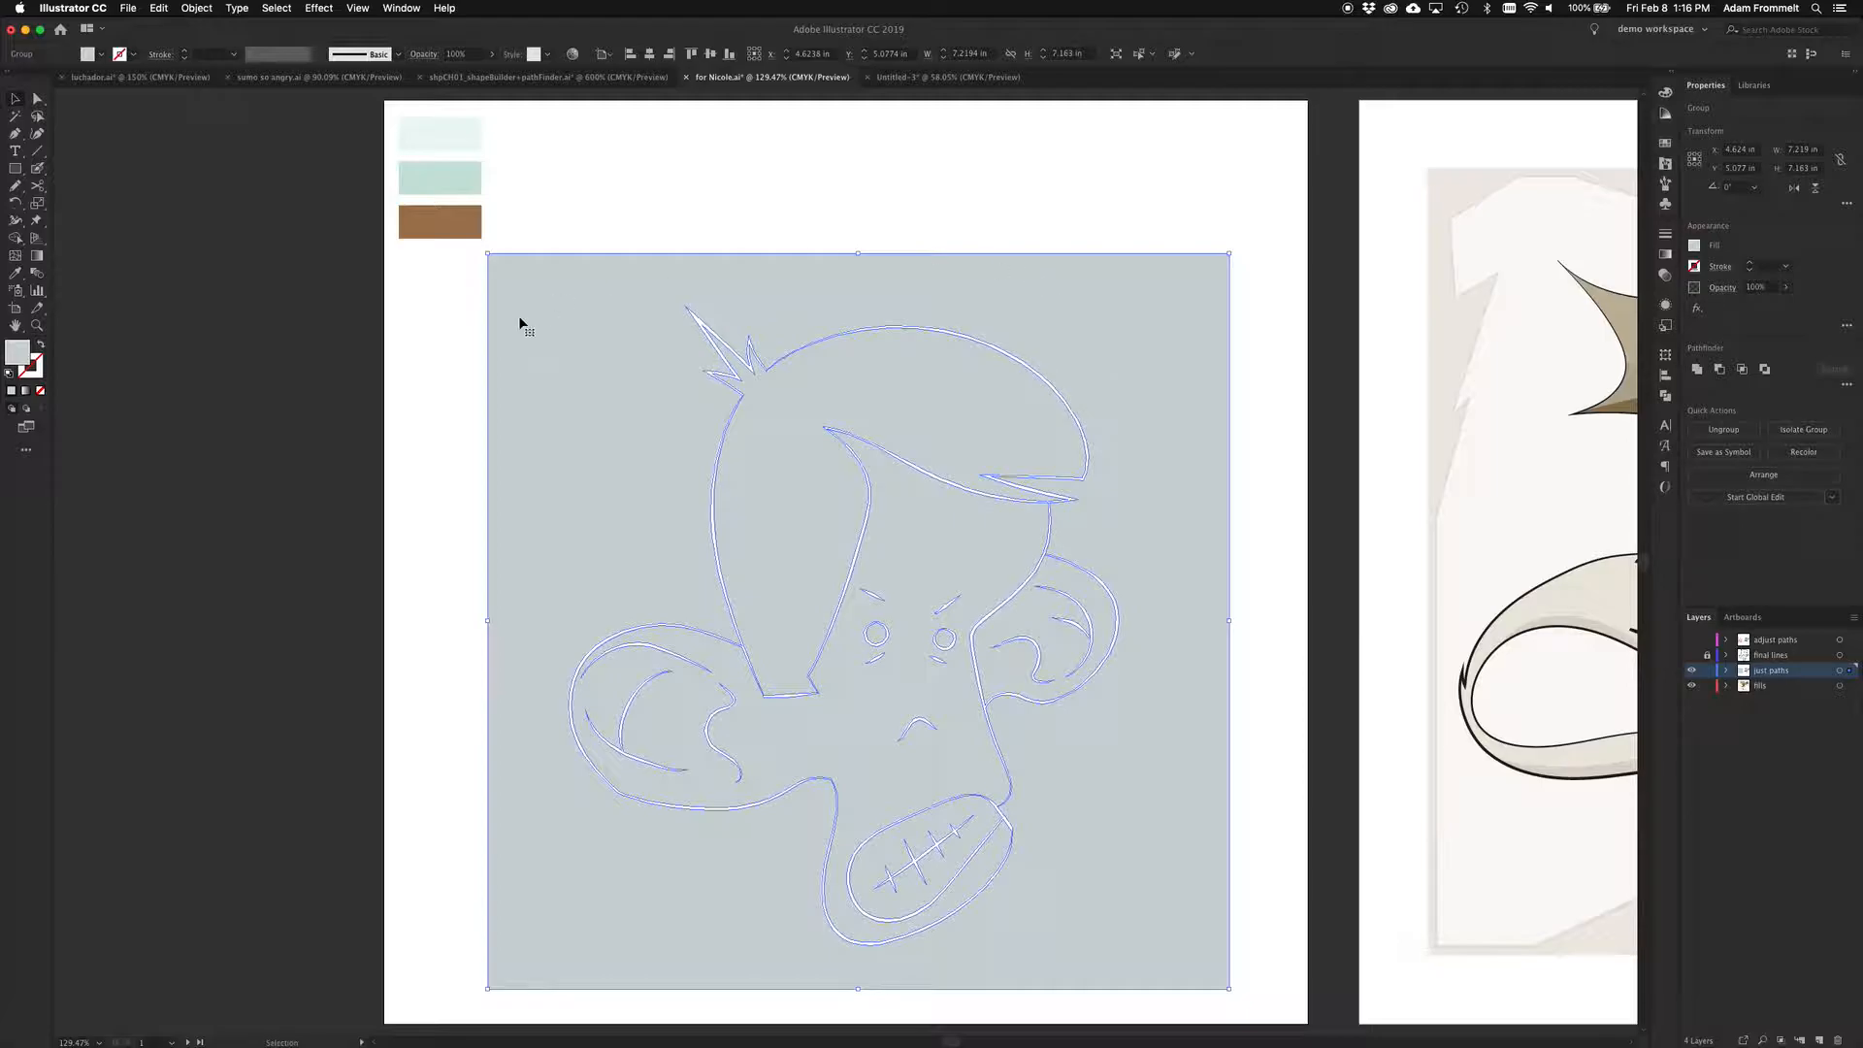
Ungroup the cut-up grey shapes and delete the background piece surrounding the head
{"action": "left_click", "coordinate": [636, 217]}
{"action": "left_click", "coordinate": [719, 283]}
{"action": "right_click", "coordinate": [602, 466]}
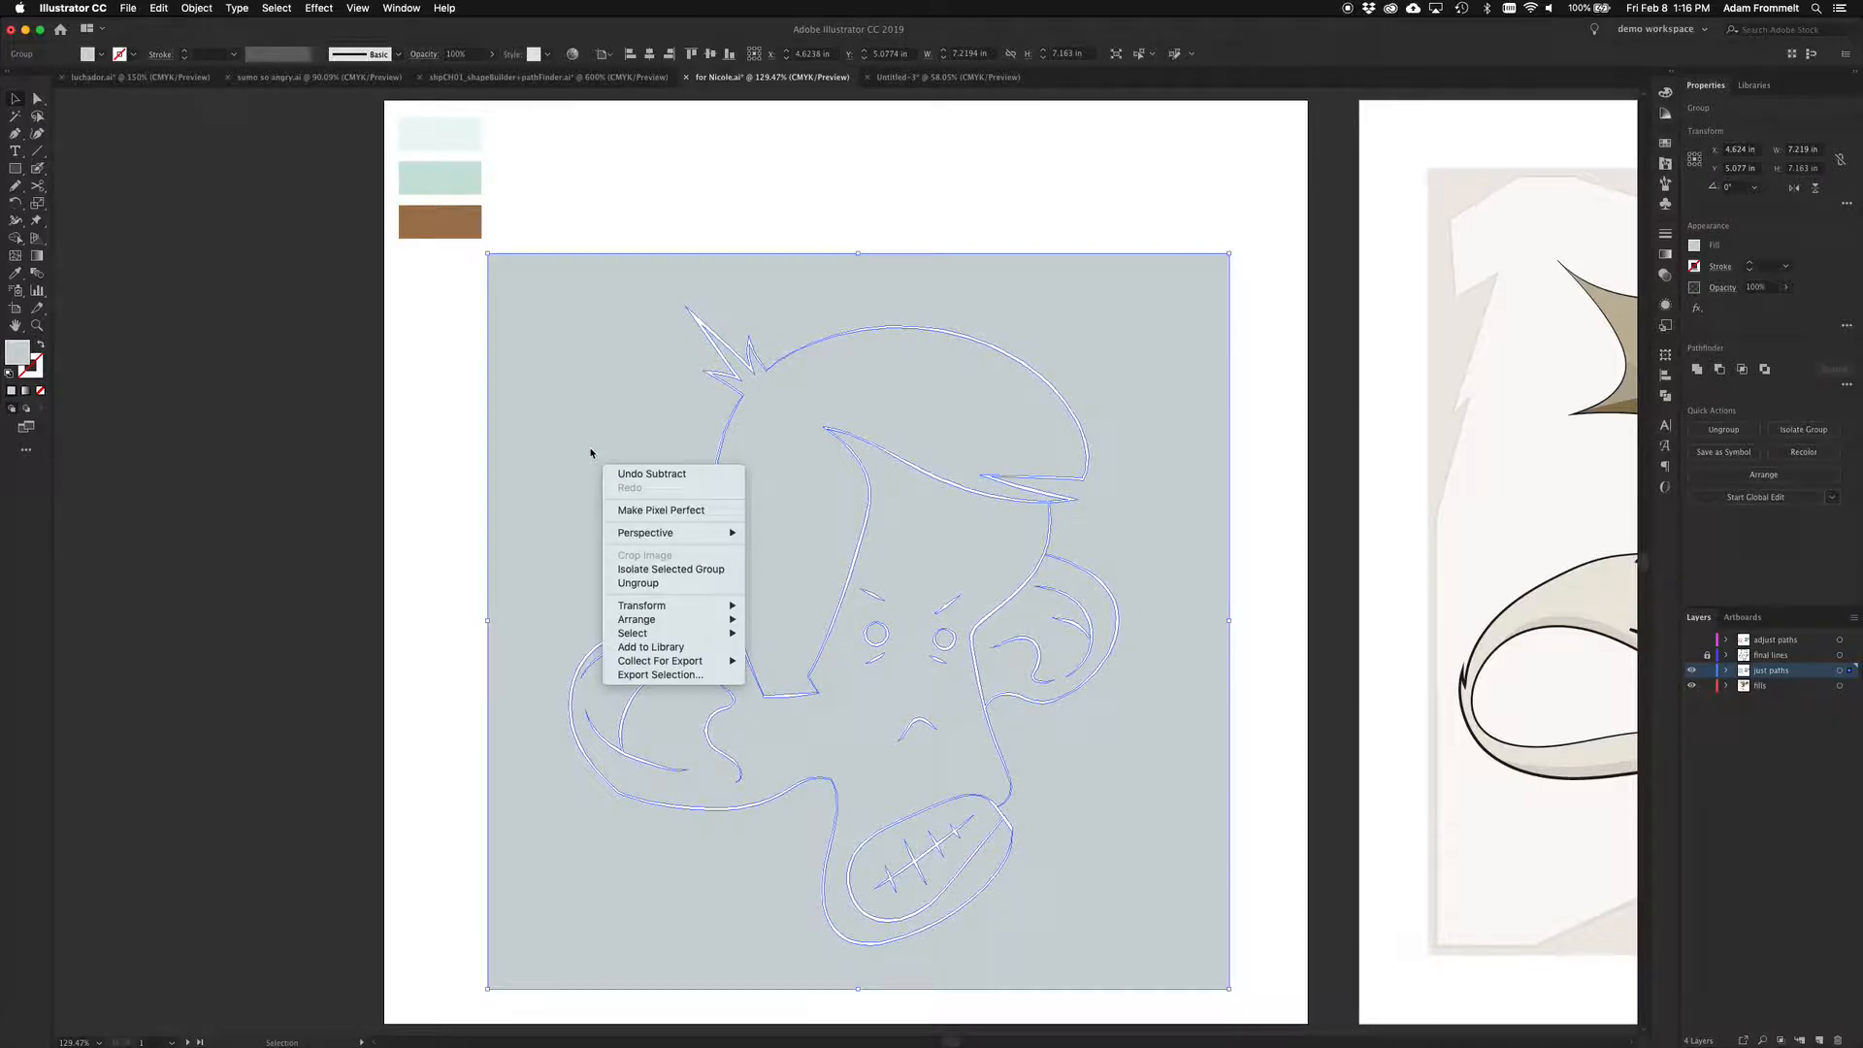
{"action": "left_click", "coordinate": [677, 583]}
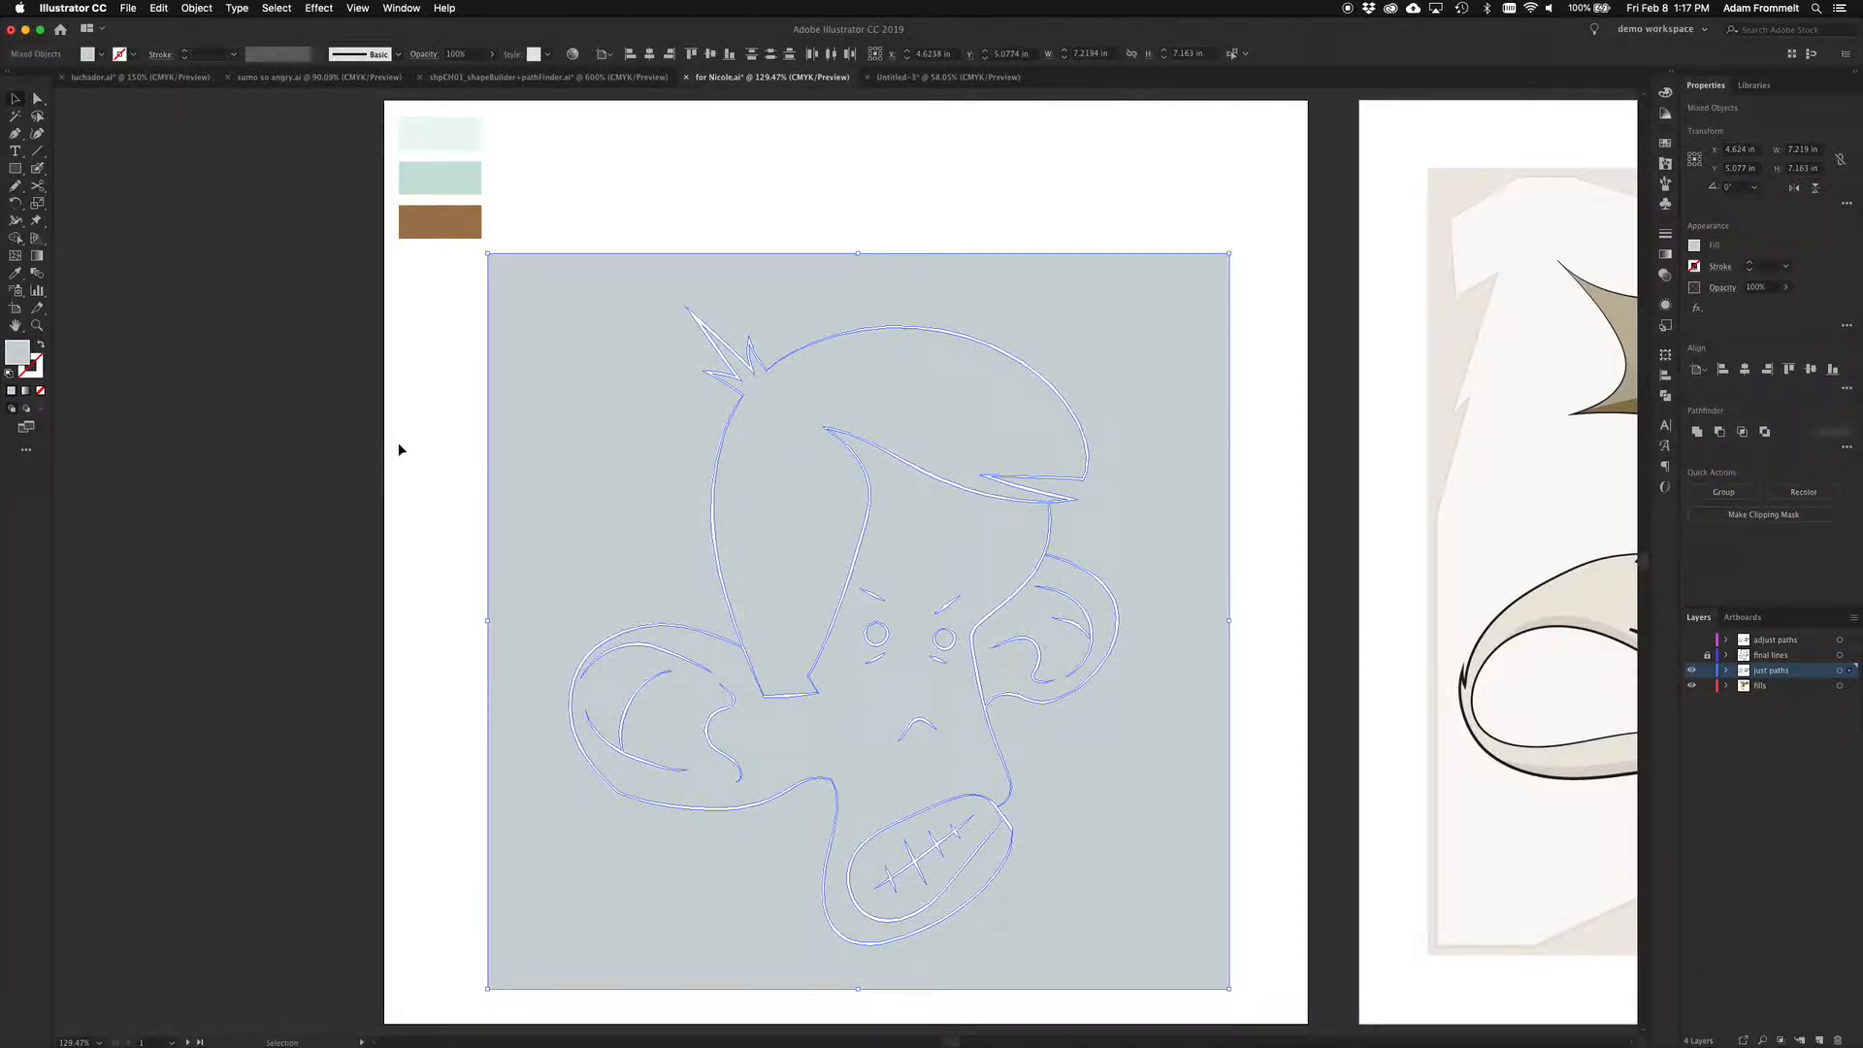
{"action": "key", "text": "super+8"}
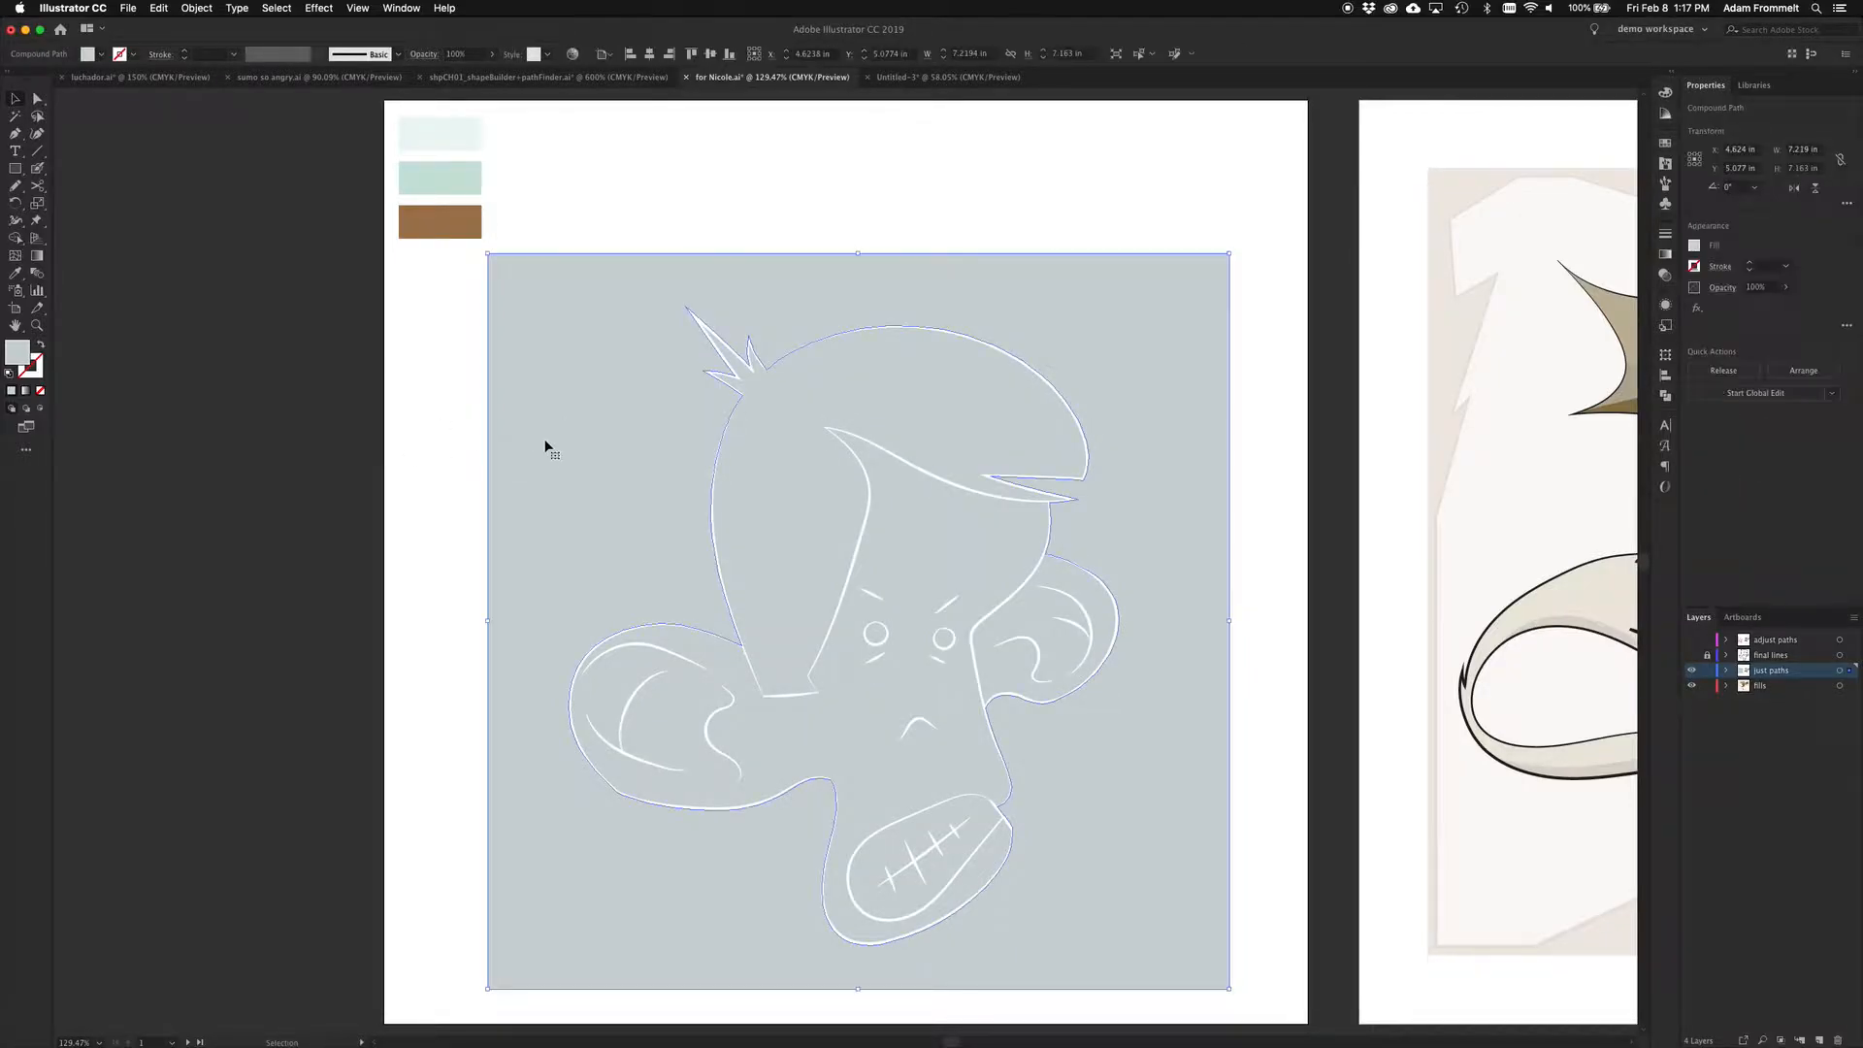
{"action": "key", "text": "Delete"}
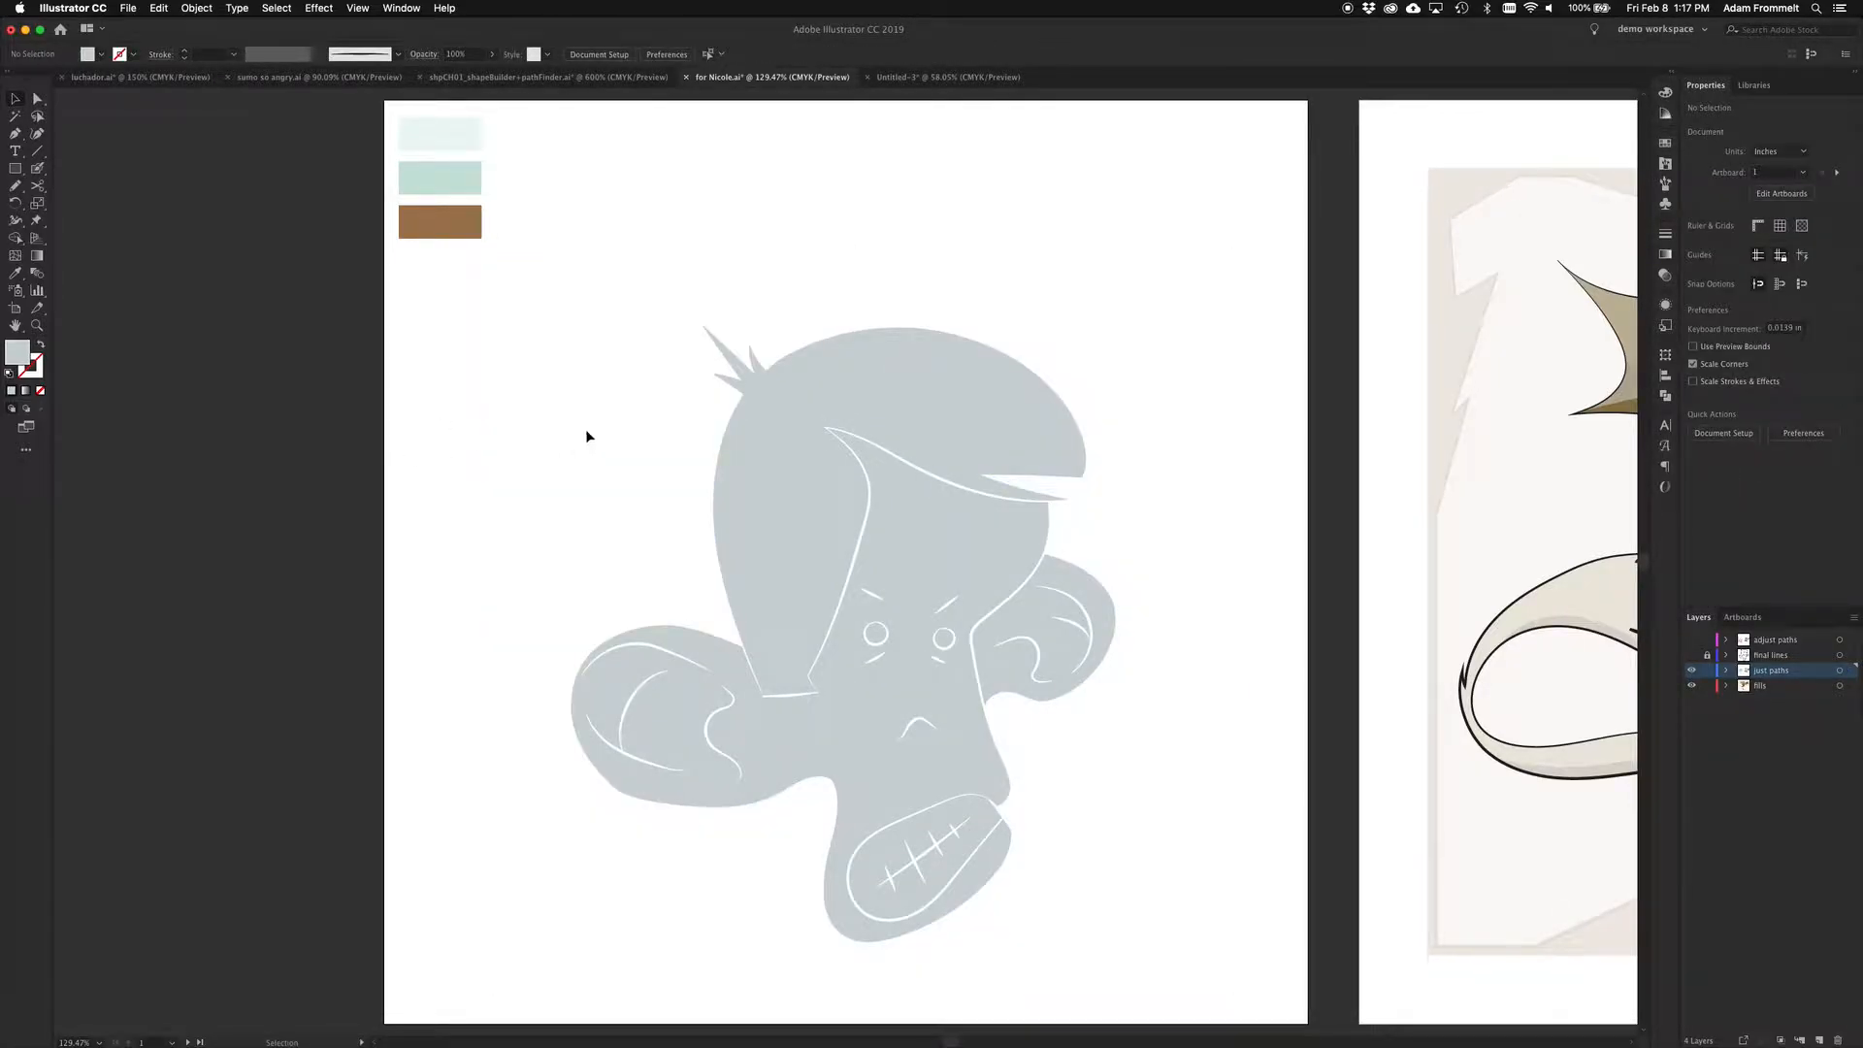
Fill the hair shape with an orange-brown picked in the Color Picker
{"action": "left_click", "coordinate": [780, 441]}
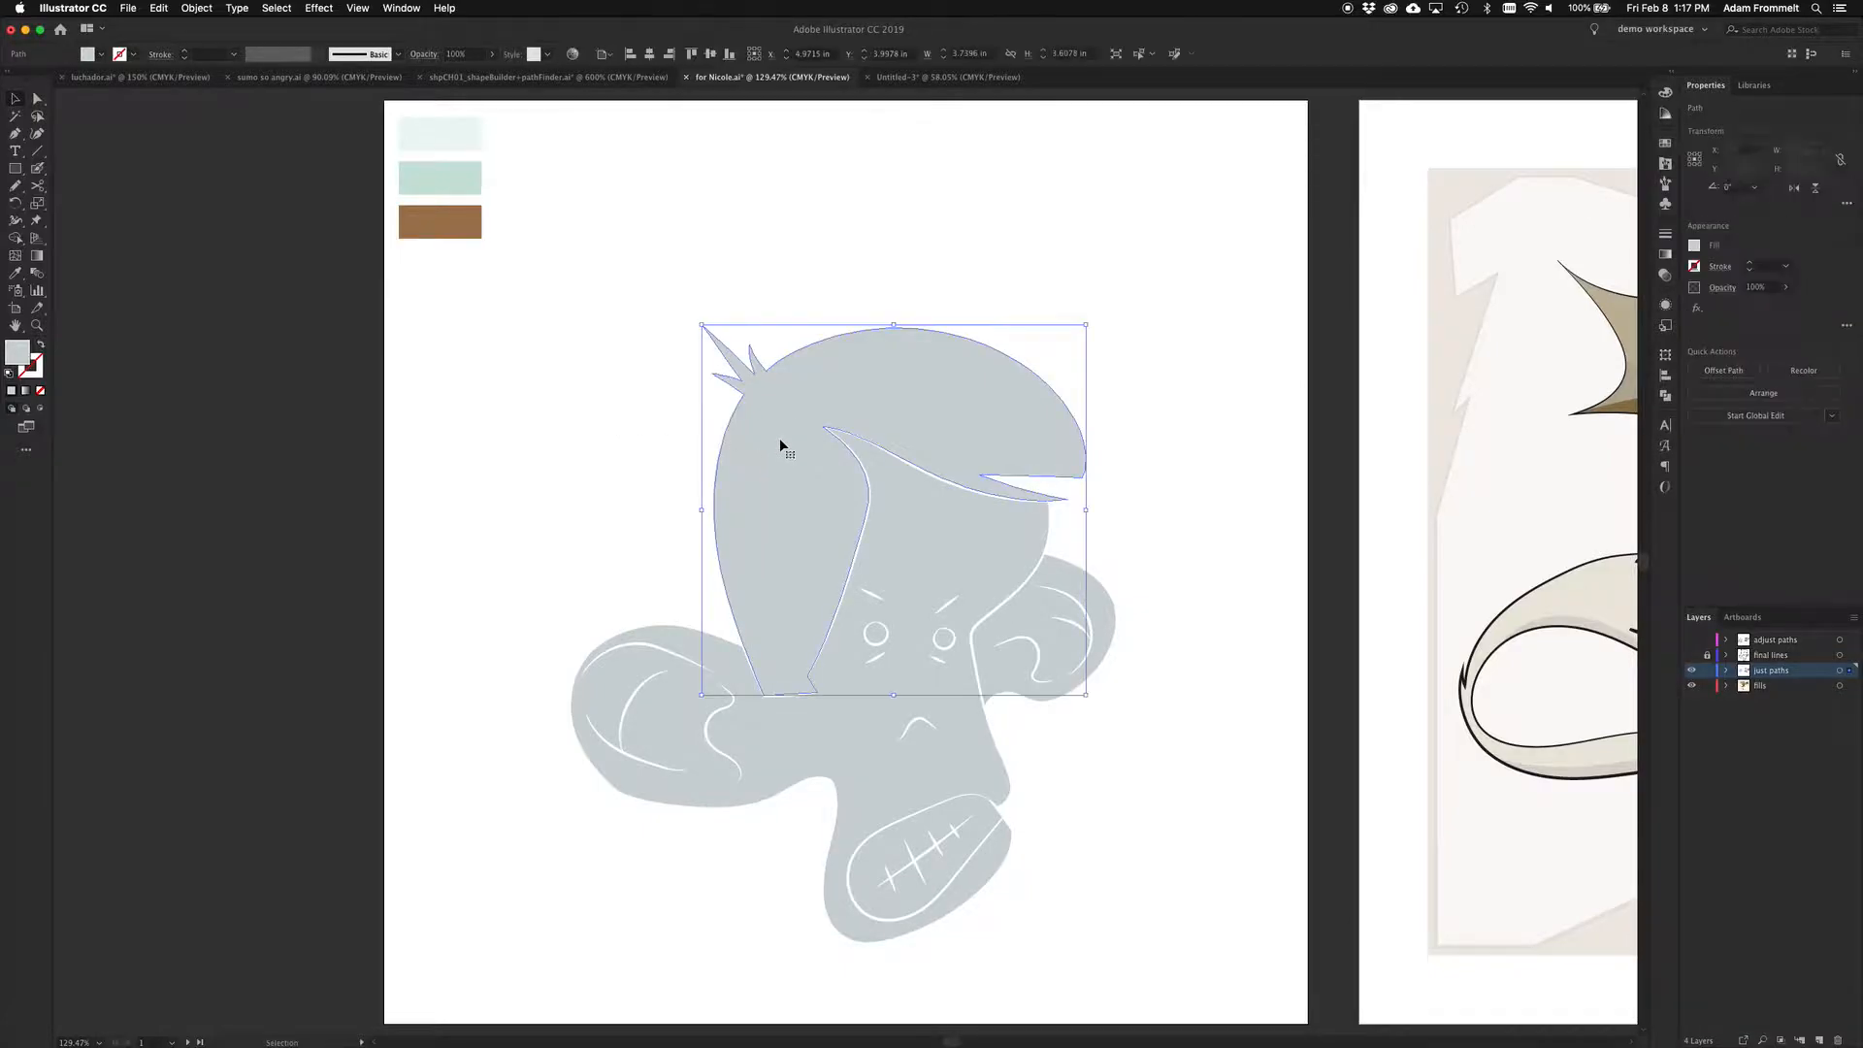
{"action": "double_click", "coordinate": [17, 351]}
{"action": "left_click_drag", "start_coordinate": [532, 316], "coordinate": [533, 398]}
{"action": "mouse_move", "coordinate": [324, 260]}
{"action": "left_mouse_down"}
{"action": "mouse_move", "coordinate": [500, 334]}
{"action": "mouse_move", "coordinate": [521, 284]}
{"action": "left_mouse_up"}
{"action": "left_click", "coordinate": [659, 235]}
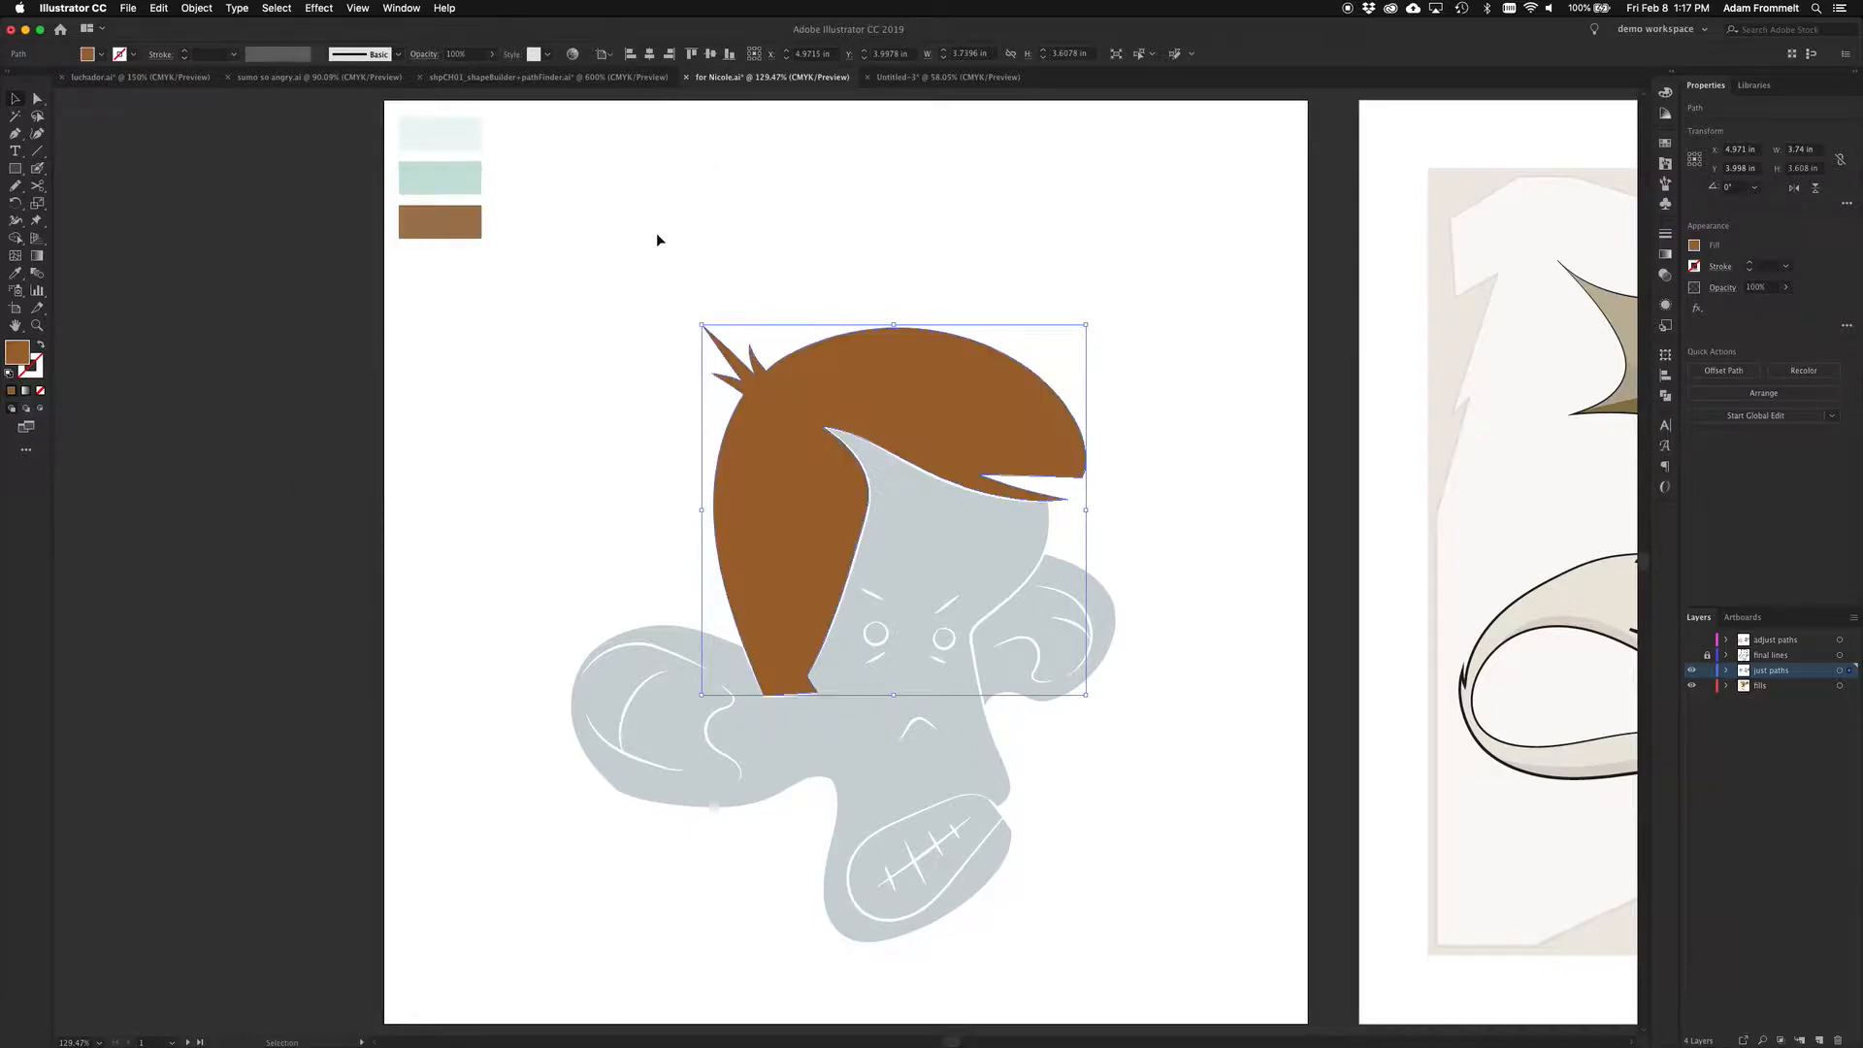
Fill the face with its large ear and the separate small ear with the palest mint of the sample colours using the Eyedropper
{"action": "left_click", "coordinate": [800, 734]}
{"action": "key", "text": "i"}
{"action": "left_click", "coordinate": [453, 139]}
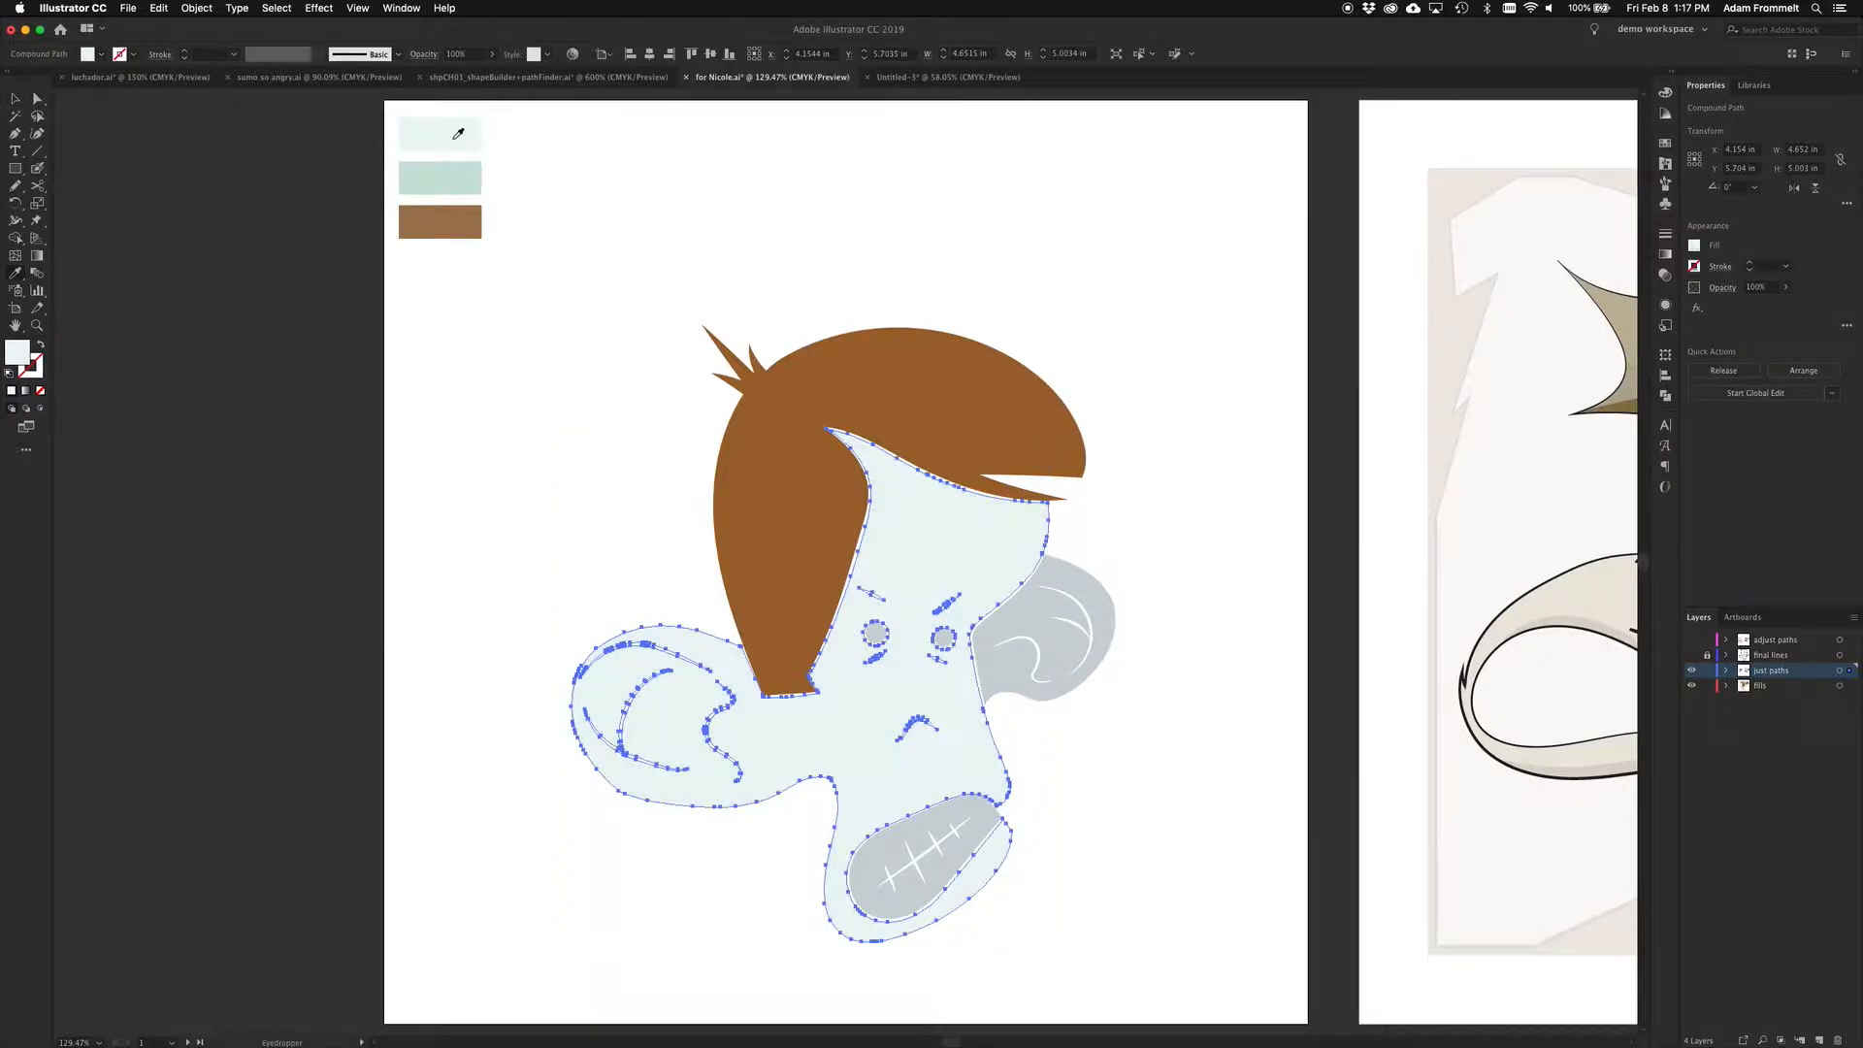
{"action": "key", "text": "v"}
{"action": "left_click", "coordinate": [1008, 671]}
{"action": "key", "text": "i"}
{"action": "left_click", "coordinate": [931, 514]}
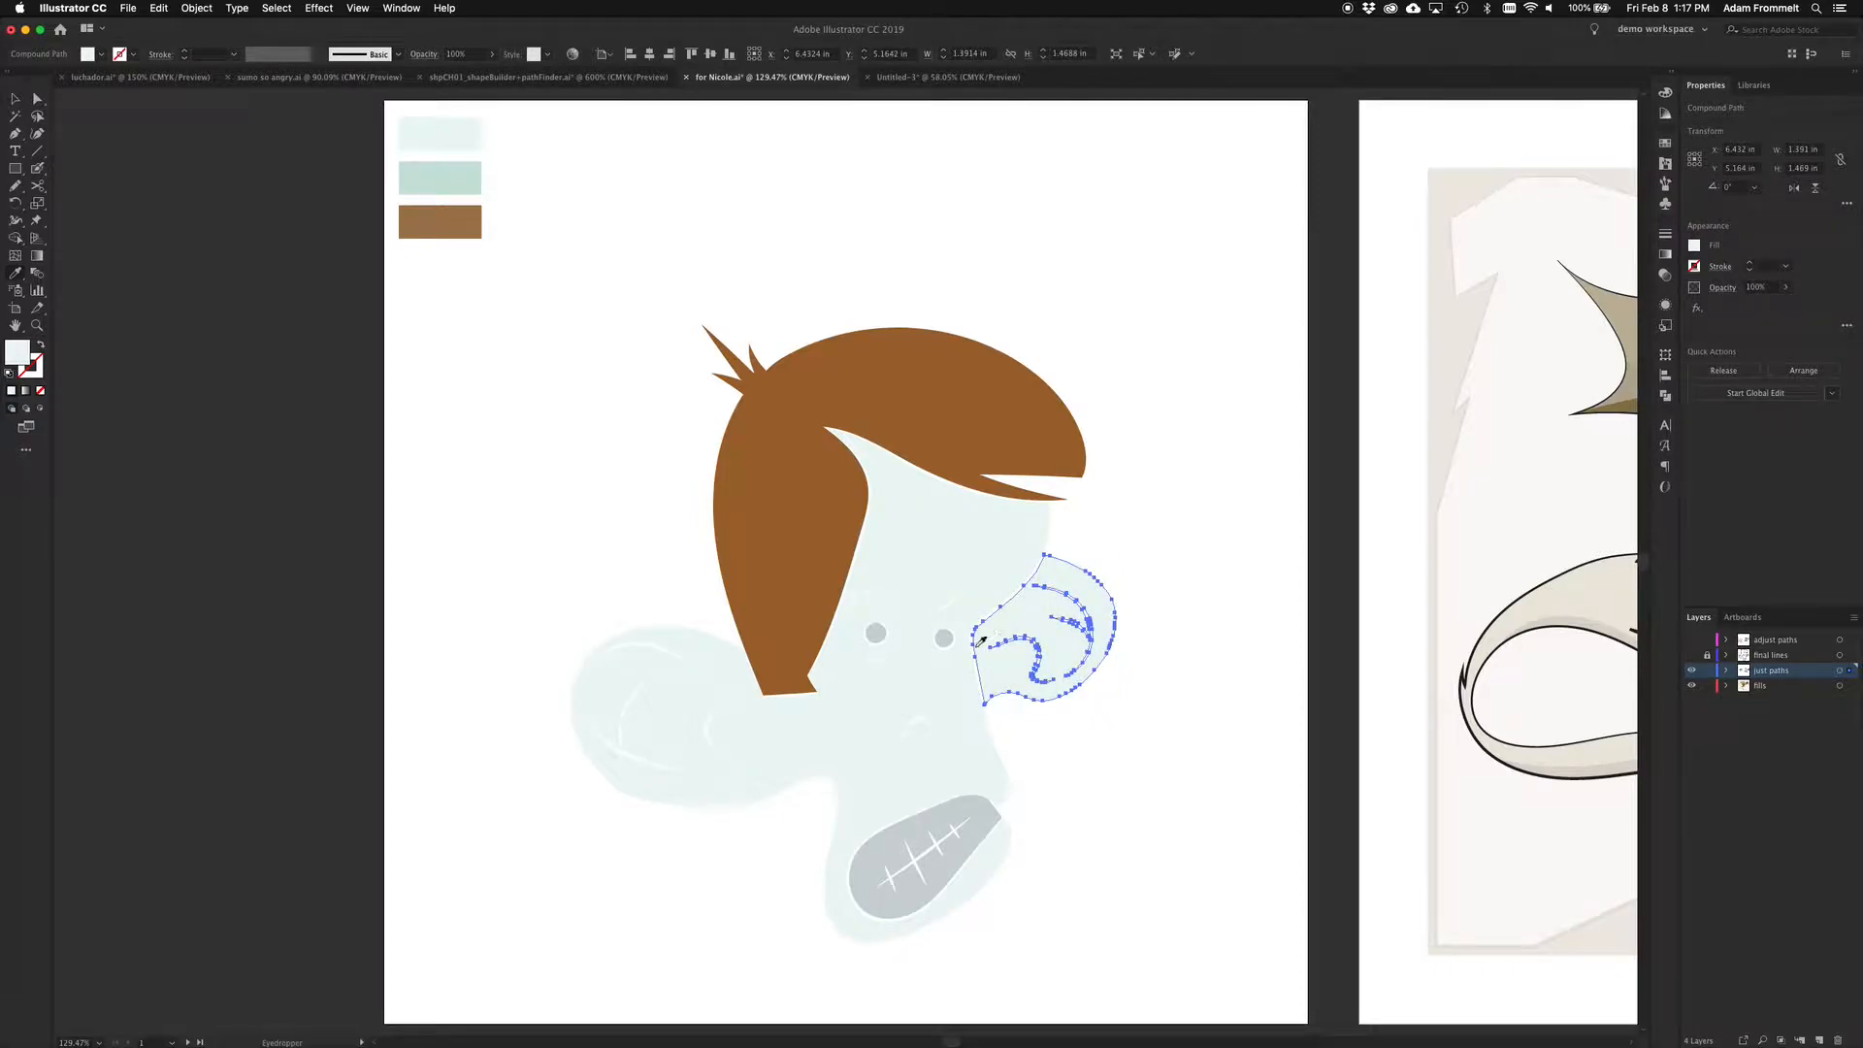
{"action": "key", "text": "v"}
{"action": "left_click", "coordinate": [1140, 788]}
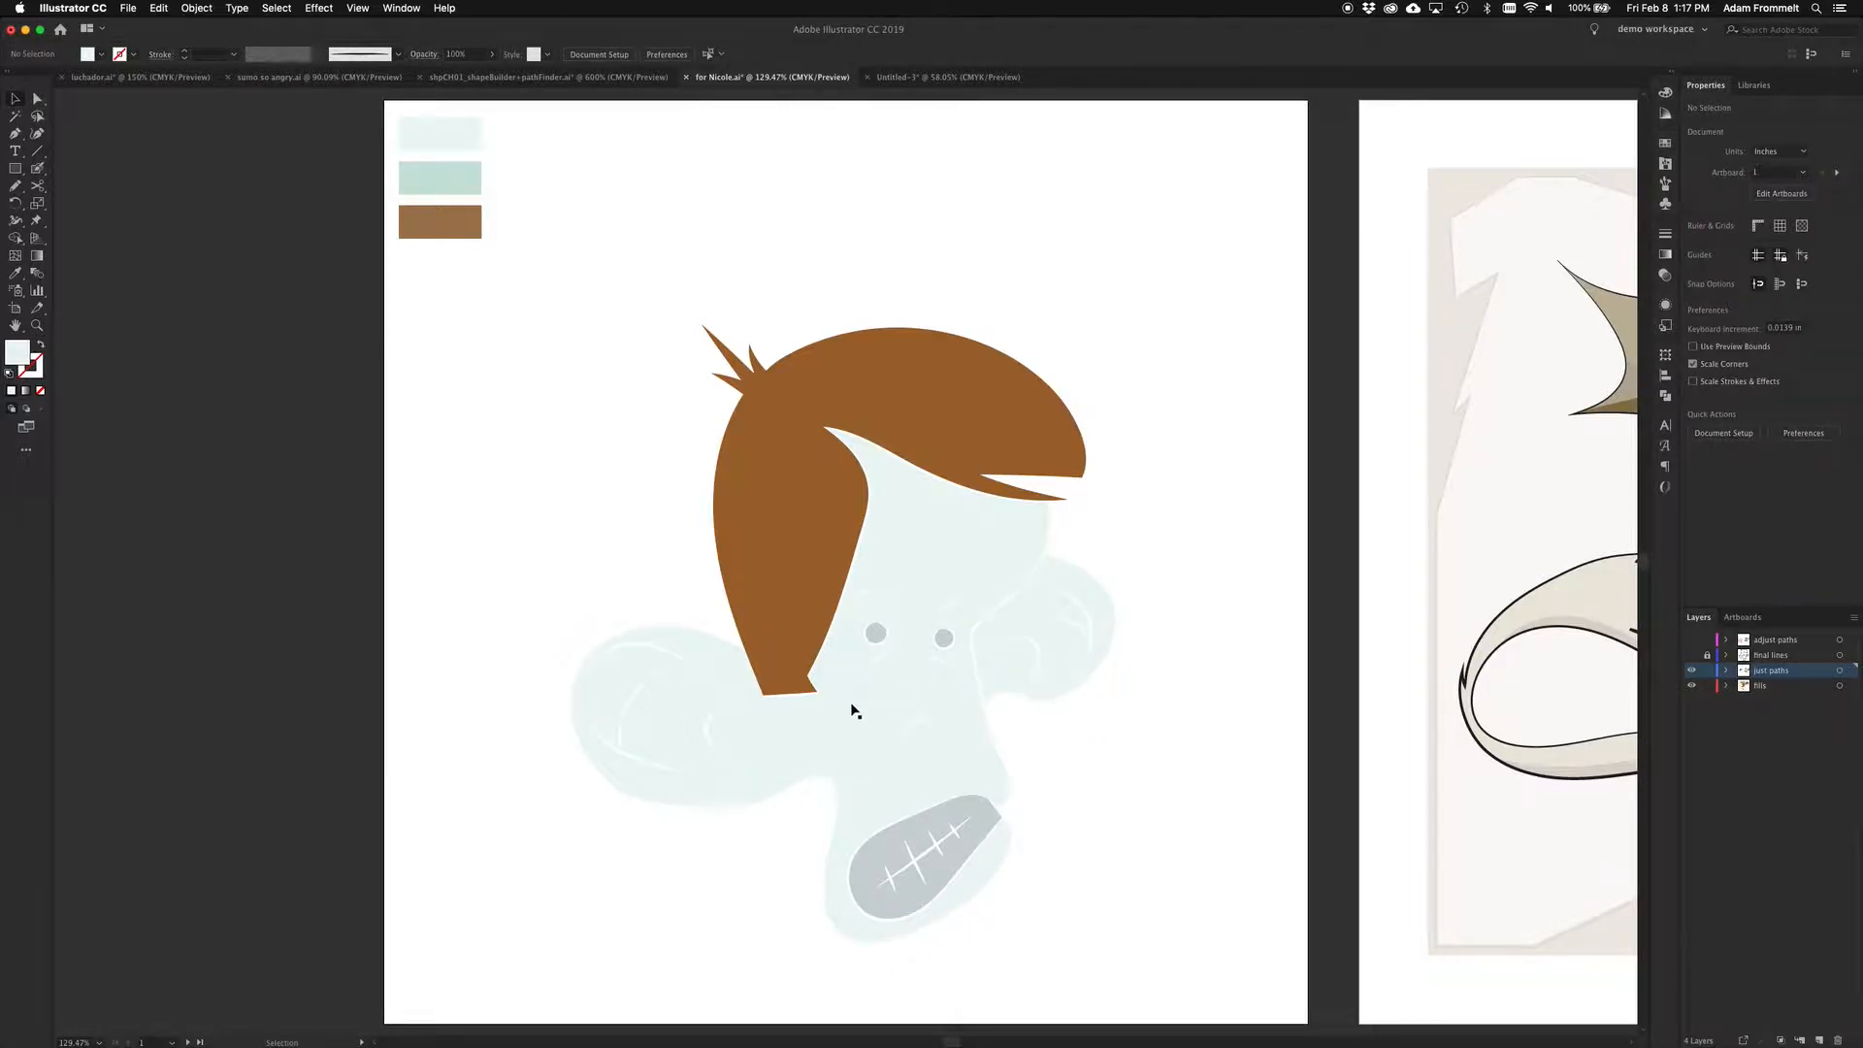
Fill both eyes and the mouth with the darker mint sample colour, then show the "final lines" layer
{"action": "left_click", "coordinate": [875, 632]}
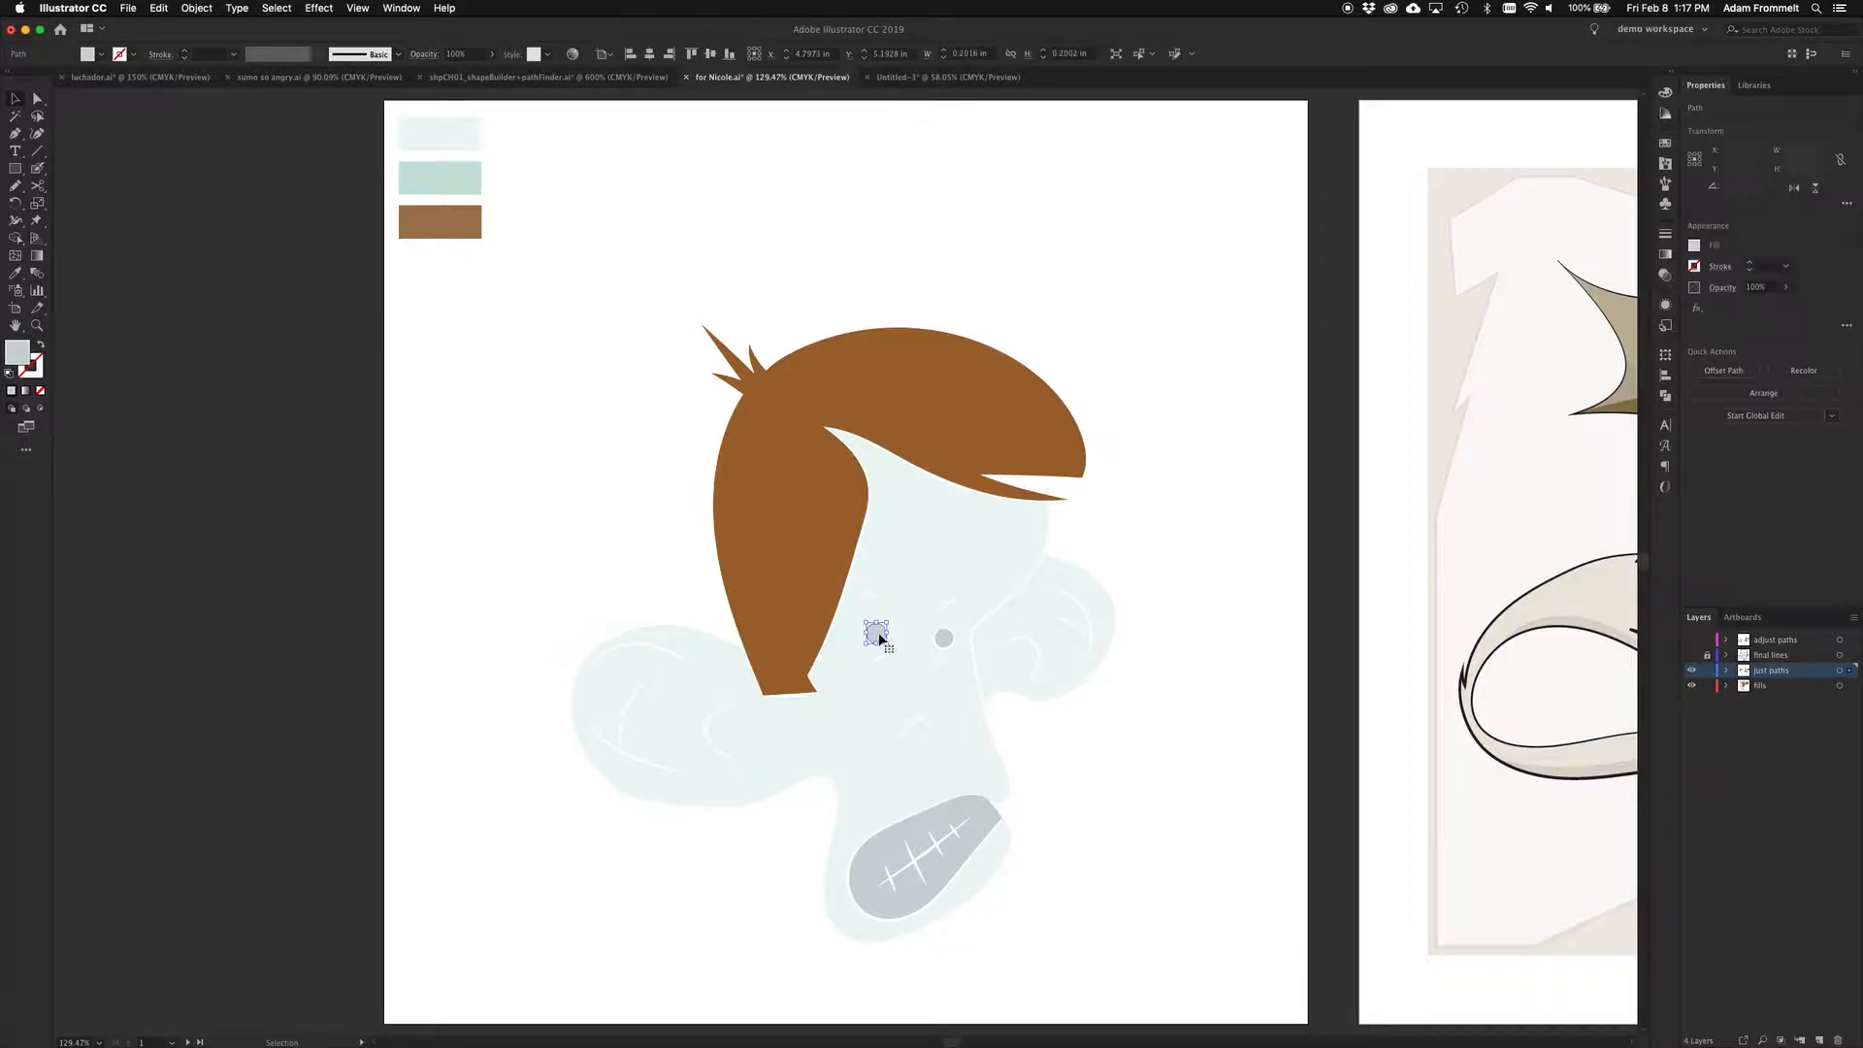
{"action": "left_click", "coordinate": [942, 640], "text": "shift"}
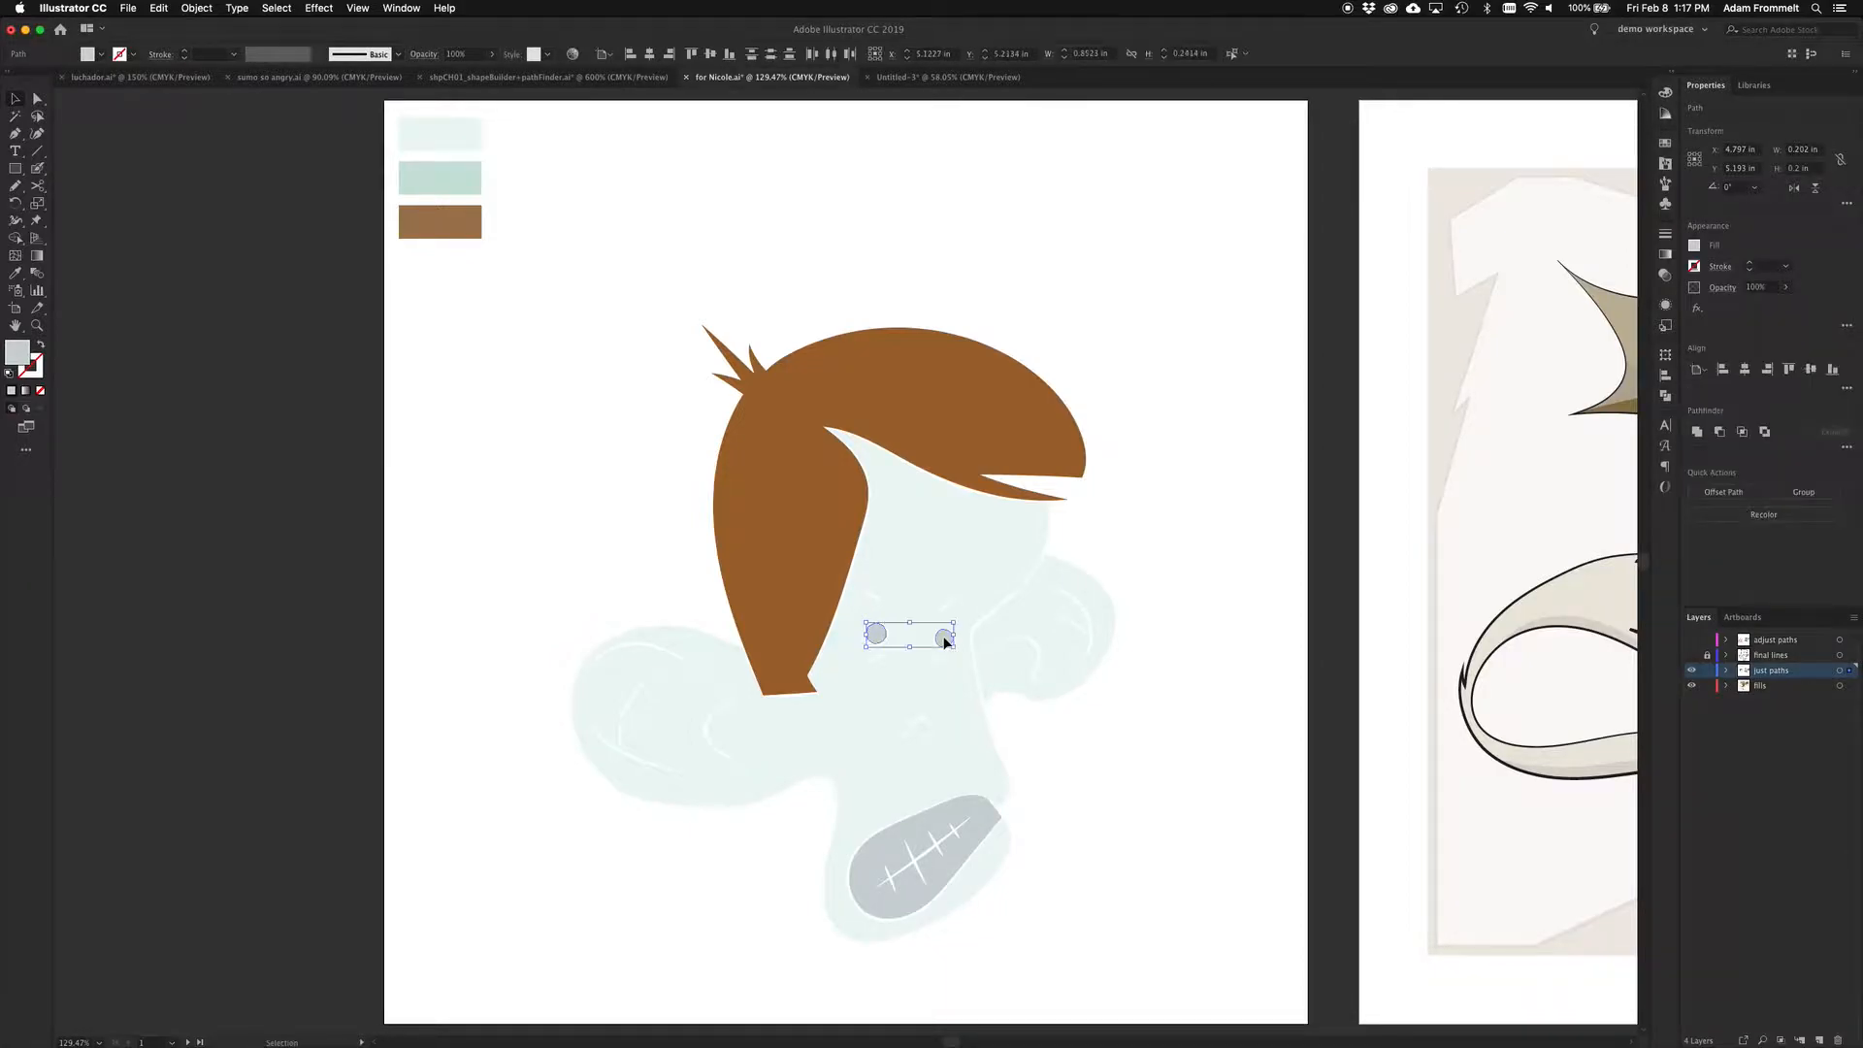
{"action": "left_click", "coordinate": [931, 829], "text": "shift"}
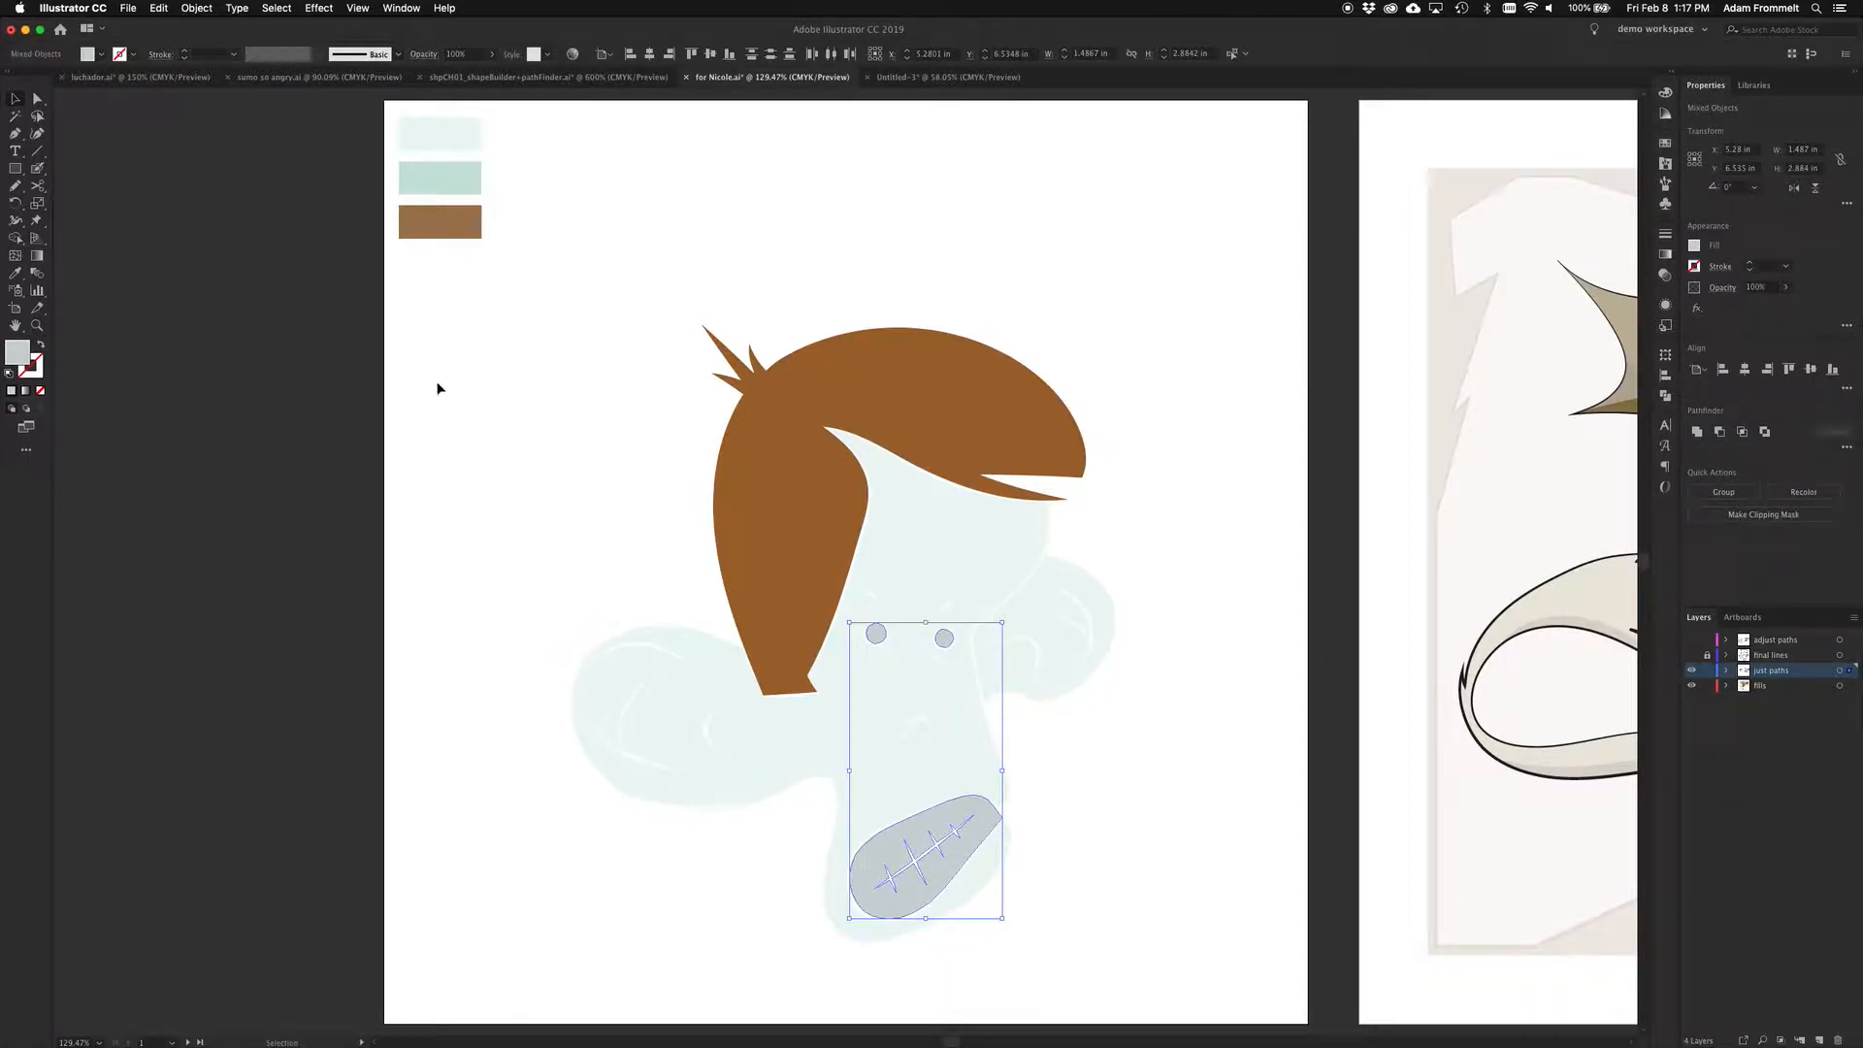
{"action": "key", "text": "i"}
{"action": "left_click", "coordinate": [443, 181]}
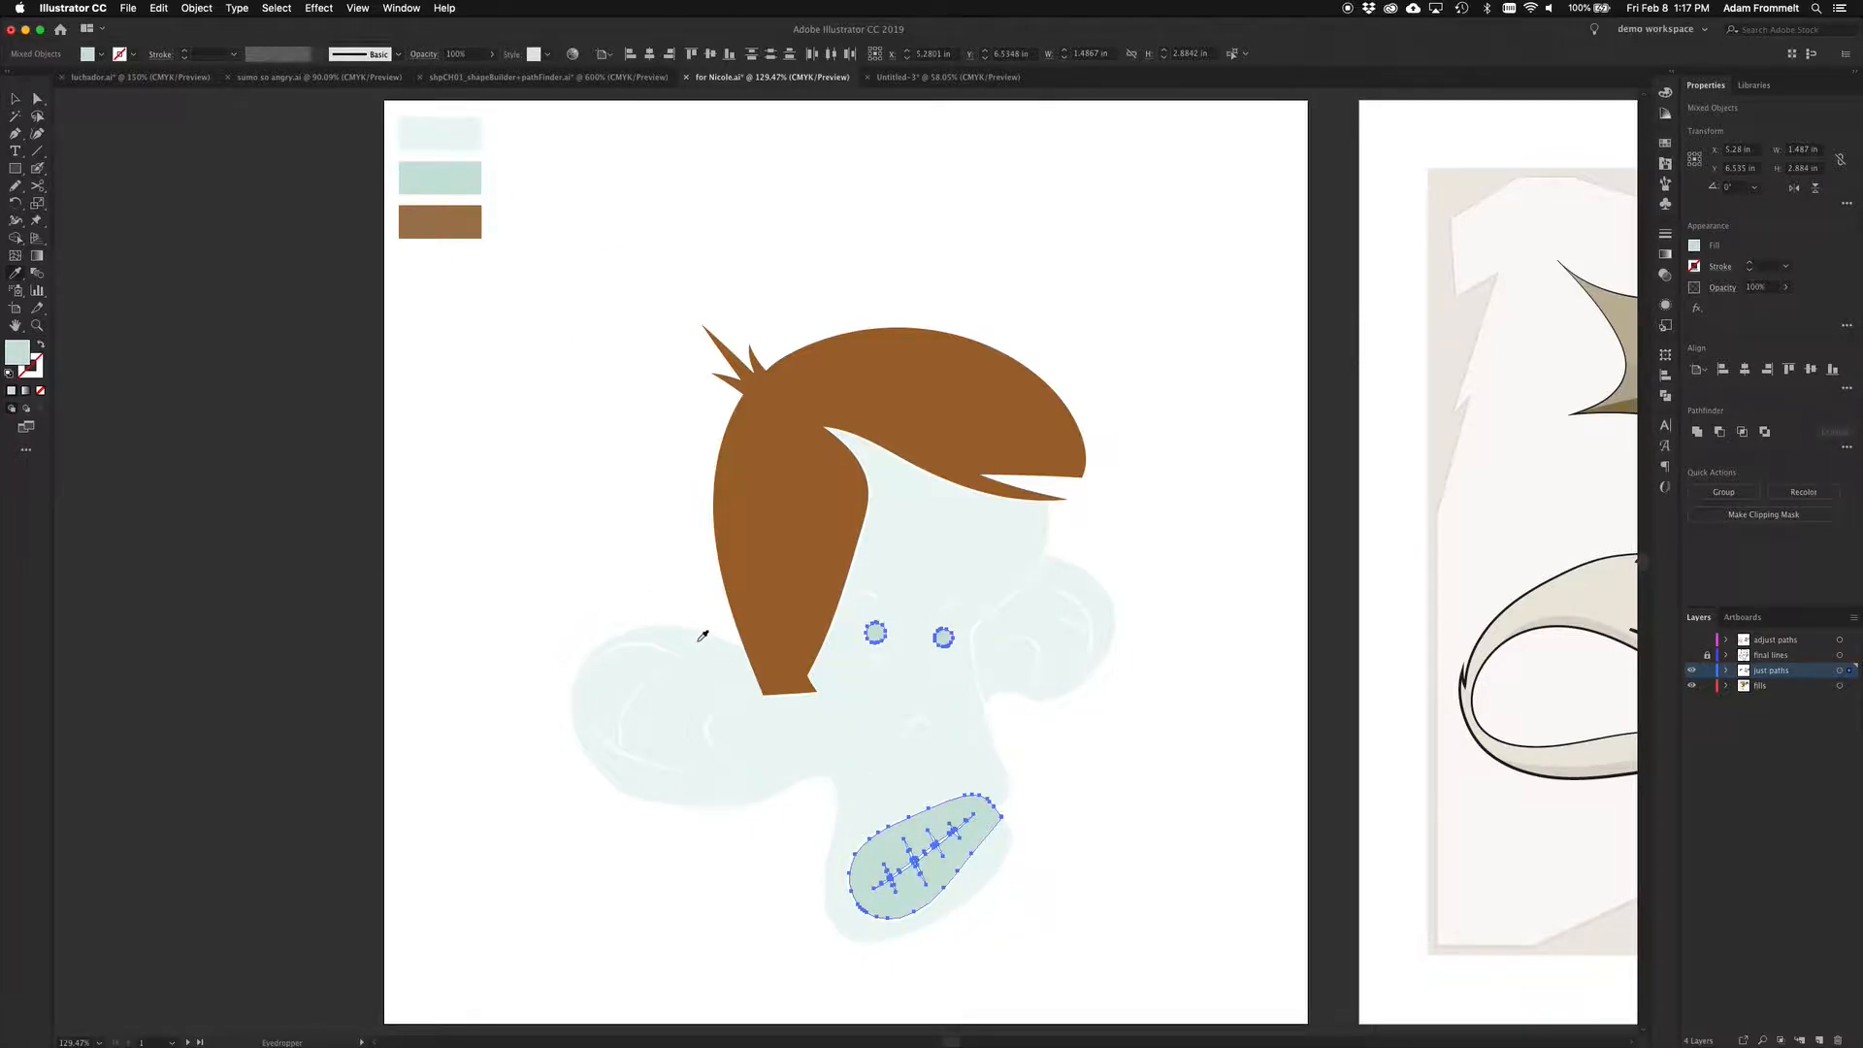
{"action": "key", "text": "v"}
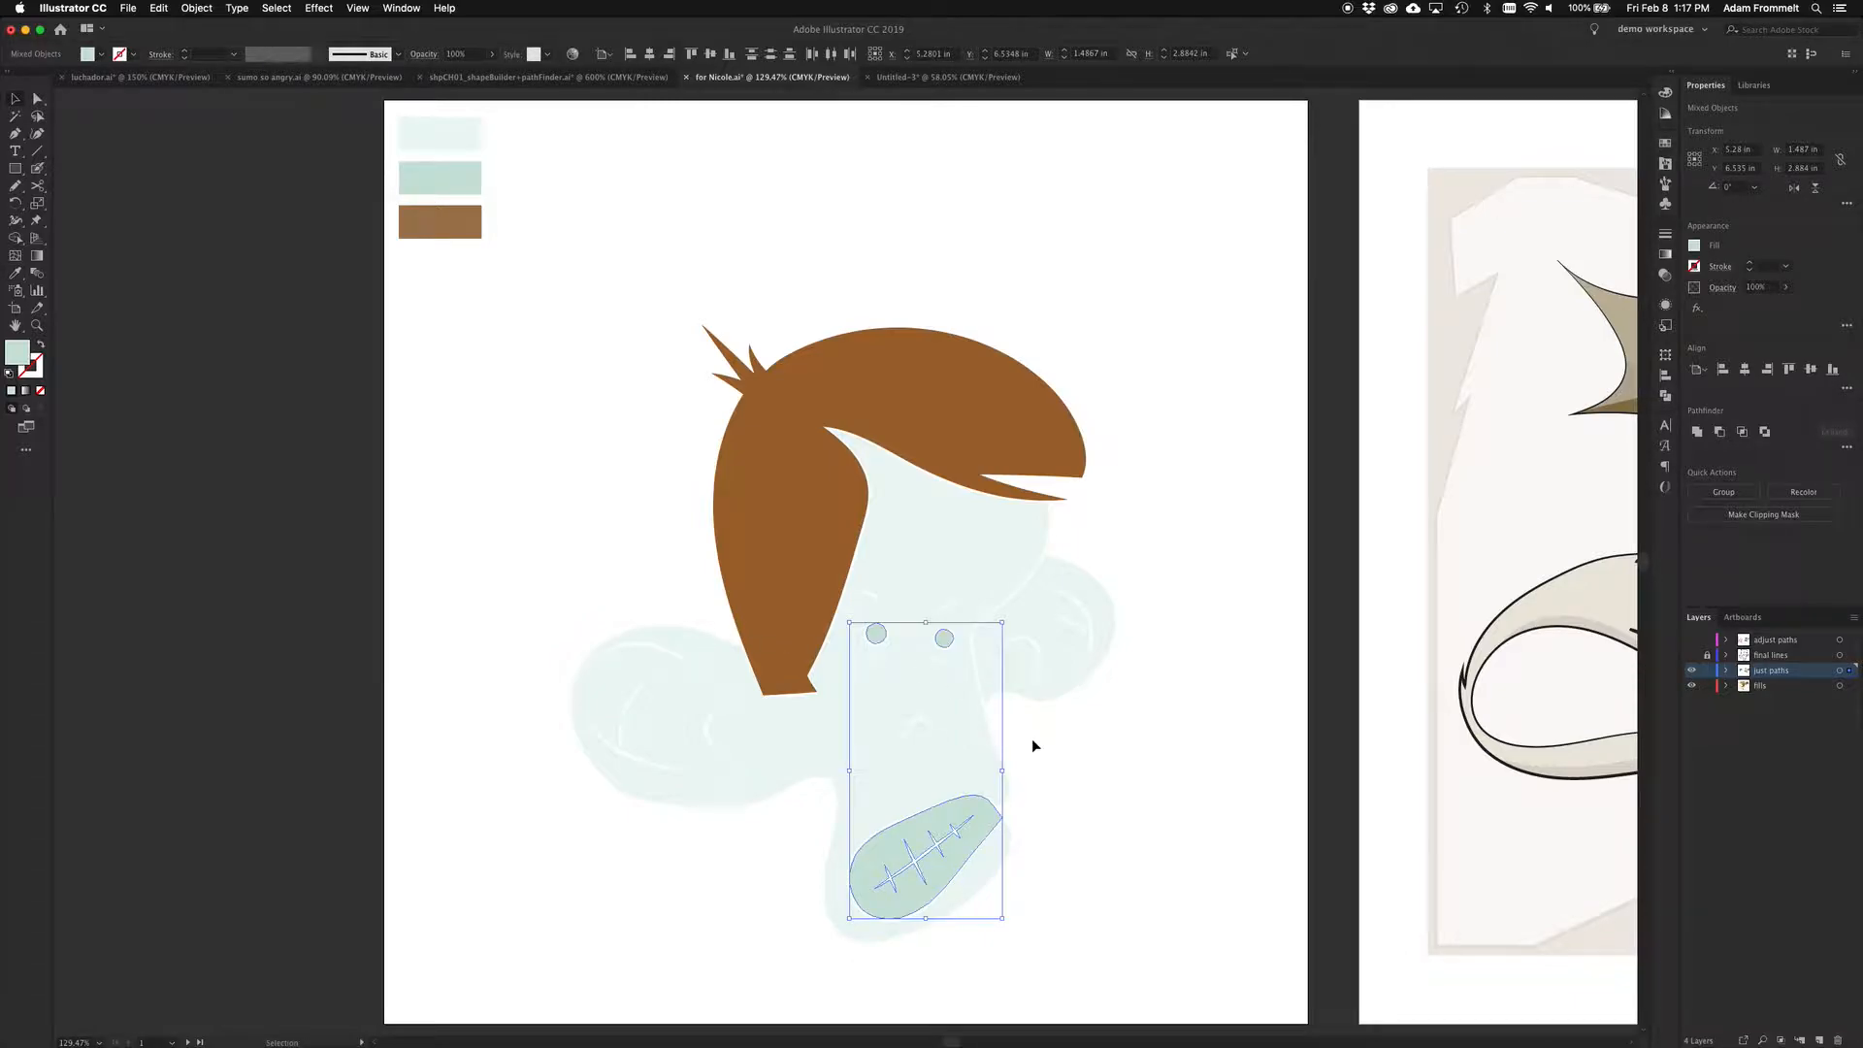
{"action": "left_click", "coordinate": [1084, 764]}
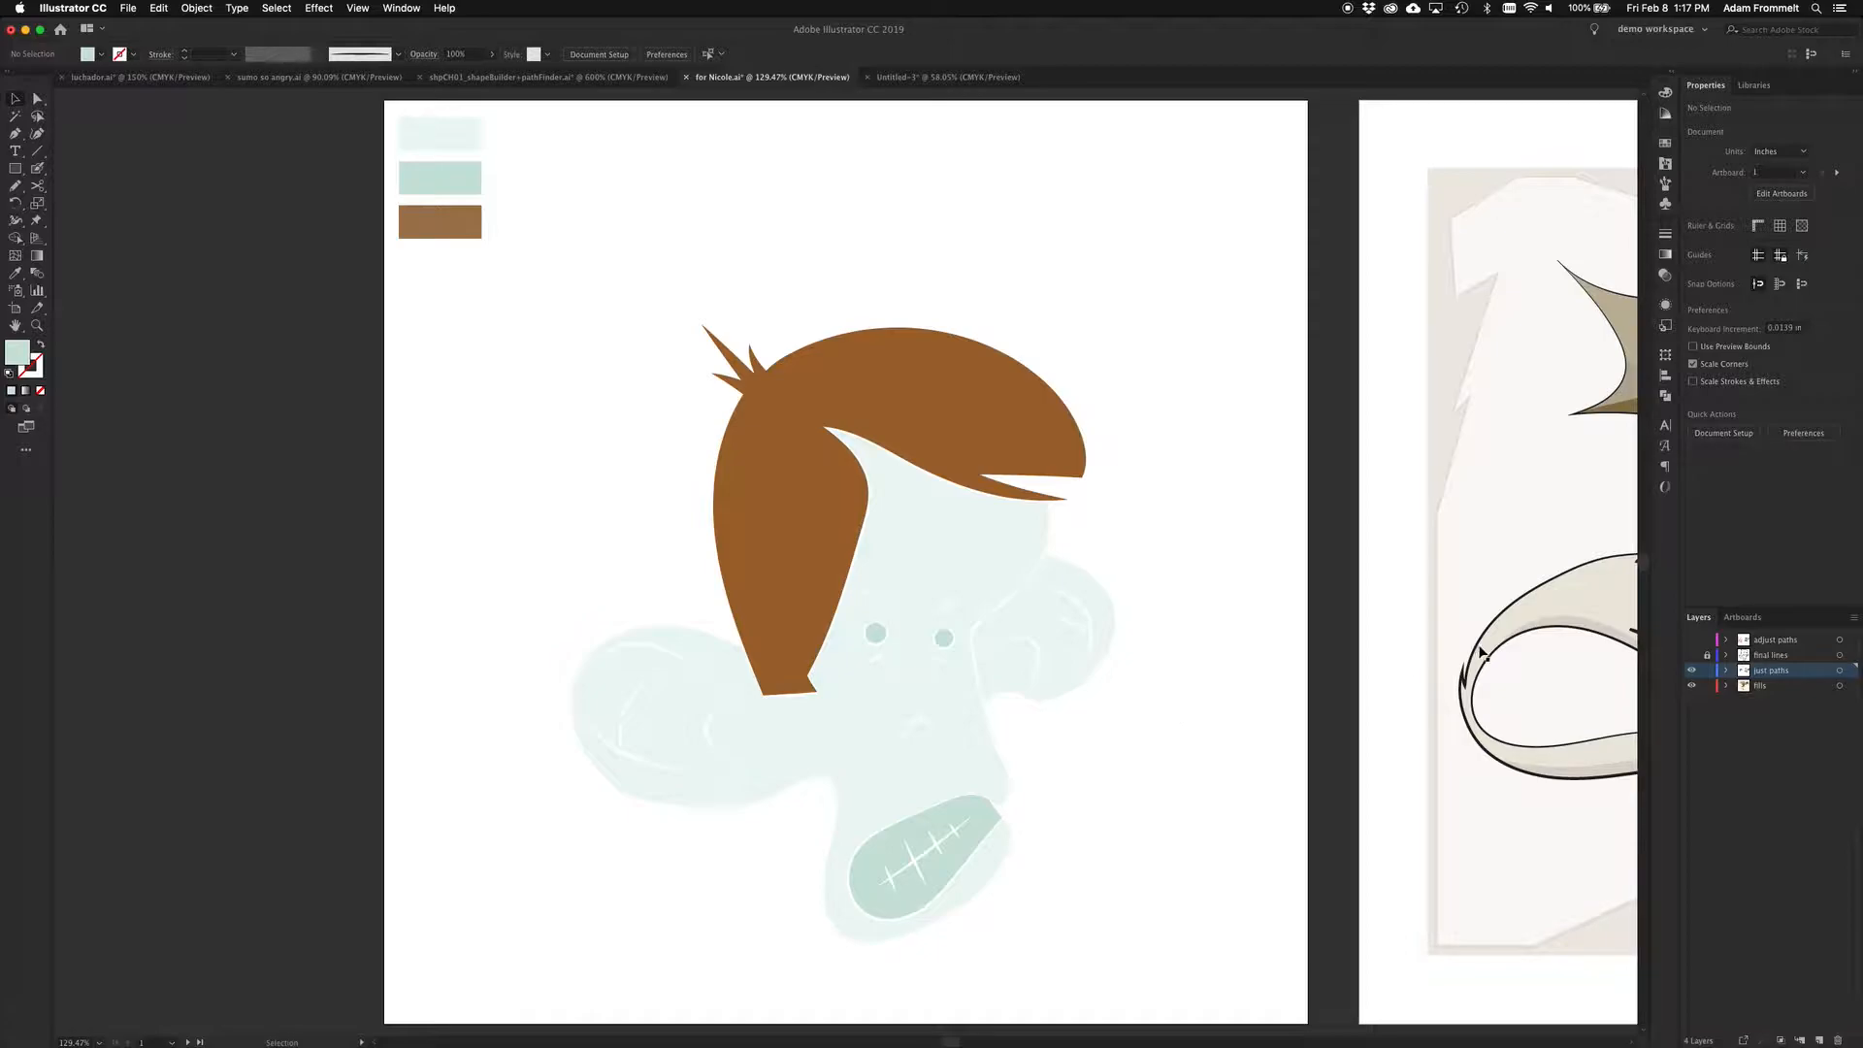
{"action": "left_click", "coordinate": [1691, 669]}
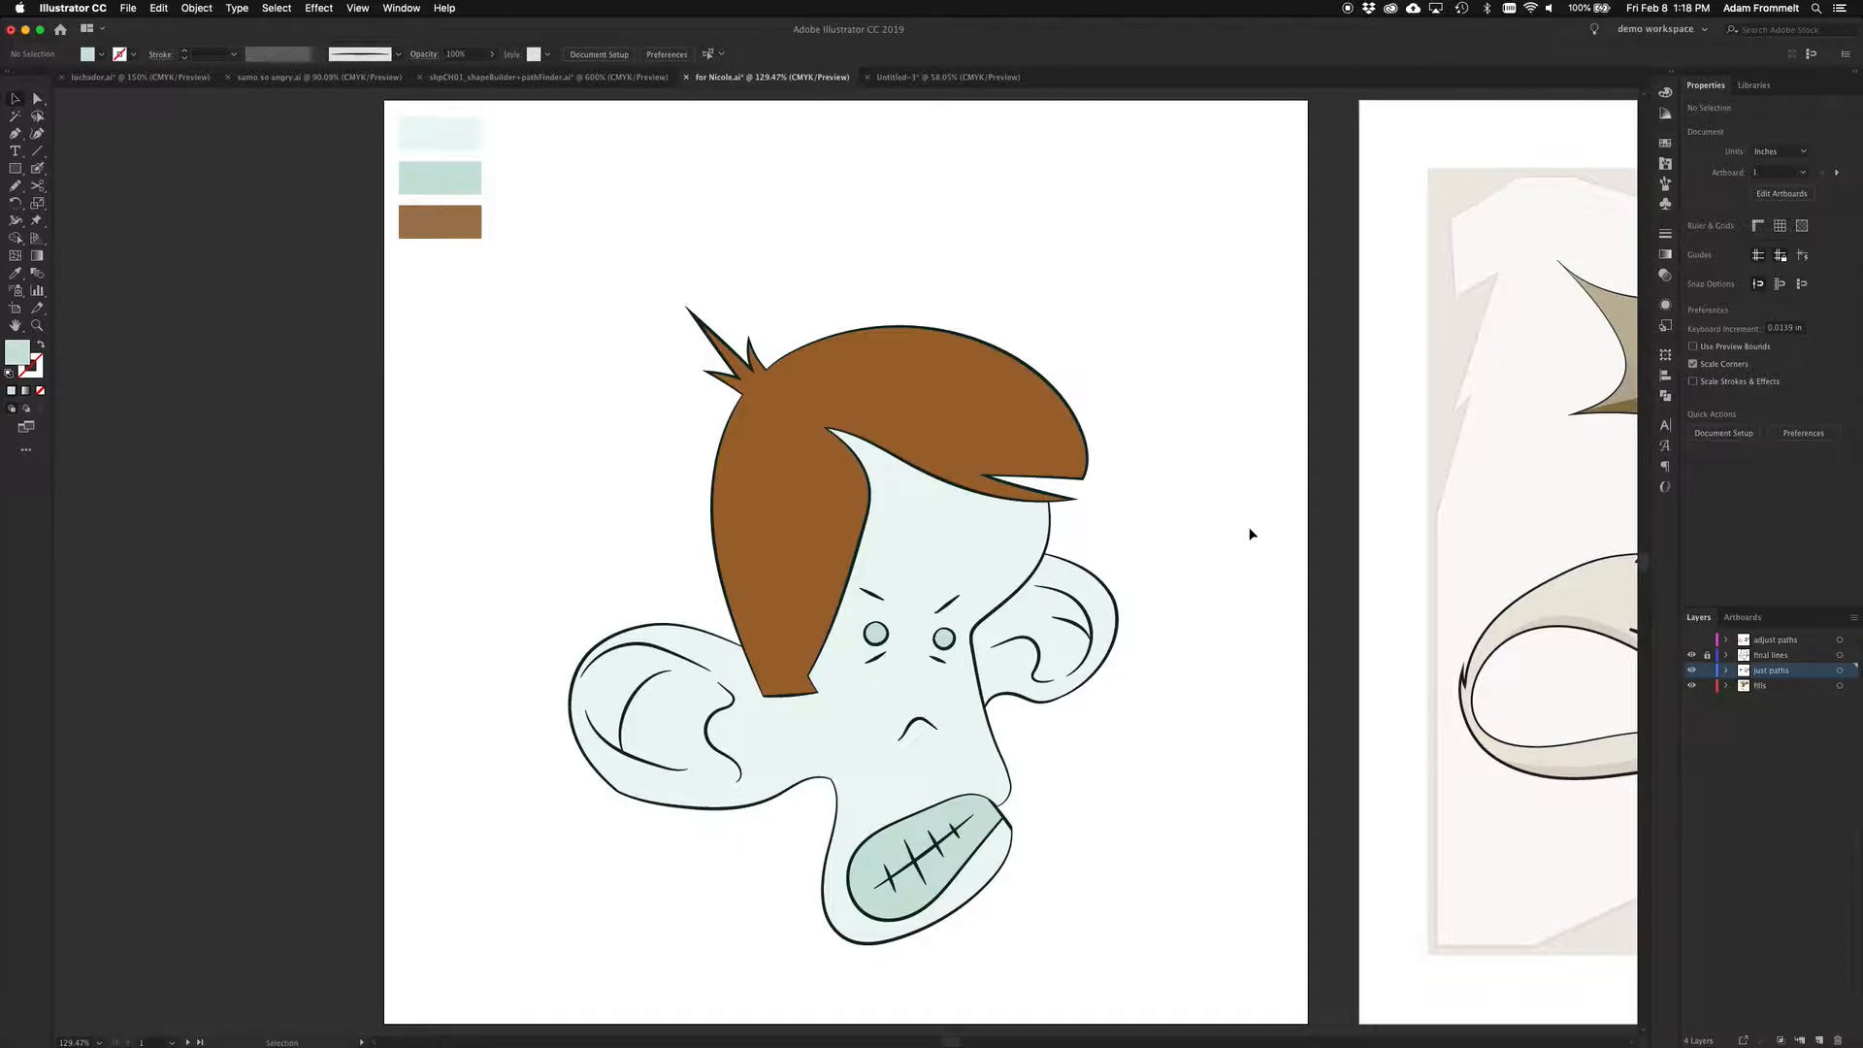
Cut the face shape with the Knife along a curve that separates the lower part of the large ear
{"action": "left_click", "coordinate": [839, 745]}
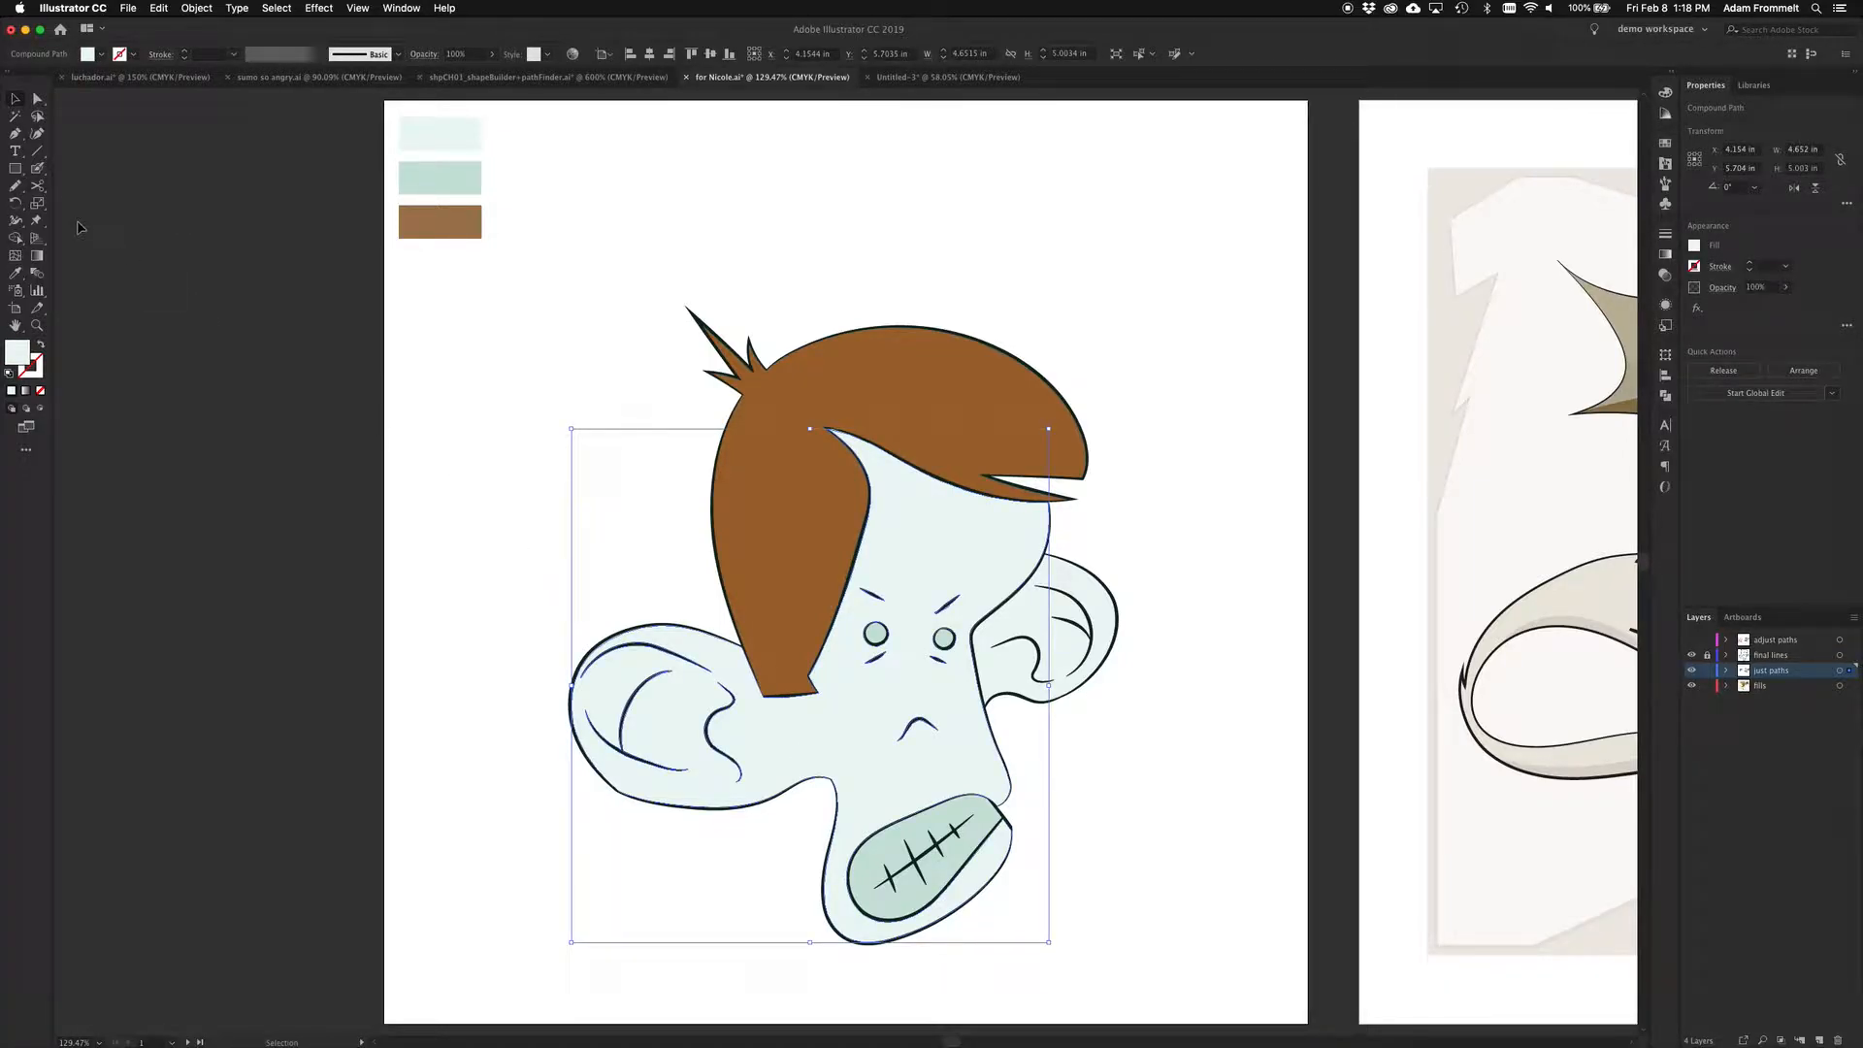
{"action": "left_click", "coordinate": [37, 185]}
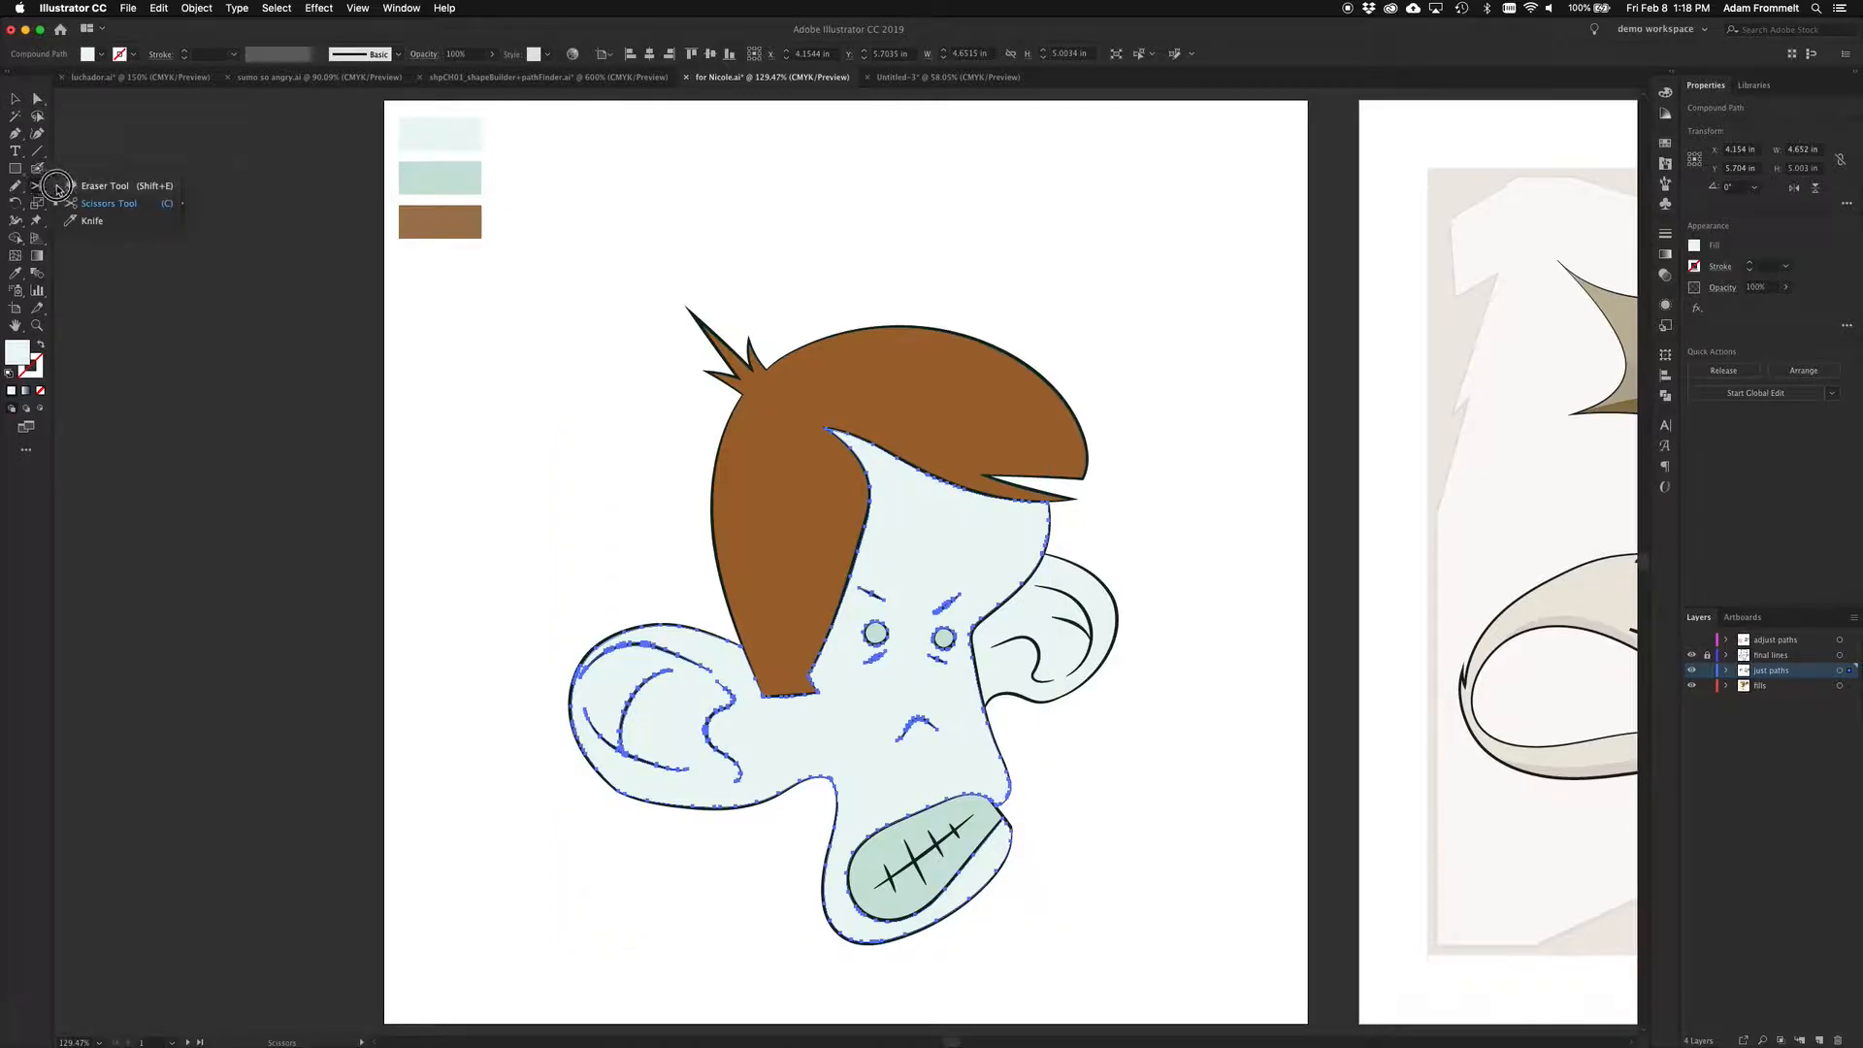
{"action": "left_click", "coordinate": [104, 222]}
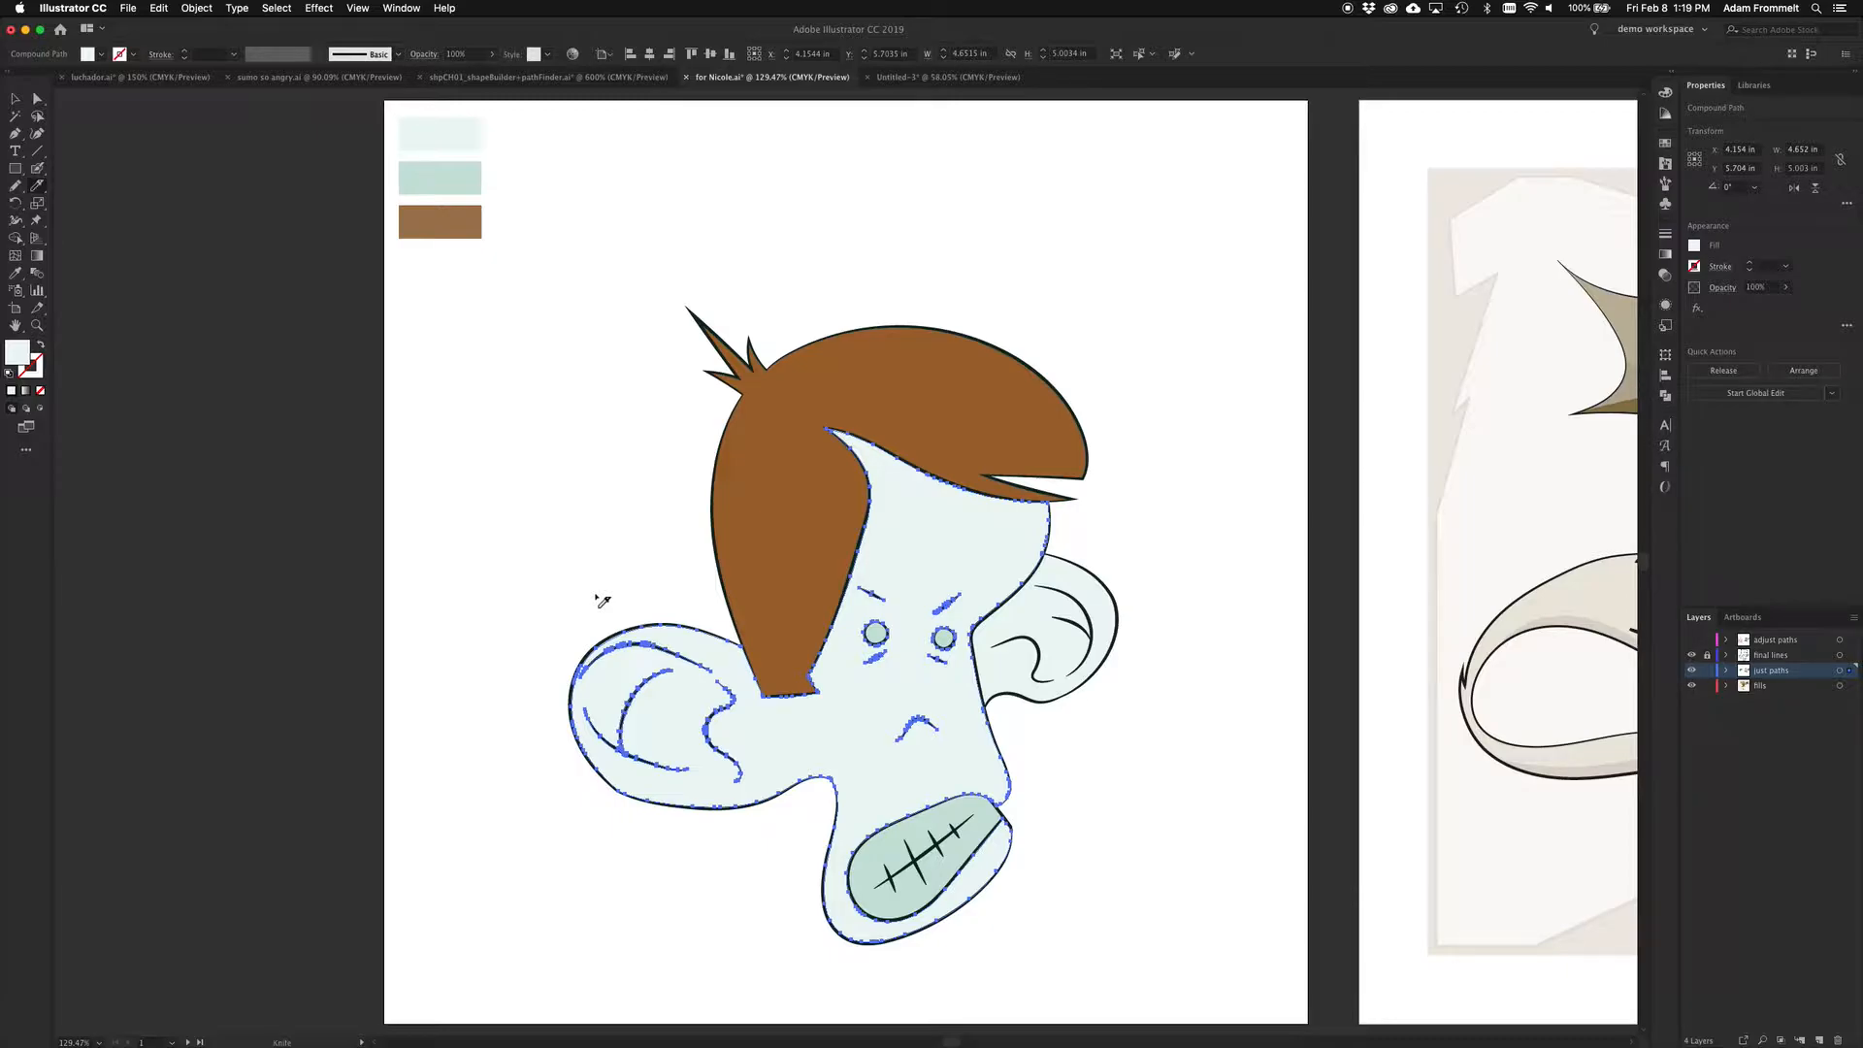
{"action": "left_click", "coordinate": [556, 650]}
{"action": "mouse_move", "coordinate": [556, 650]}
{"action": "left_mouse_down"}
{"action": "mouse_move", "coordinate": [680, 753]}
{"action": "mouse_move", "coordinate": [824, 801]}
{"action": "left_mouse_up"}
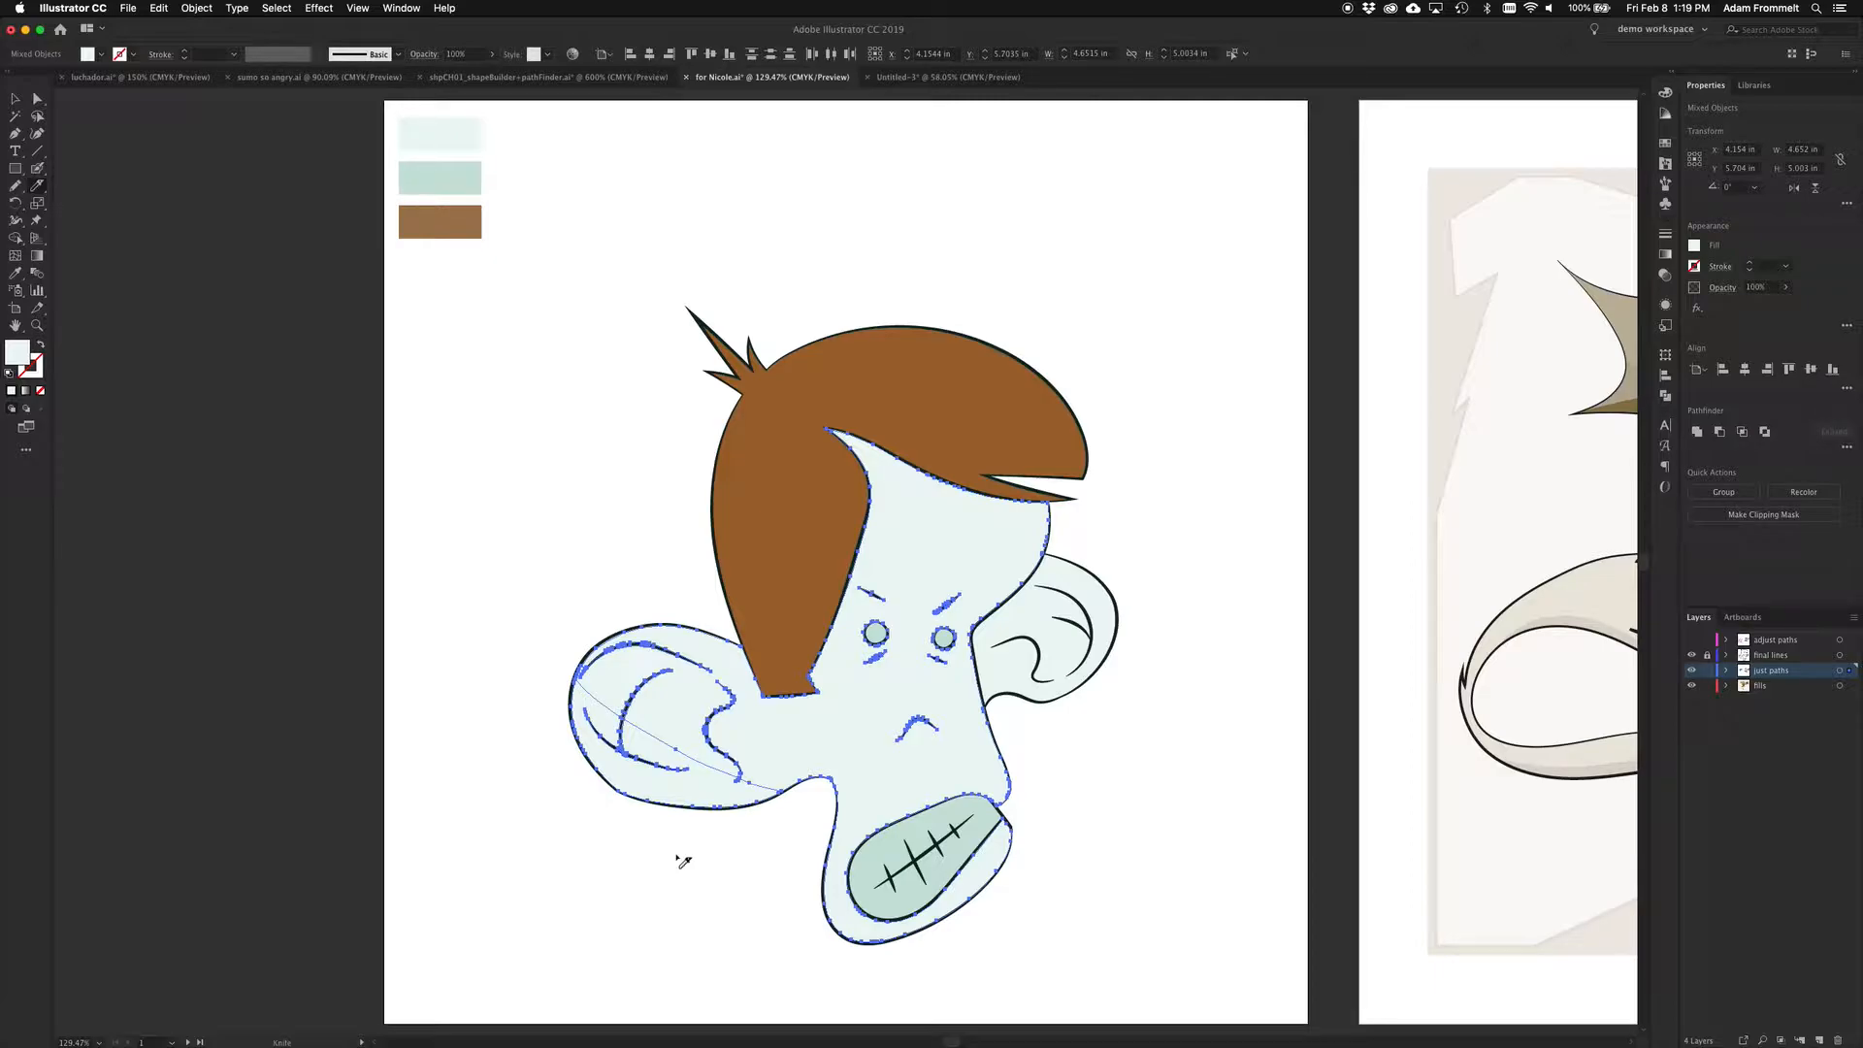
{"action": "key", "text": "v"}
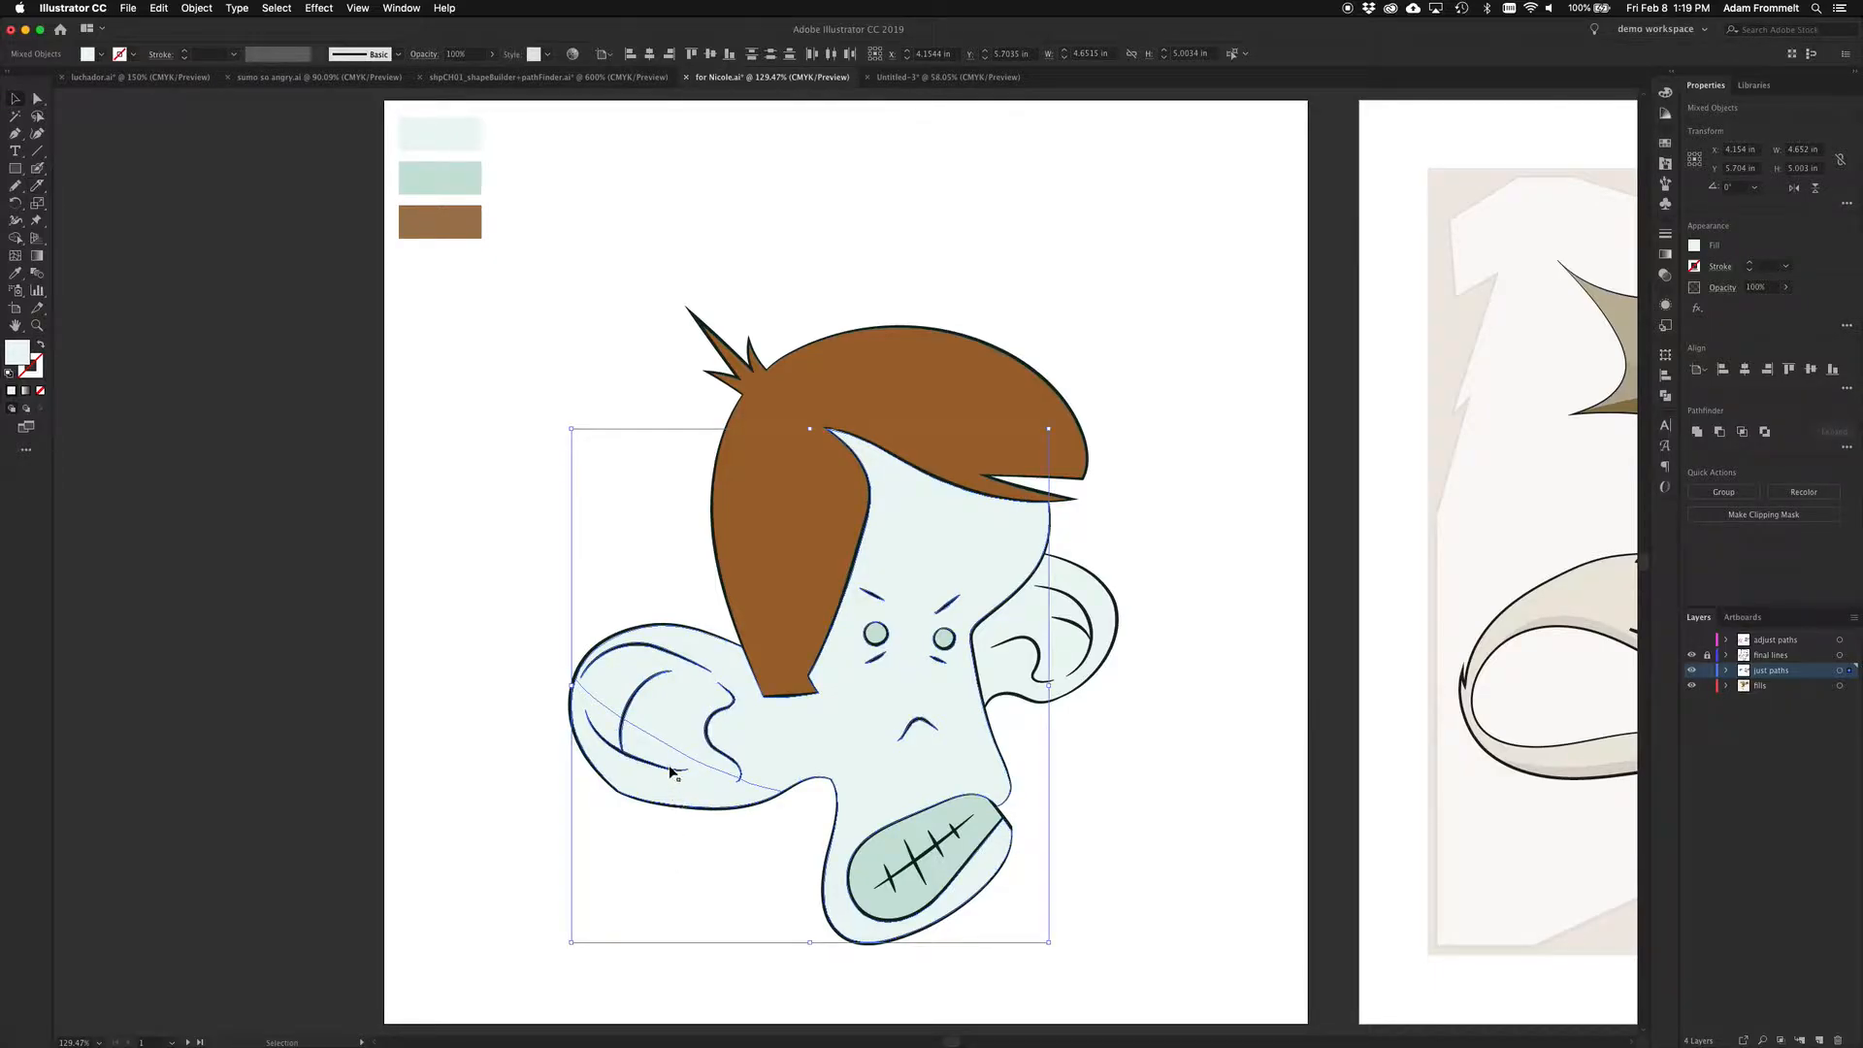
Fill the cut-off lower part of the large ear with the mint colour #c3ddd5
{"action": "left_click", "coordinate": [689, 831]}
{"action": "left_click", "coordinate": [700, 793]}
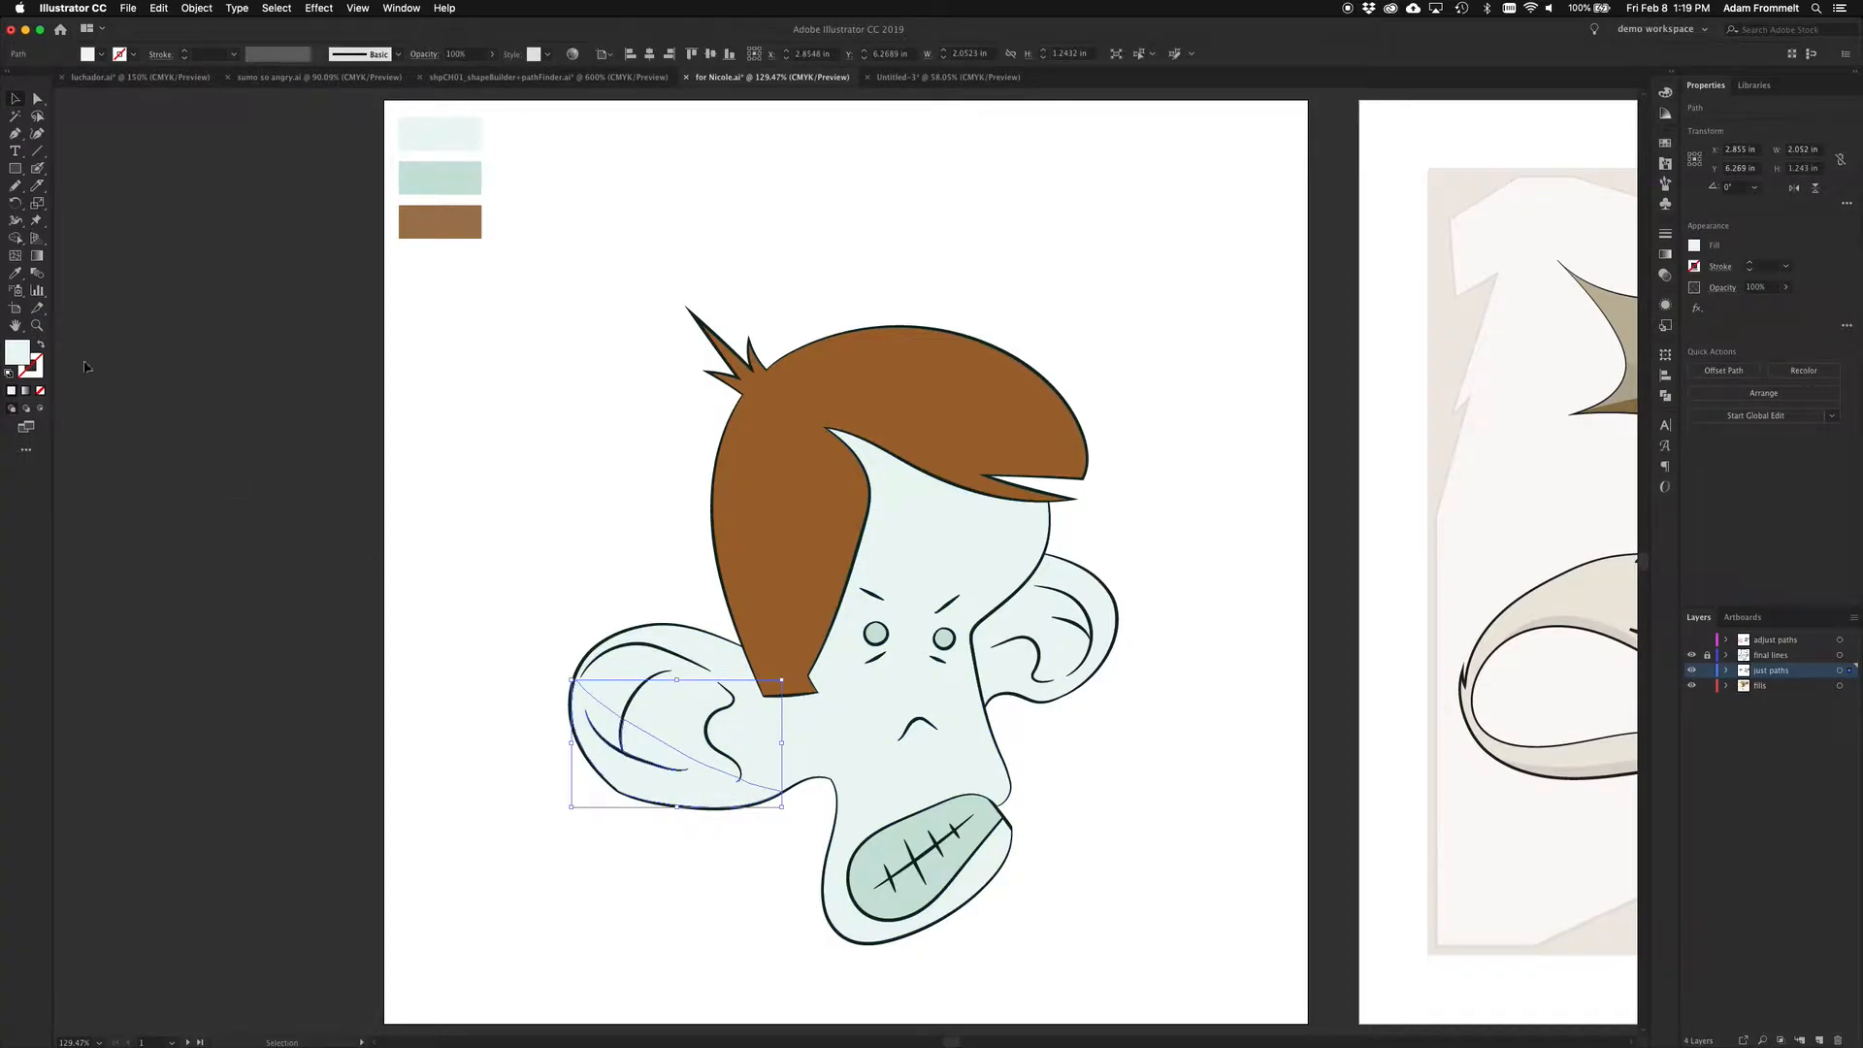
{"action": "double_click", "coordinate": [17, 352]}
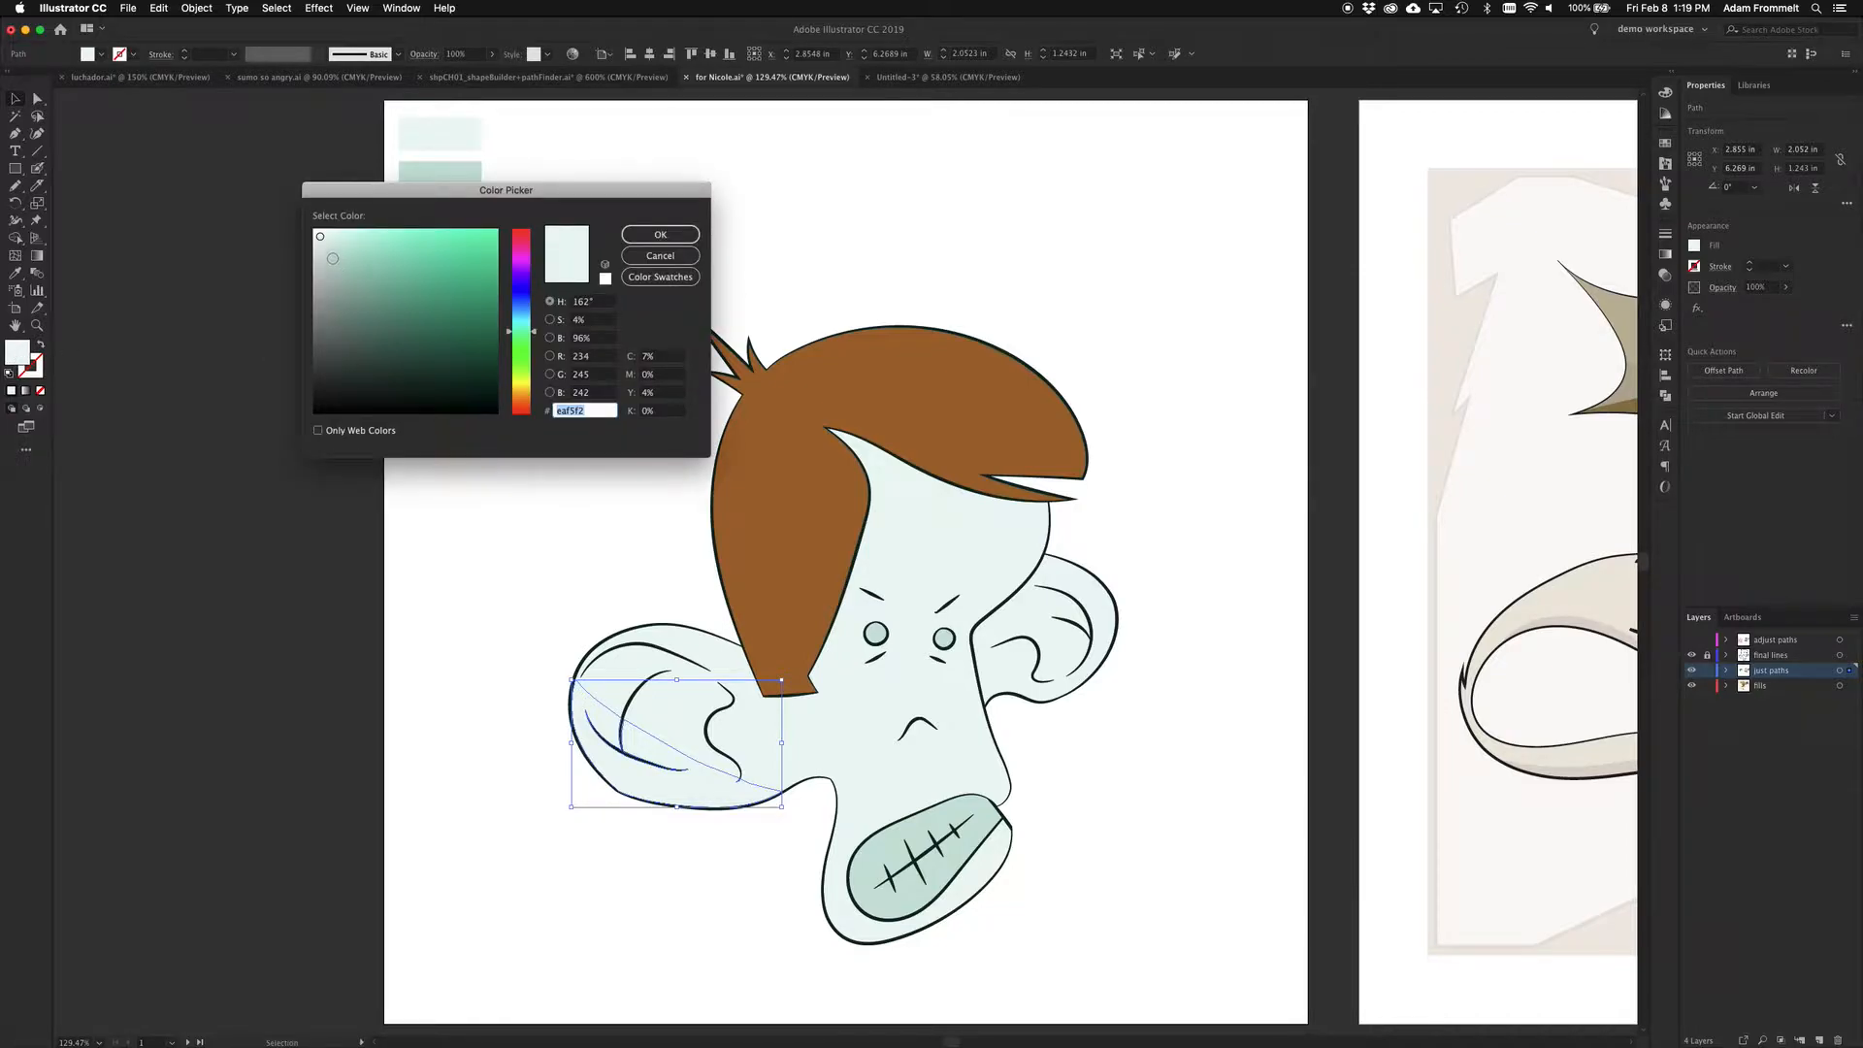
{"action": "left_click_drag", "start_coordinate": [321, 237], "coordinate": [334, 253]}
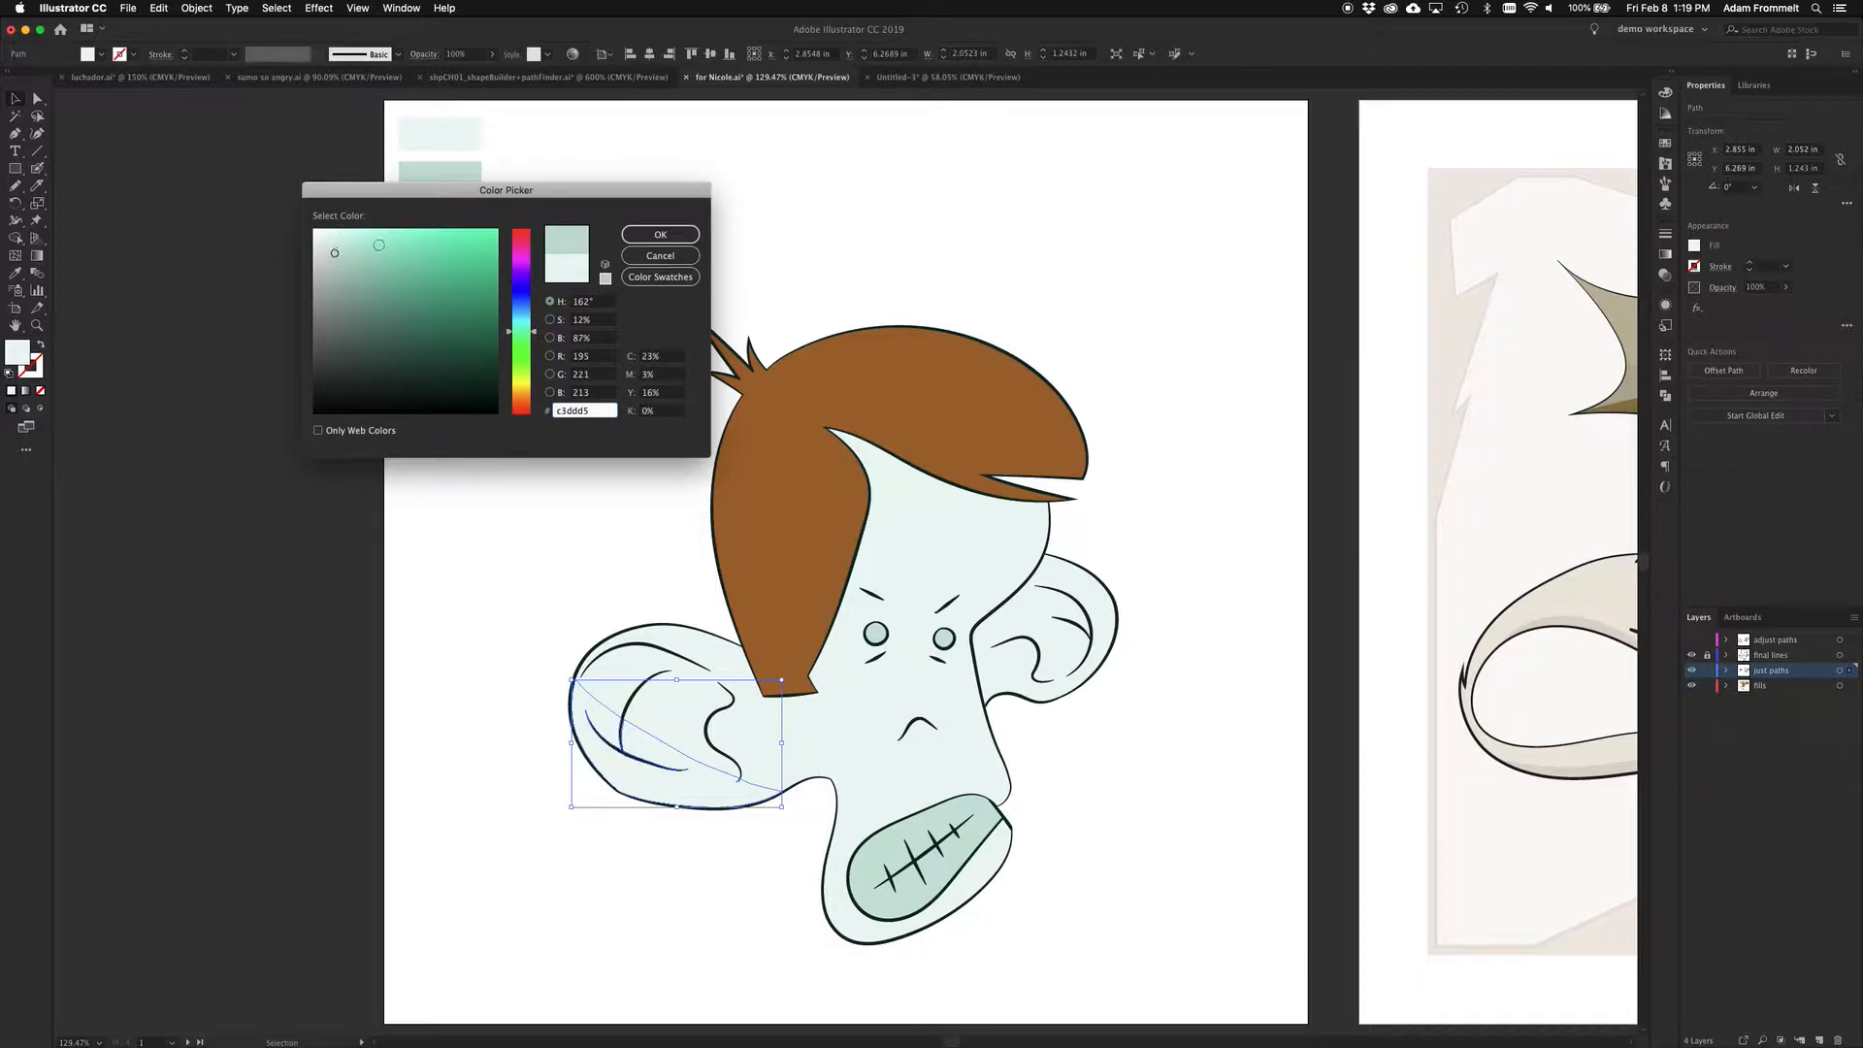
{"action": "left_click", "coordinate": [660, 234]}
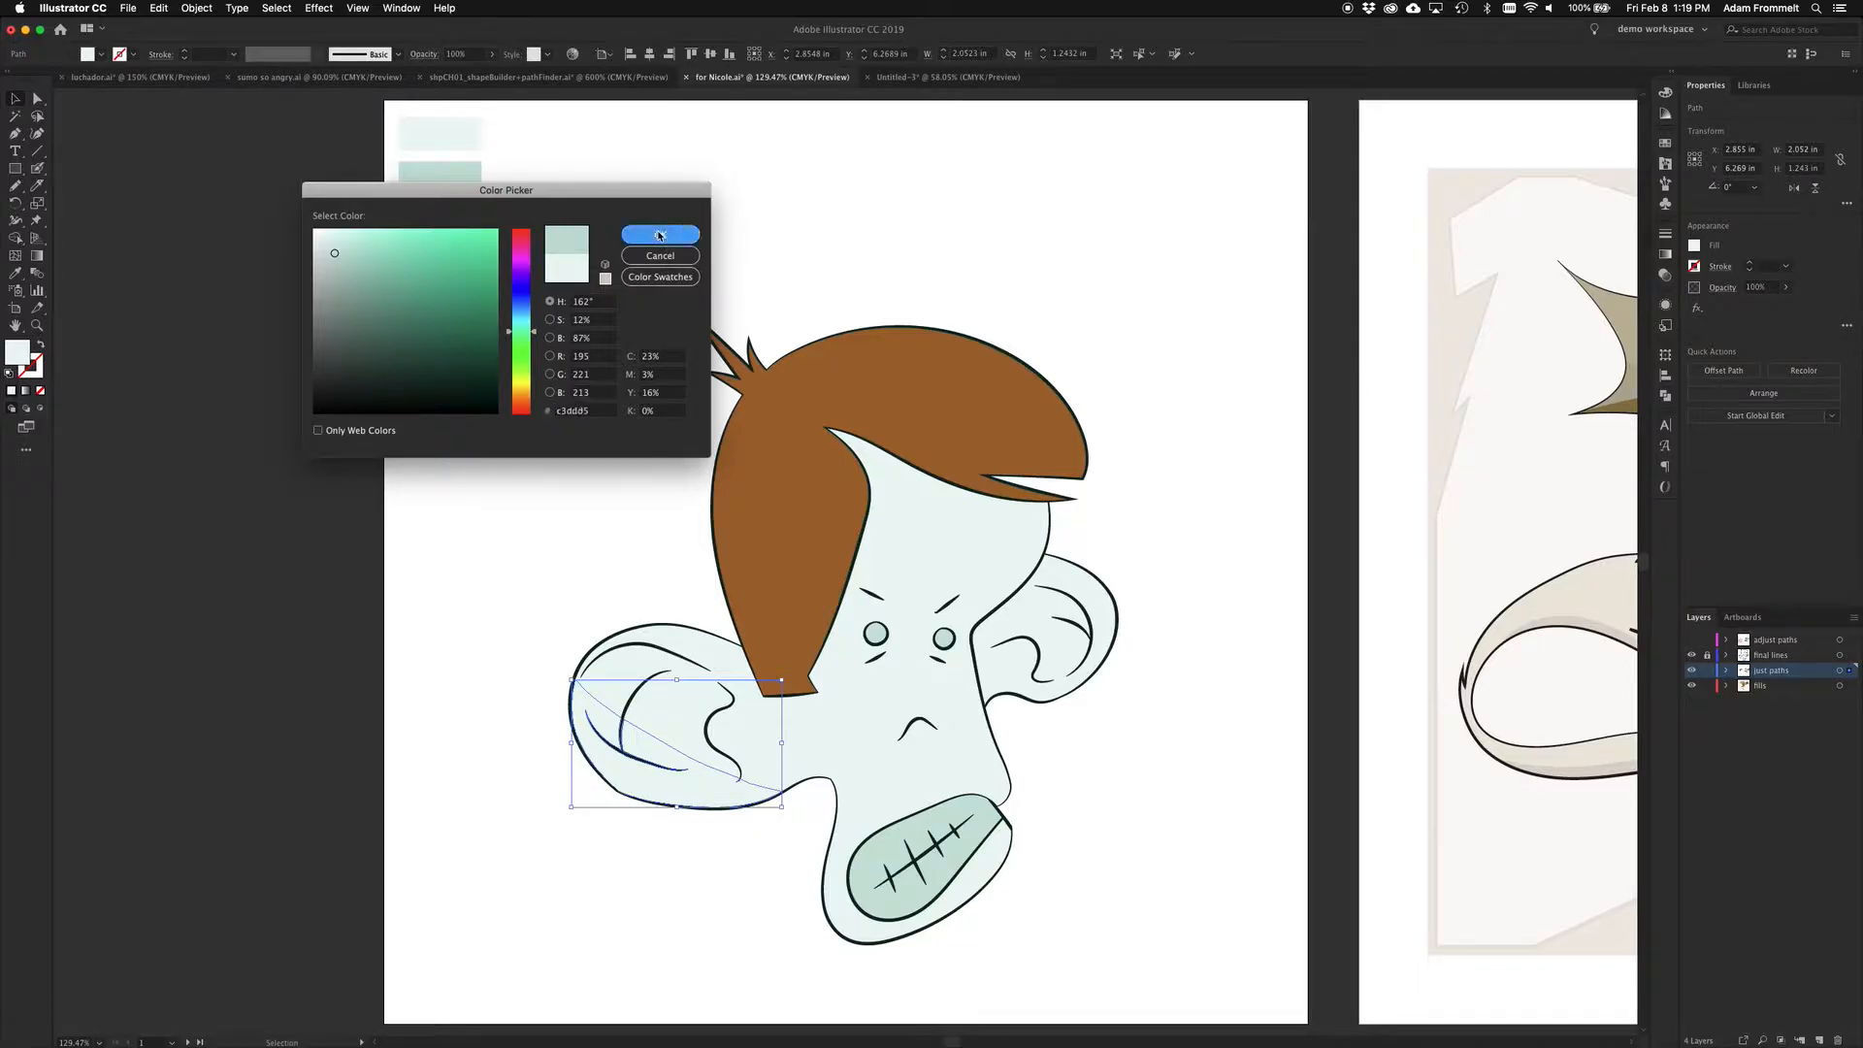
{"action": "left_click", "coordinate": [692, 875]}
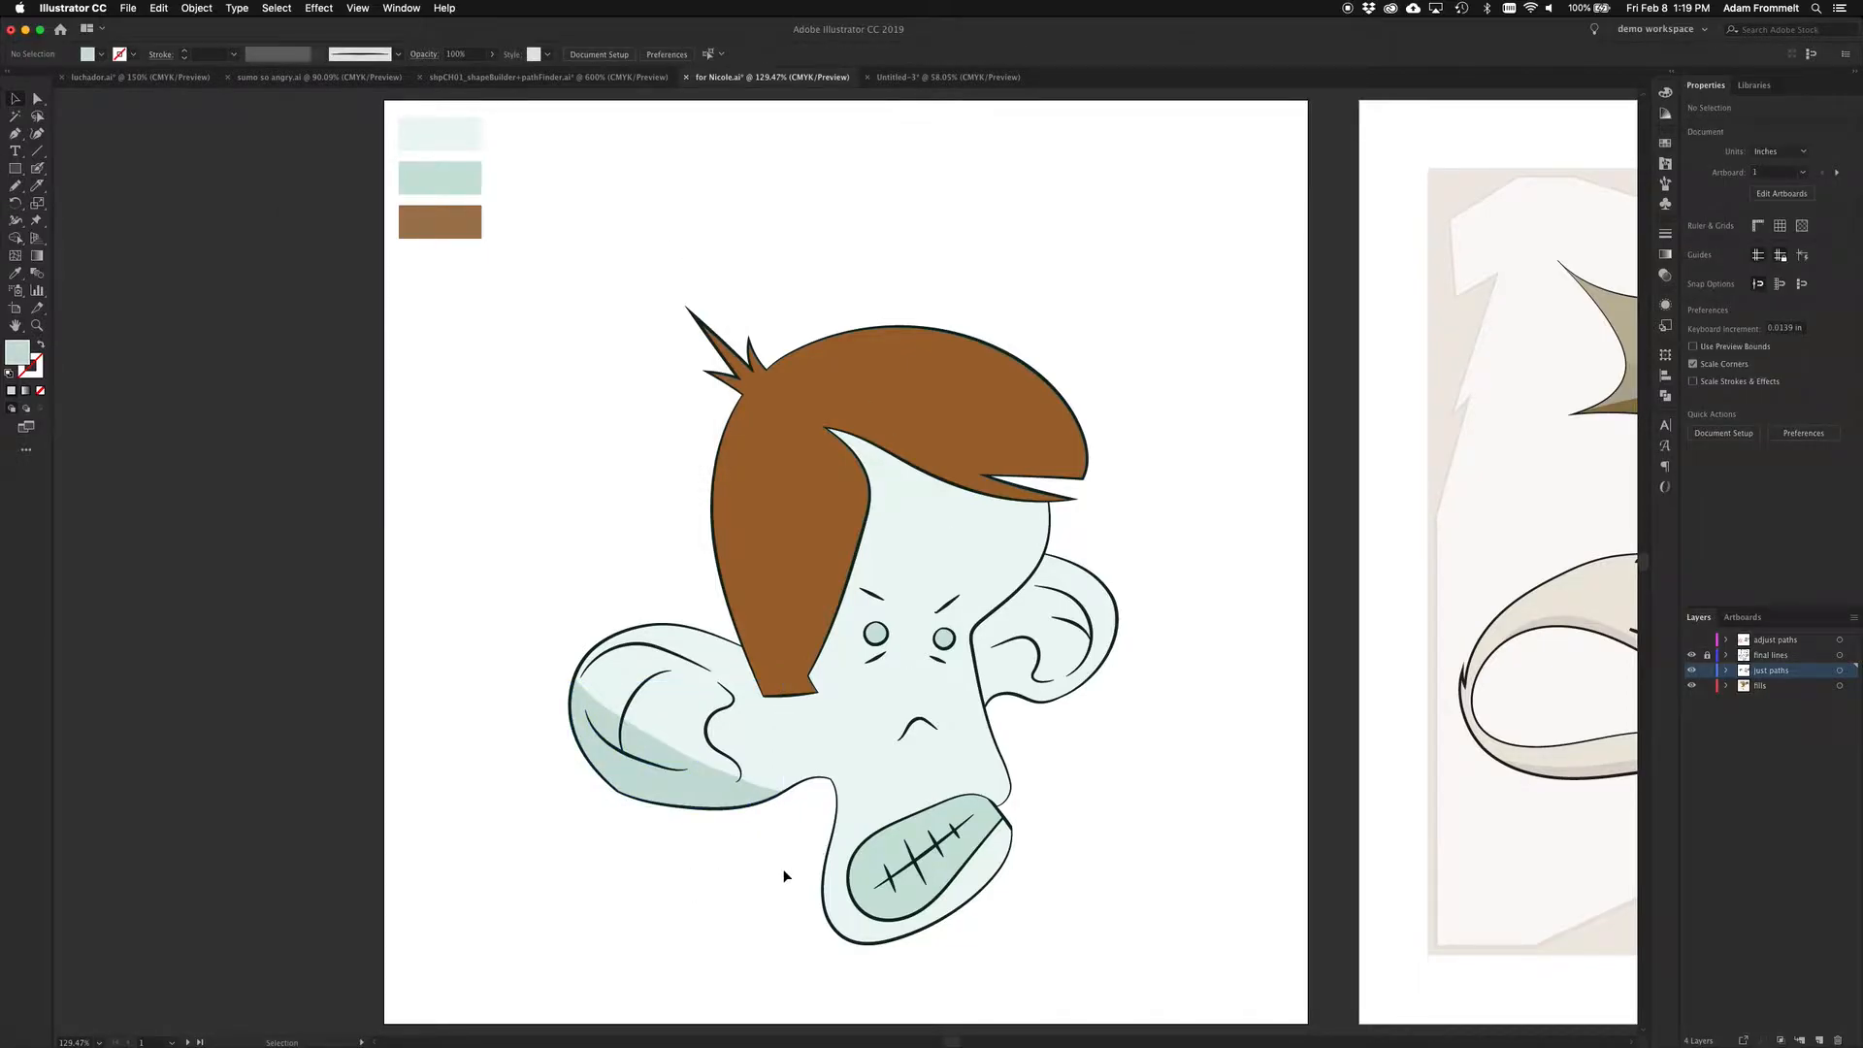
Change the fill of the large ear's lower shadow piece to the pale grey-green #d7e2de
{"action": "left_click", "coordinate": [679, 802]}
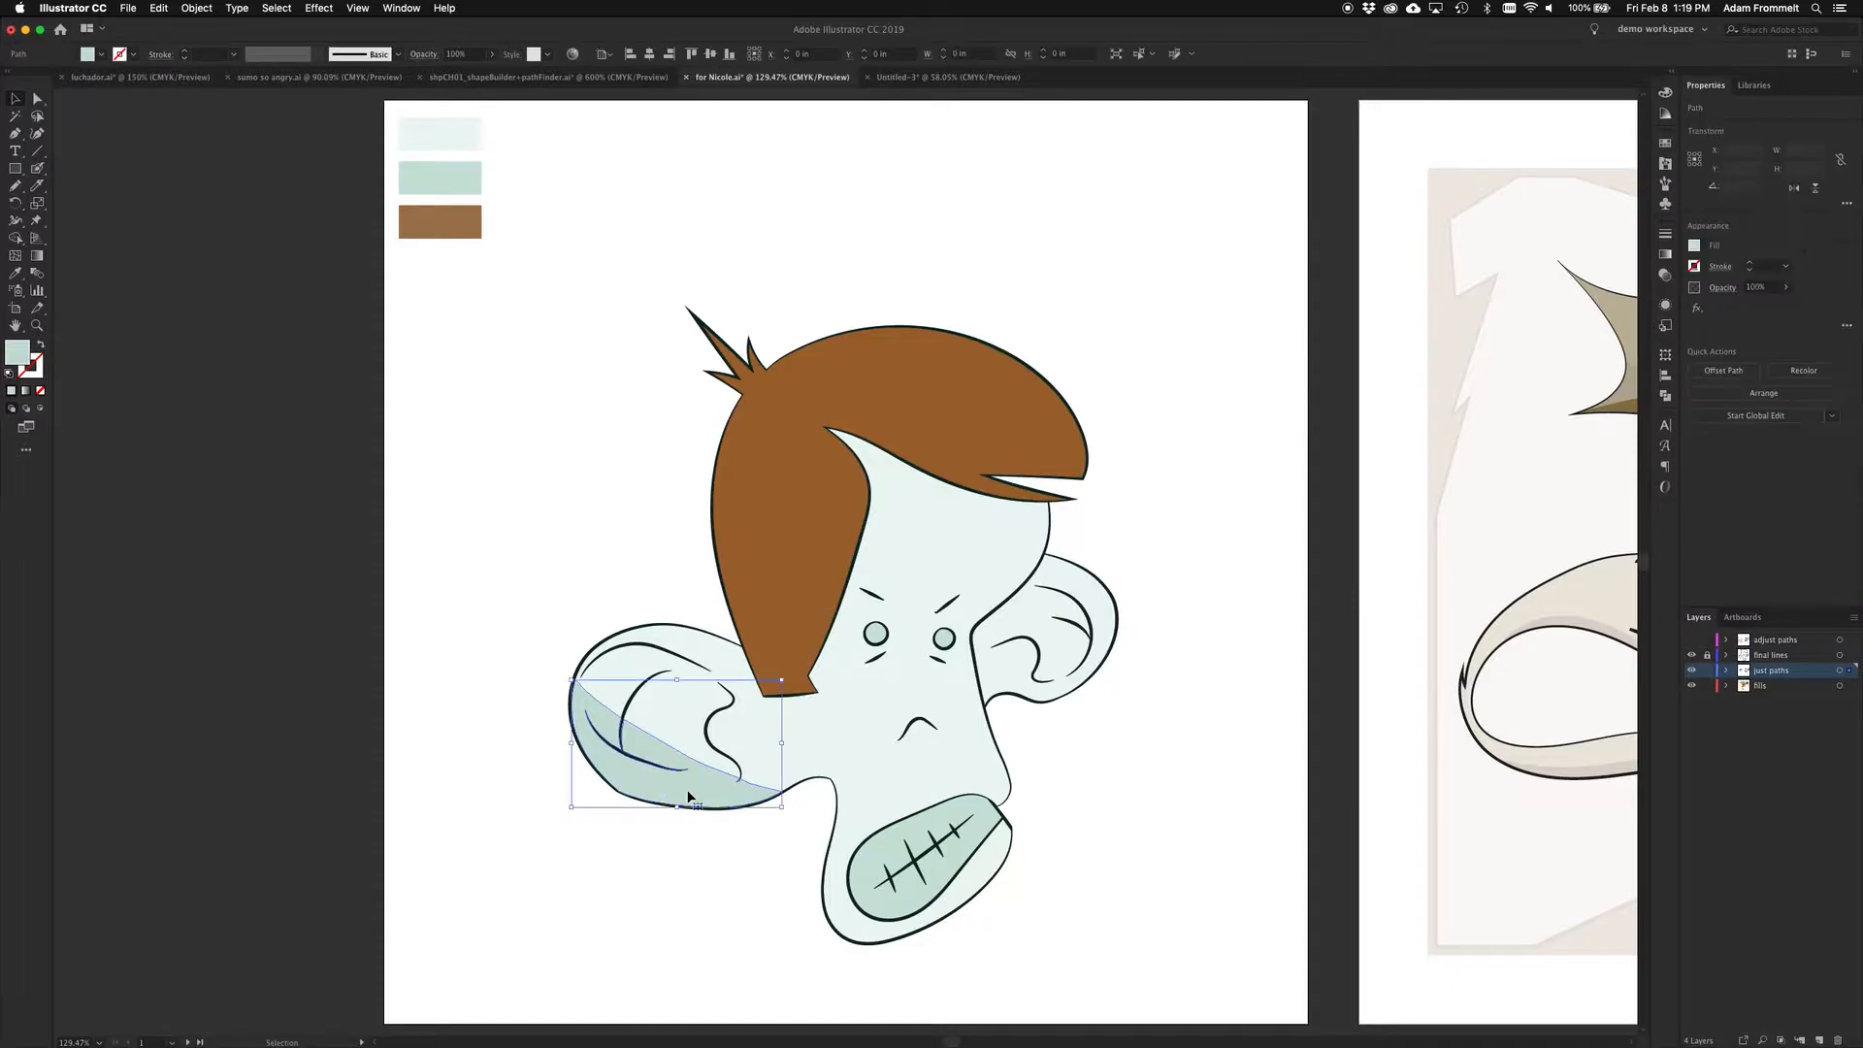
{"action": "double_click", "coordinate": [18, 355]}
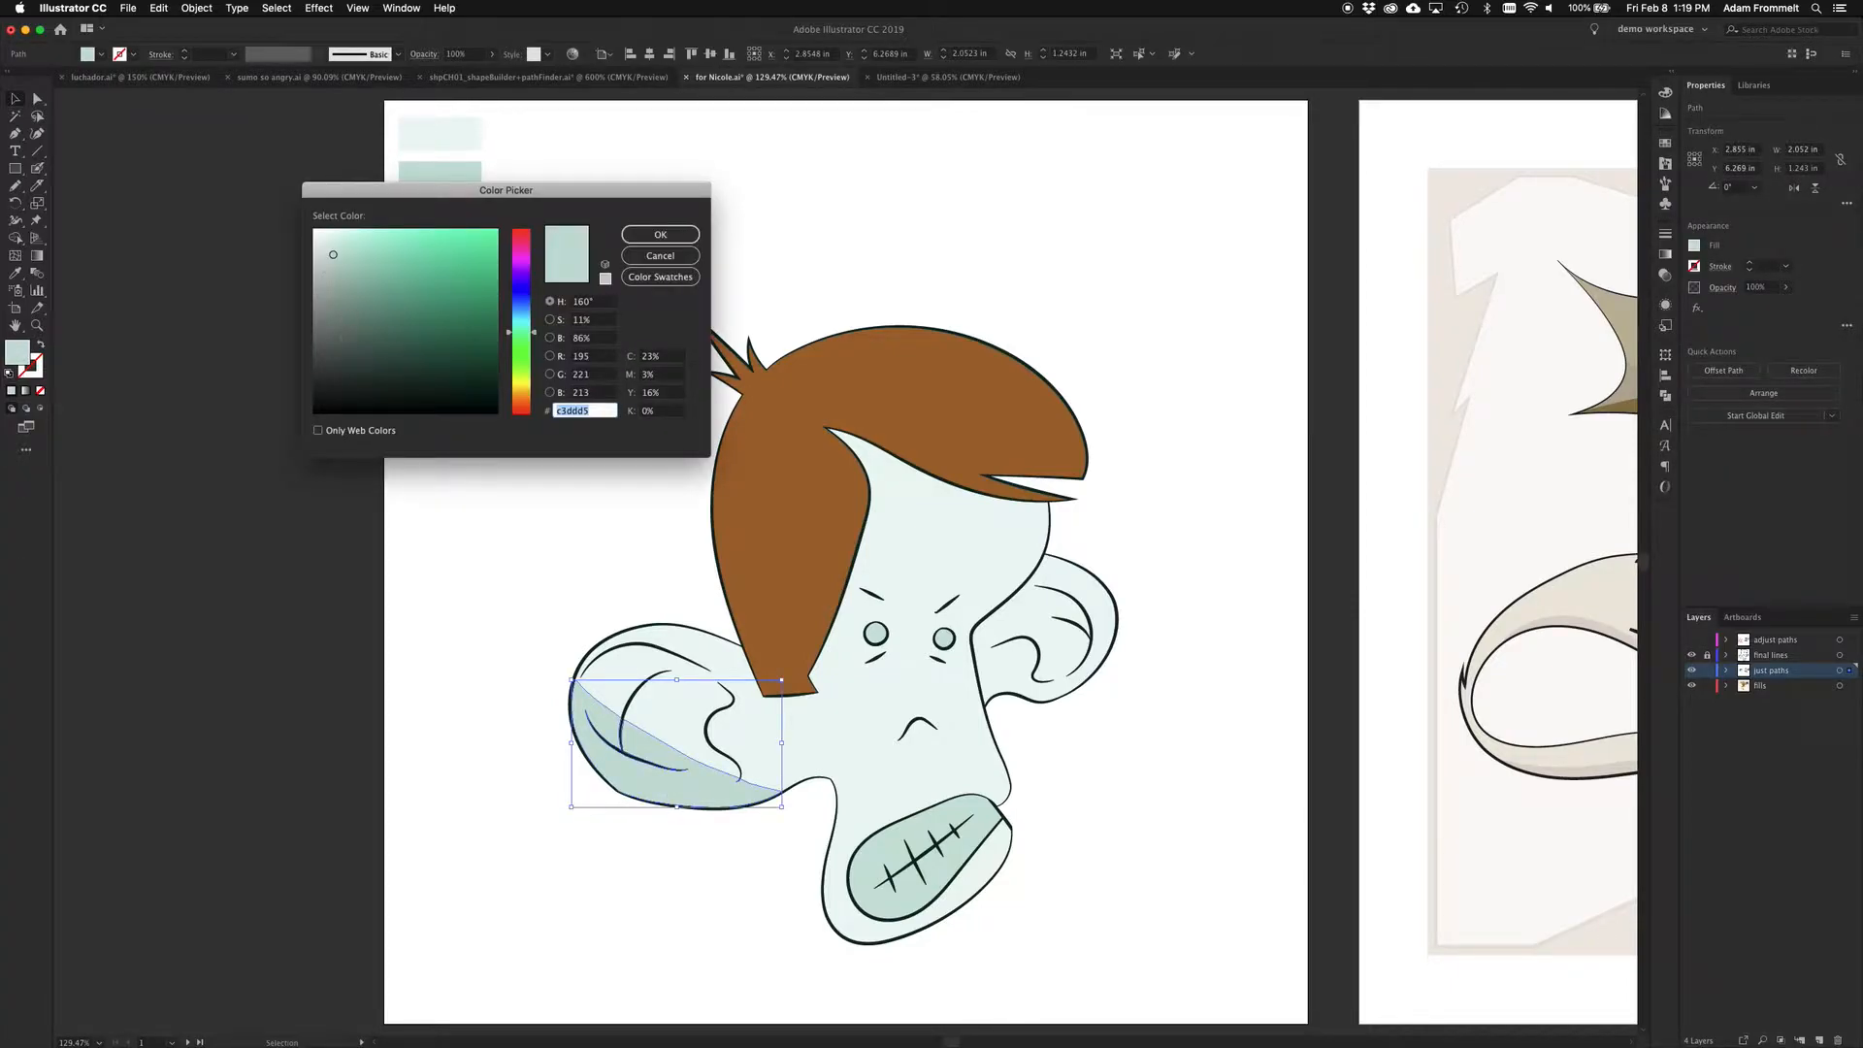
{"action": "left_click_drag", "start_coordinate": [332, 256], "coordinate": [322, 248]}
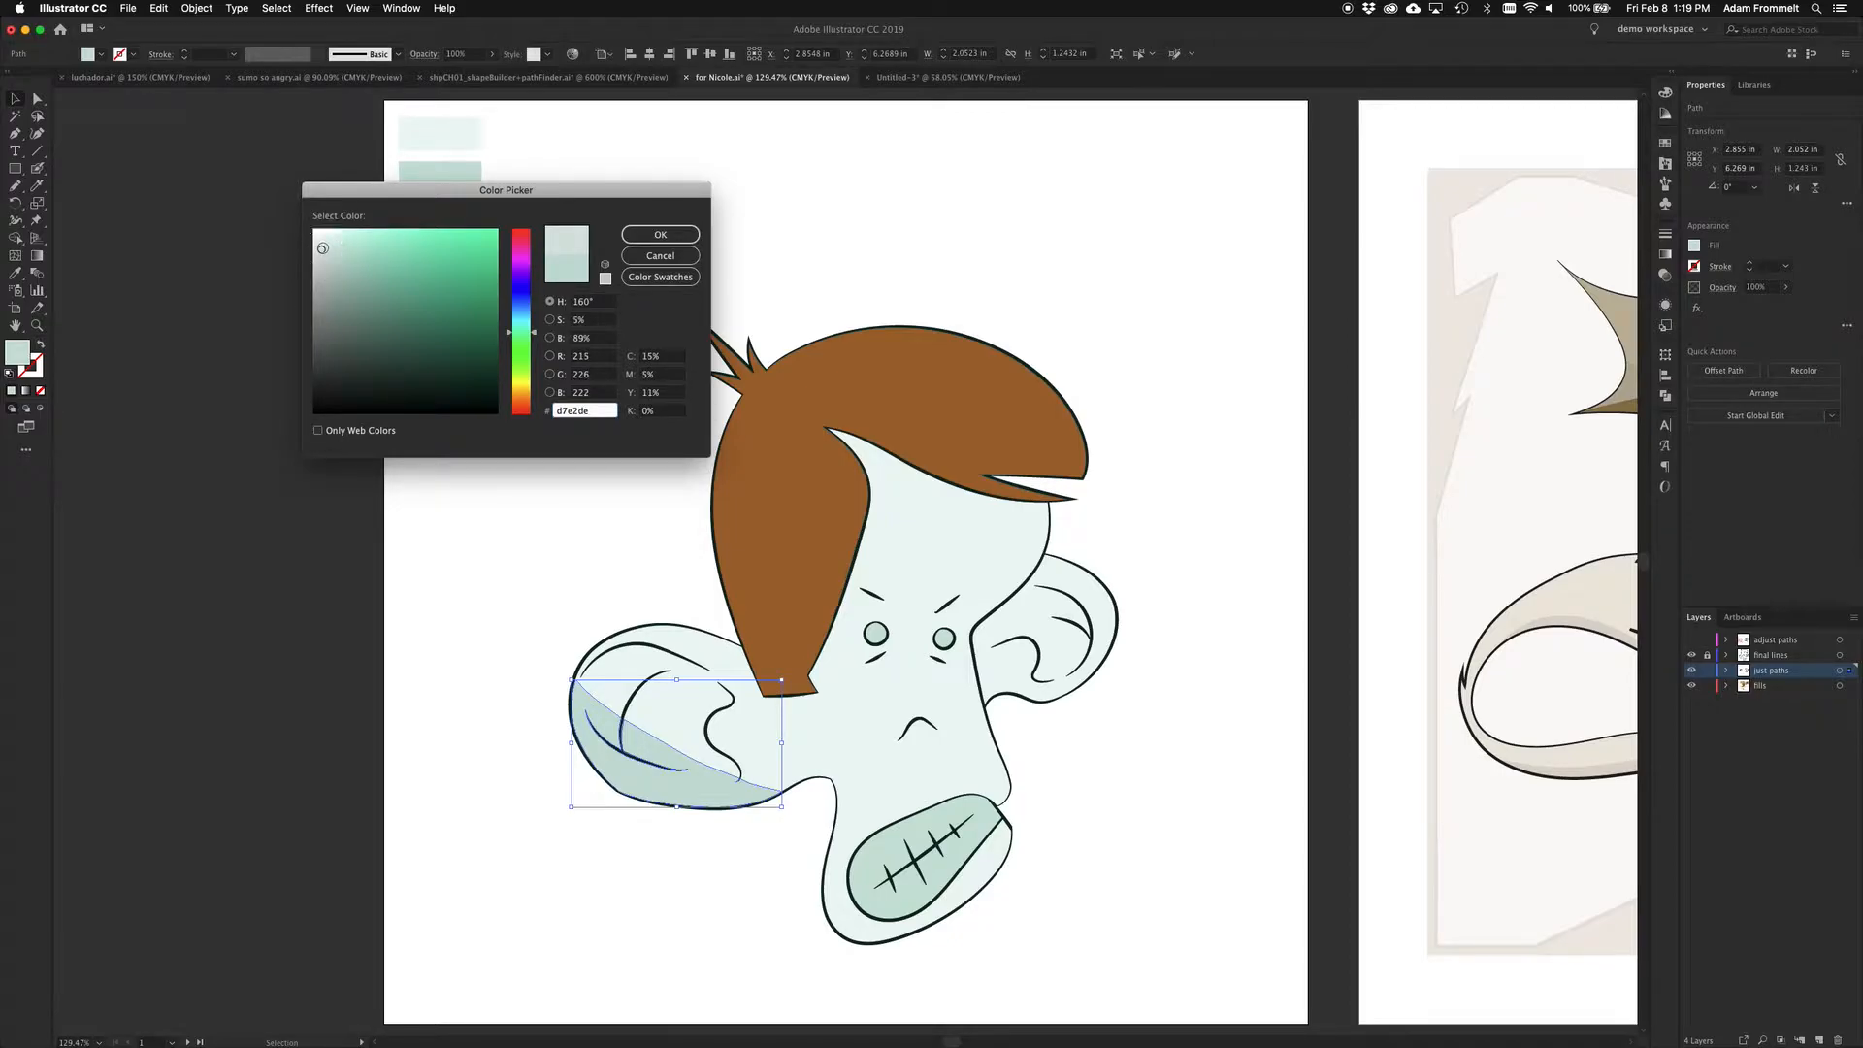
{"action": "left_click", "coordinate": [660, 234]}
{"action": "left_click", "coordinate": [705, 890]}
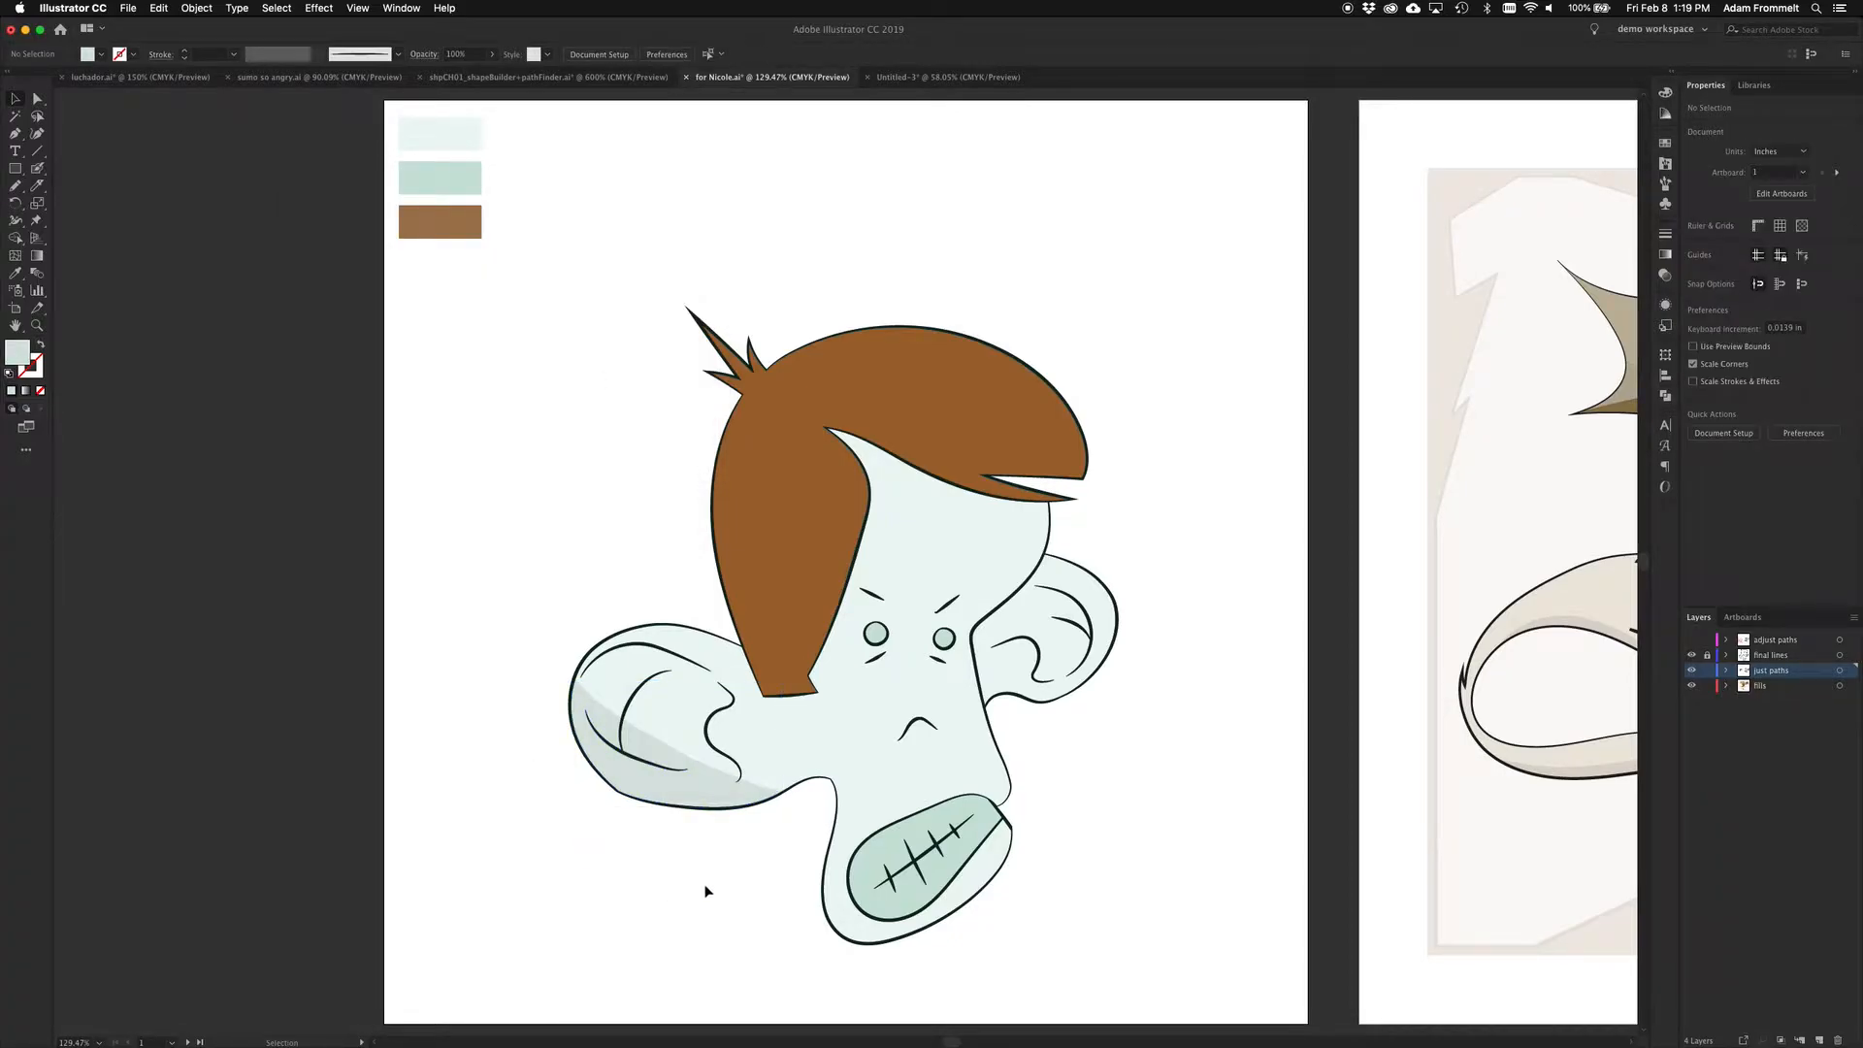
Cut the face shape with the Knife from the jaw beneath the mouth to the chin, separating a lower jaw piece
{"action": "left_click", "coordinate": [854, 788]}
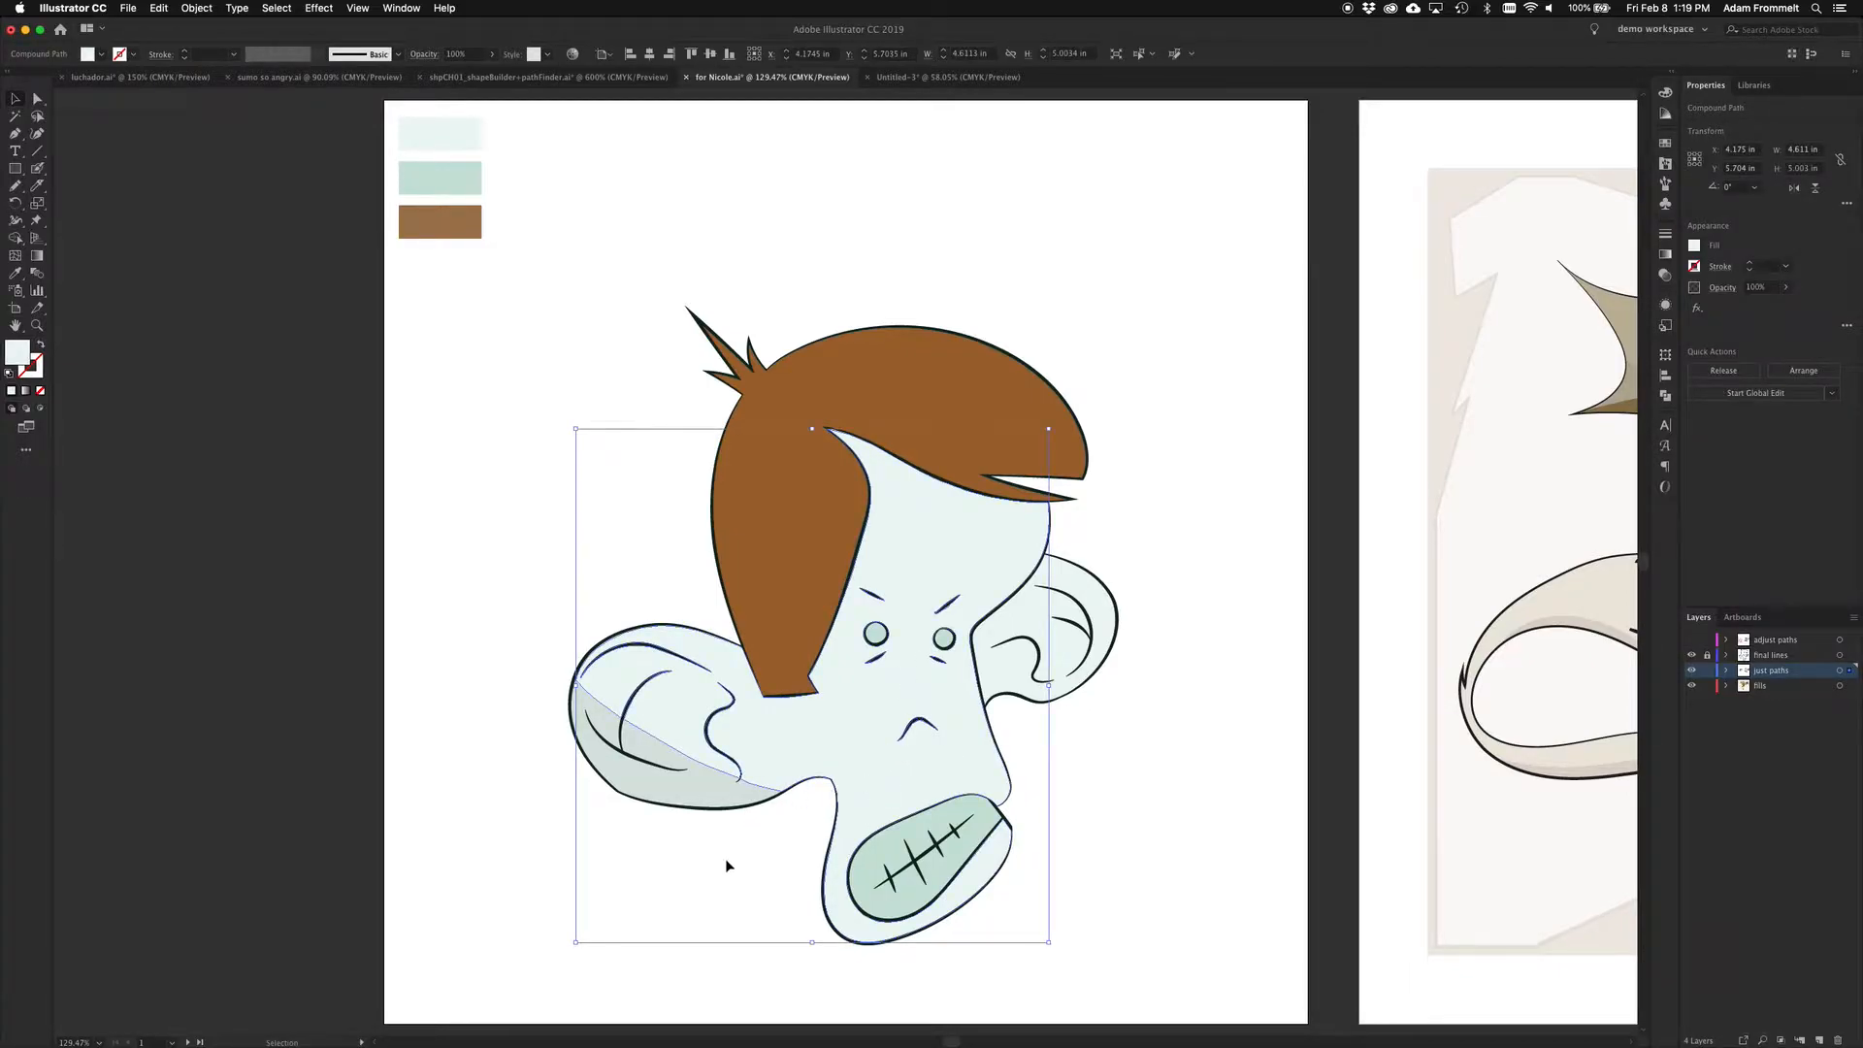
{"action": "left_click", "coordinate": [38, 185]}
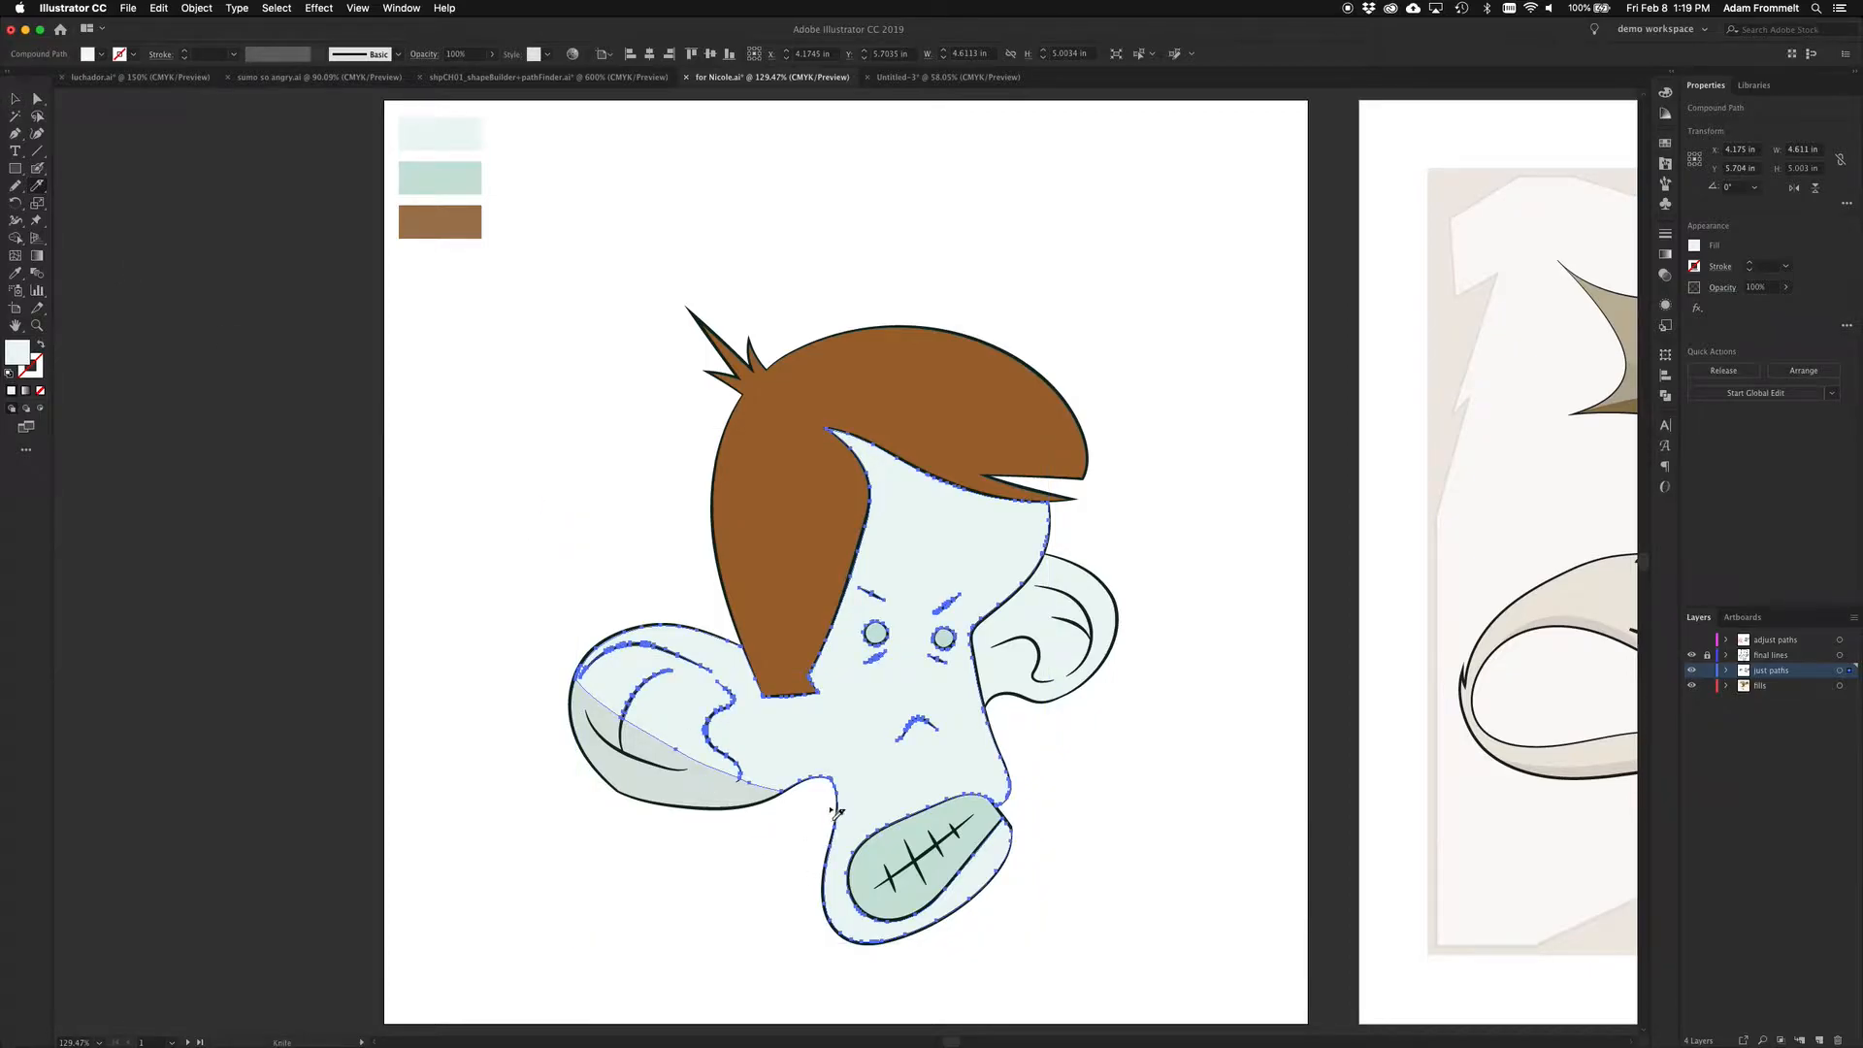
{"action": "mouse_move", "coordinate": [832, 804]}
{"action": "left_mouse_down"}
{"action": "mouse_move", "coordinate": [882, 880]}
{"action": "mouse_move", "coordinate": [941, 895]}
{"action": "mouse_move", "coordinate": [1106, 861]}
{"action": "left_mouse_up"}
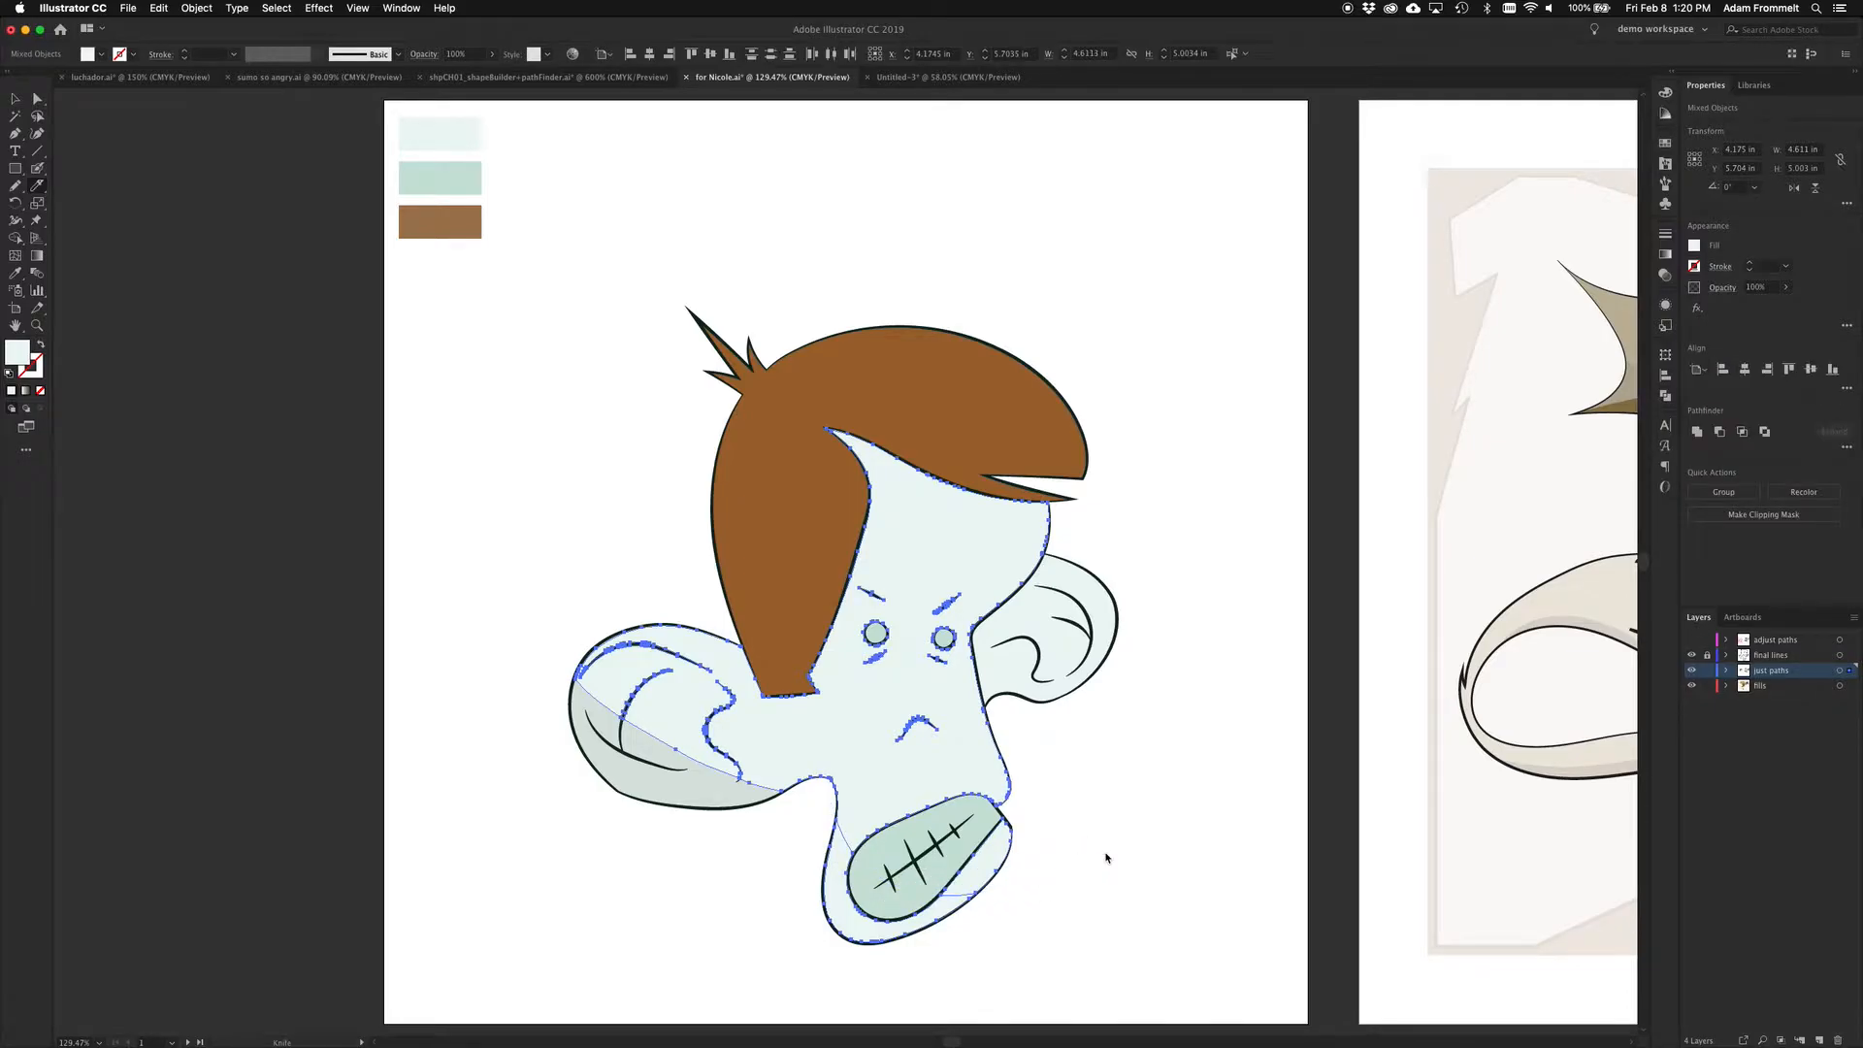
{"action": "key", "text": "v"}
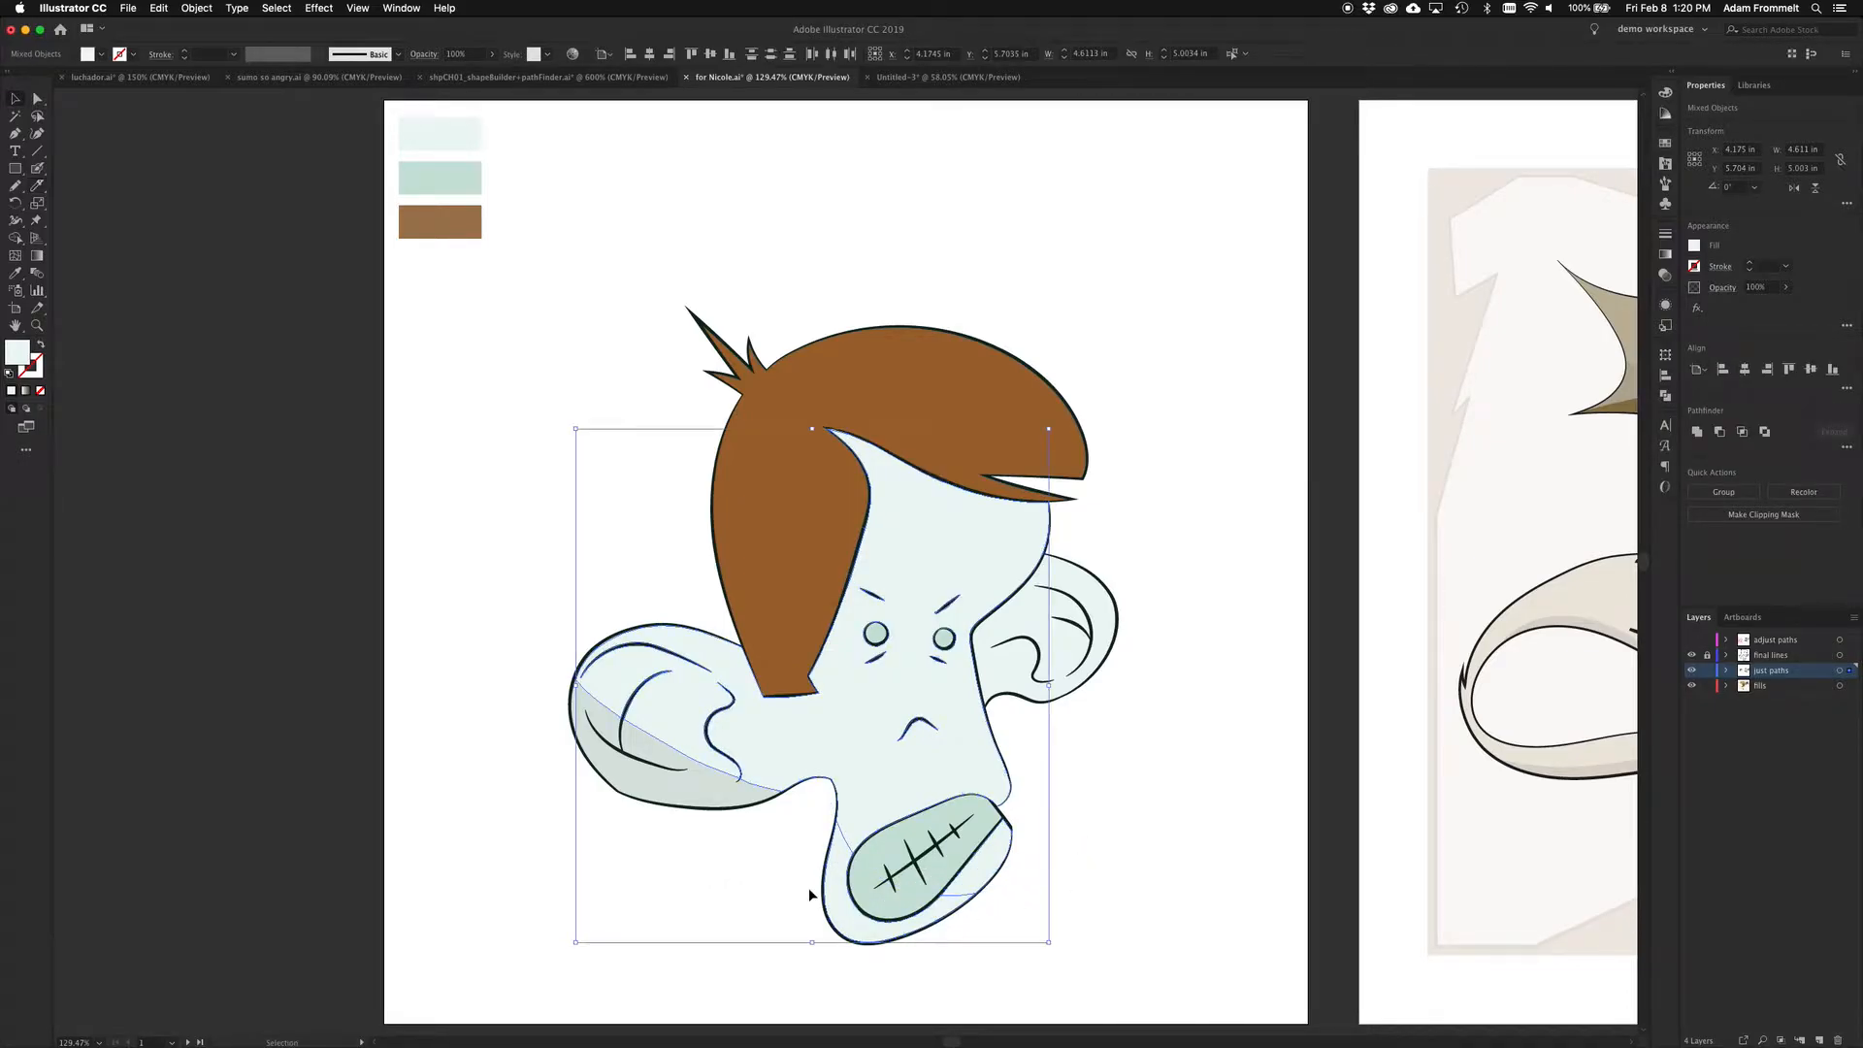
{"action": "left_click", "coordinate": [1156, 681]}
Cut the small ear with the Knife along a curve that separates its upper rim and the area next to the face
{"action": "left_click", "coordinate": [1072, 636]}
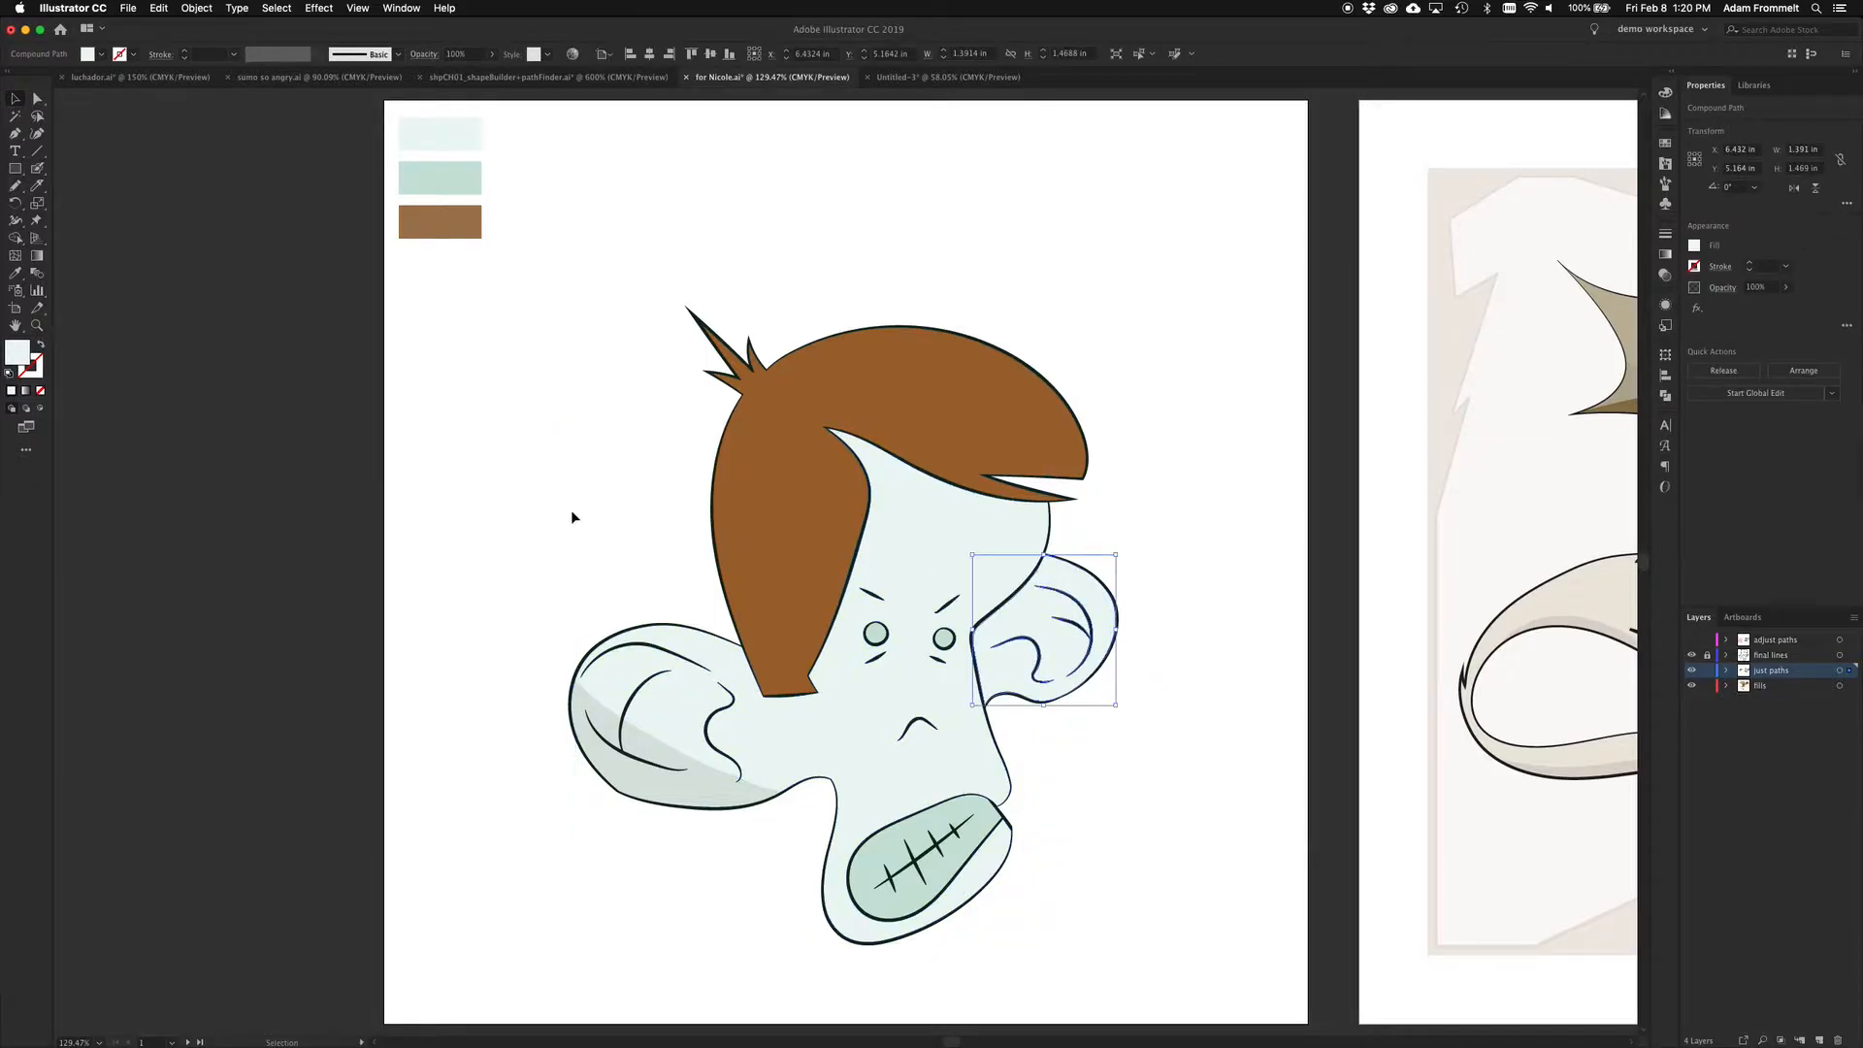
{"action": "left_click", "coordinate": [37, 186]}
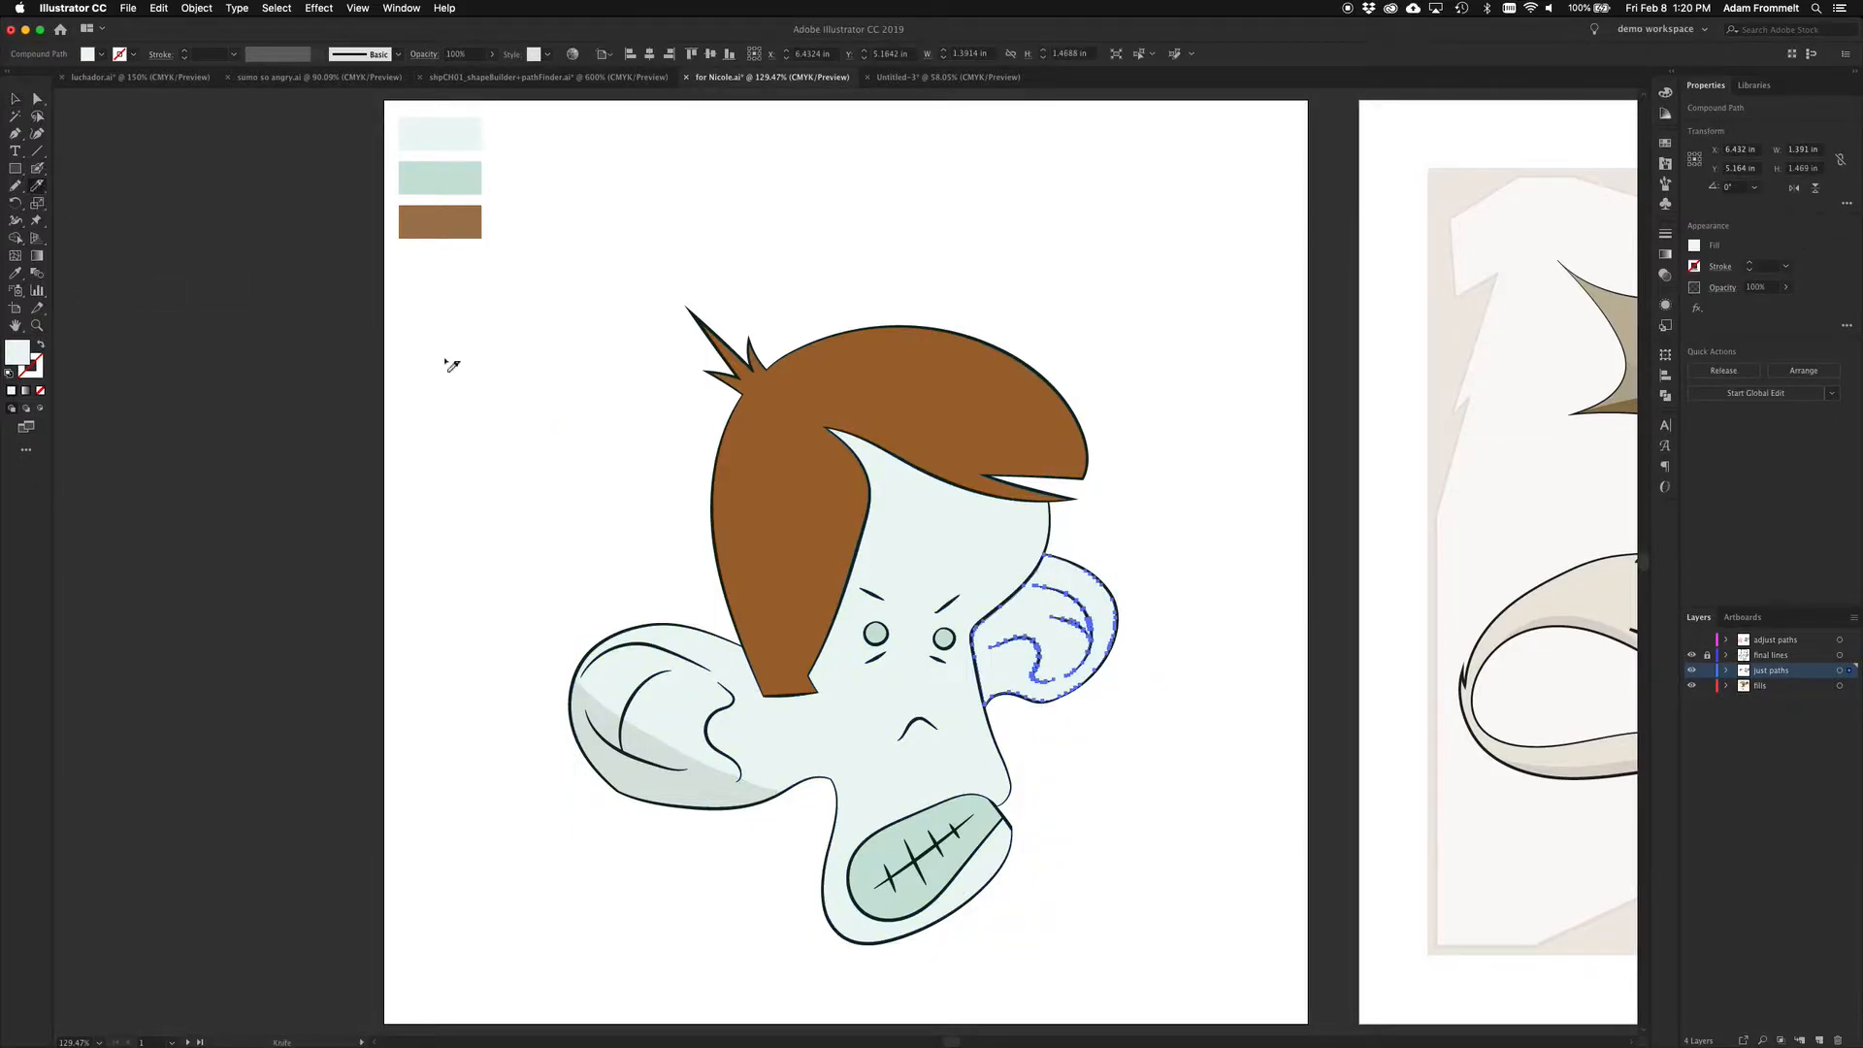
{"action": "mouse_move", "coordinate": [1130, 598]}
{"action": "left_mouse_down"}
{"action": "mouse_move", "coordinate": [1005, 642]}
{"action": "mouse_move", "coordinate": [1007, 678]}
{"action": "mouse_move", "coordinate": [1073, 760]}
{"action": "left_mouse_up"}
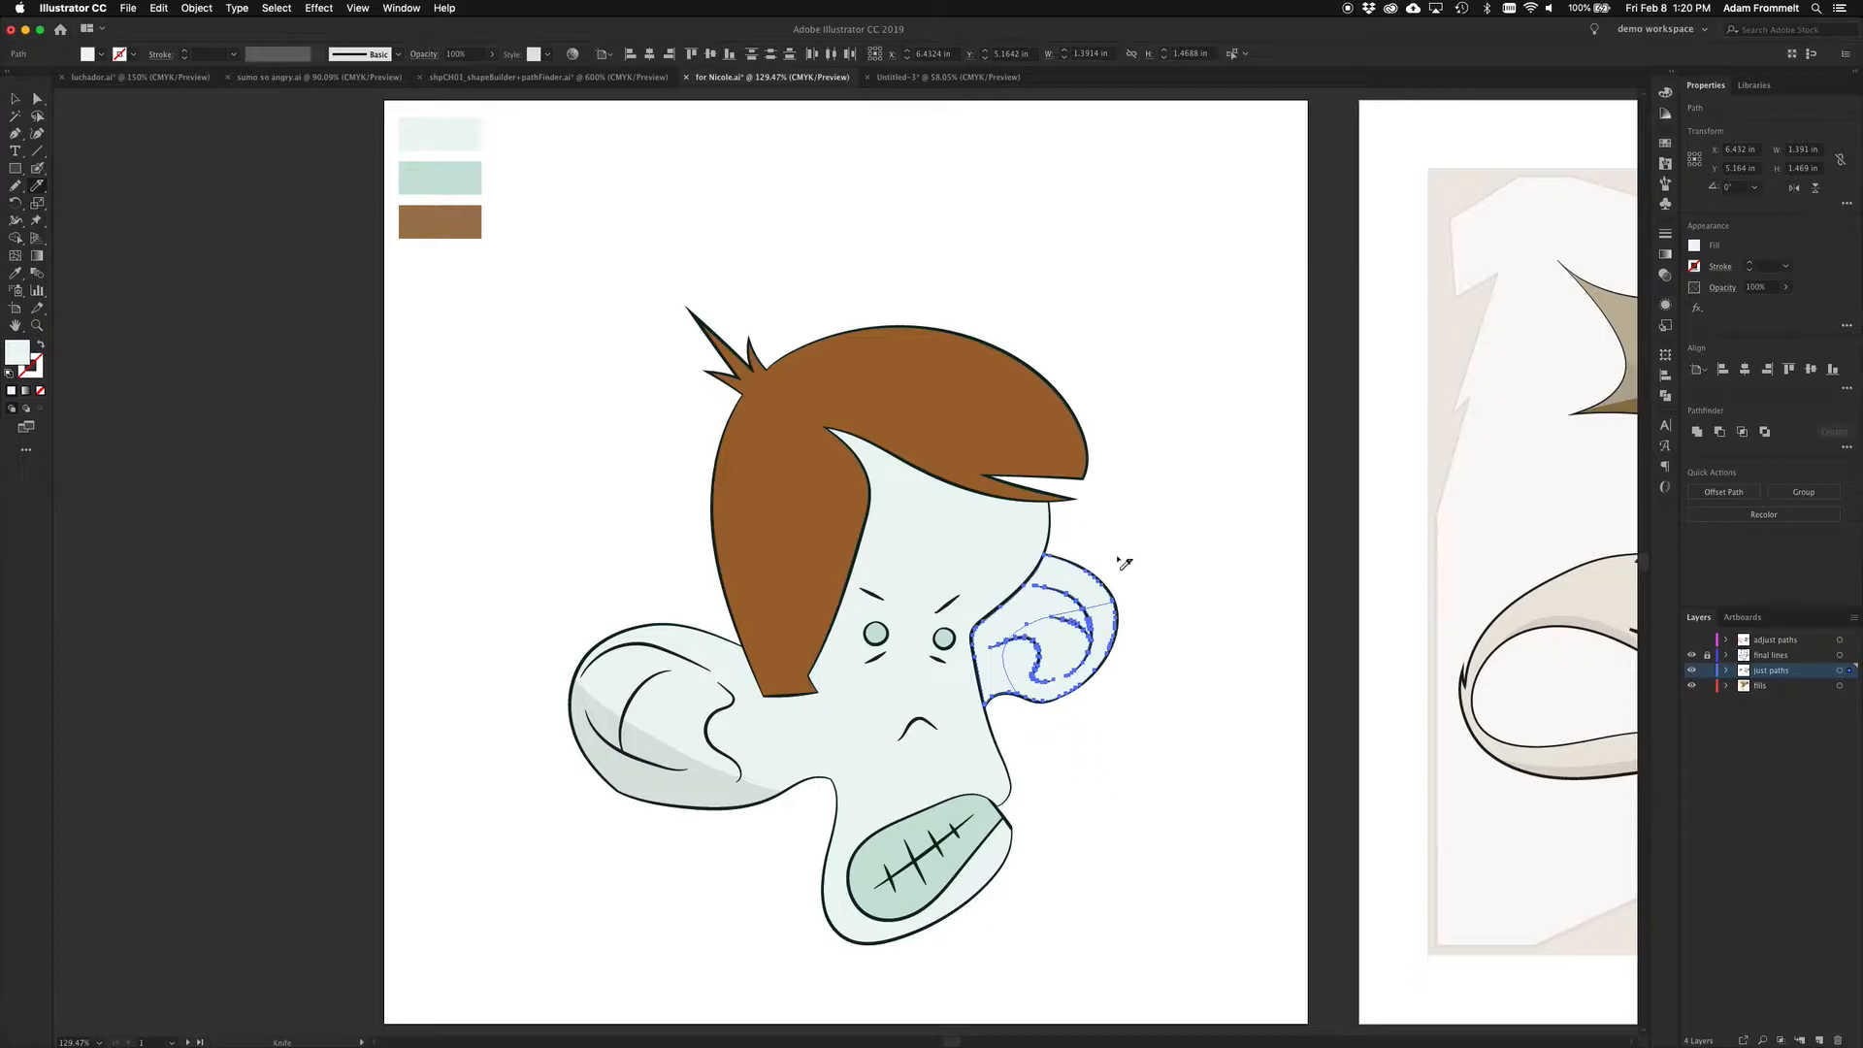
{"action": "key", "text": "v"}
Cut the face shape with the Knife along a curve just below the fringe, separating a strip of forehead
{"action": "left_click", "coordinate": [917, 497]}
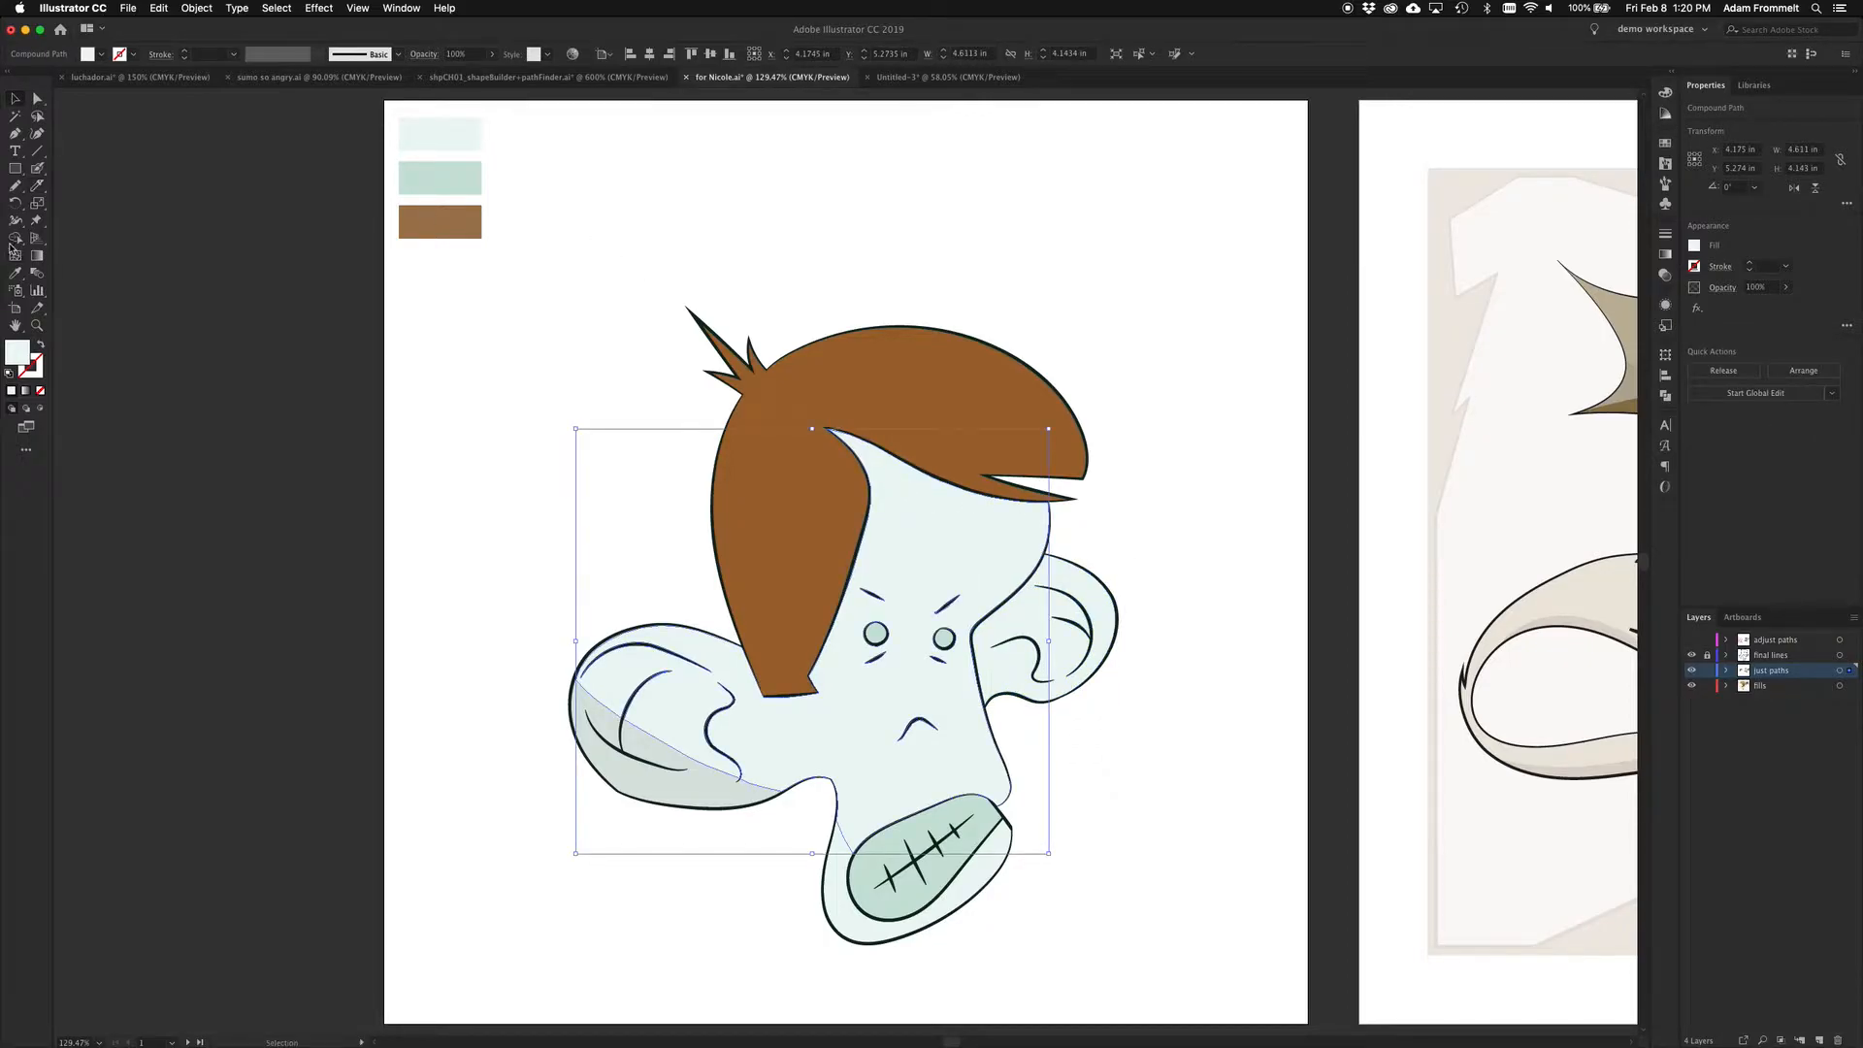
{"action": "left_click", "coordinate": [37, 185]}
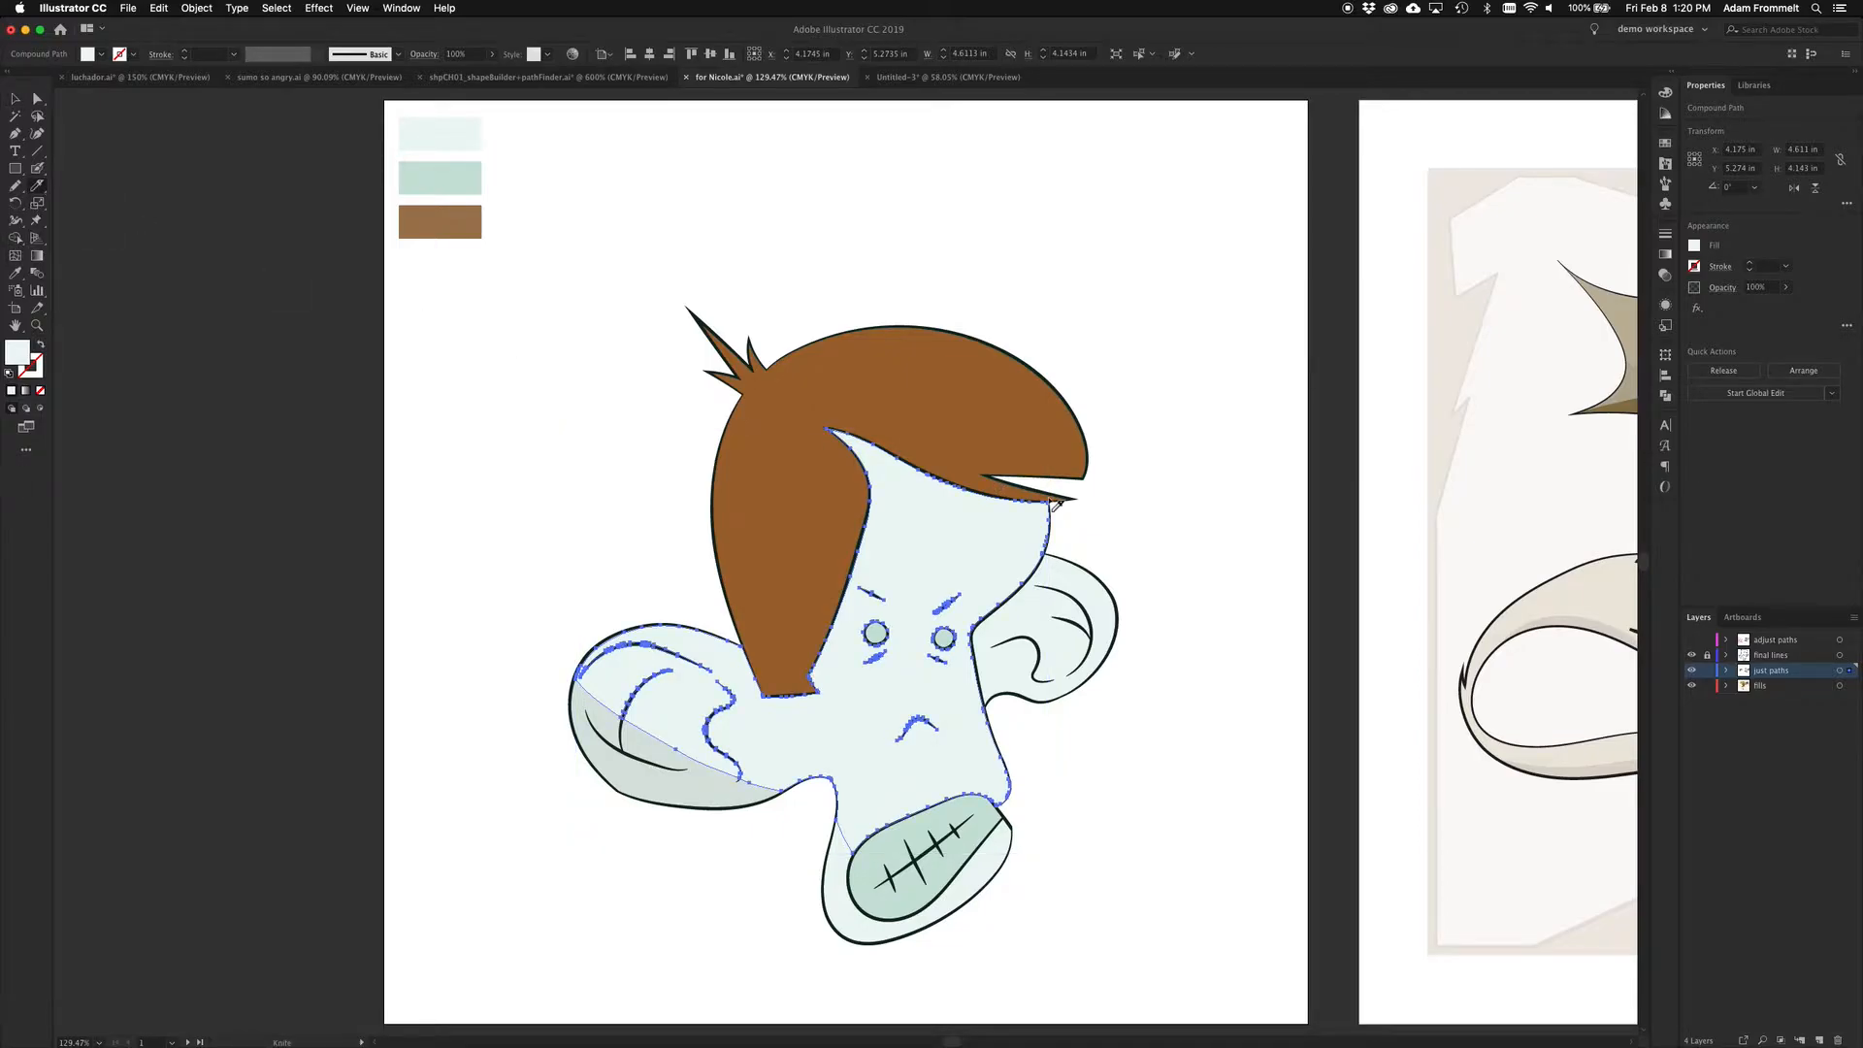
{"action": "left_click_drag", "start_coordinate": [1076, 520], "coordinate": [805, 465]}
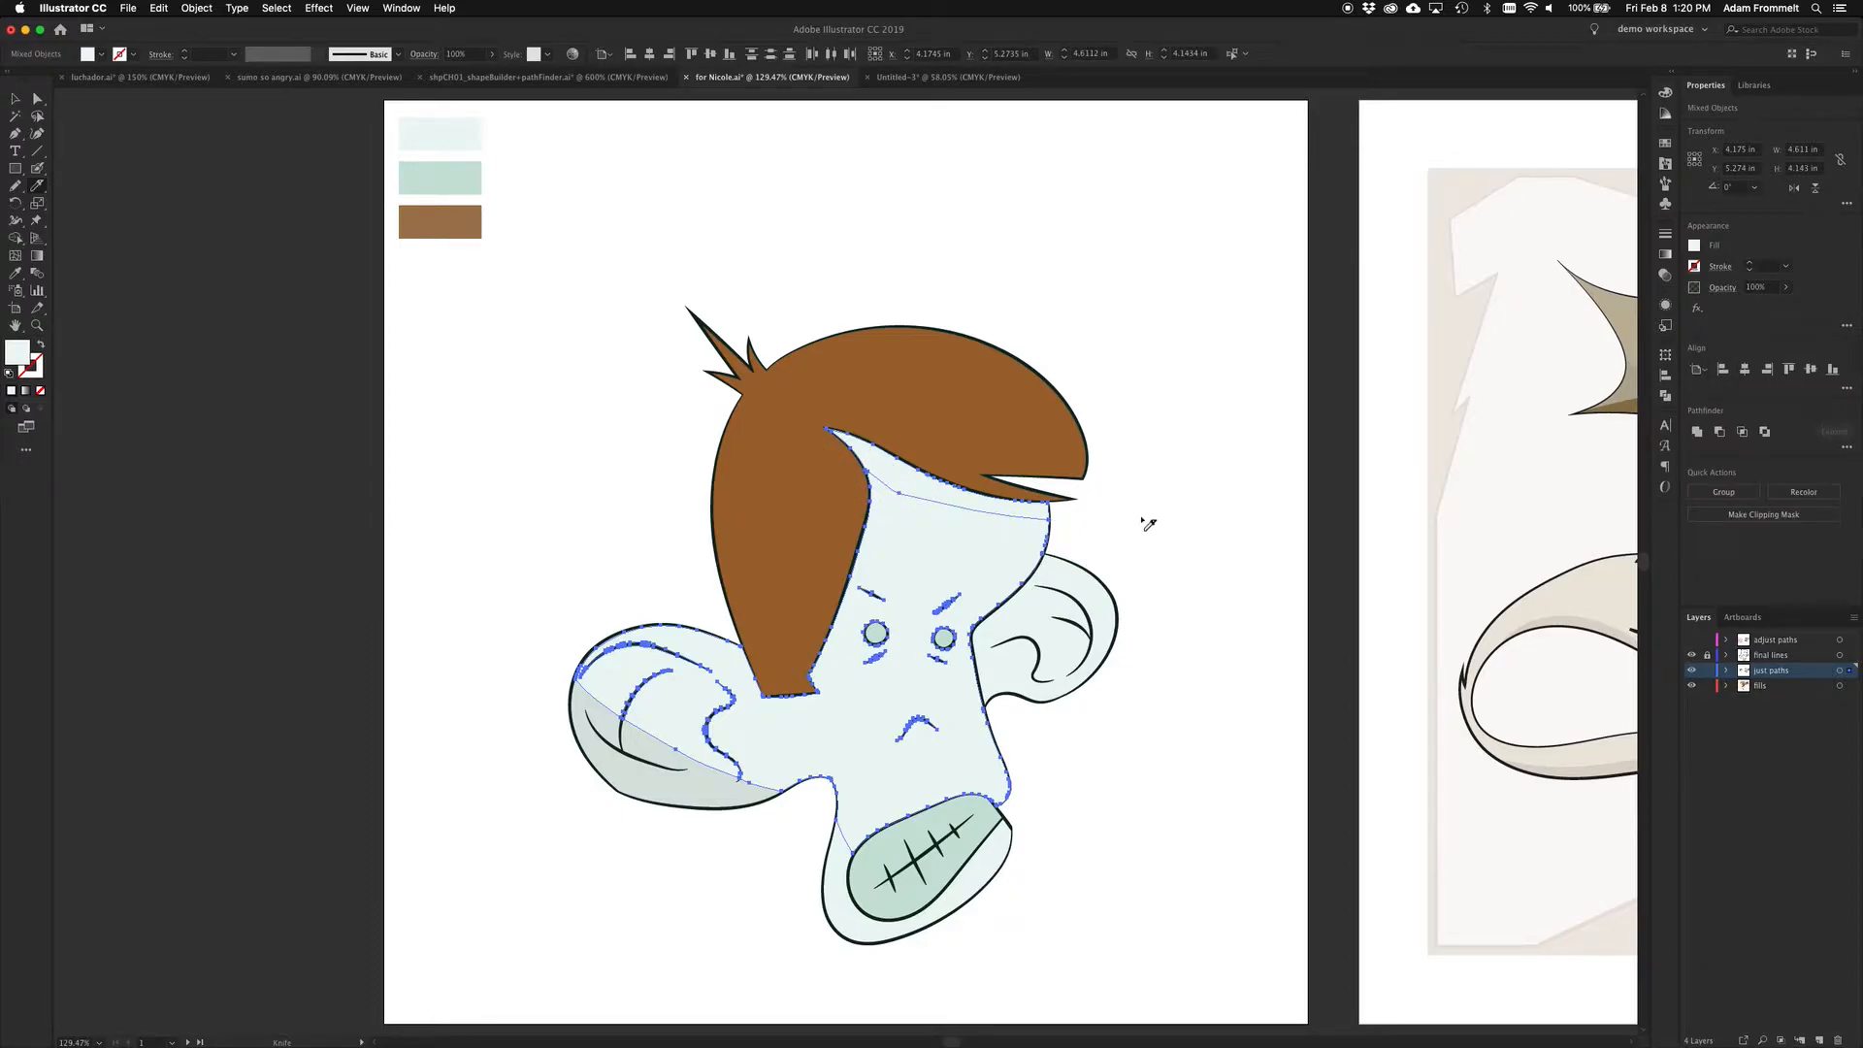
{"action": "key", "text": "v"}
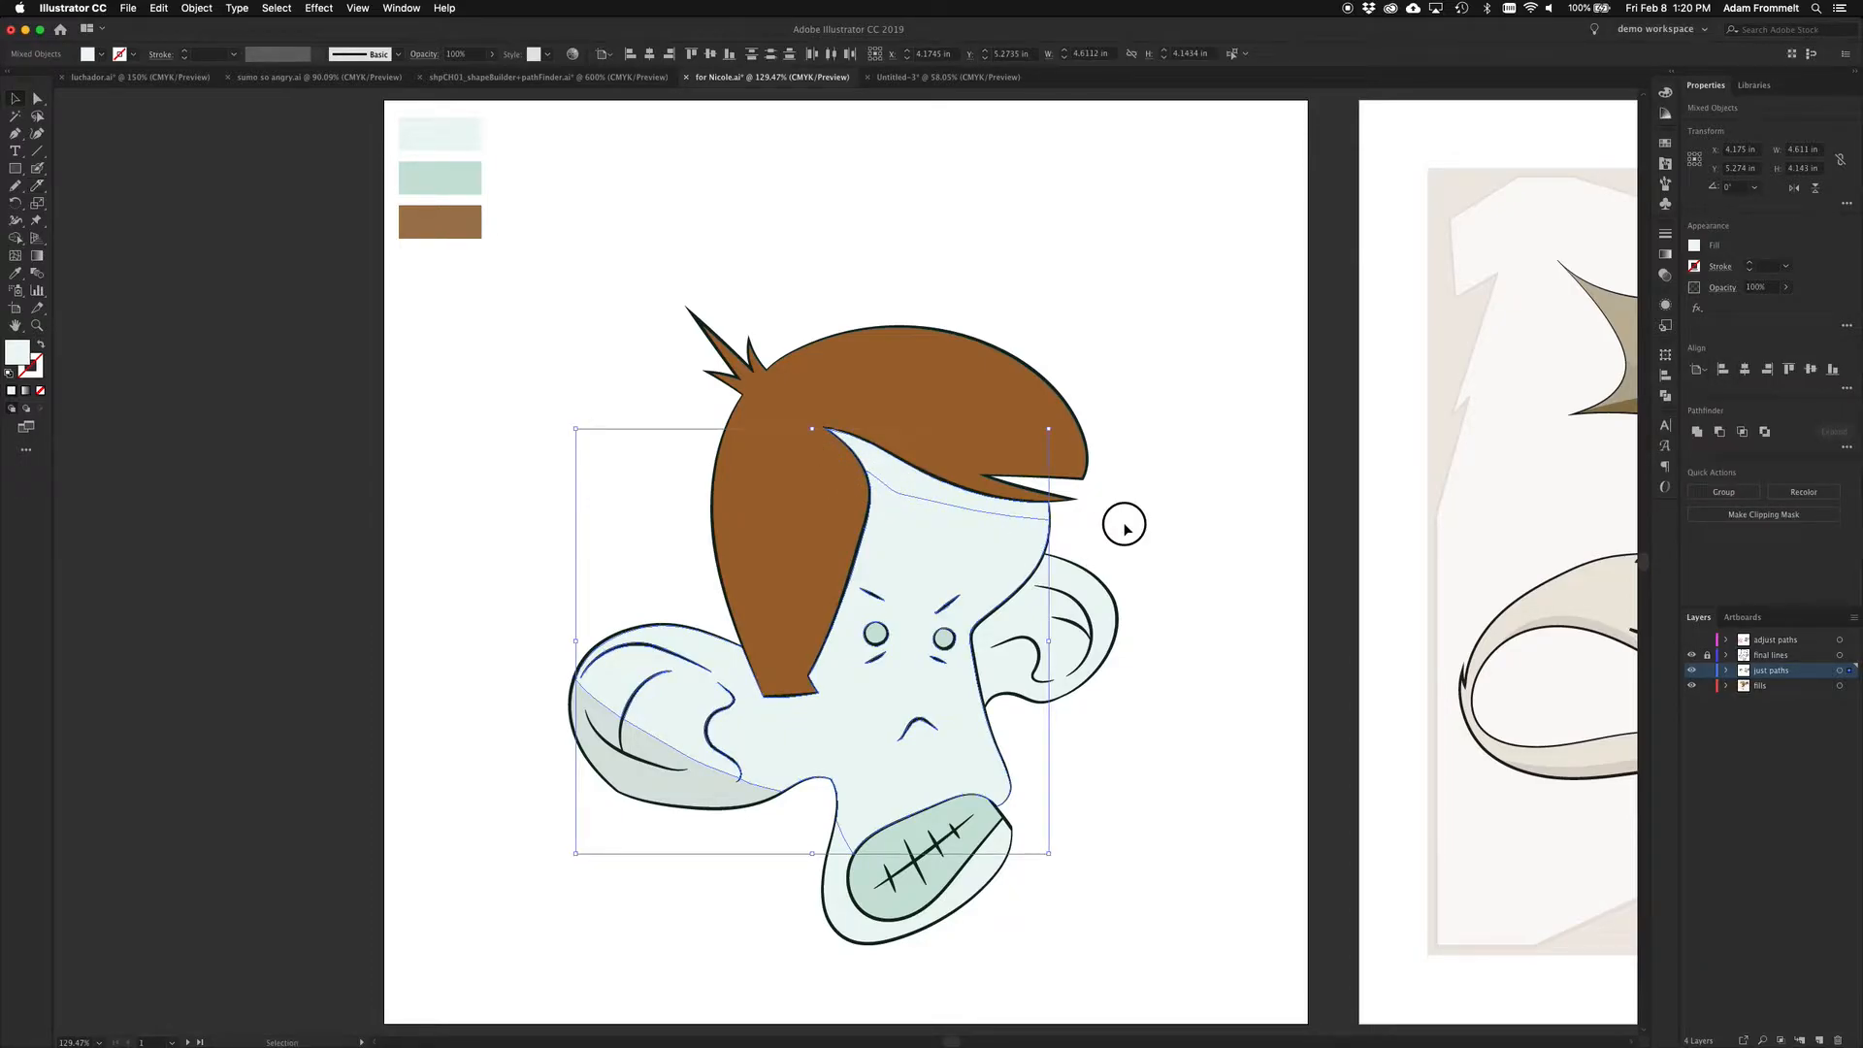
{"action": "left_click", "coordinate": [1123, 524]}
Fill the forehead strip, small-ear piece and lower jaw piece with the large ear's shadow colour using the Eyedropper
{"action": "left_click", "coordinate": [935, 492]}
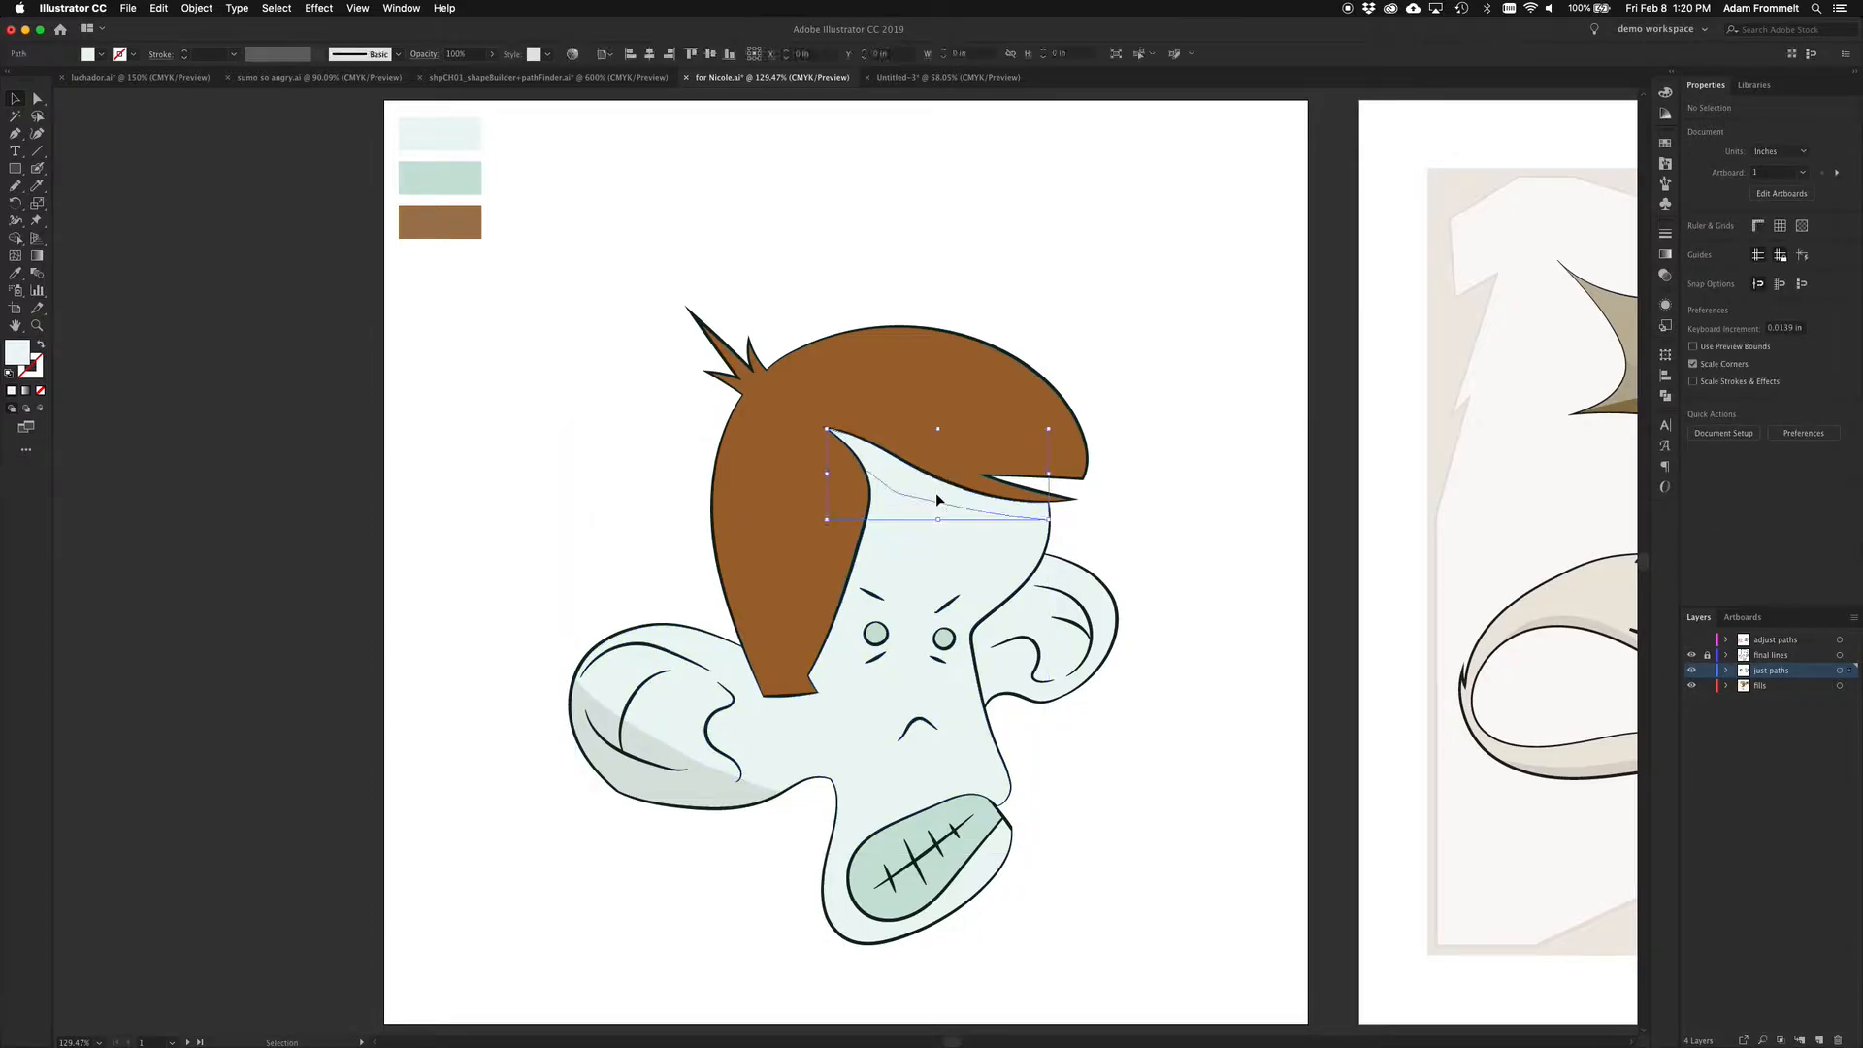
{"action": "left_click", "coordinate": [1009, 679], "text": "shift"}
{"action": "left_click", "coordinate": [842, 901], "text": "shift"}
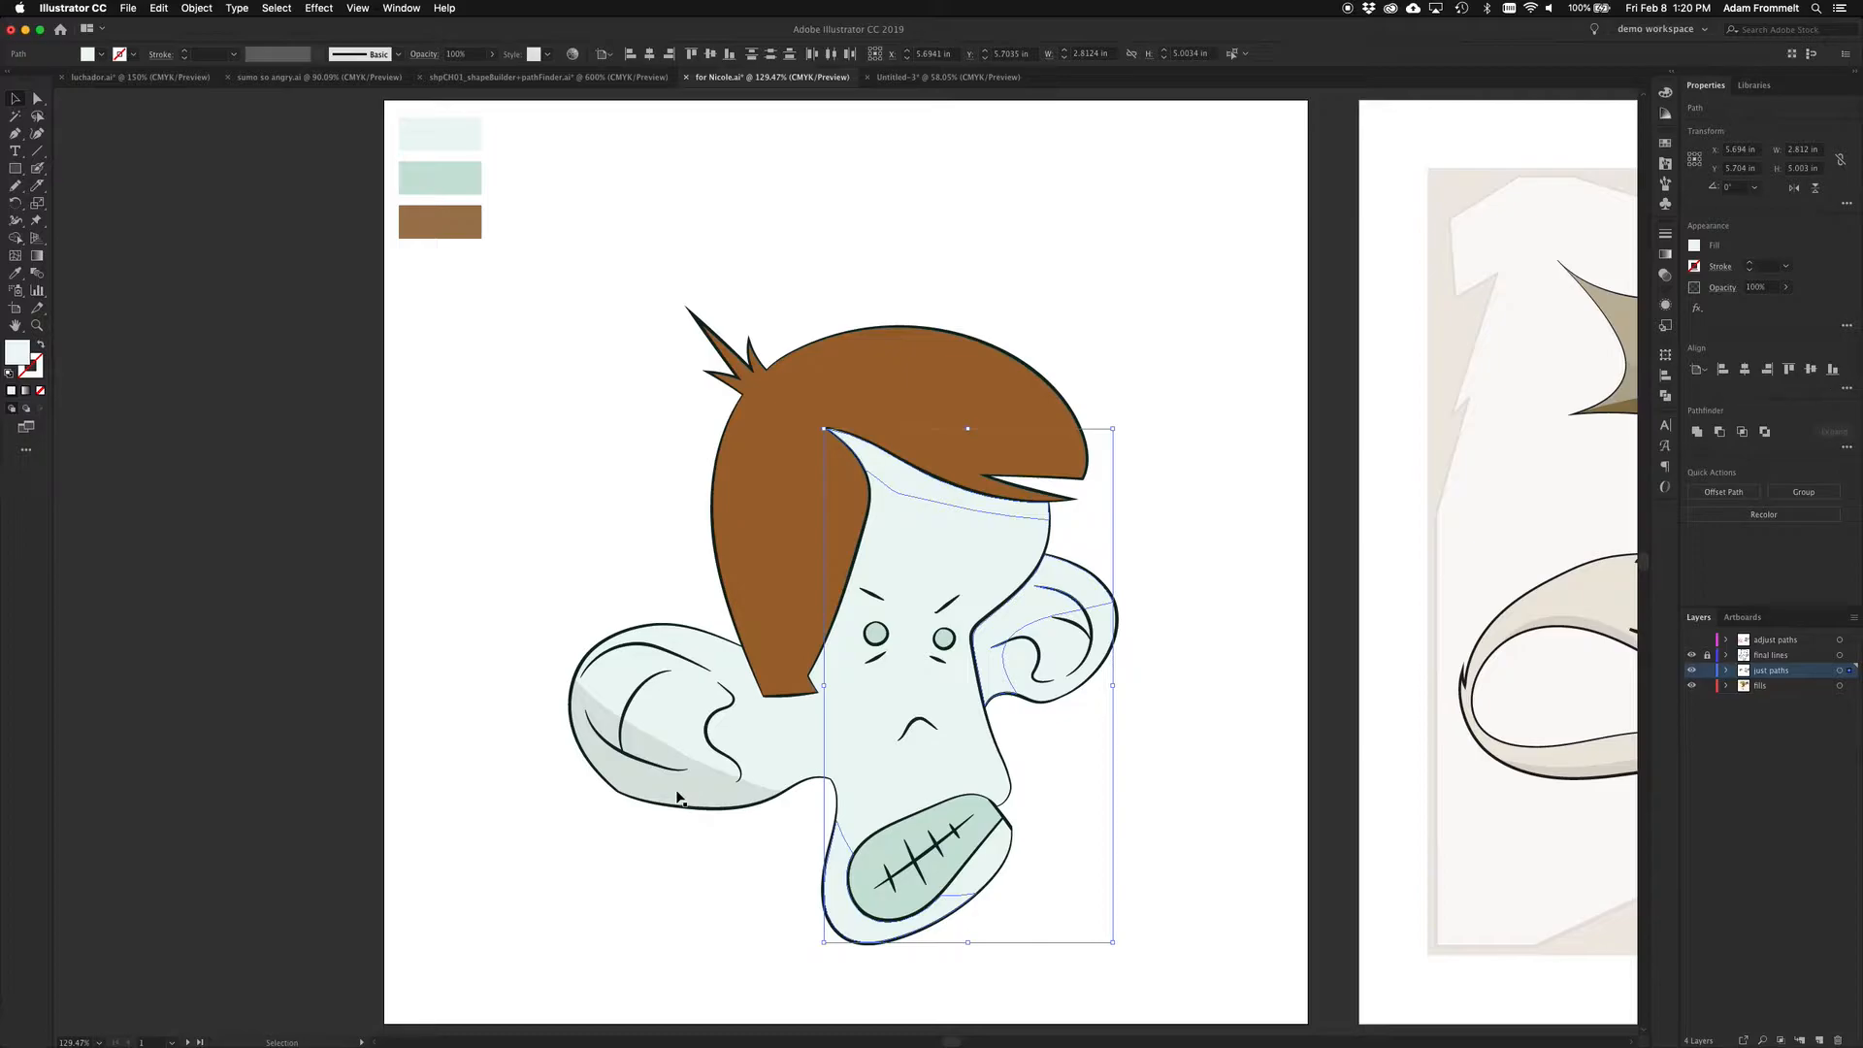
{"action": "key", "text": "i"}
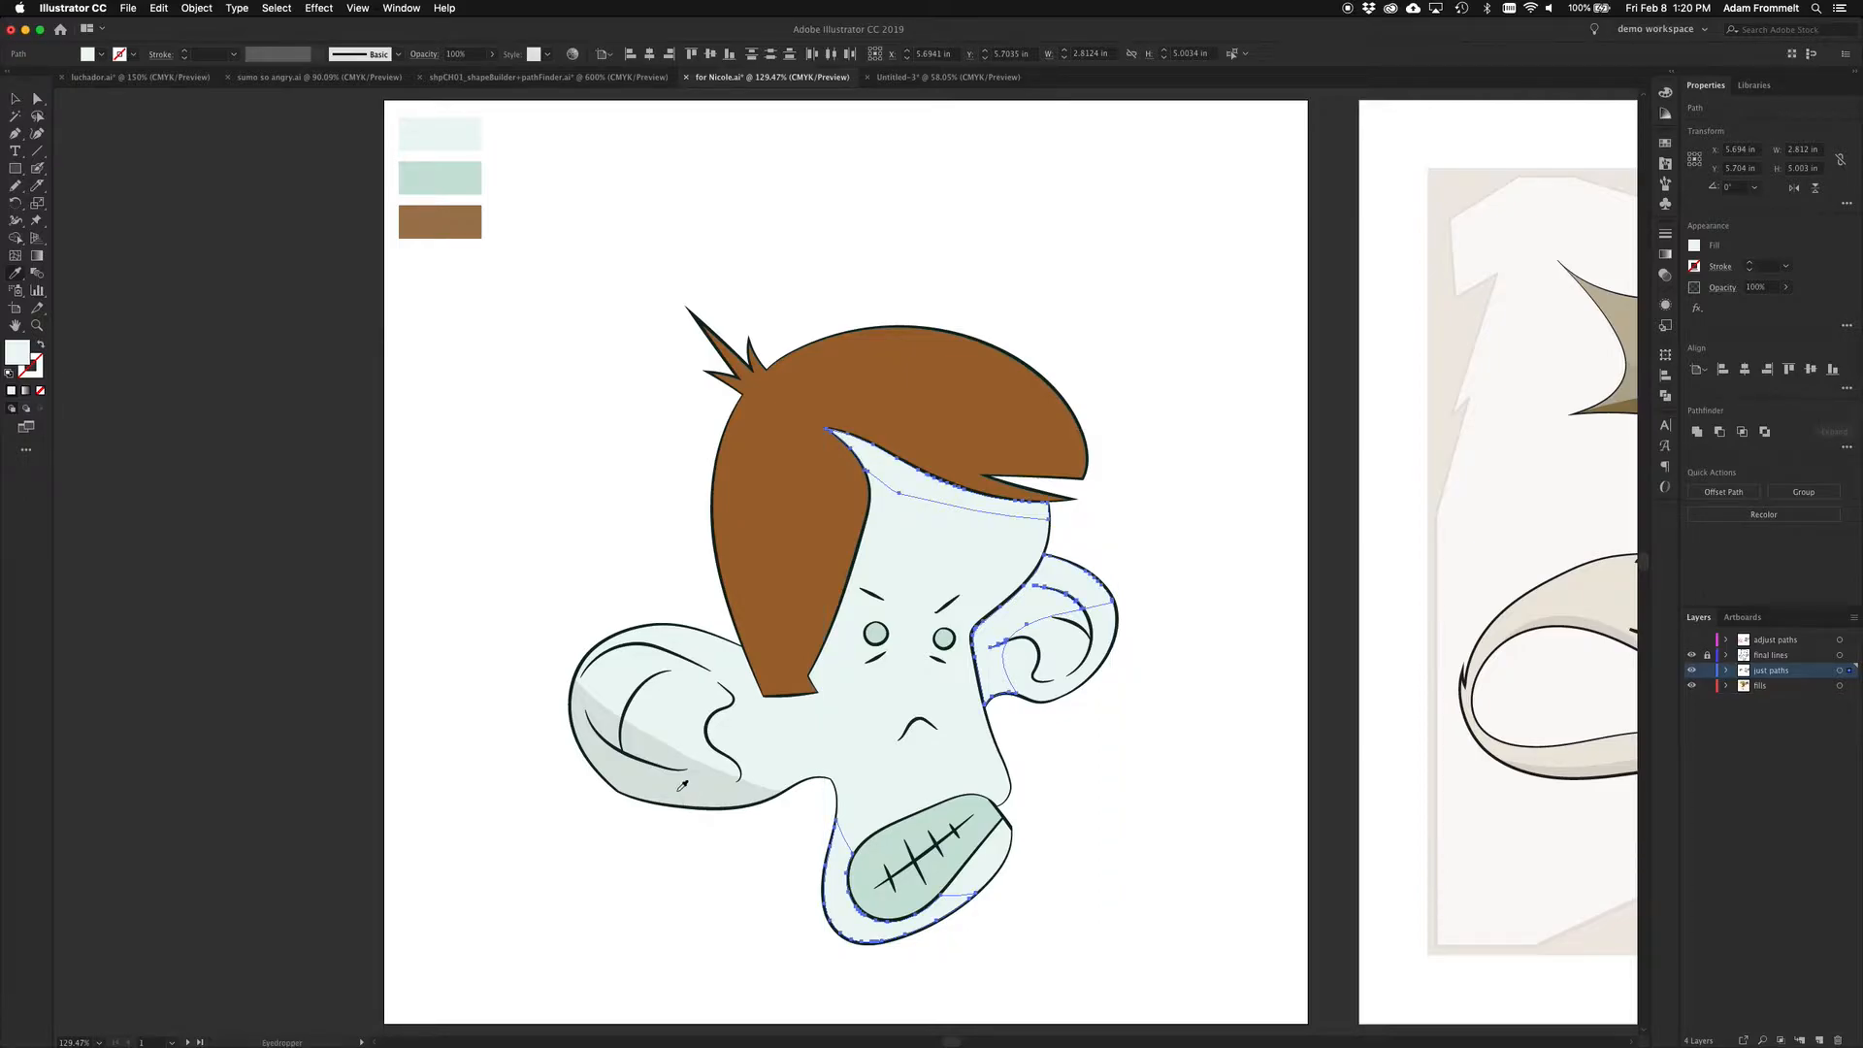
{"action": "left_click", "coordinate": [680, 786]}
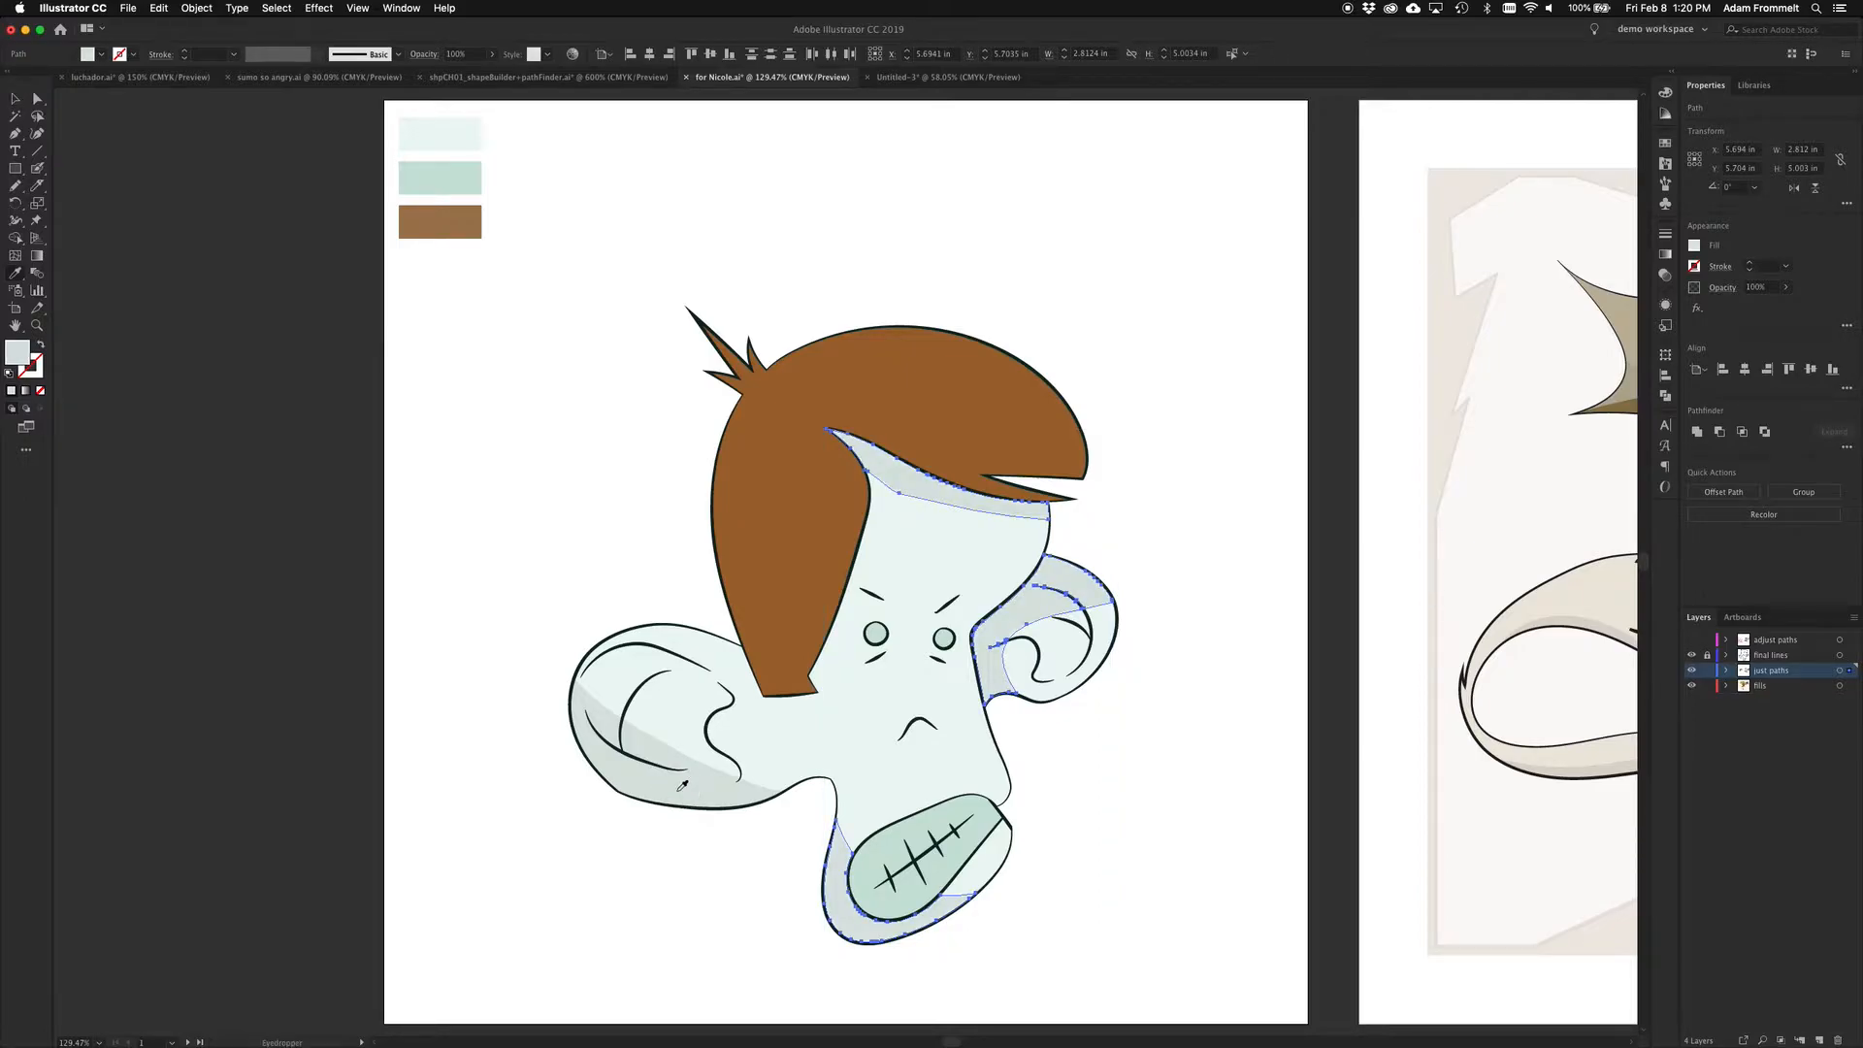
{"action": "key", "text": "v"}
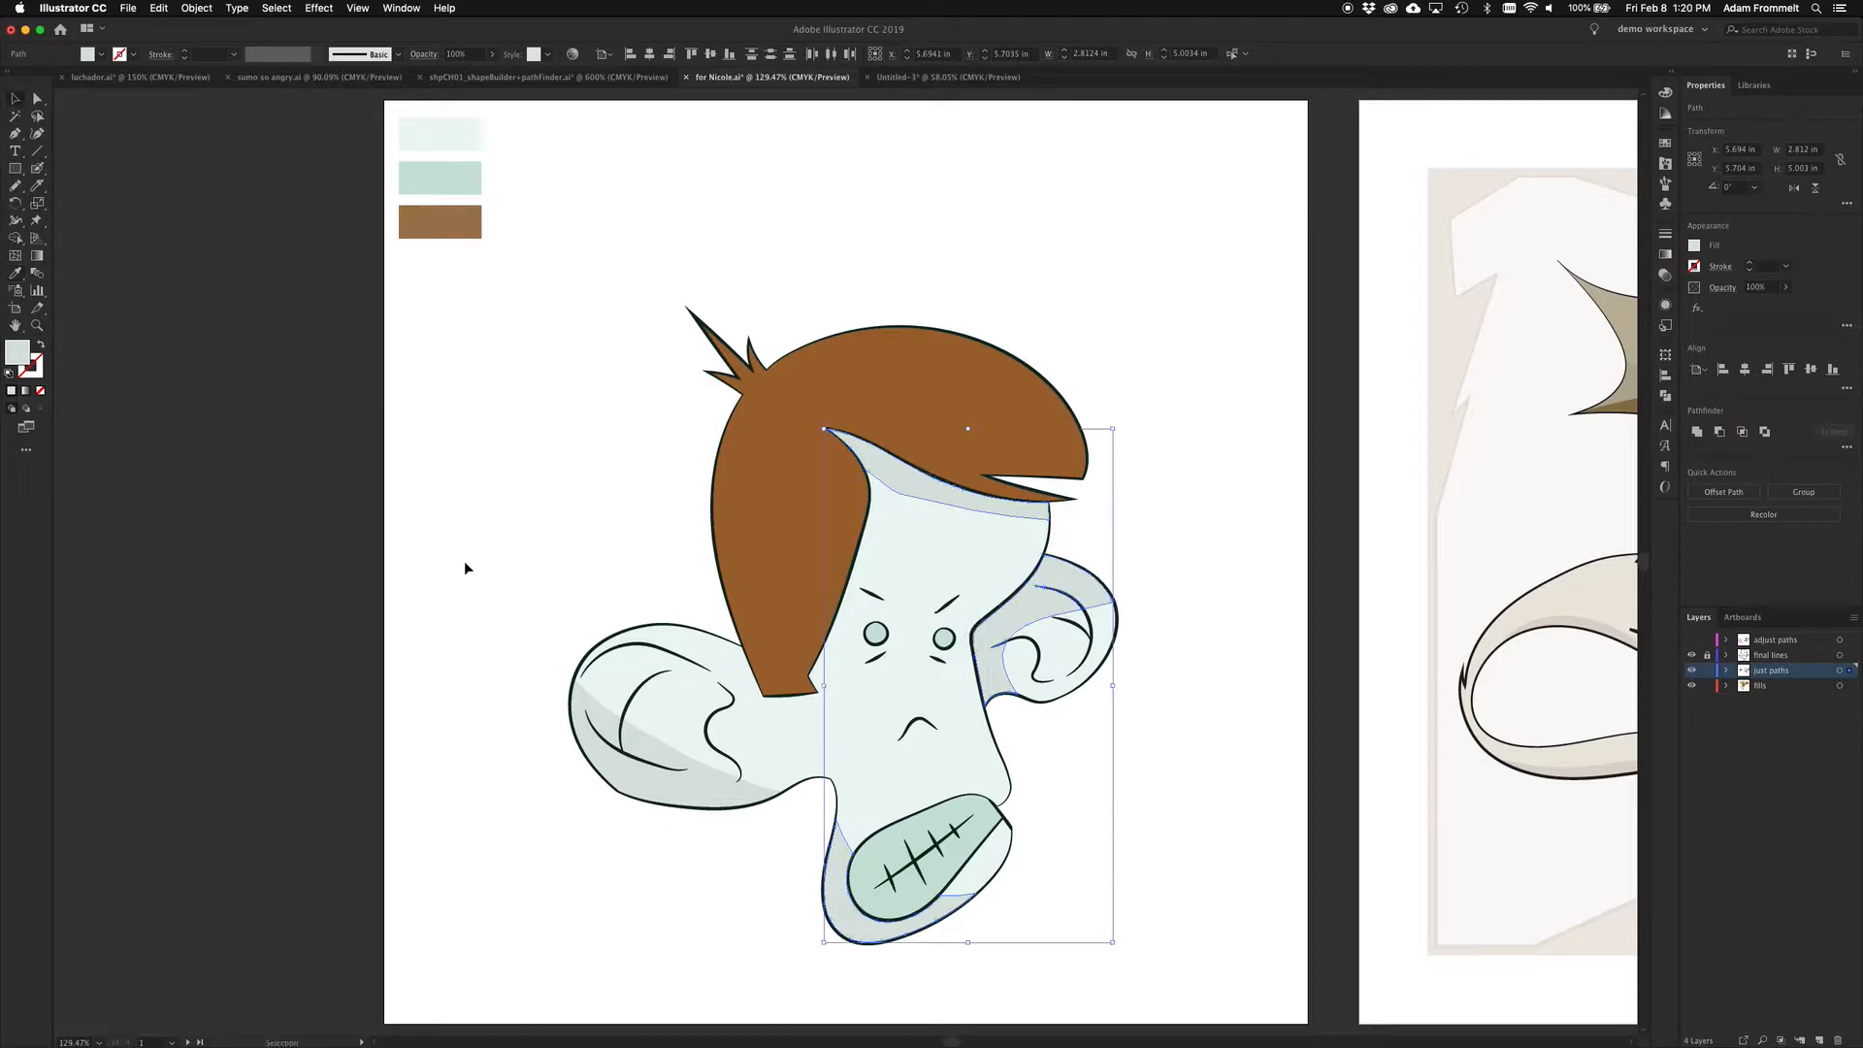
{"action": "left_click", "coordinate": [607, 457]}
Cut the hair with the Knife along a curve from the tuft down to the sideburn and select the back piece
{"action": "left_click", "coordinate": [765, 466]}
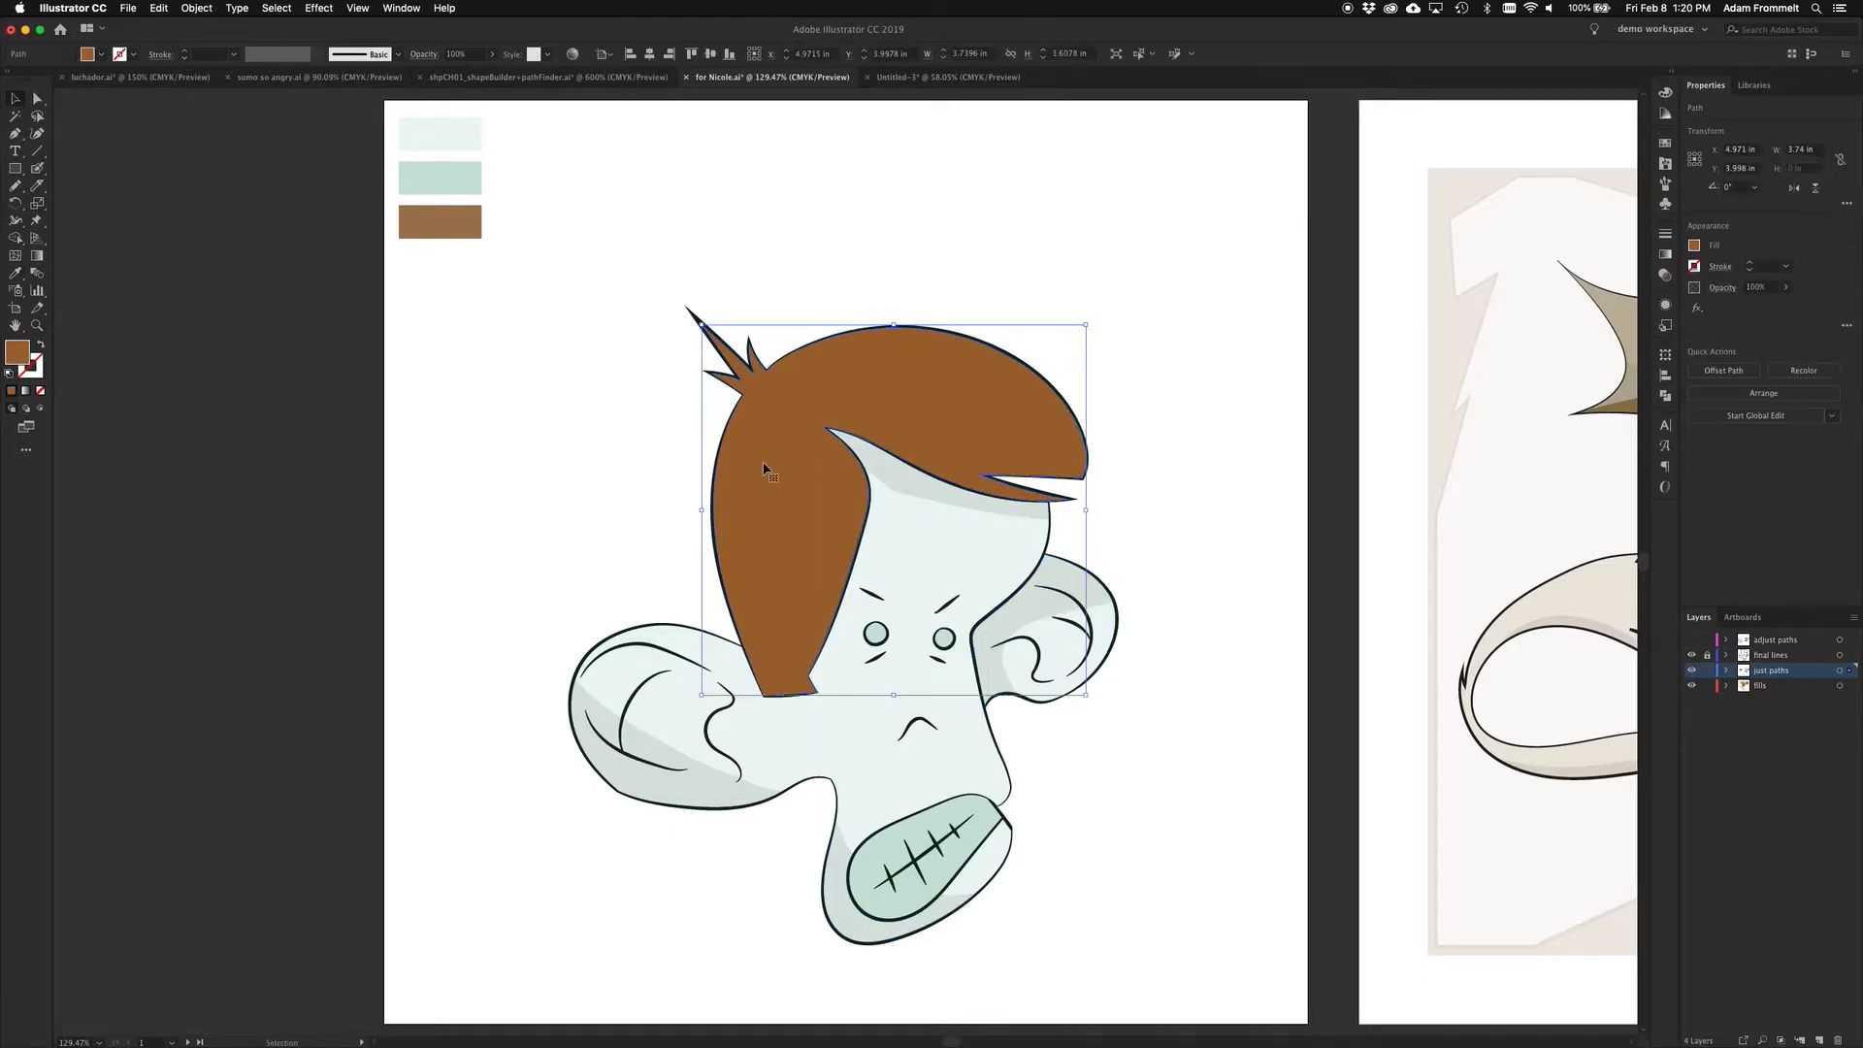
{"action": "left_click", "coordinate": [37, 184]}
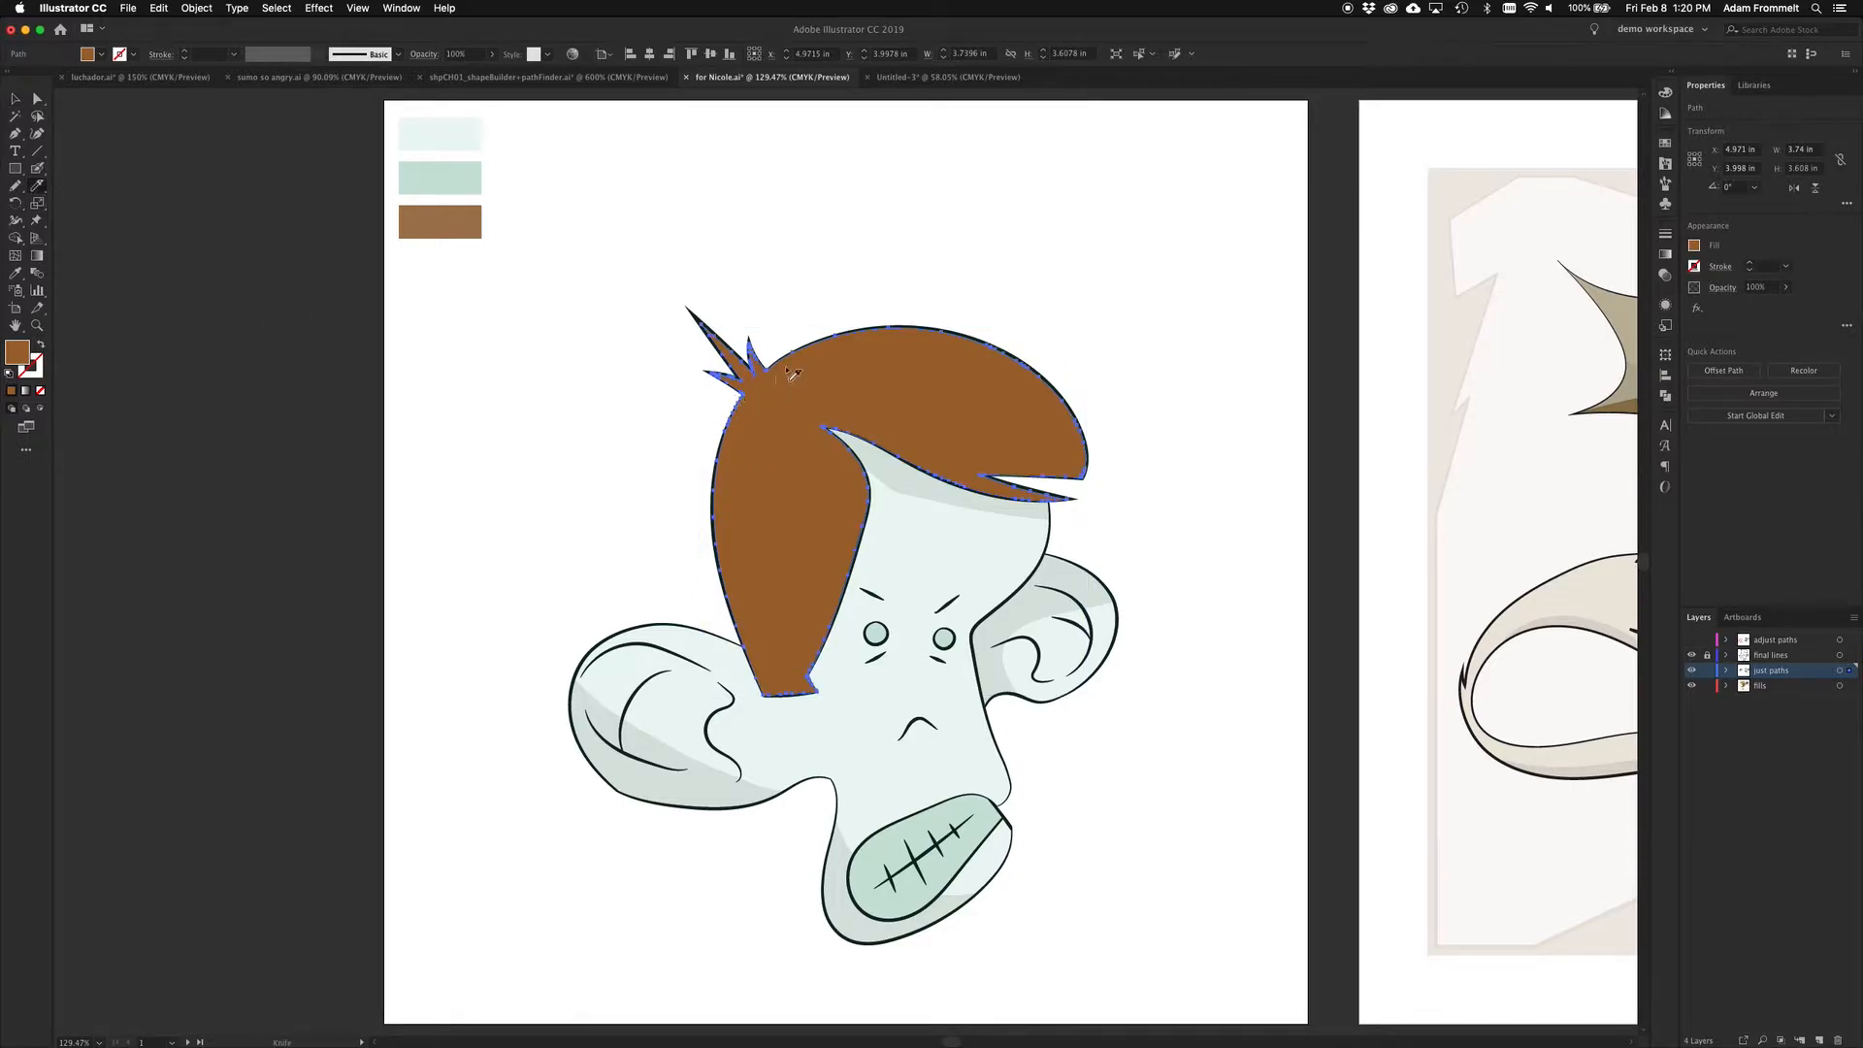
{"action": "mouse_move", "coordinate": [881, 289]}
{"action": "left_mouse_down"}
{"action": "mouse_move", "coordinate": [765, 393]}
{"action": "mouse_move", "coordinate": [755, 464]}
{"action": "mouse_move", "coordinate": [774, 546]}
{"action": "mouse_move", "coordinate": [859, 645]}
{"action": "left_mouse_up"}
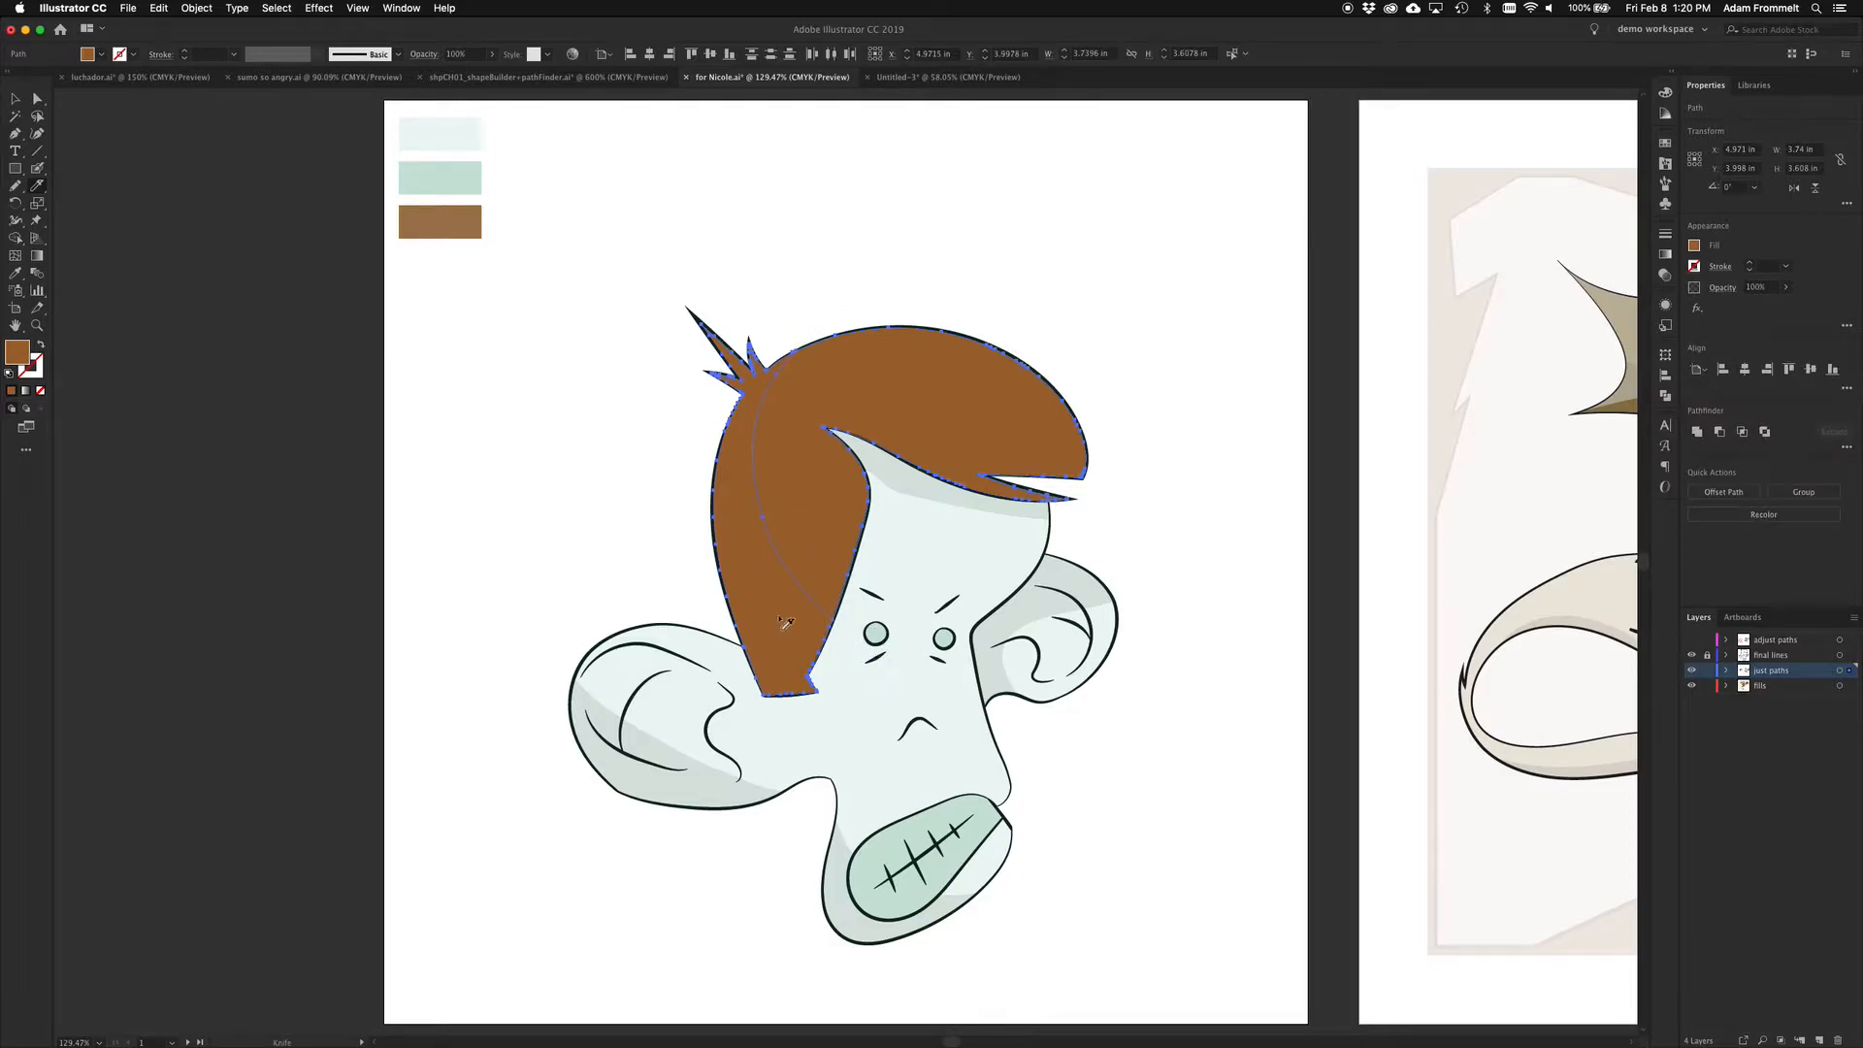
{"action": "key", "text": "v"}
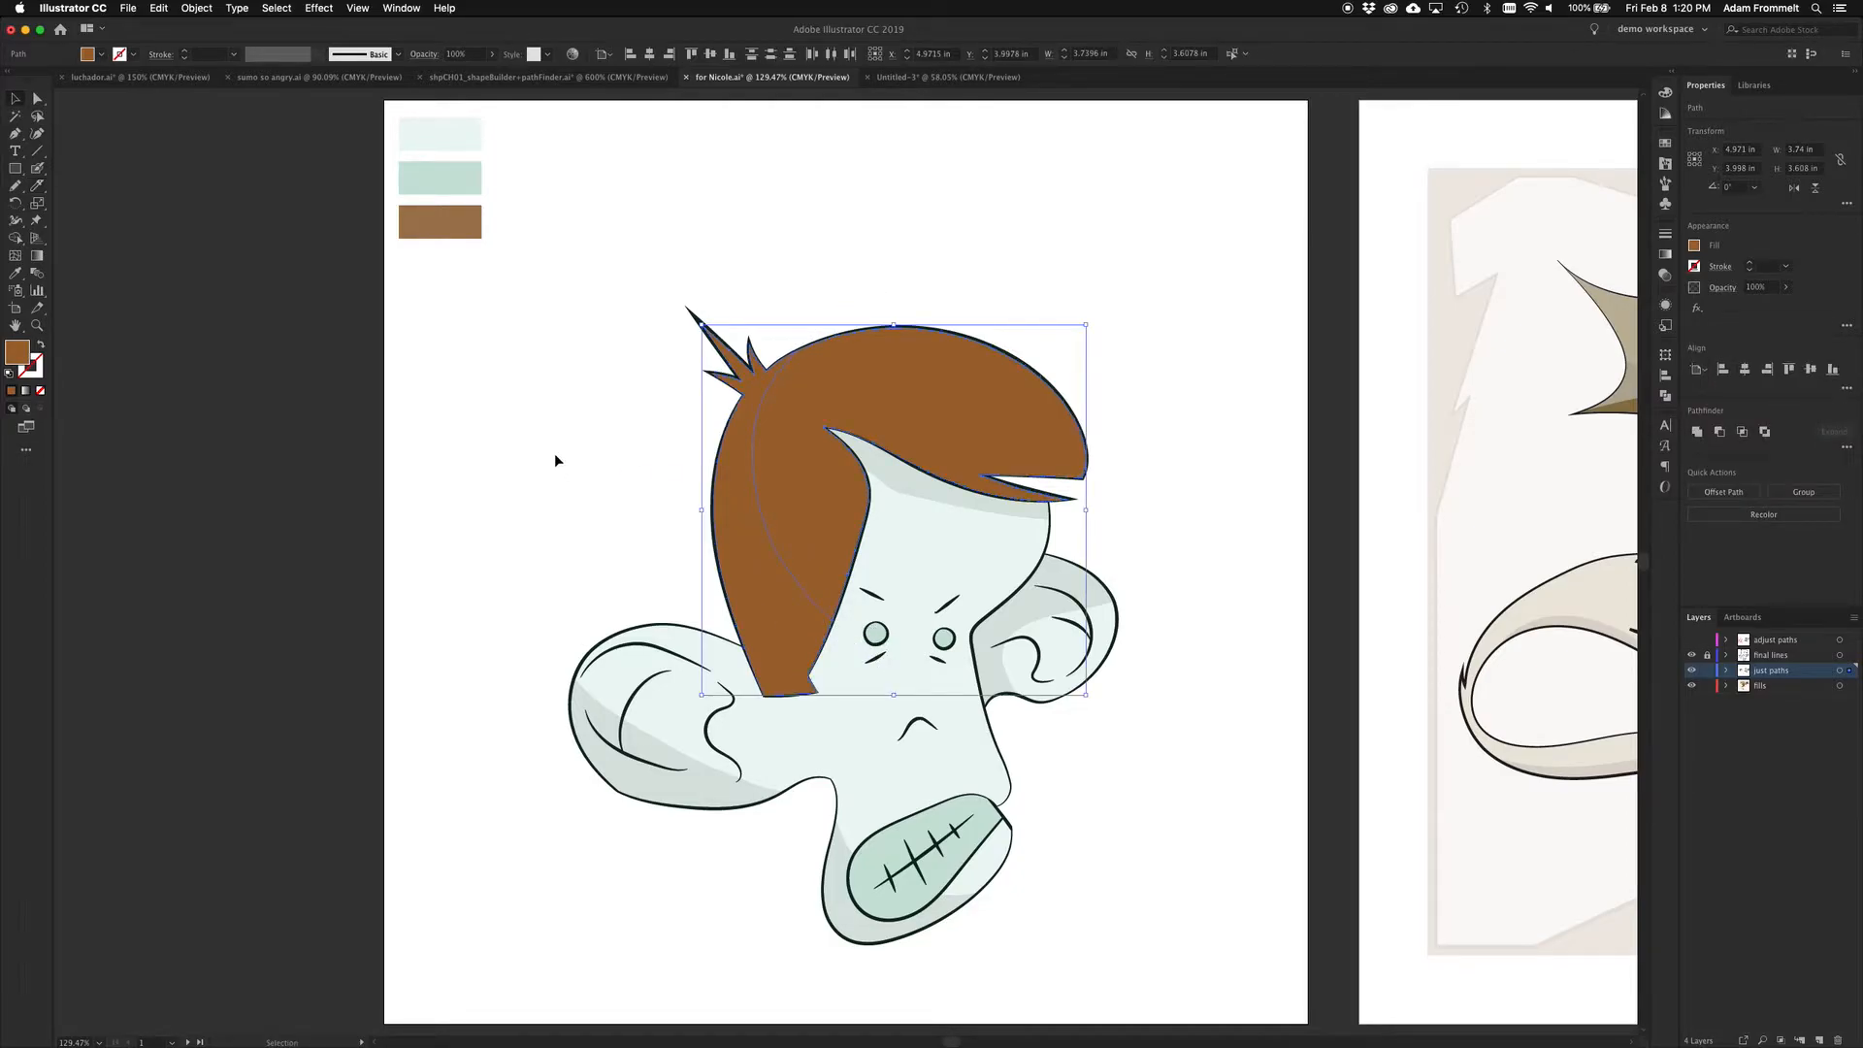
{"action": "left_click", "coordinate": [568, 446]}
{"action": "left_click", "coordinate": [755, 541]}
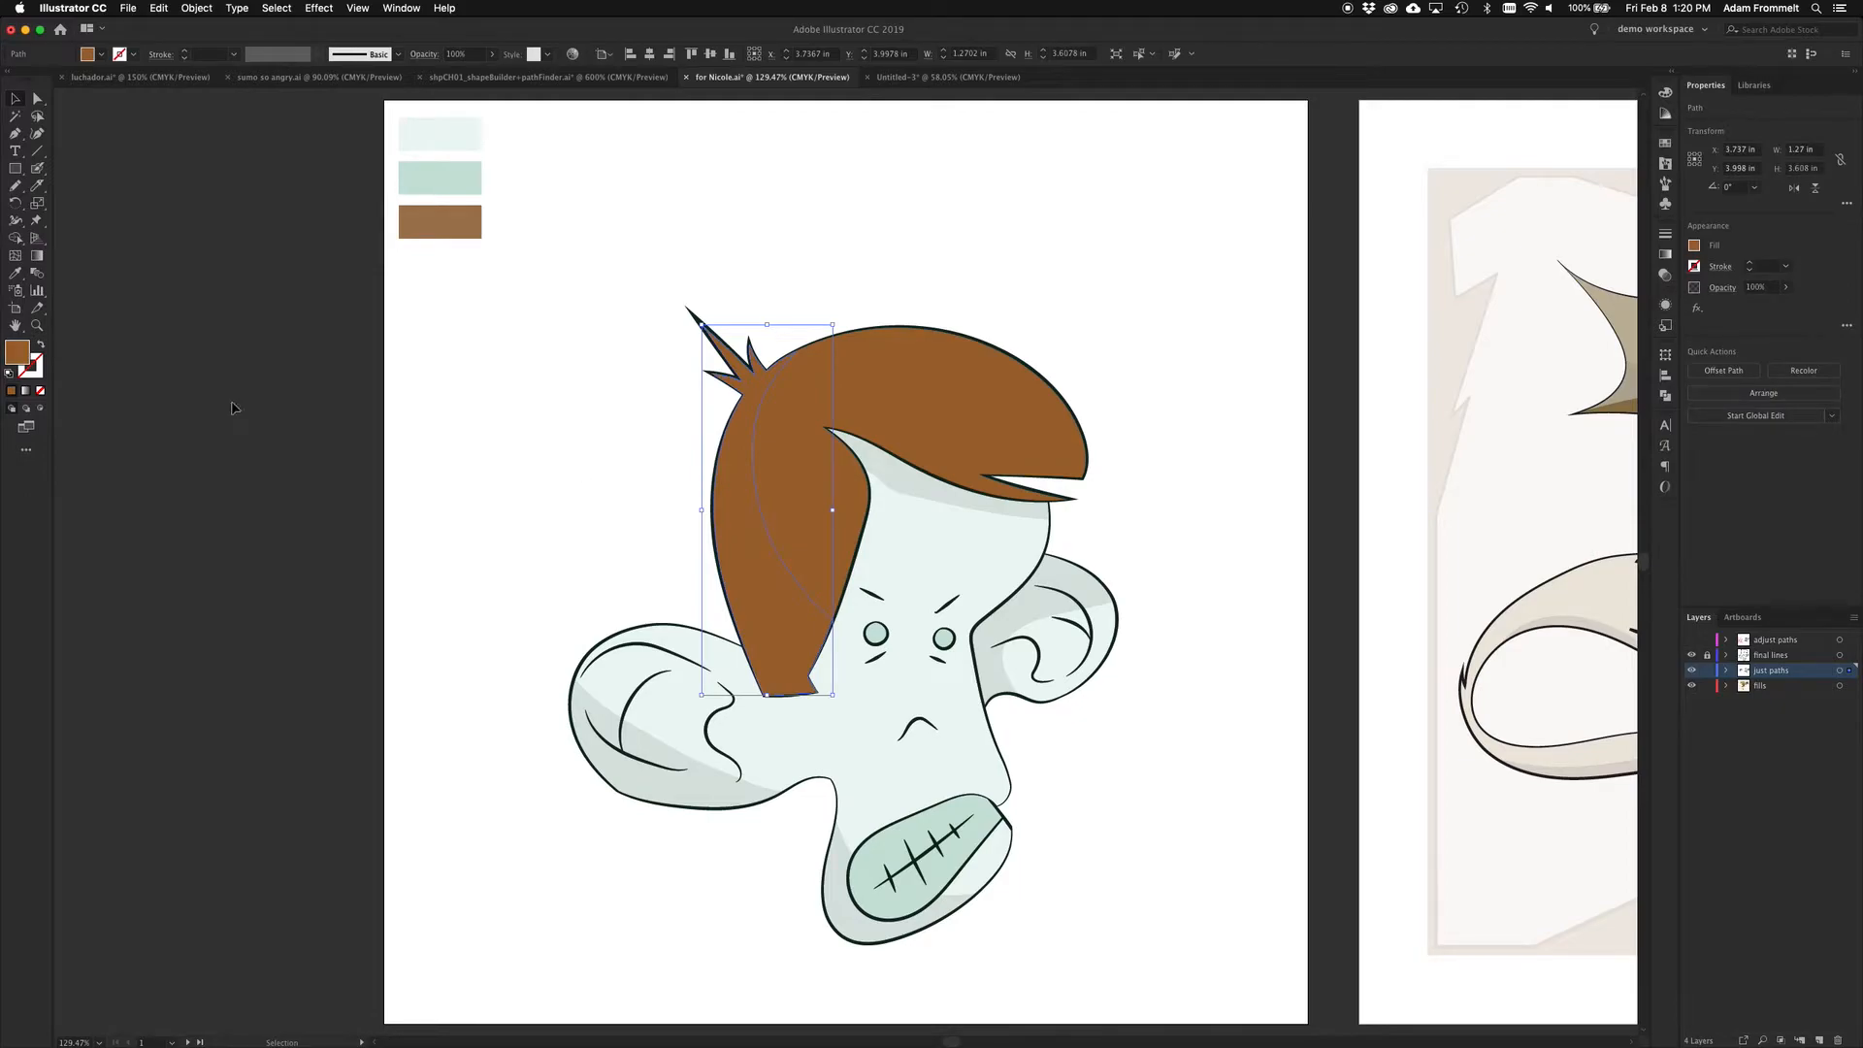
Fill the back piece of the hair with a darker brown shadow colour, hex 7a4620, and deselect it
{"action": "double_click", "coordinate": [17, 351]}
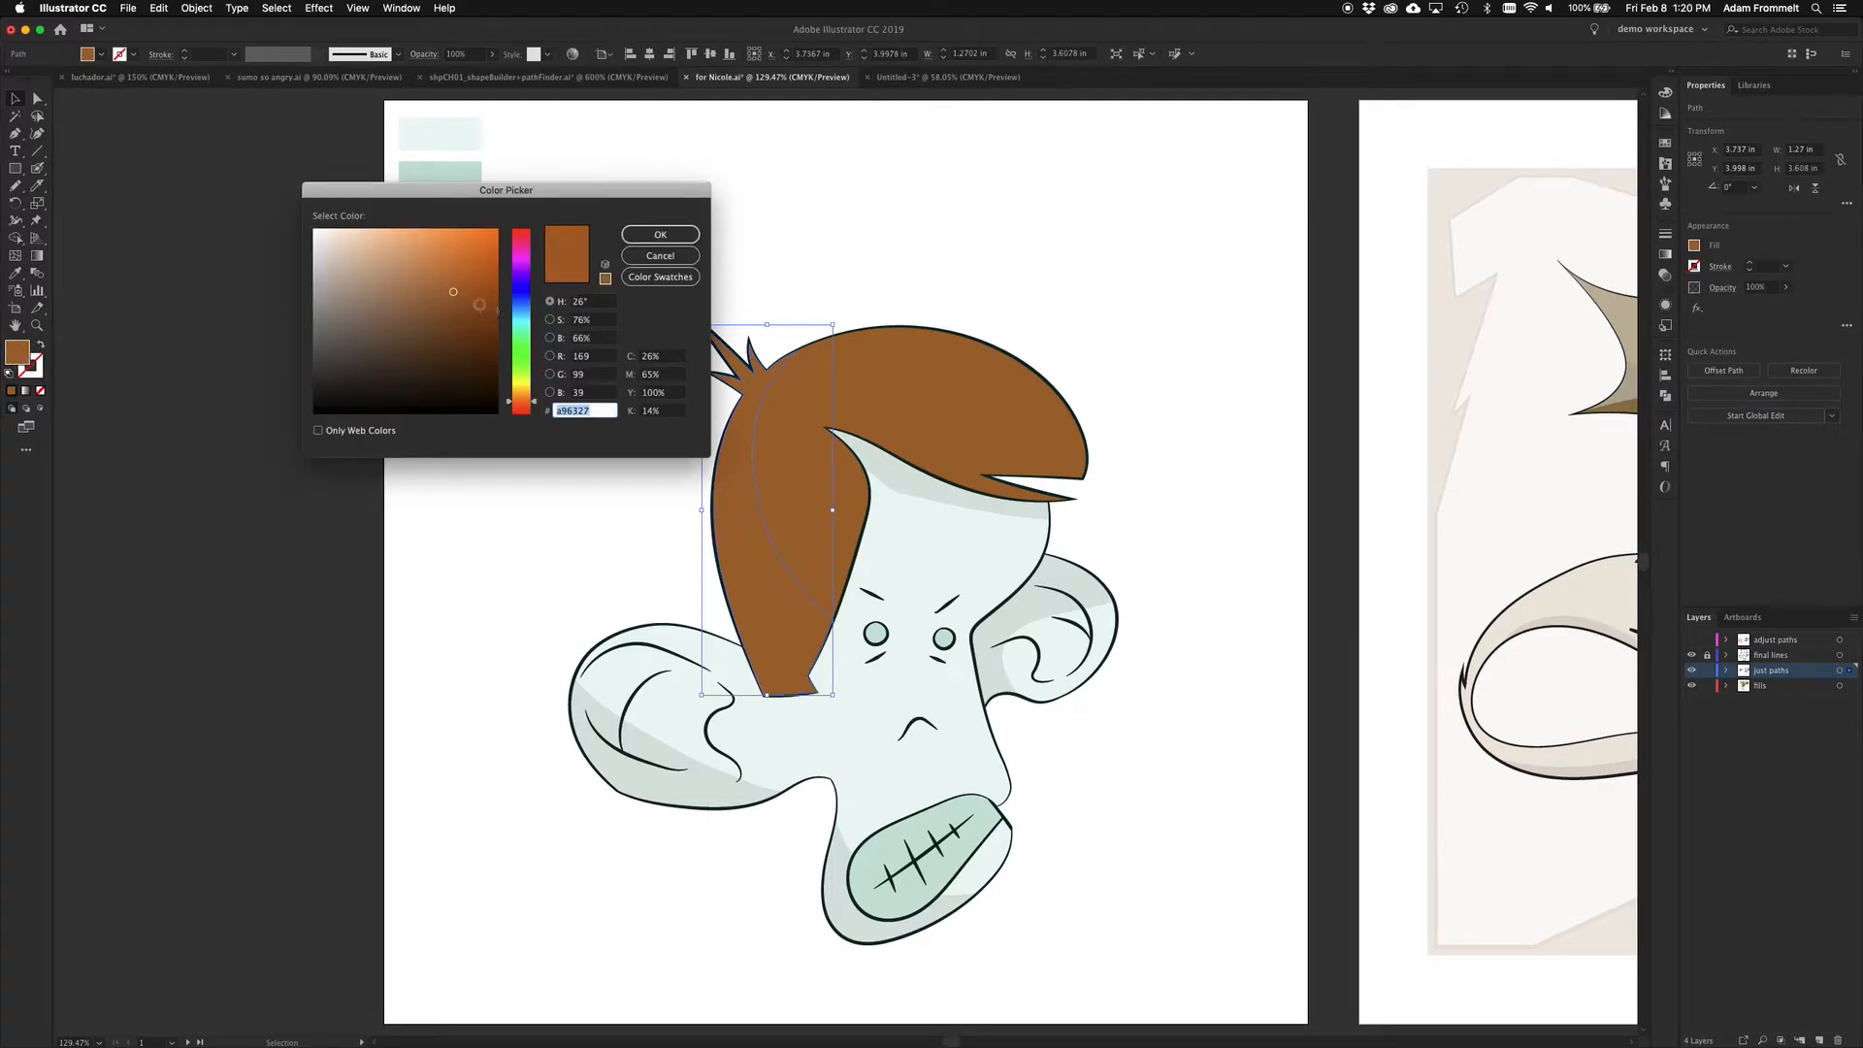
{"action": "mouse_move", "coordinate": [453, 292]}
{"action": "left_mouse_down"}
{"action": "mouse_move", "coordinate": [400, 302]}
{"action": "mouse_move", "coordinate": [449, 325]}
{"action": "left_mouse_up"}
{"action": "left_click", "coordinate": [660, 235]}
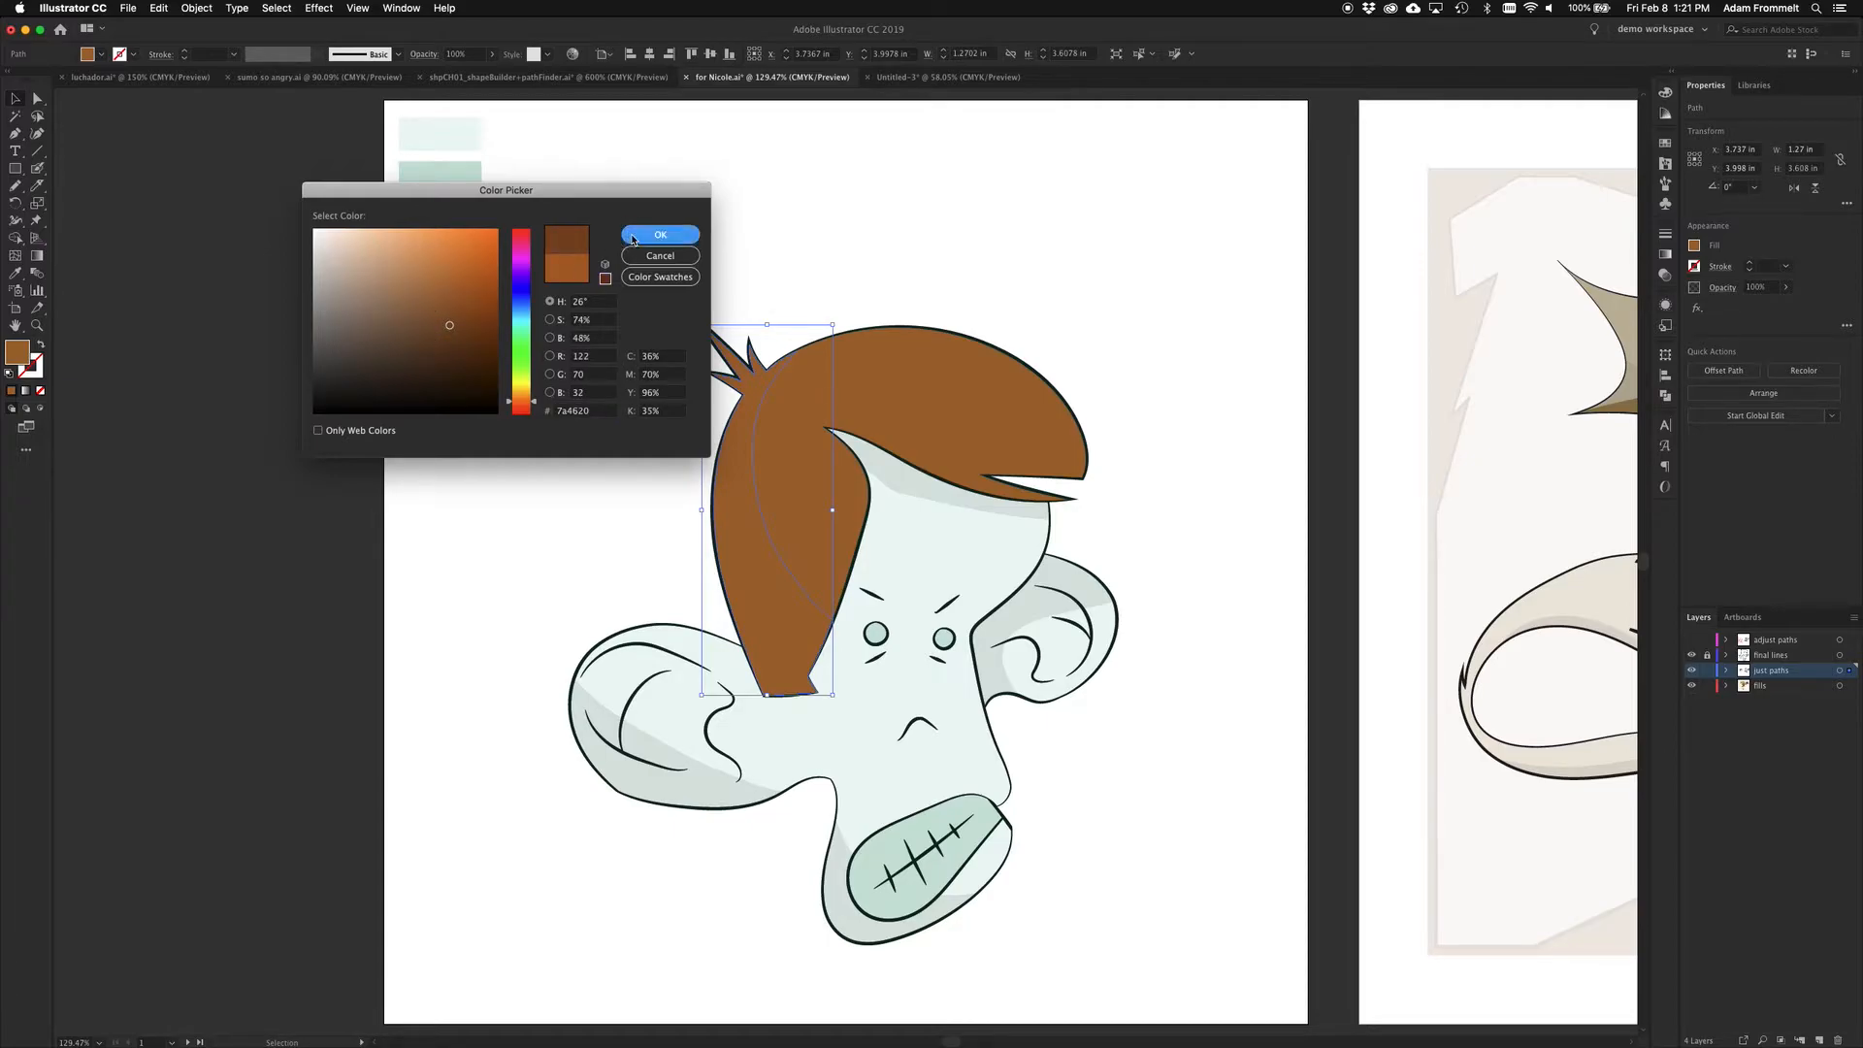
{"action": "left_click", "coordinate": [1179, 355]}
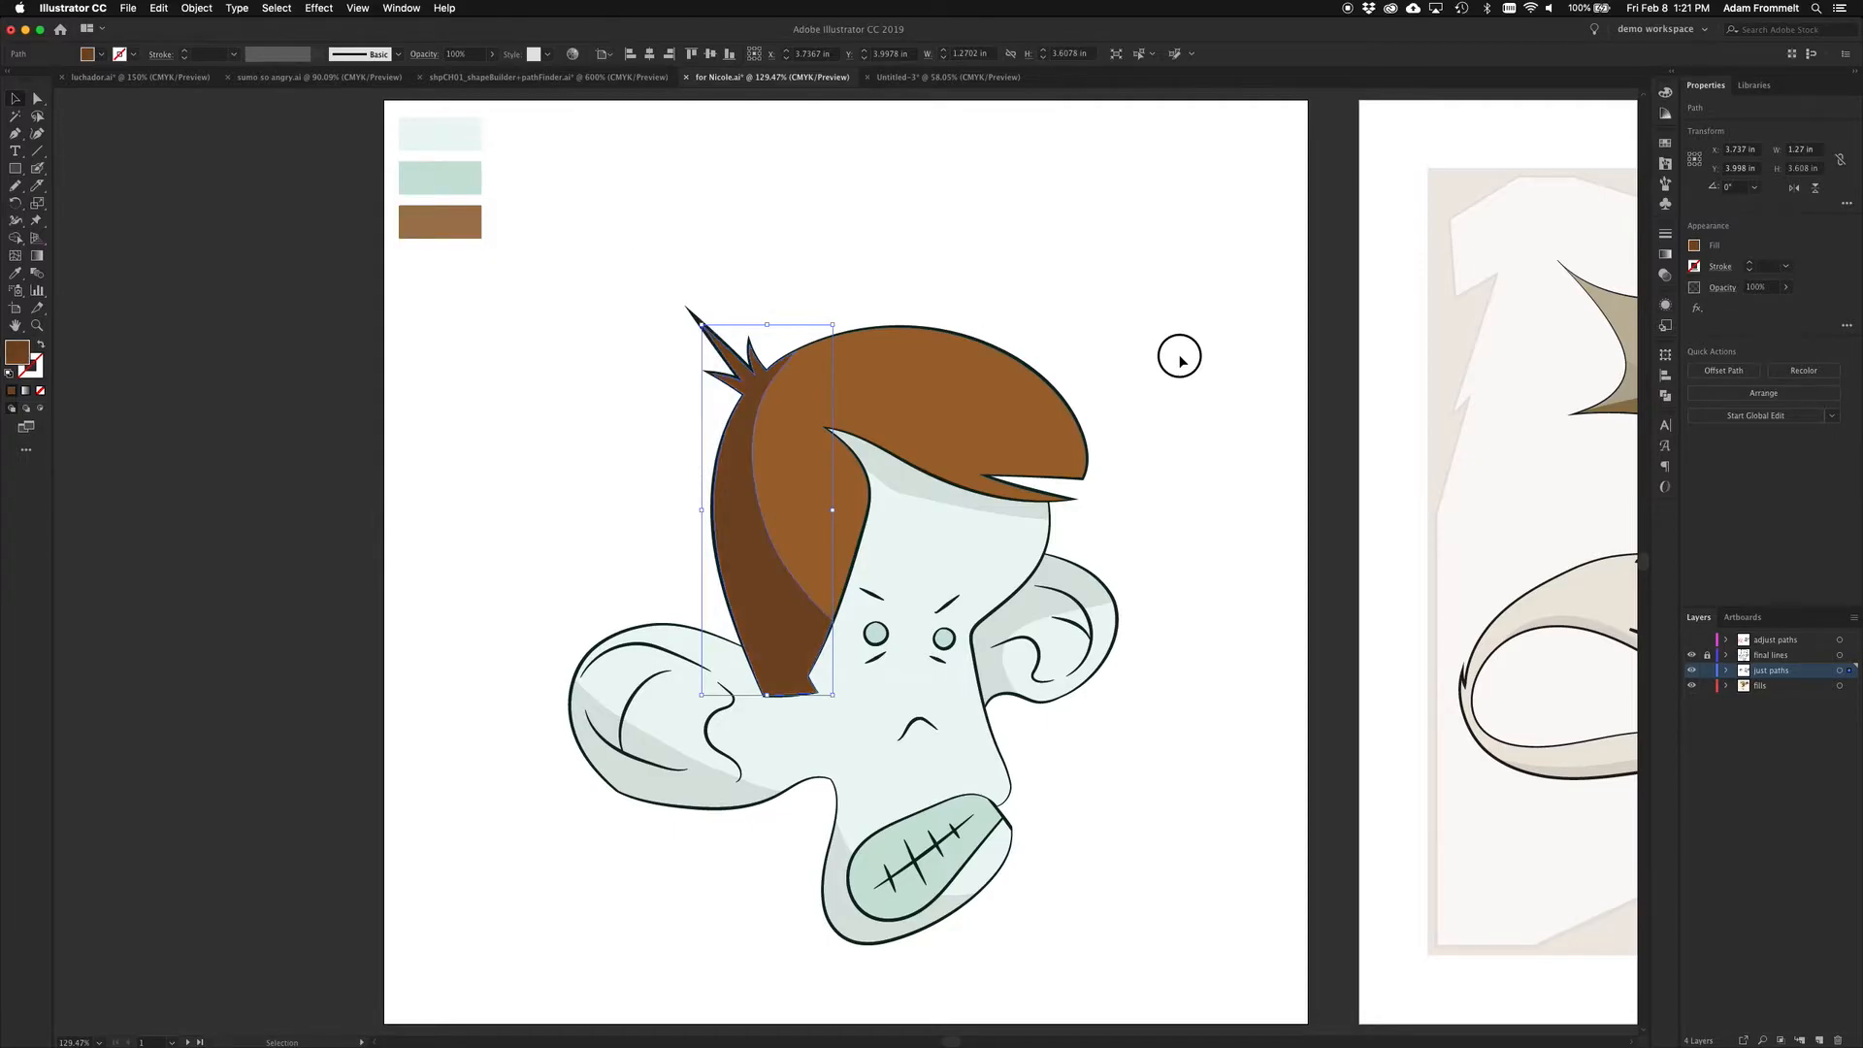
Cut both eye circles with the Knife along short curves that separate a highlight piece at the upper right of each
{"action": "left_click", "coordinate": [944, 638]}
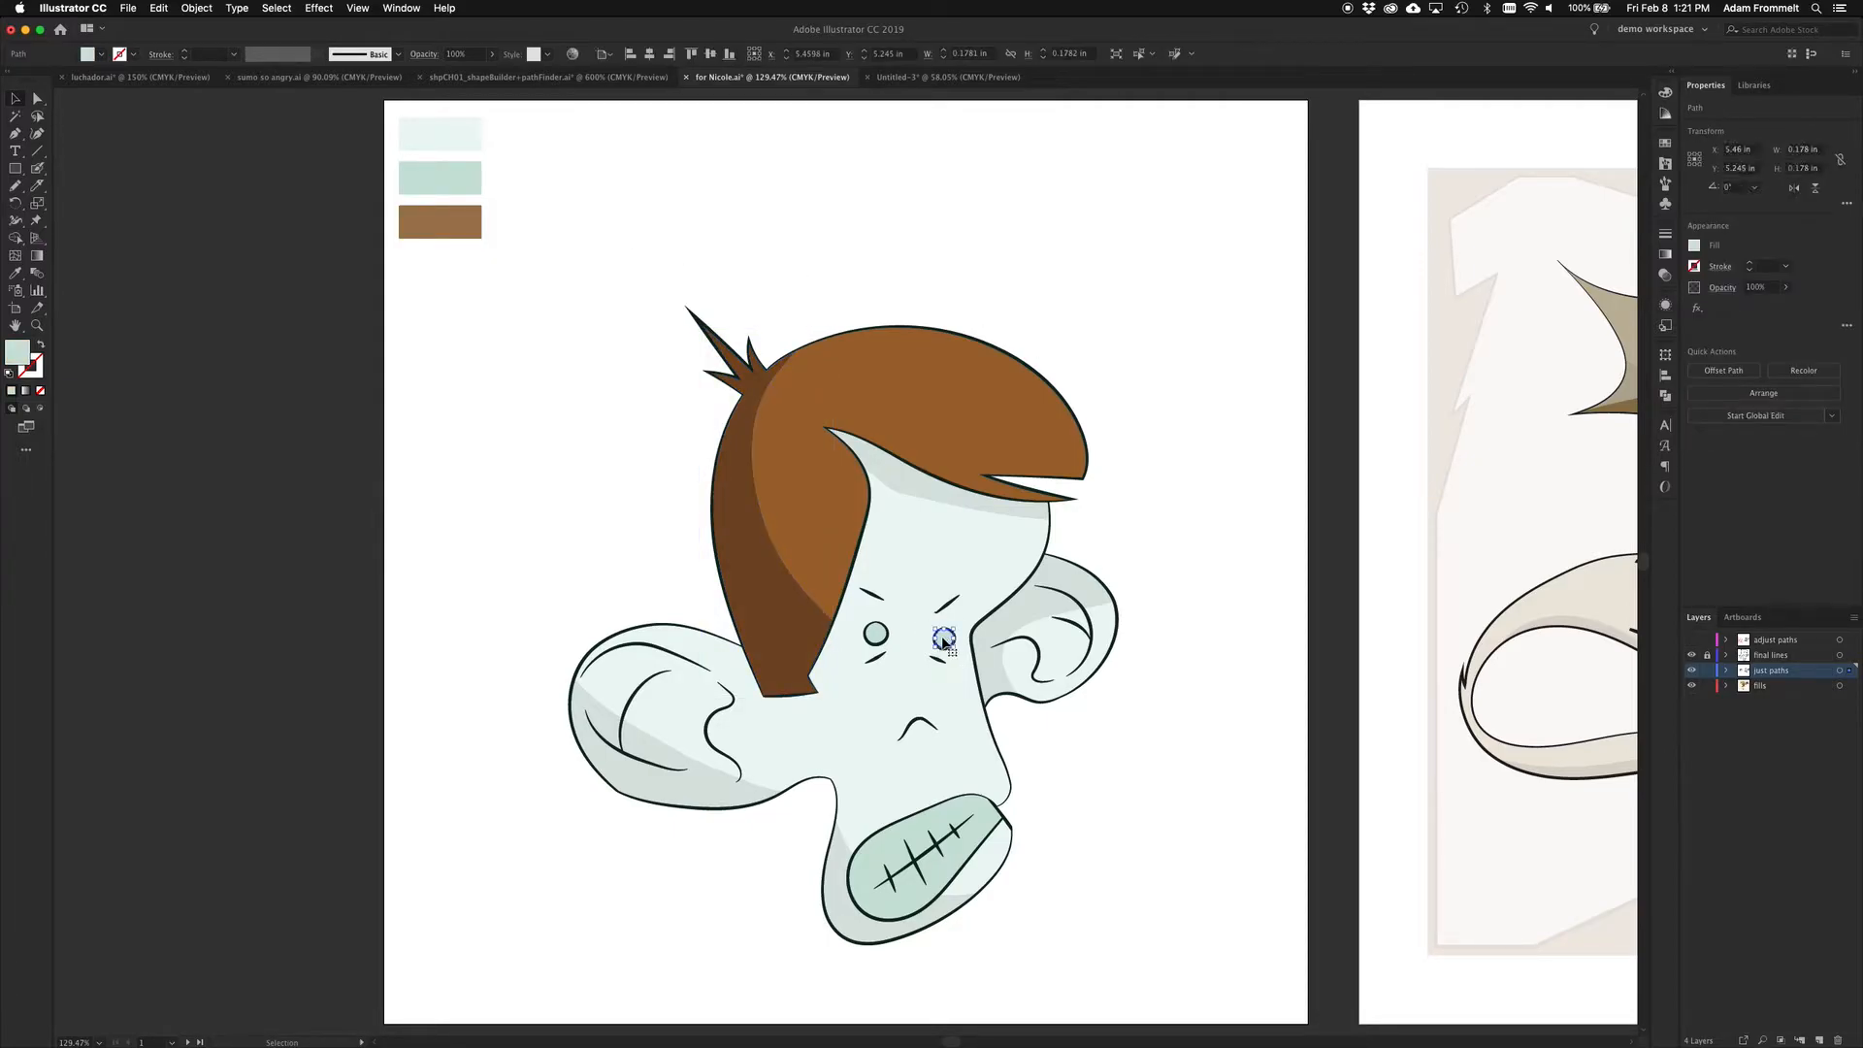
{"action": "left_click", "coordinate": [875, 635], "text": "shift"}
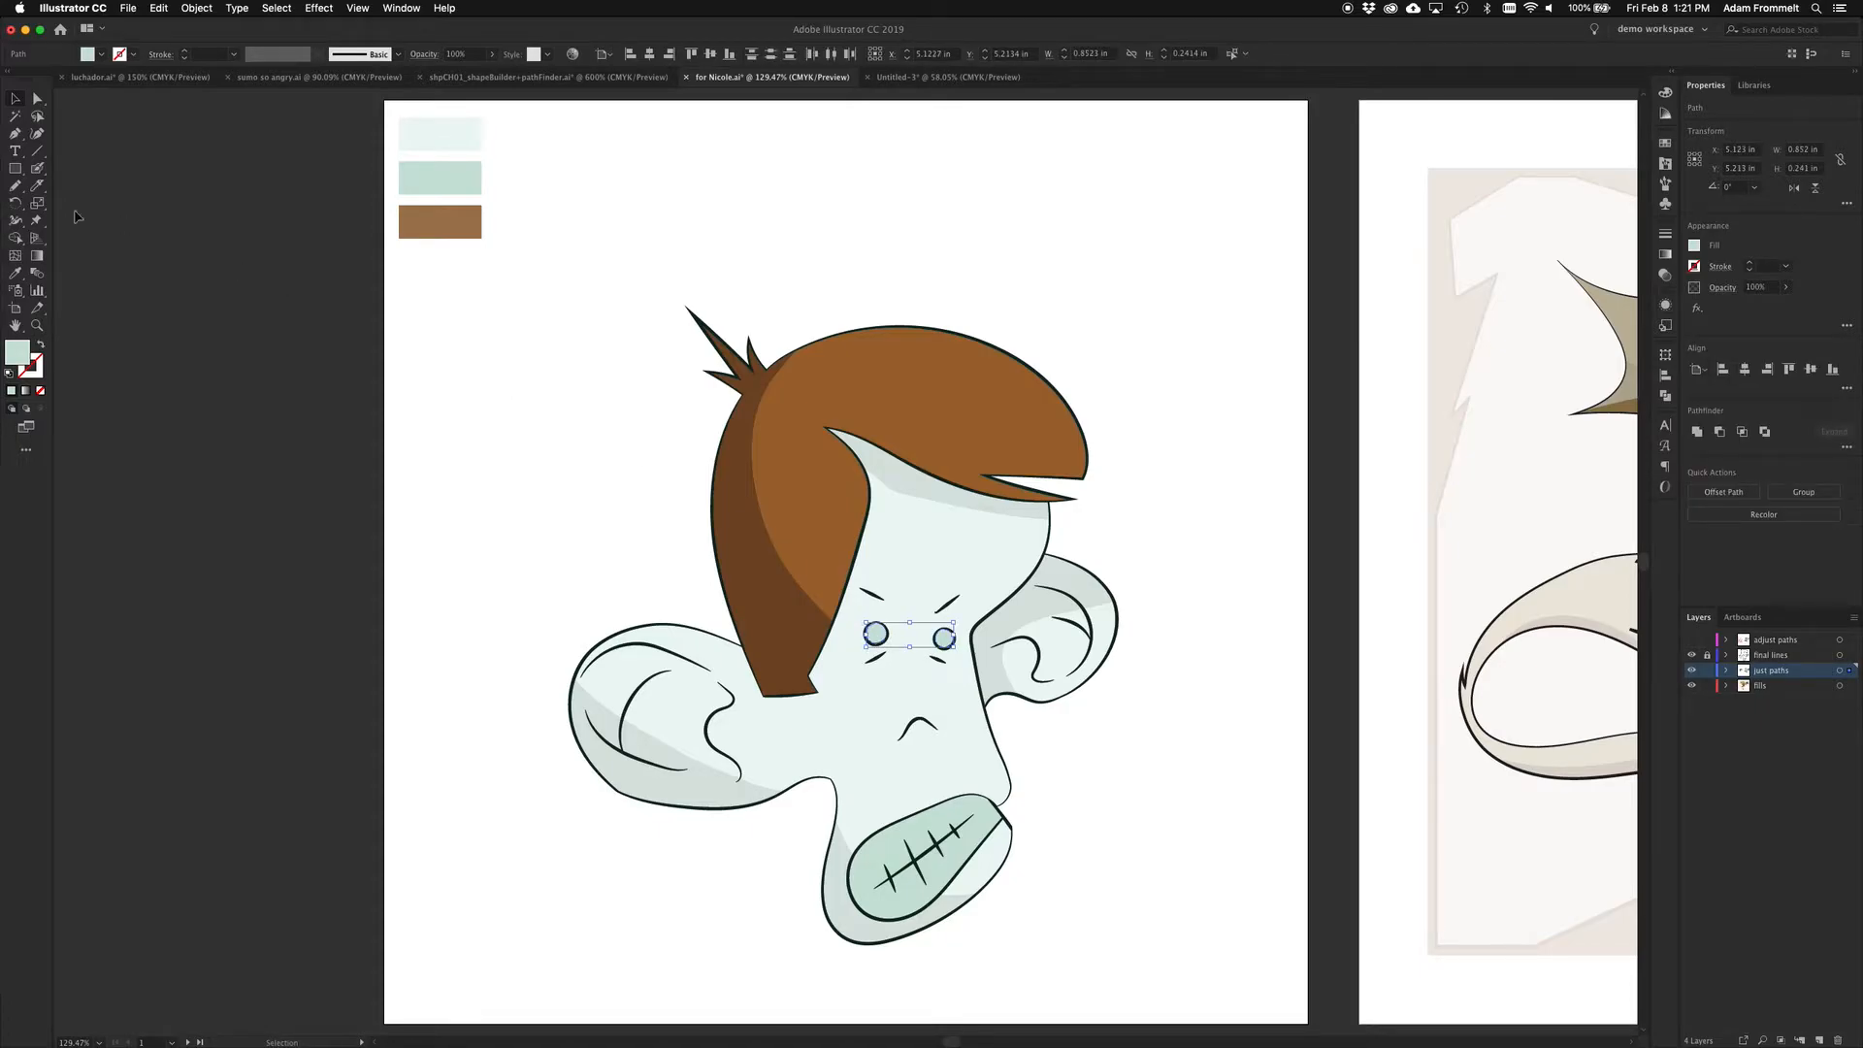
{"action": "left_click", "coordinate": [37, 185]}
{"action": "key", "text": "super+equal"}
{"action": "key", "text": "super+equal"}
{"action": "key", "text": "super+equal"}
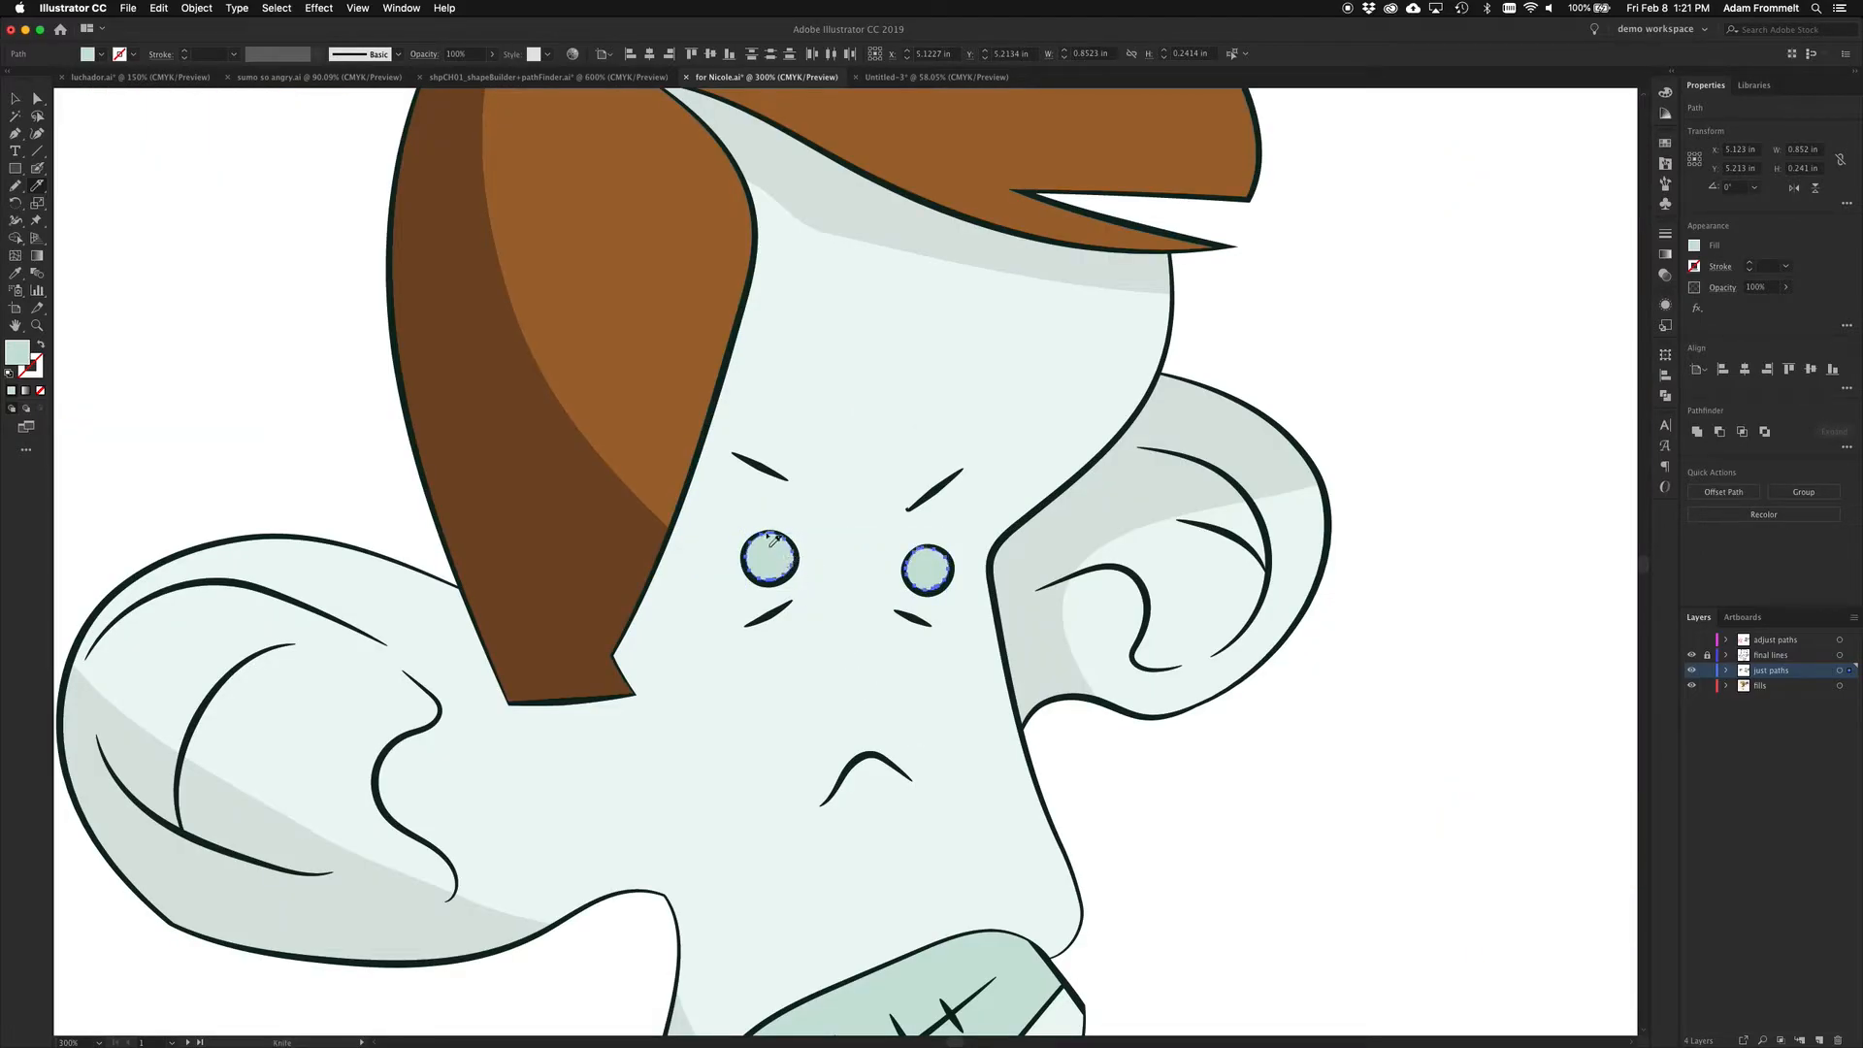
{"action": "mouse_move", "coordinate": [768, 517]}
{"action": "left_mouse_down"}
{"action": "mouse_move", "coordinate": [759, 552]}
{"action": "mouse_move", "coordinate": [790, 555]}
{"action": "left_mouse_up"}
{"action": "mouse_move", "coordinate": [955, 536]}
{"action": "left_mouse_down"}
{"action": "mouse_move", "coordinate": [932, 576]}
{"action": "mouse_move", "coordinate": [965, 578]}
{"action": "left_mouse_up"}
{"action": "key", "text": "v"}
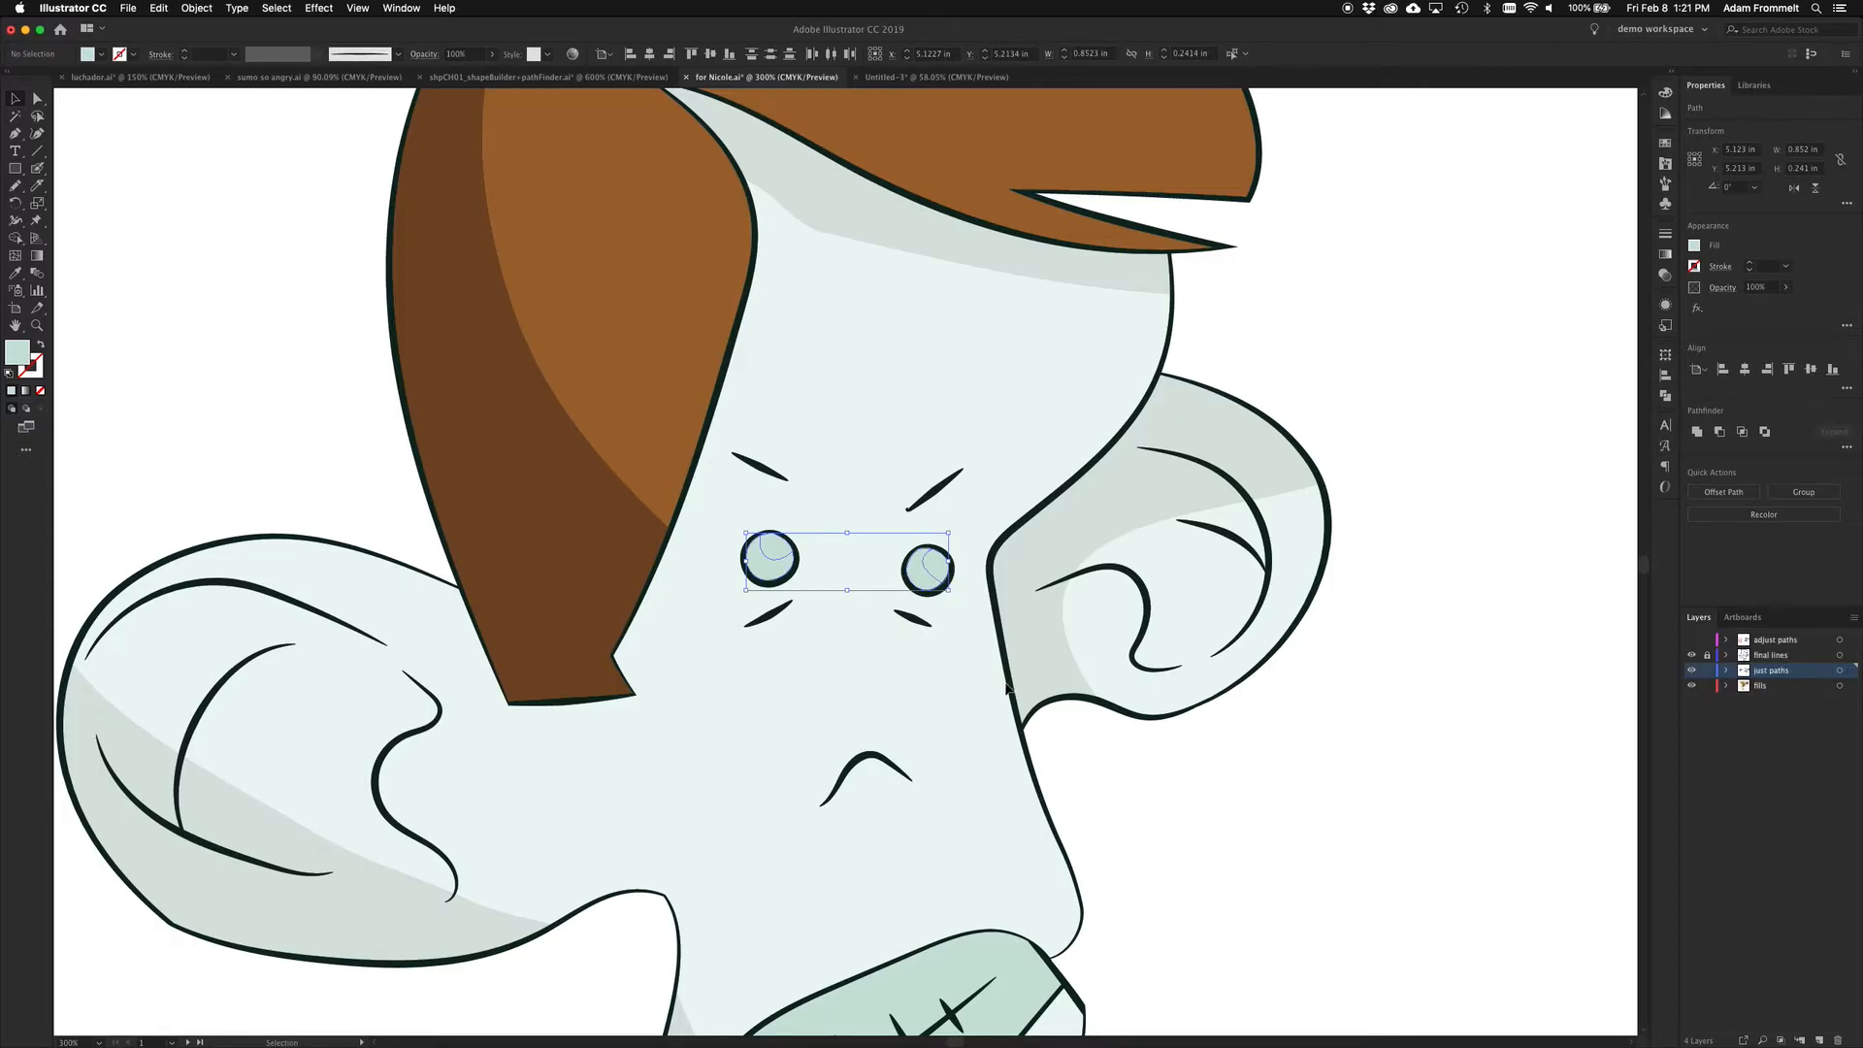
Fill the upper-right highlight pieces of both eyes with bright yellow, hex e5ff2c, and show the whole artboard
{"action": "left_click", "coordinate": [933, 567]}
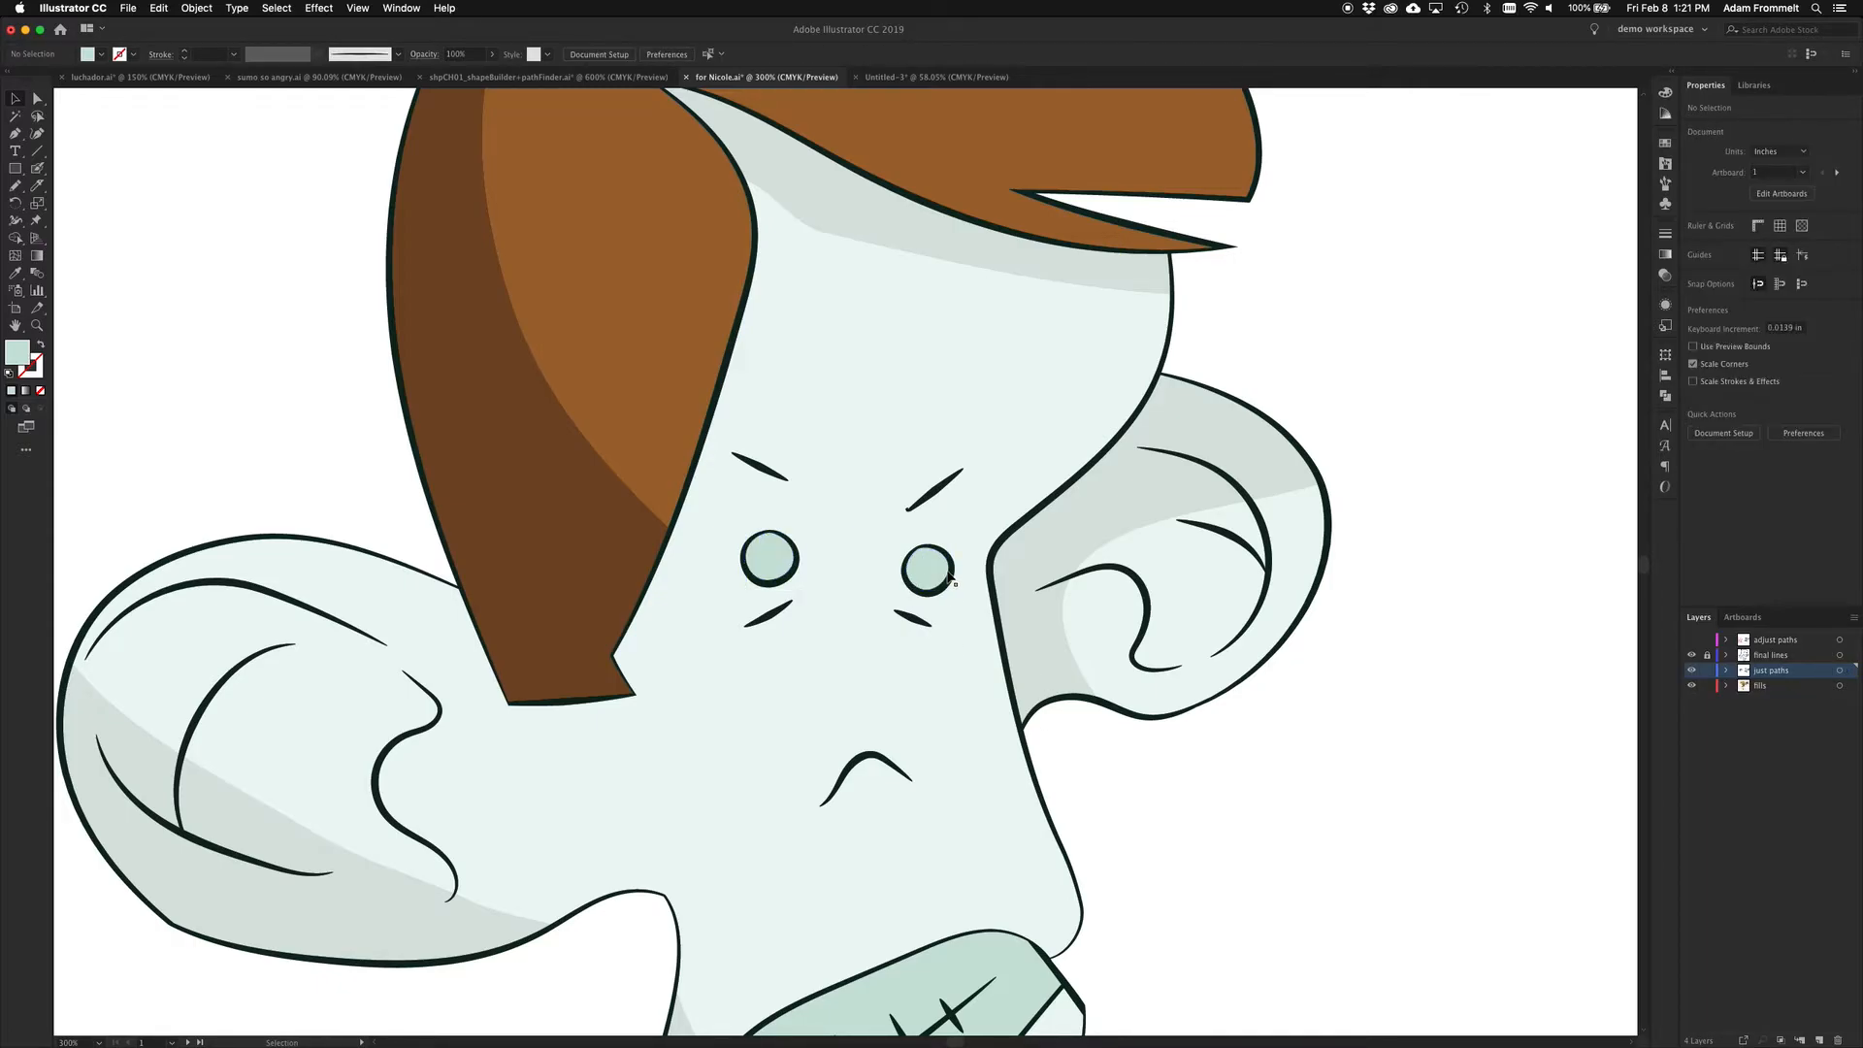
{"action": "left_click", "coordinate": [774, 551], "text": "shift"}
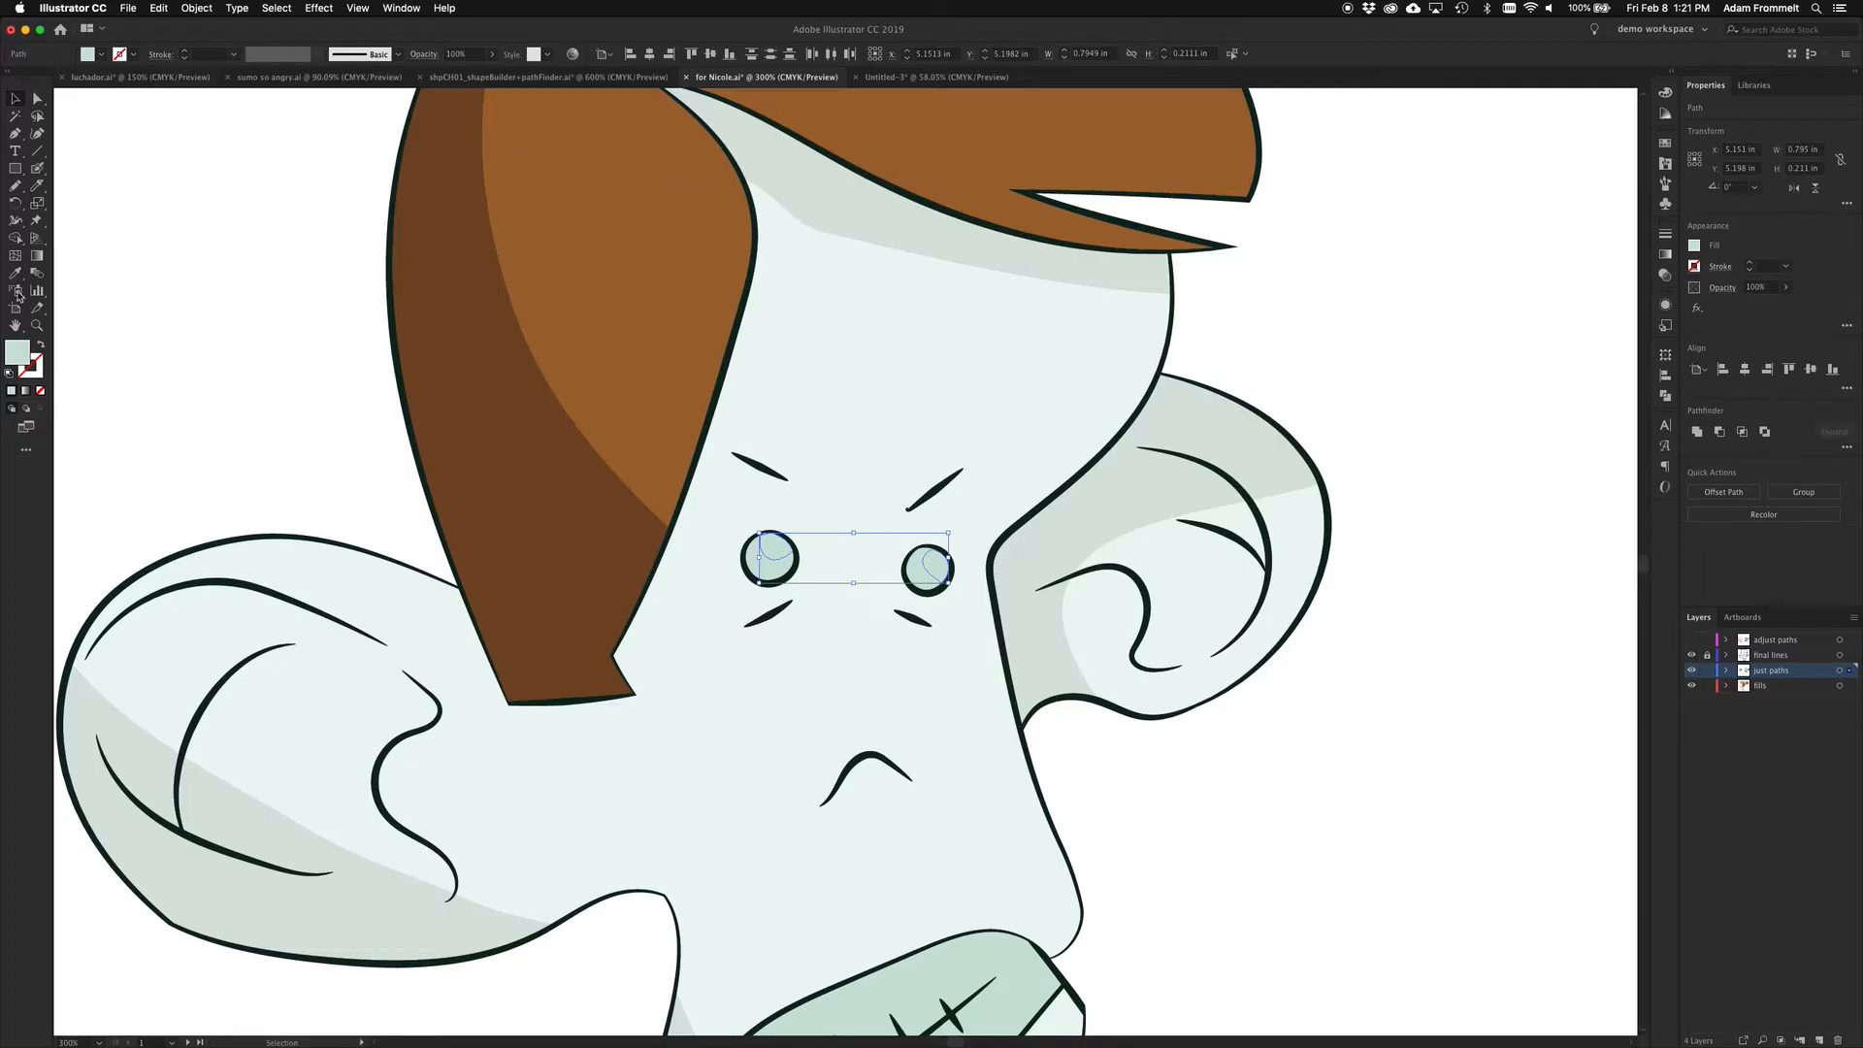
{"action": "left_click", "coordinate": [15, 350]}
{"action": "double_click", "coordinate": [16, 351]}
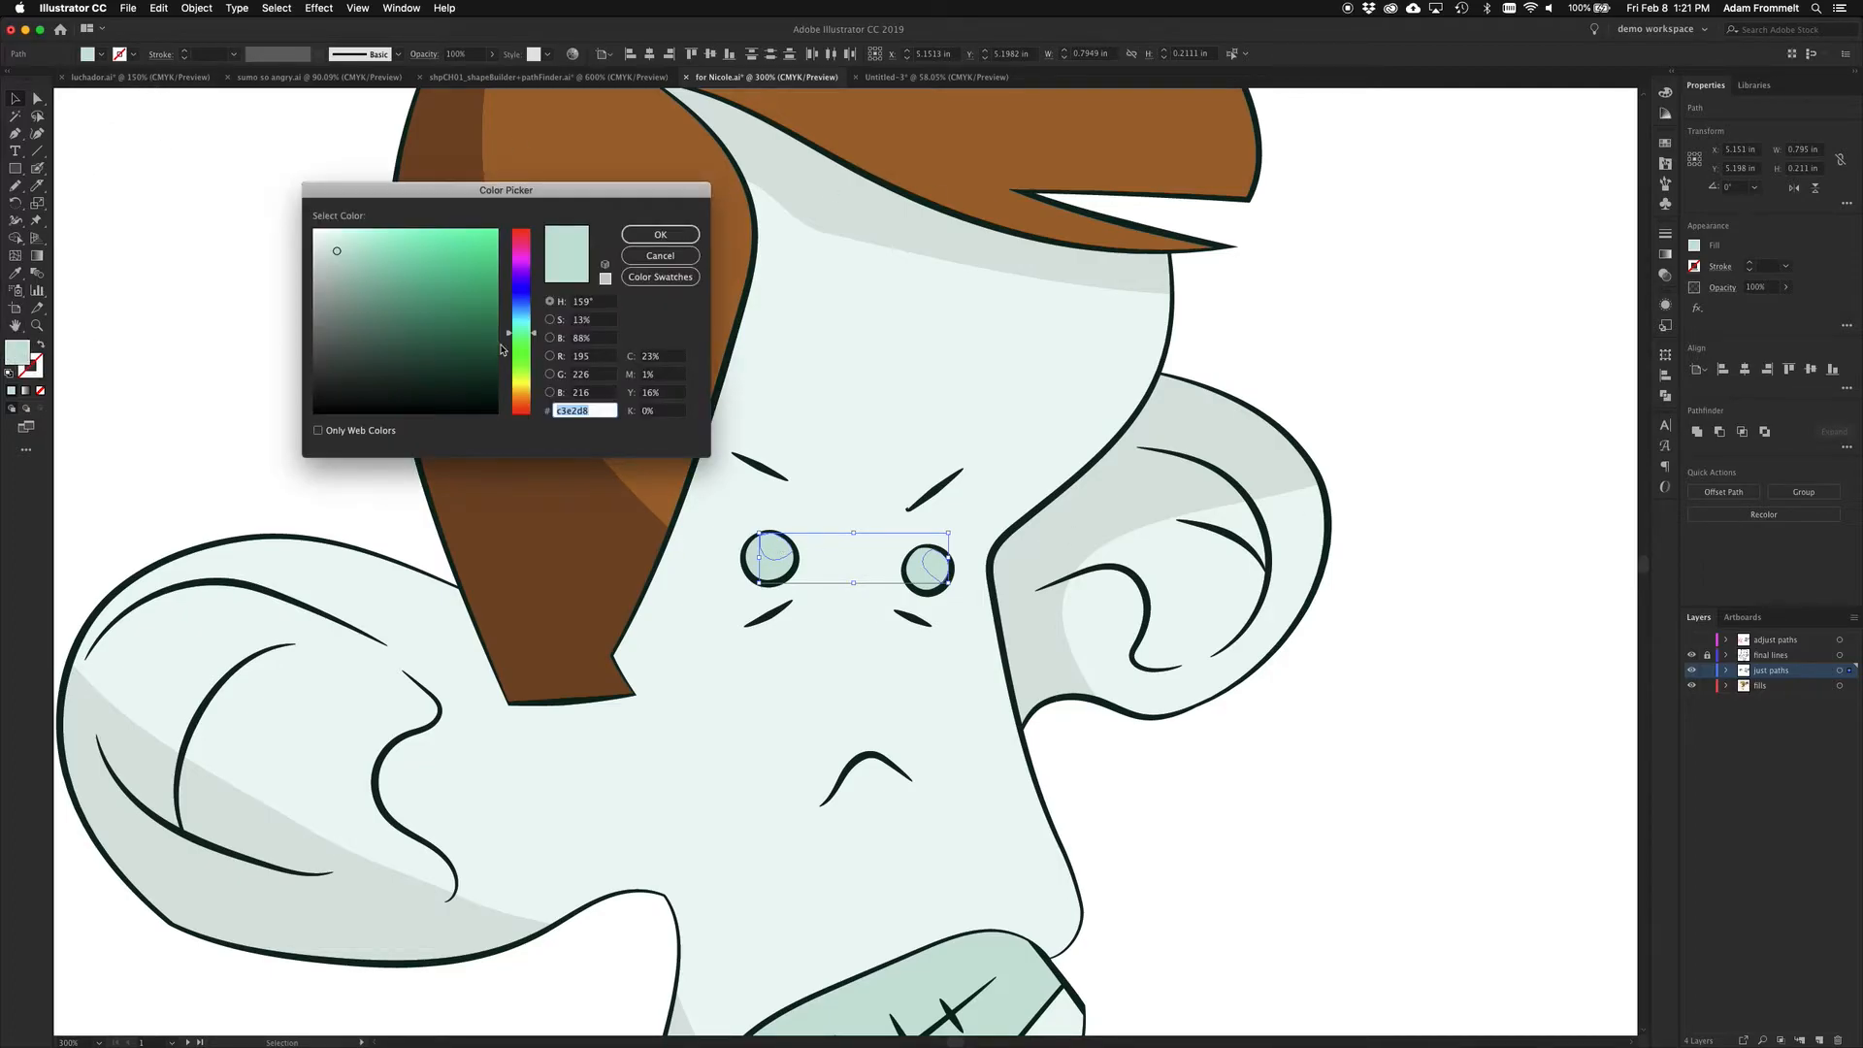
{"action": "left_click_drag", "start_coordinate": [507, 338], "coordinate": [507, 375]}
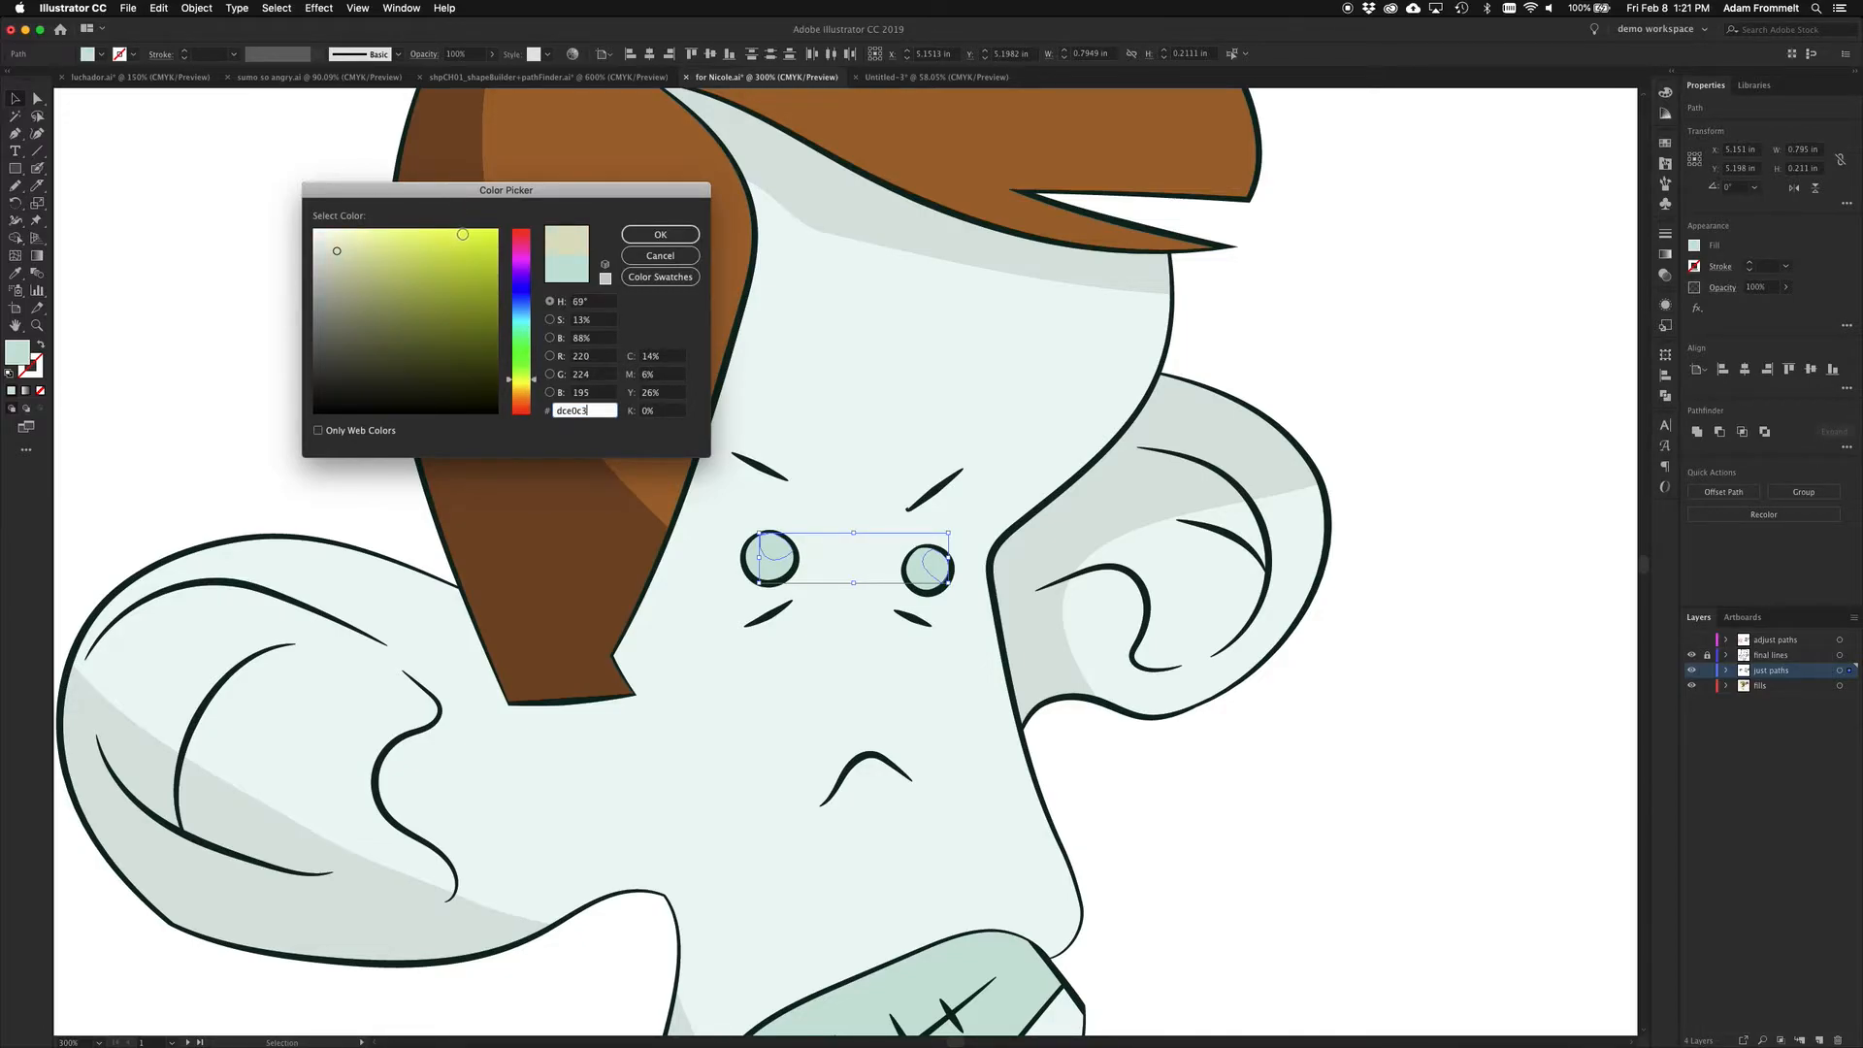
{"action": "left_click", "coordinate": [466, 229]}
{"action": "left_click", "coordinate": [683, 234]}
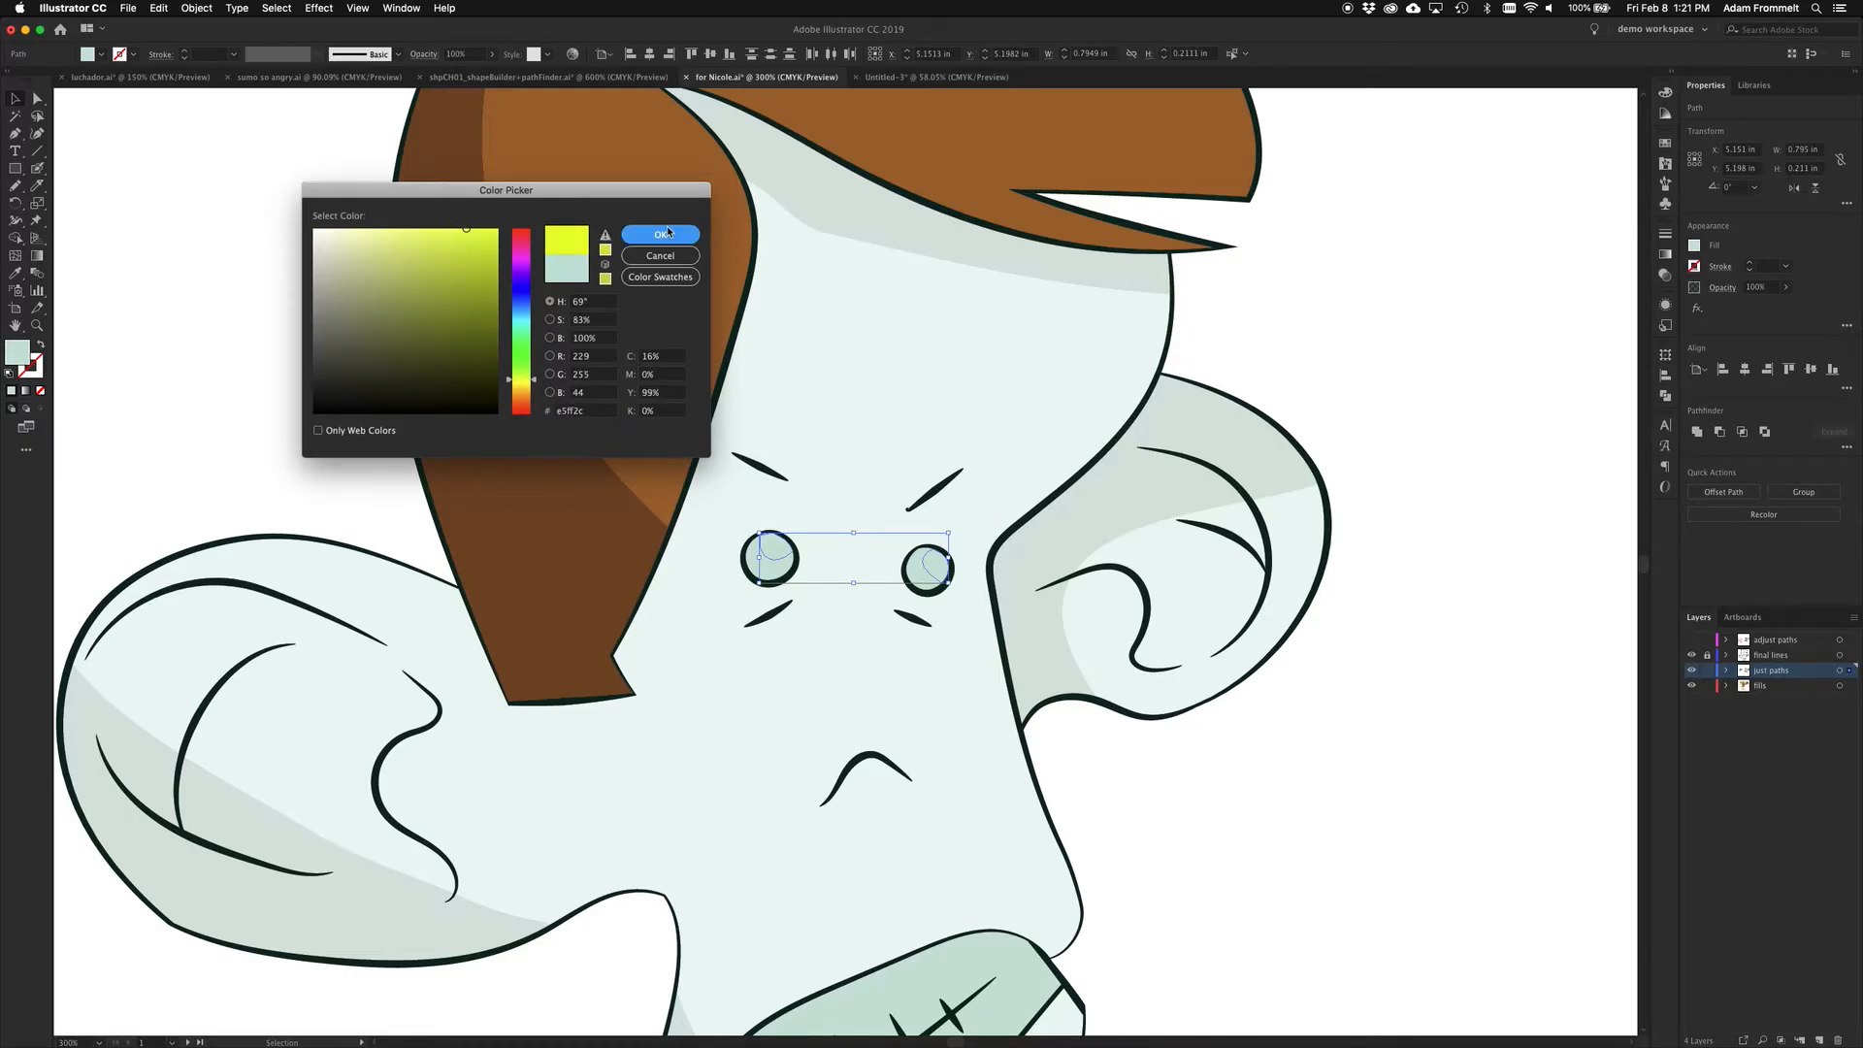
{"action": "left_click", "coordinate": [1437, 695]}
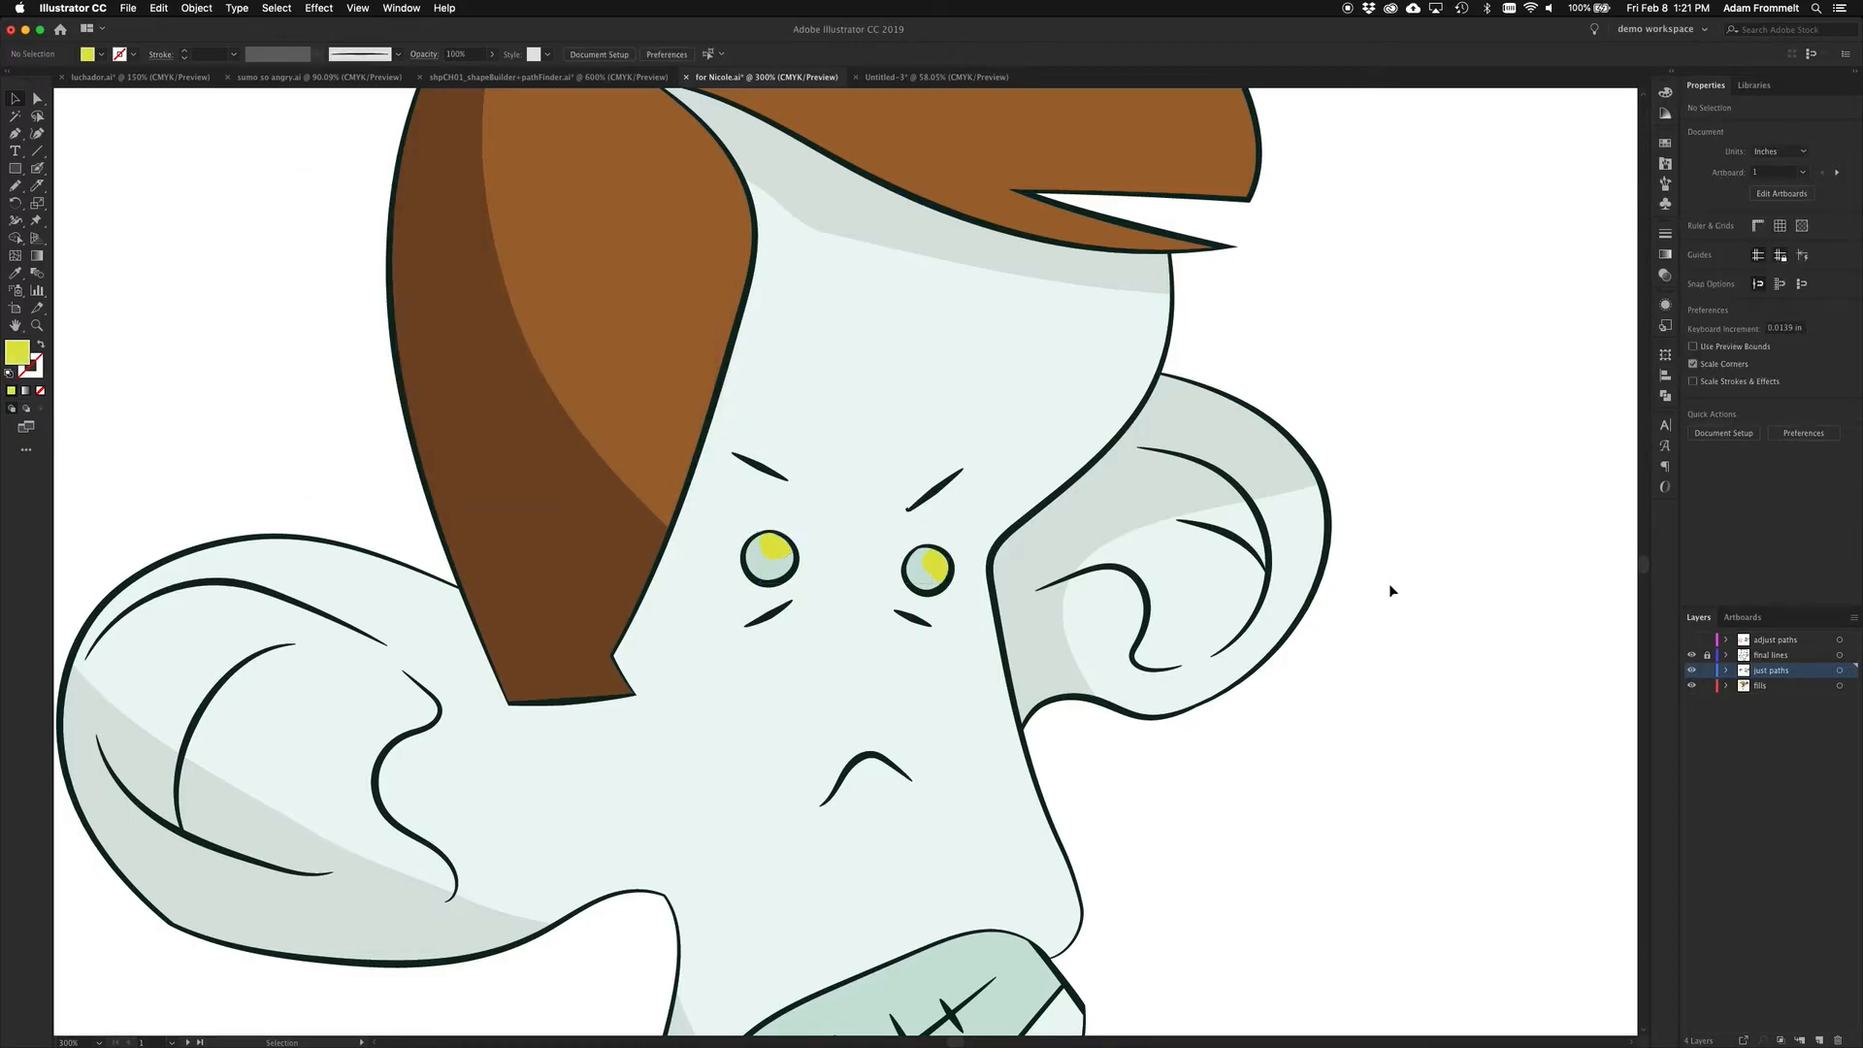
{"action": "key", "text": "super+0"}
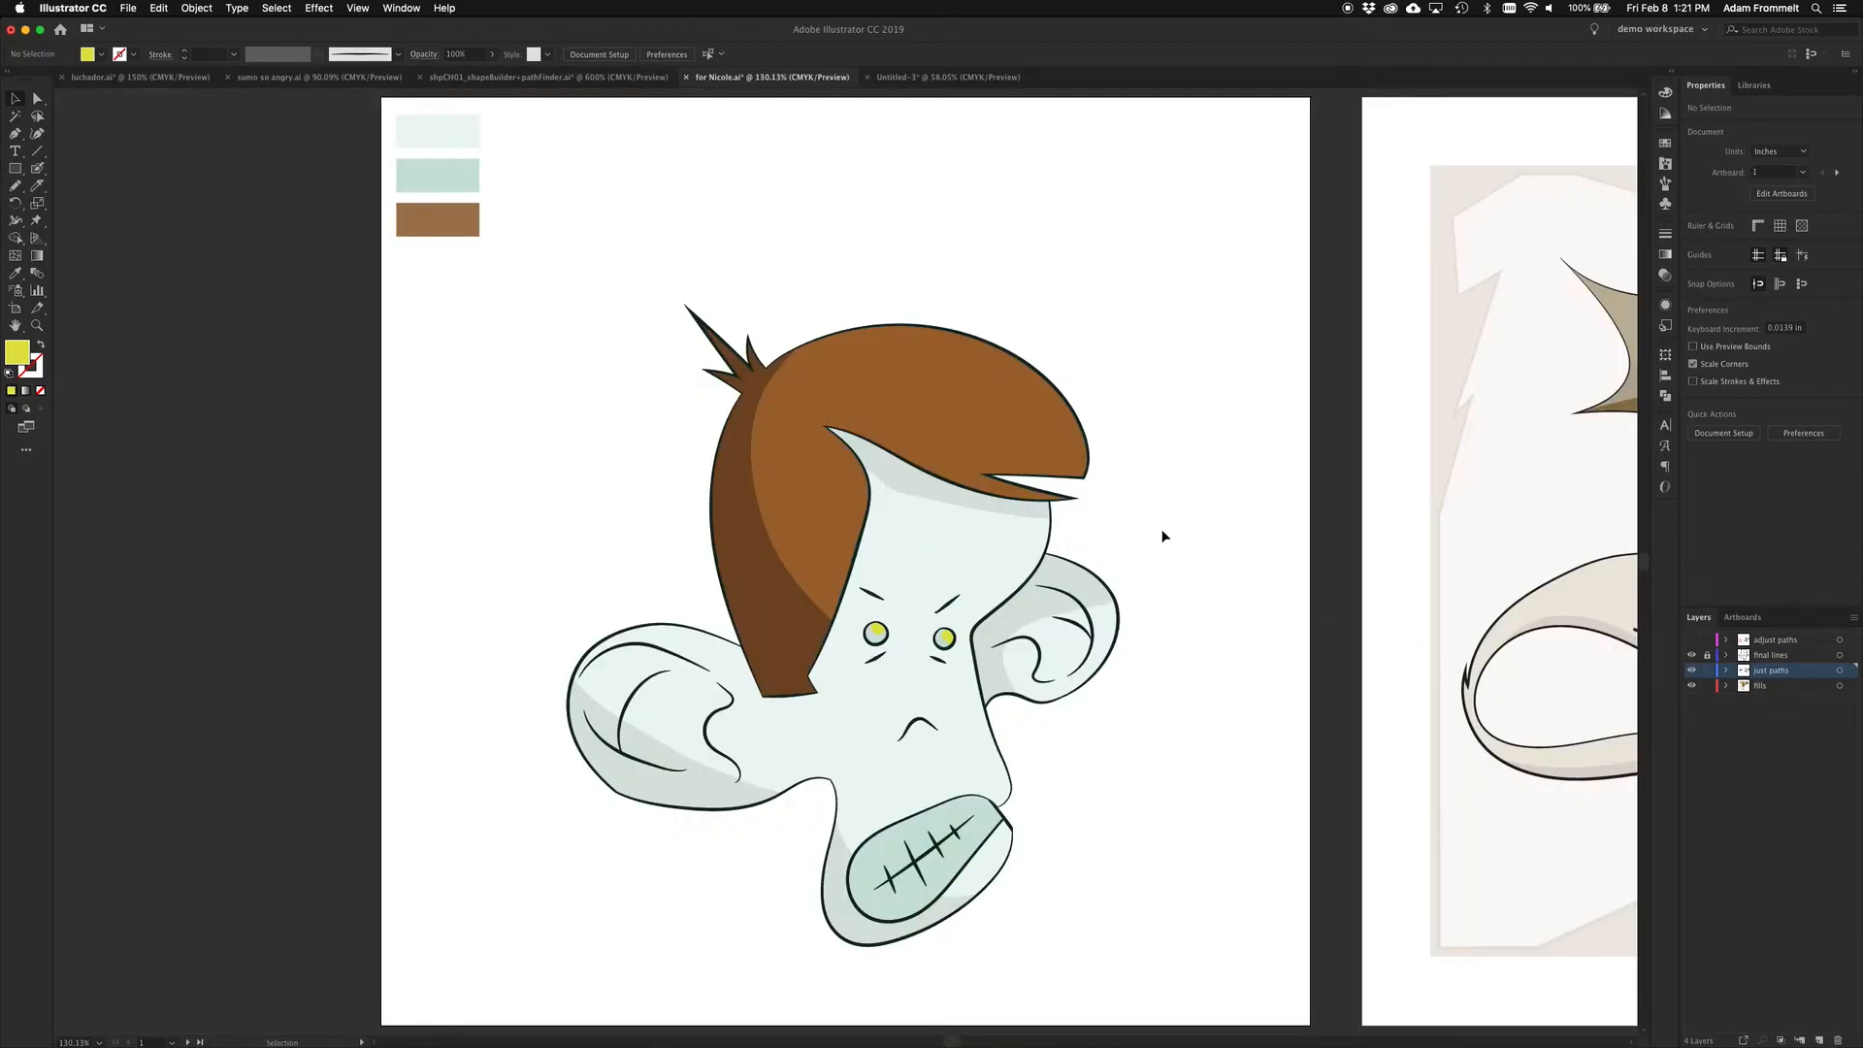